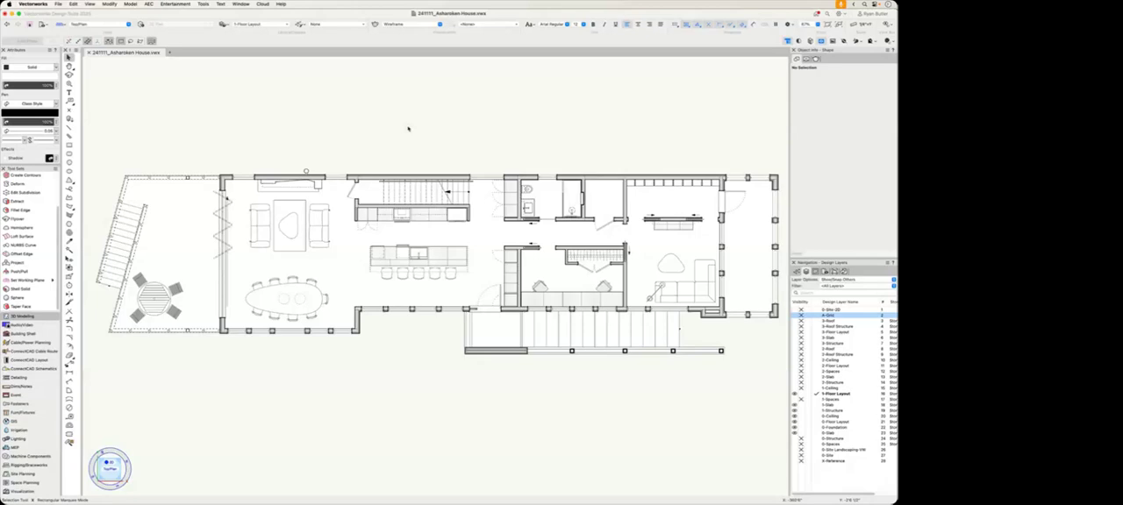
Step: Widen the Basic palette to three columns and slightly enlarge the Object Info and Navigation palettes
click(407, 128)
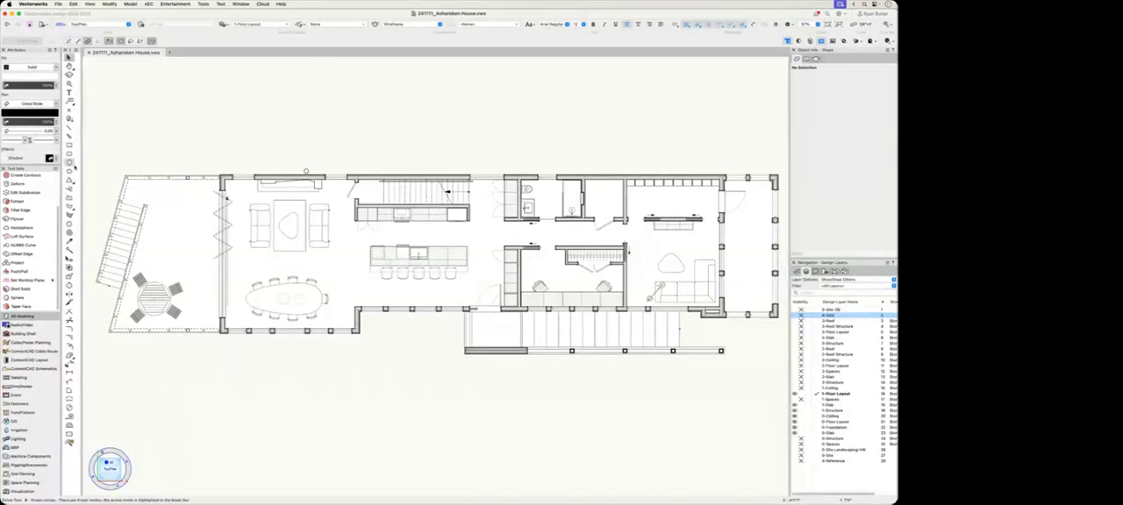
drag(80, 166, 107, 163)
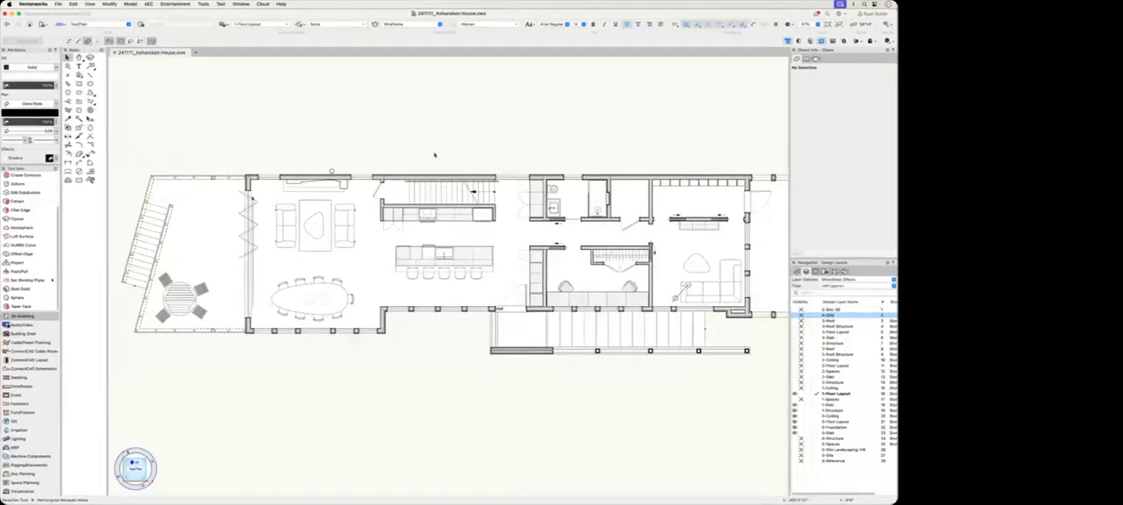
drag(790, 122, 783, 120)
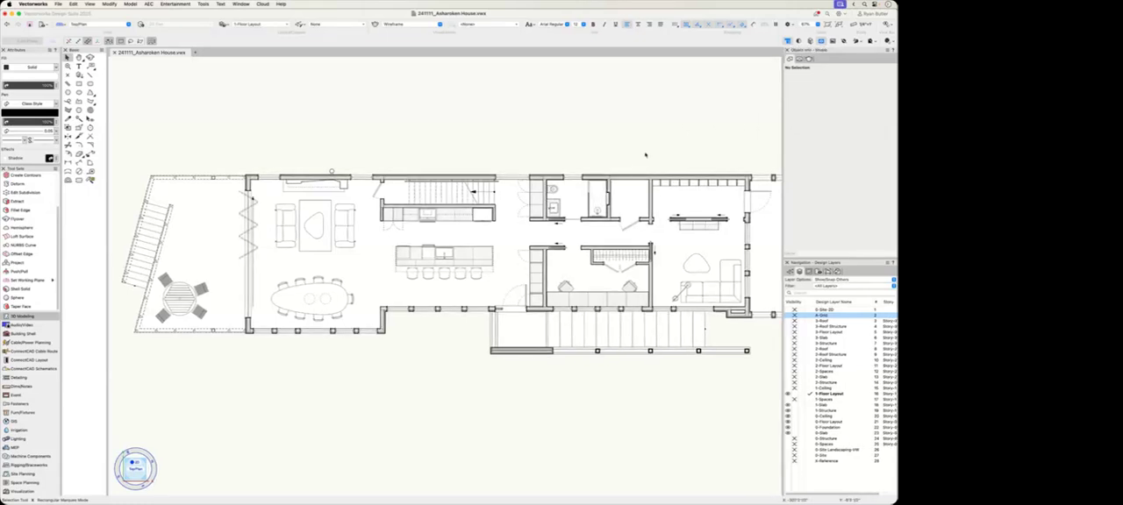
Step: Examine the properties of the exterior wall along the plan's upper edge, including its style, height bounds and energy settings
click(637, 176)
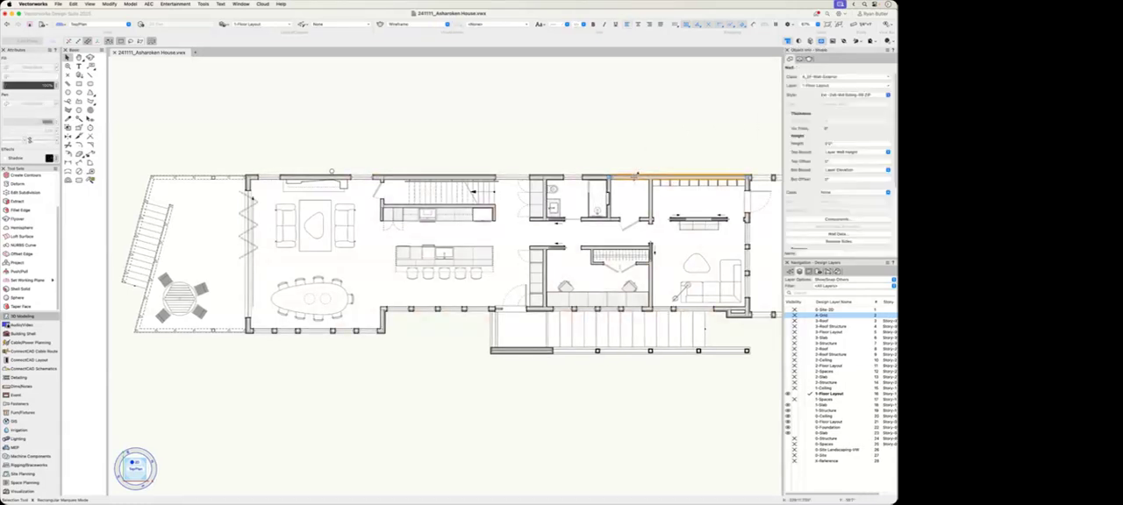
scroll(837, 199, down, 5)
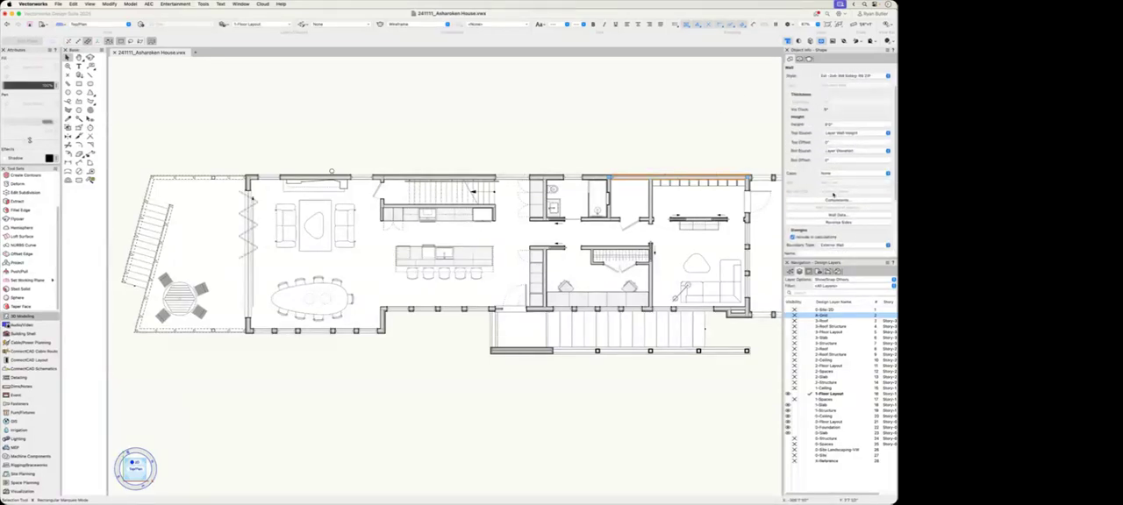
click(734, 117)
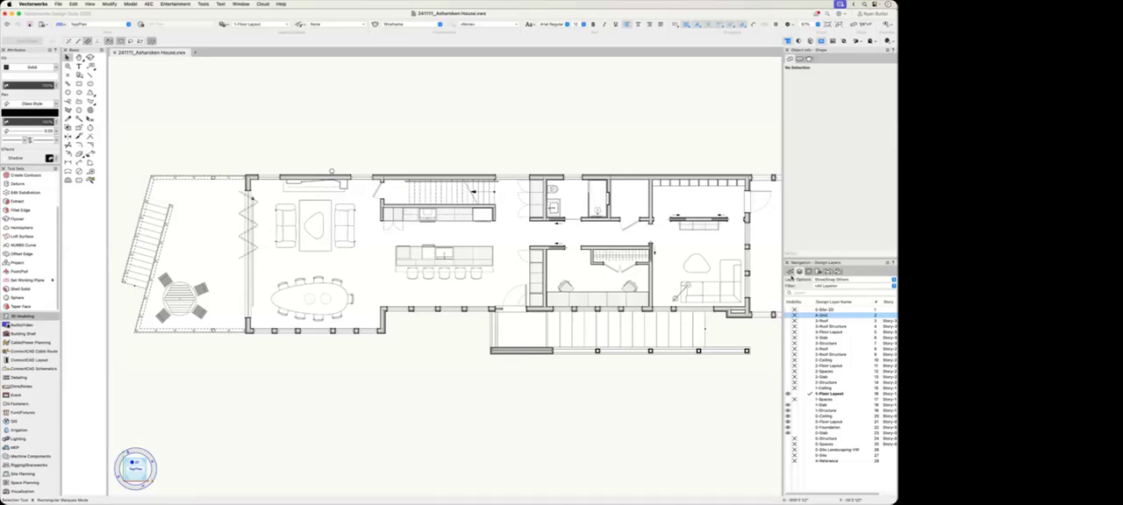
Step: Look through the file's classes, sheet layers, viewports, saved views and references, returning to the design layers
click(790, 272)
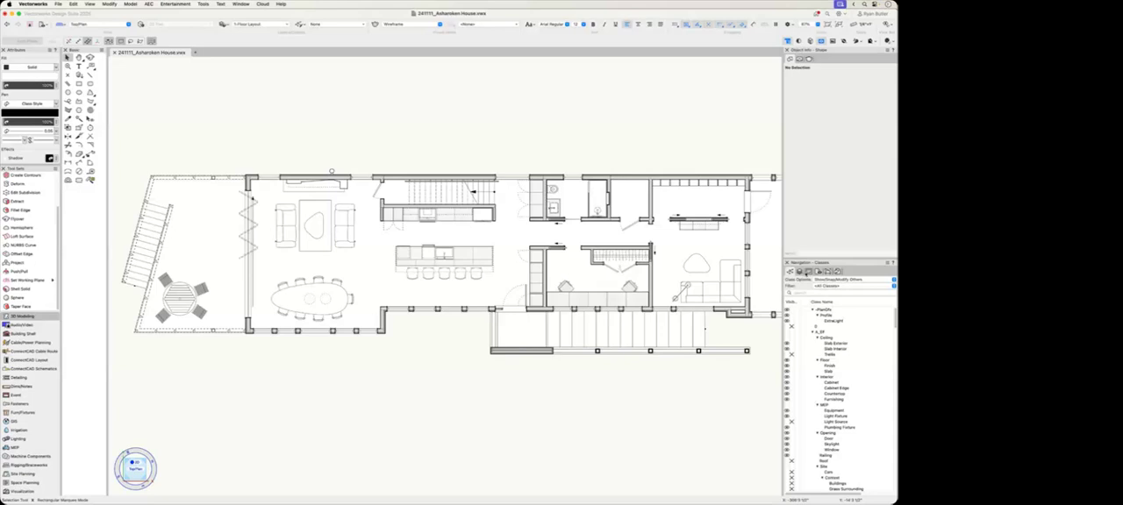
click(807, 272)
click(817, 272)
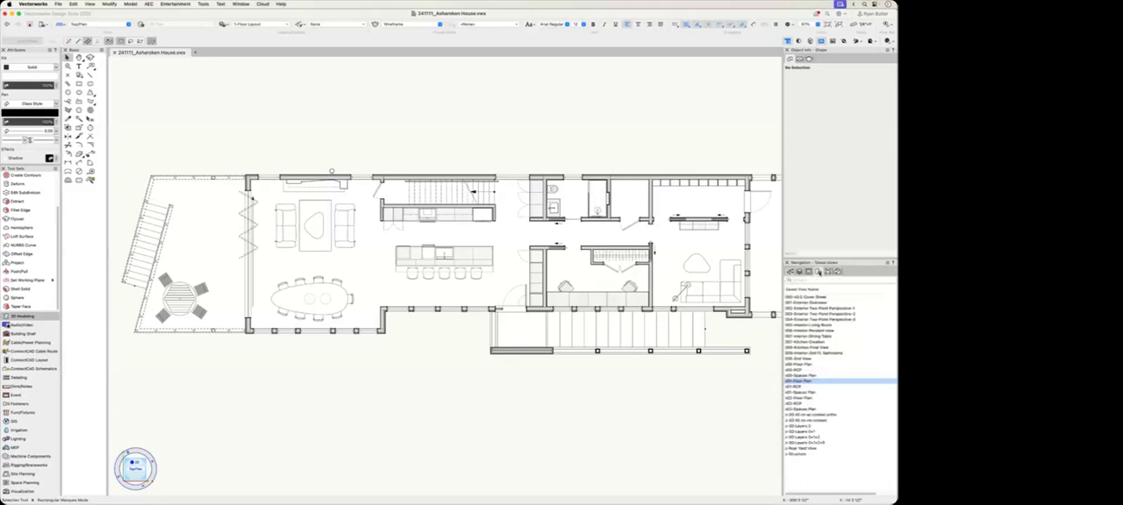
click(828, 272)
click(837, 272)
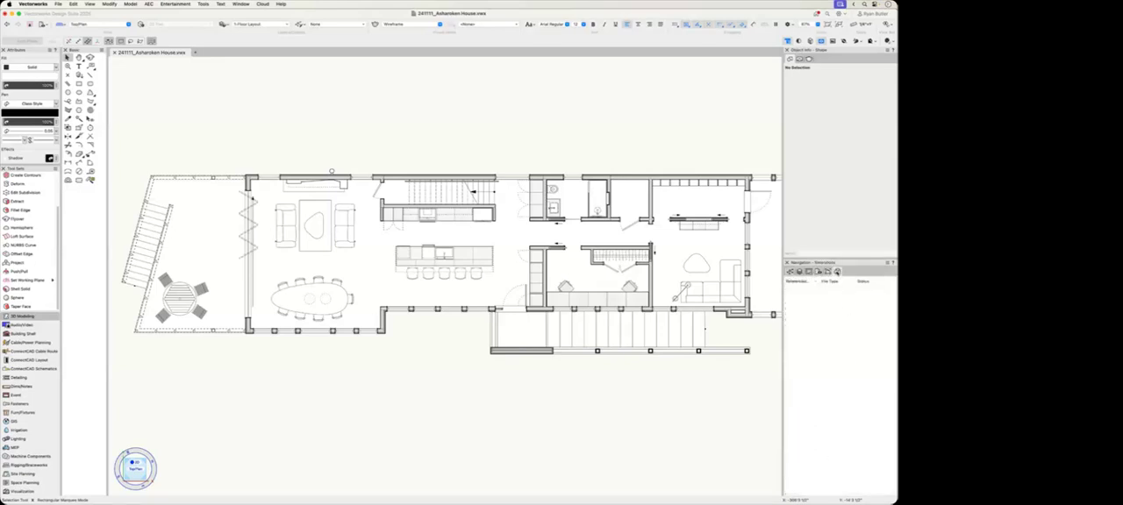
click(790, 272)
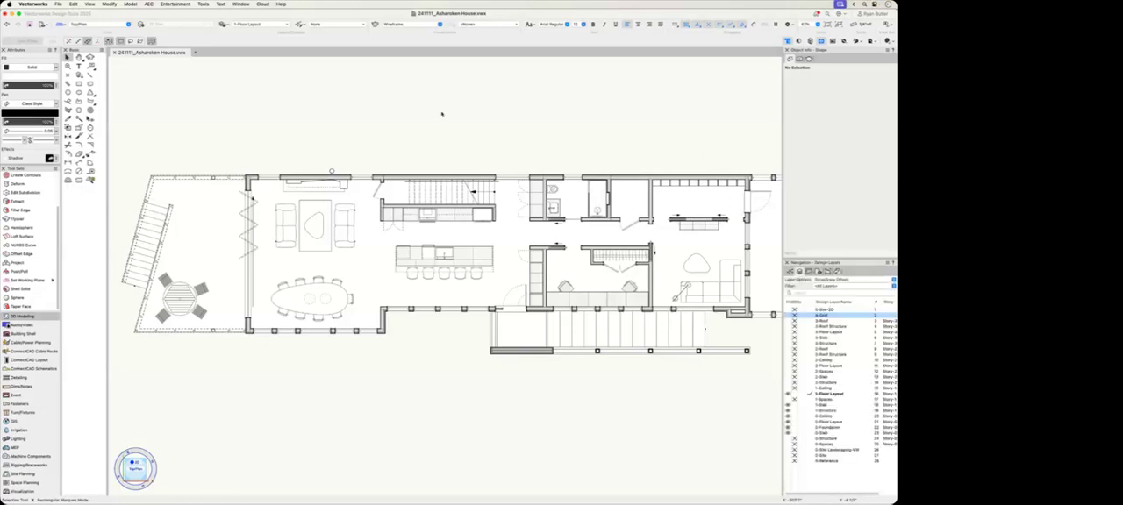
Step: Float the Basic palette over the drawing and draw a rectangle about 17' by 7' above the floor plan
drag(81, 51, 142, 77)
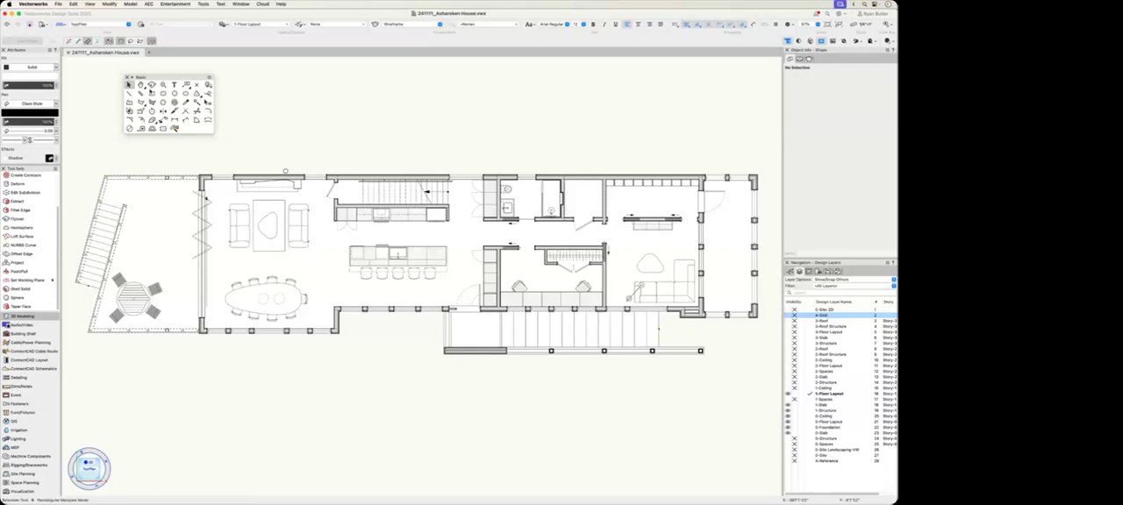
click(151, 93)
drag(319, 129, 426, 86)
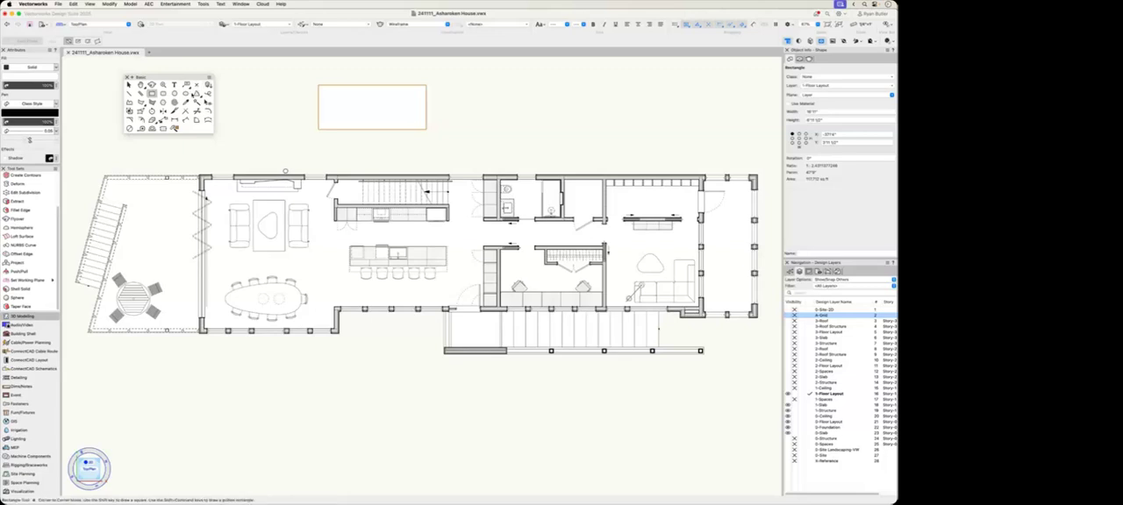
Step: Draw a circle with a radius of about 10' beside the rectangle, overlapping the plan's upper wall
click(173, 93)
click(482, 128)
click(540, 97)
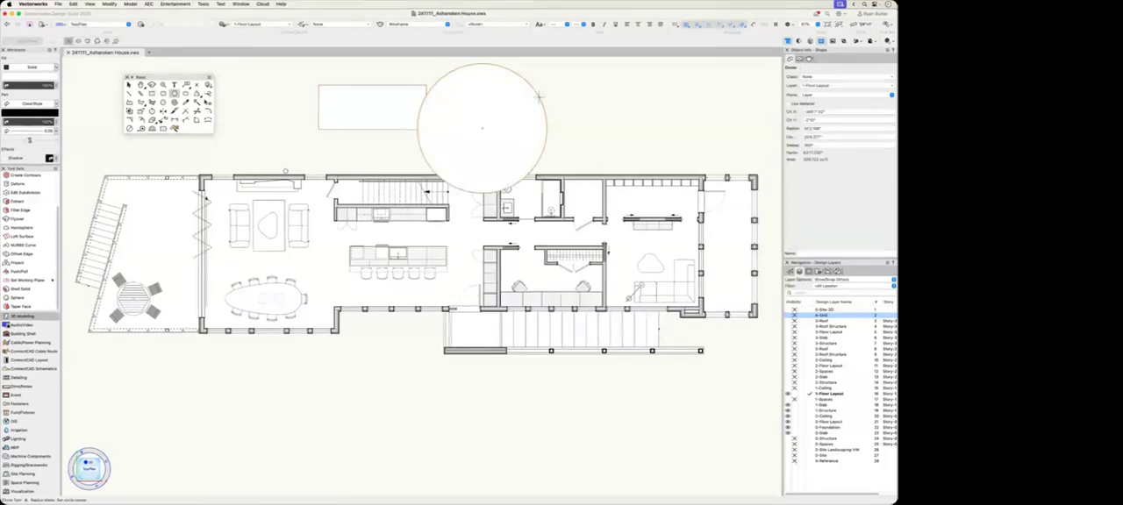
Step: Draw three separate straight lines above the plan, on the far side of the circle from the rectangle
click(651, 118)
click(580, 101)
click(589, 86)
click(625, 97)
click(599, 118)
key(x)
key(x)
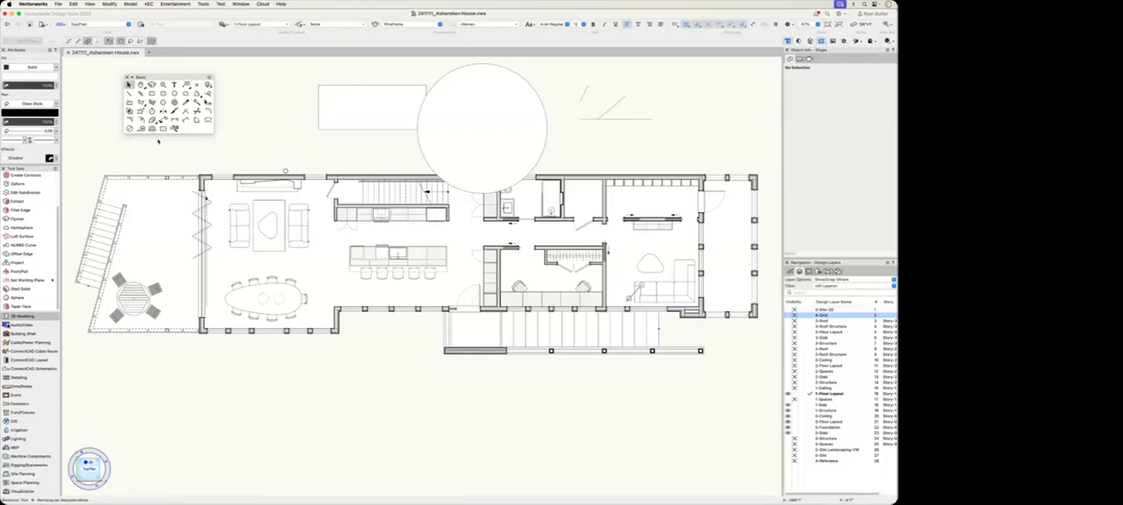
Step: Dock the floating Basic palette beside the Attributes palette and narrow it to two columns
click(153, 122)
mouse_move(166, 77)
mouse_down()
mouse_move(44, 86)
mouse_move(88, 87)
mouse_up()
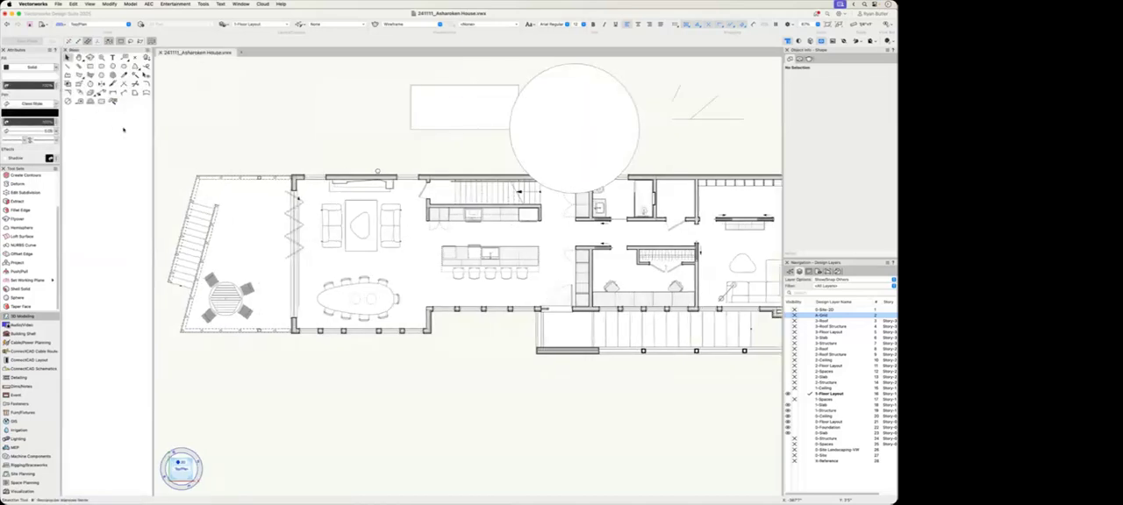
drag(153, 134, 92, 132)
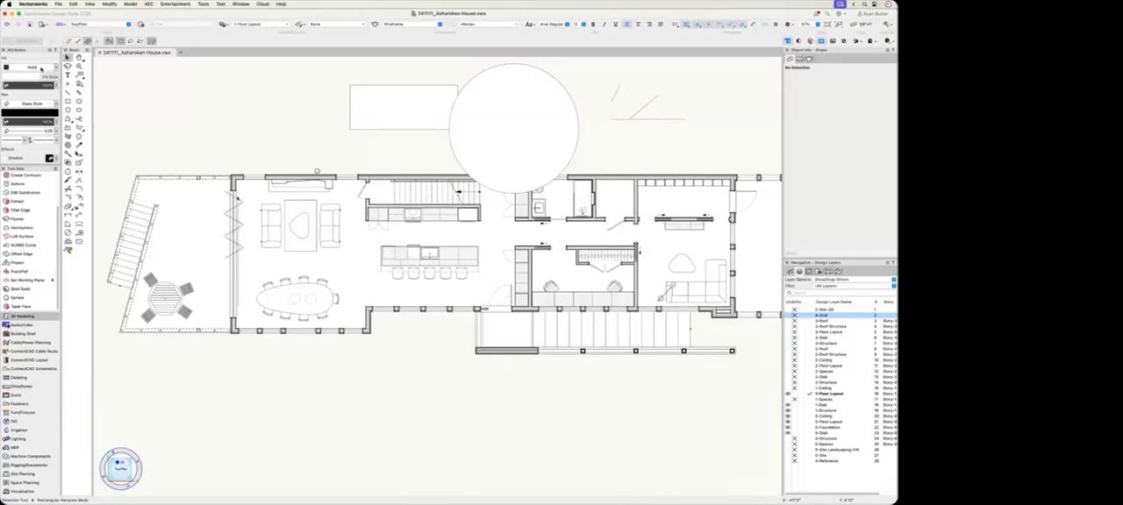
Step: Fill the rectangle and circle with magenta and give both outlines a heavy line thickness
click(368, 110)
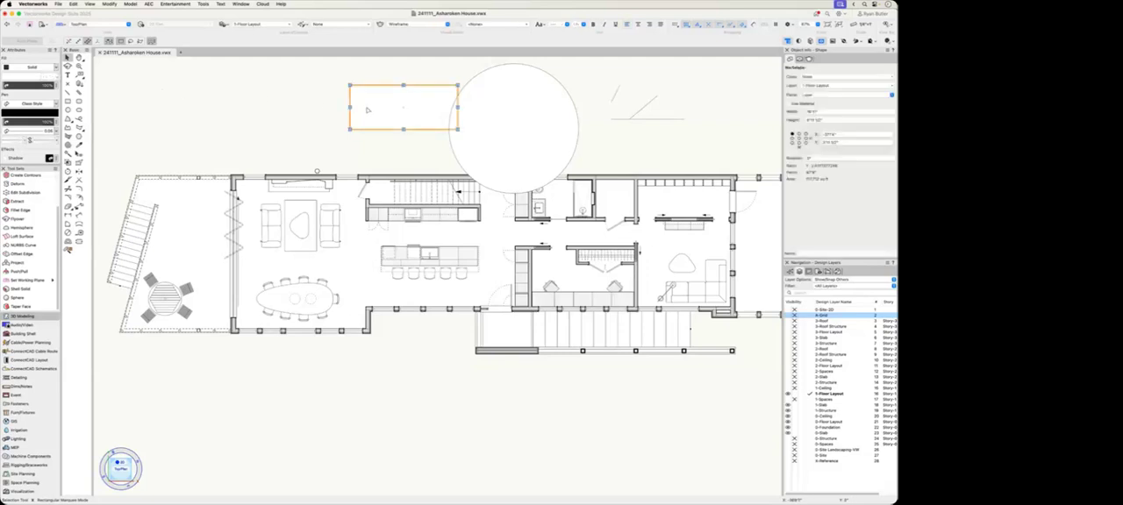
shift+click(511, 122)
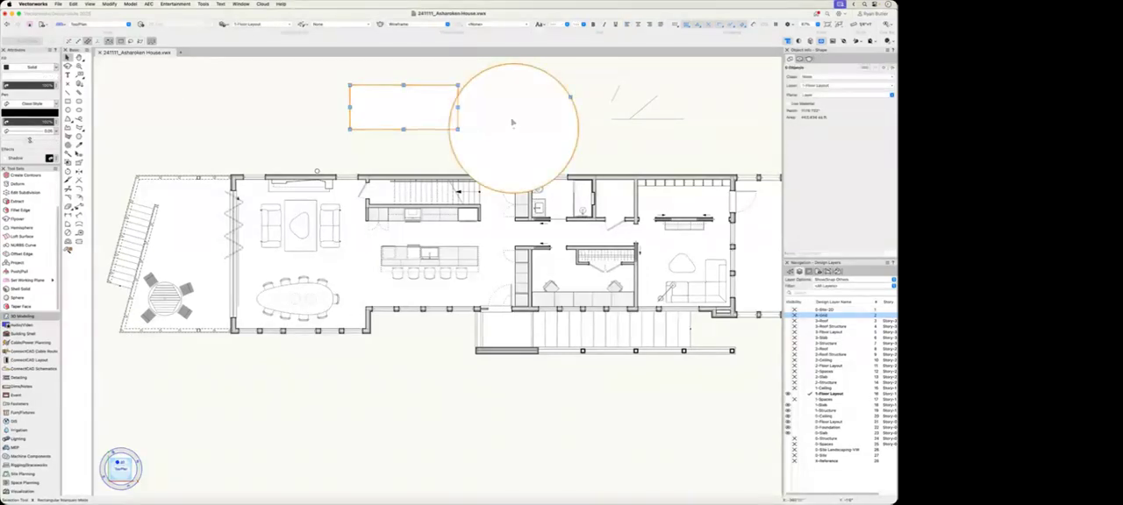
click(33, 78)
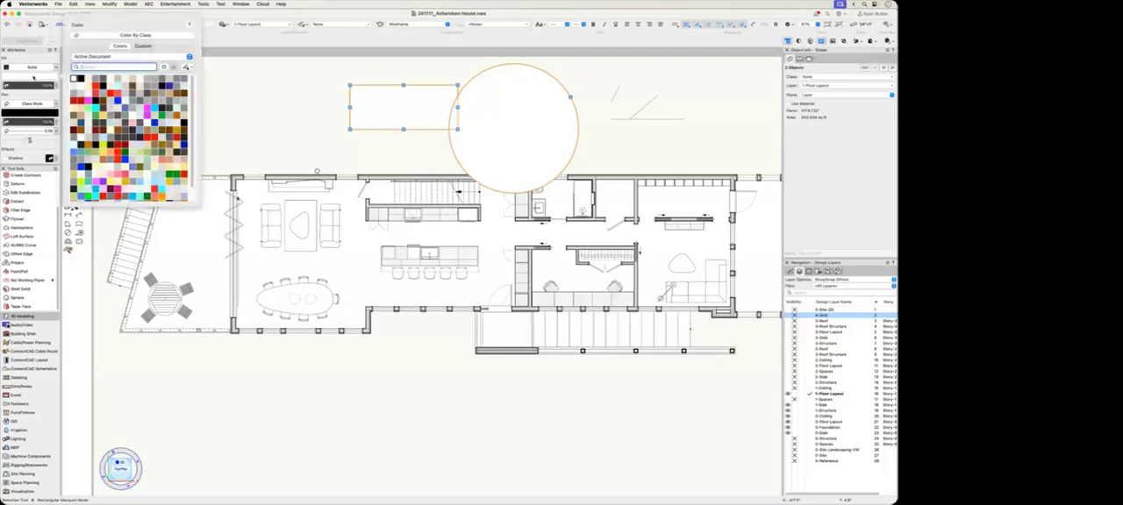
click(150, 112)
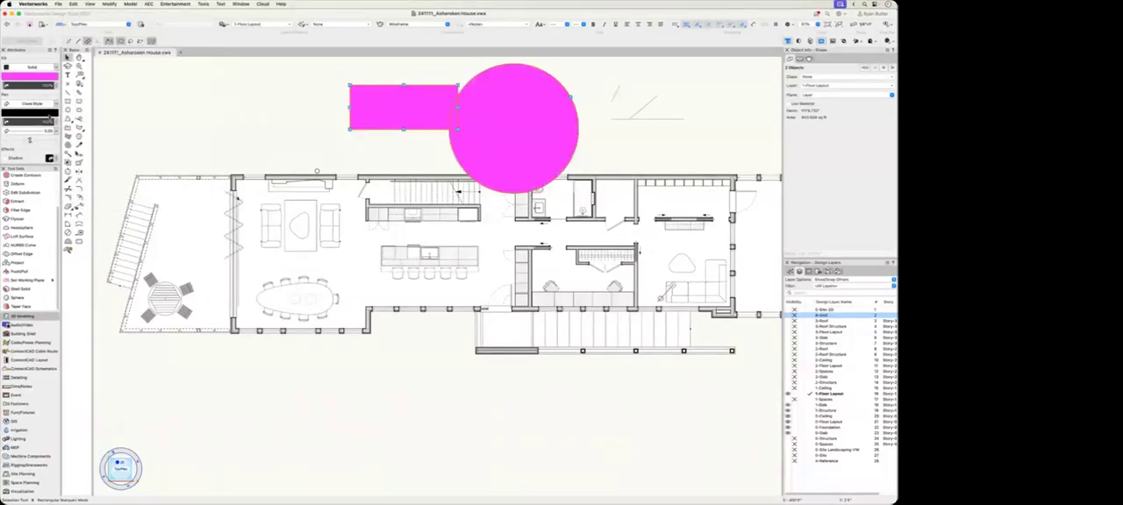
click(42, 134)
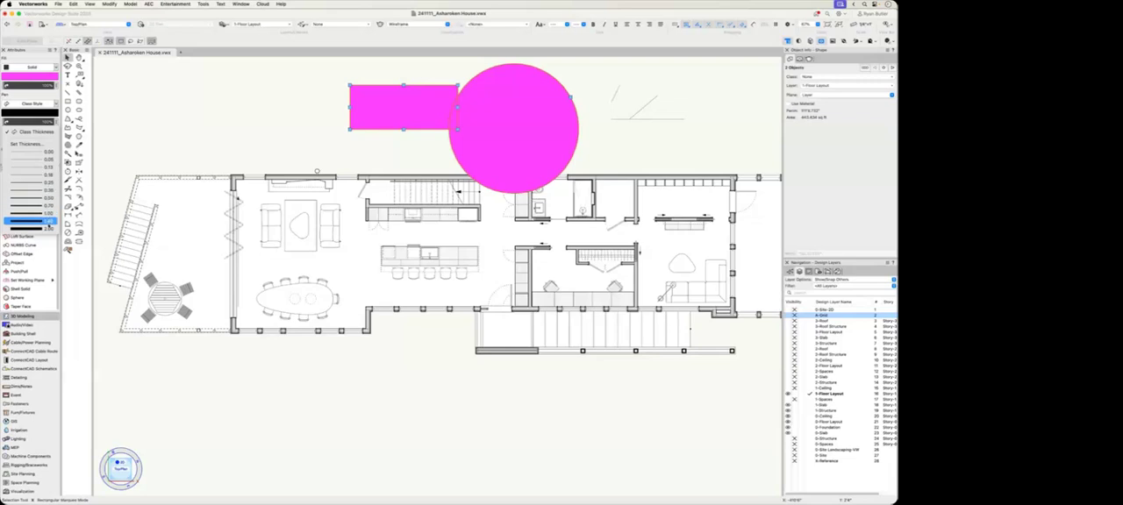
click(47, 224)
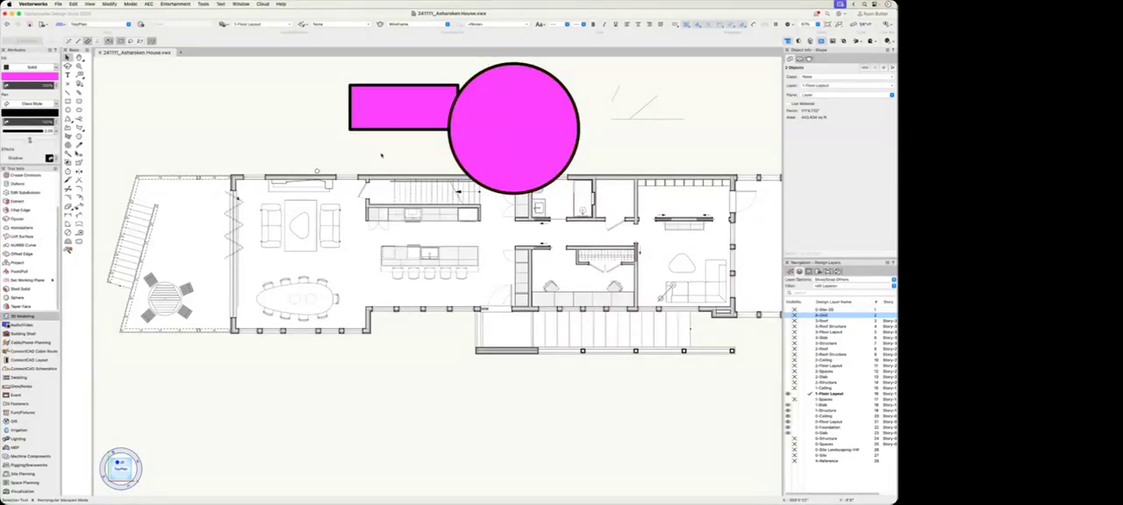
Step: Change the magenta rectangle's outline to the Dash Style-1 line type
click(362, 121)
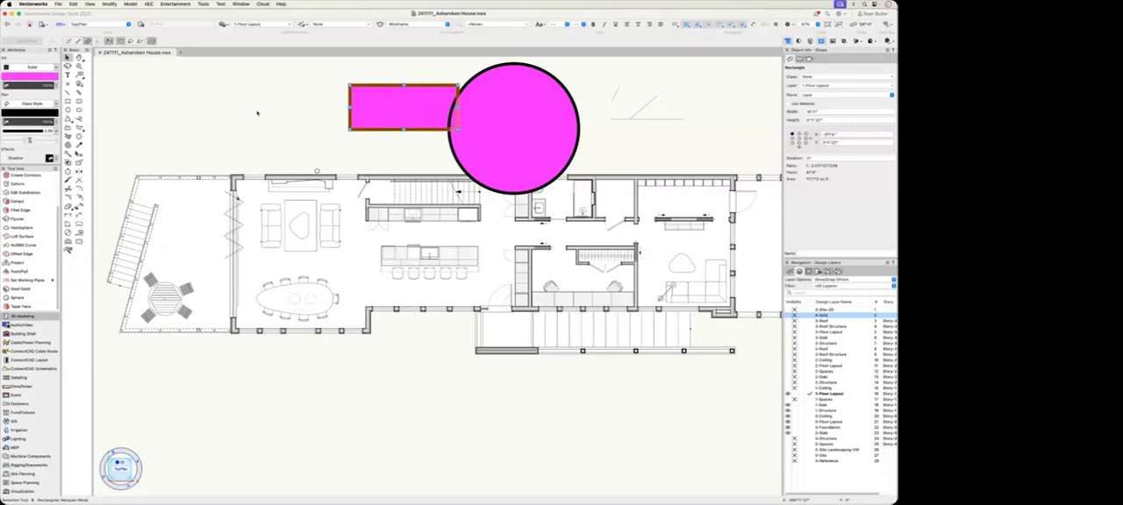
click(31, 104)
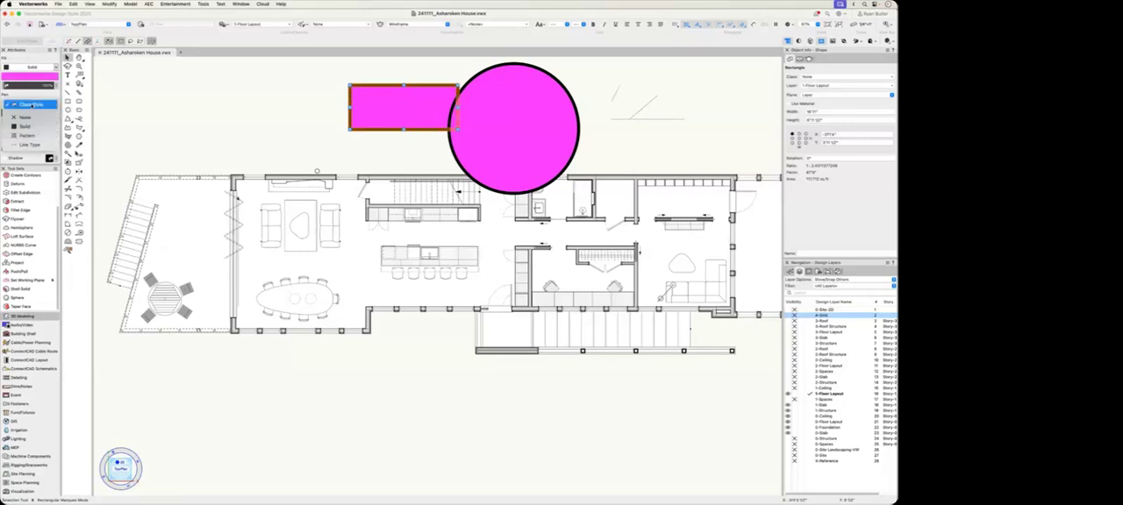
click(30, 144)
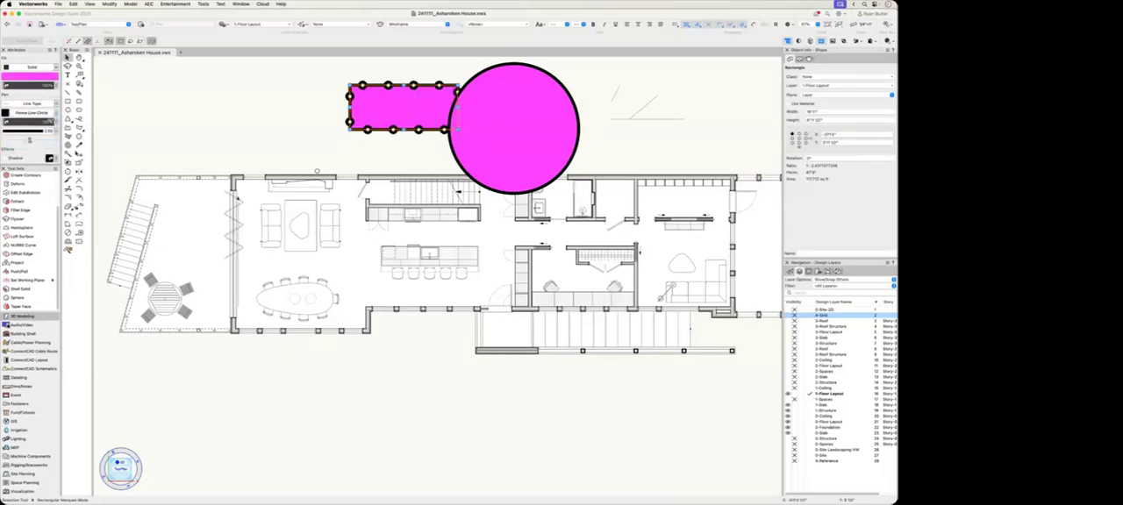
click(40, 113)
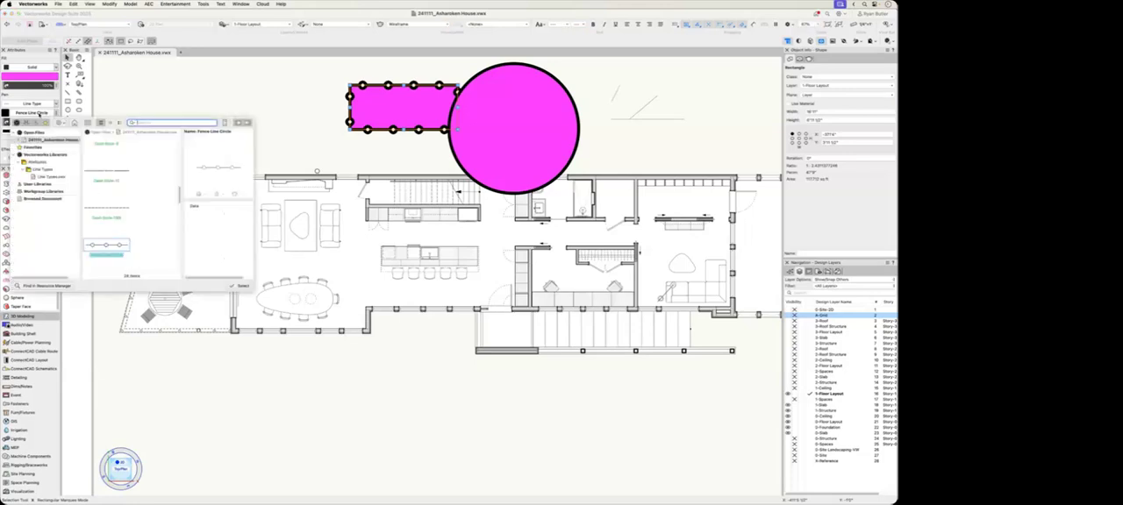
scroll(173, 203, up, 5)
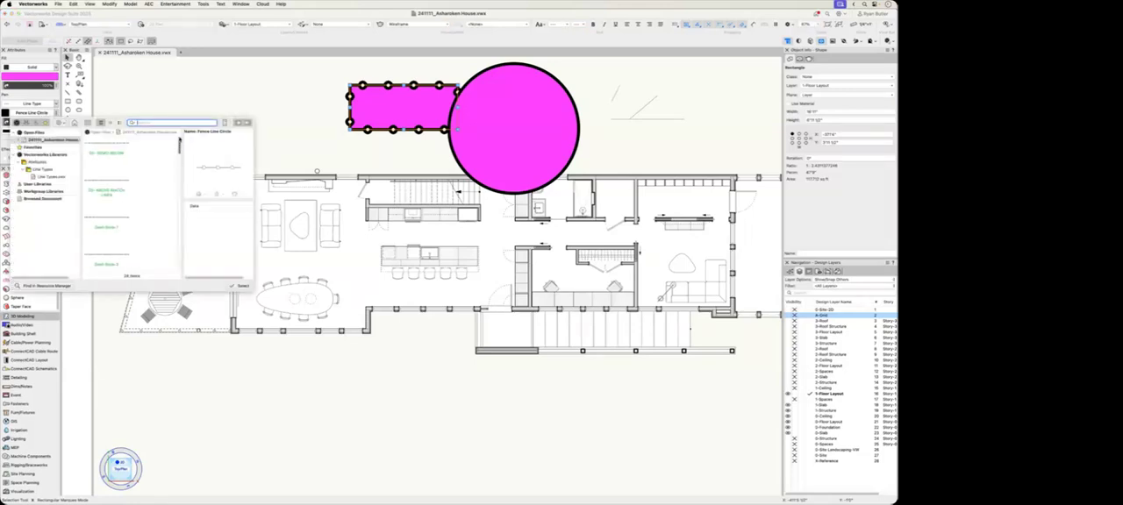
click(118, 217)
click(239, 286)
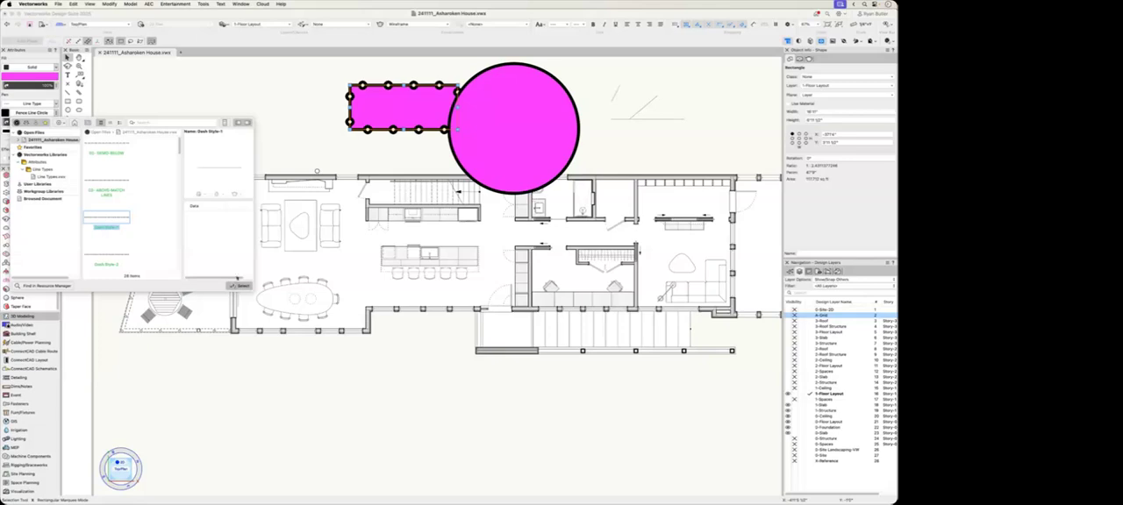
click(309, 121)
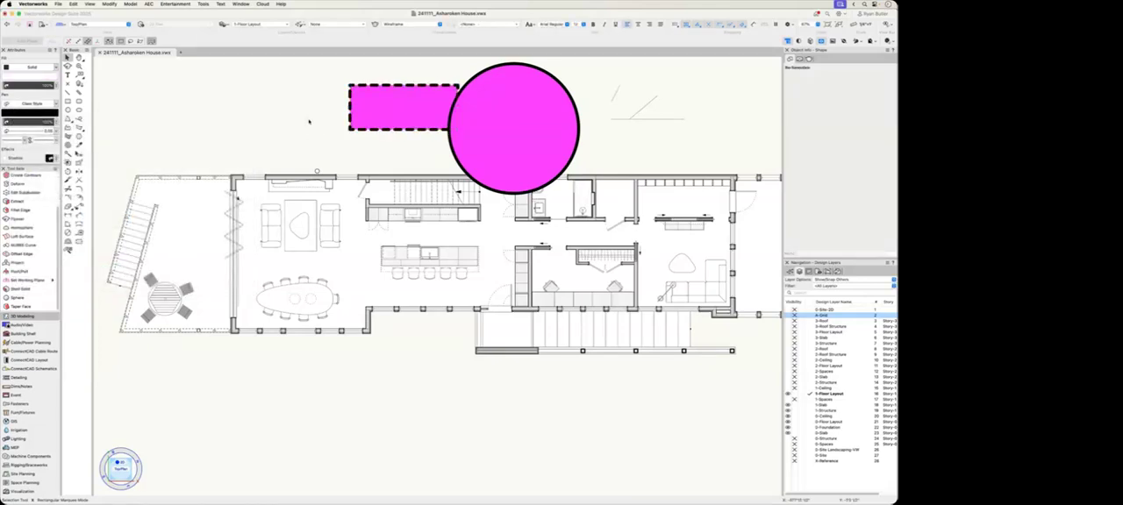
Step: Undo the last two changes to the rectangle's outline
key(super+z)
key(super+z)
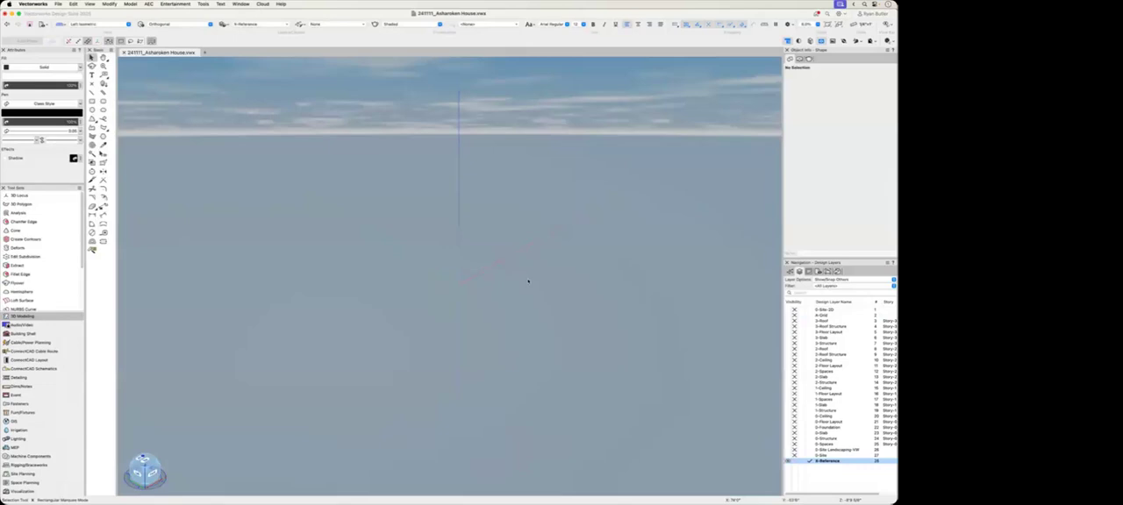
Step: Draw a rectangle on the layer plane in the 3D view and extrude it upward into a box
key(4)
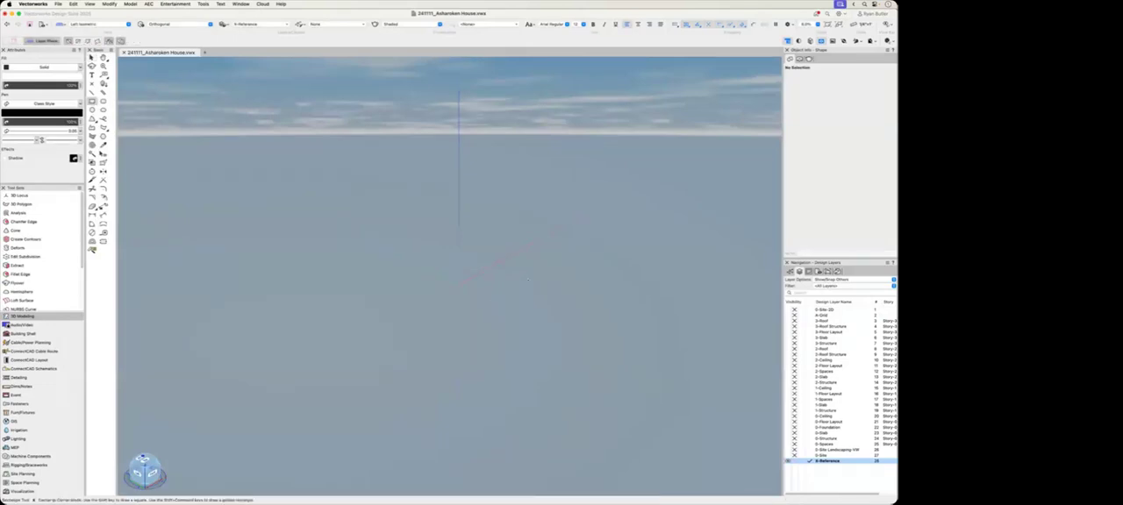
click(421, 336)
click(516, 191)
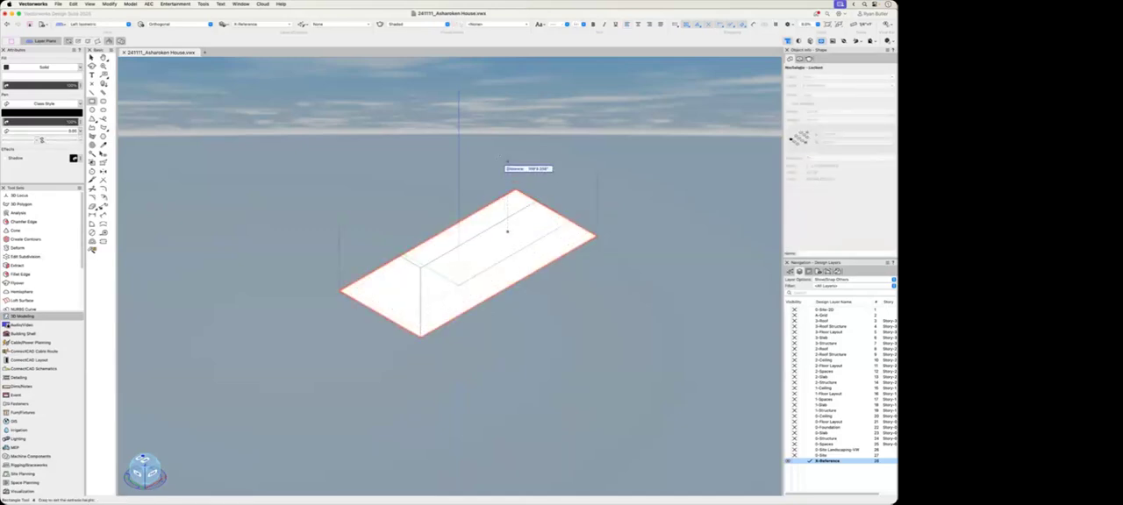
click(507, 138)
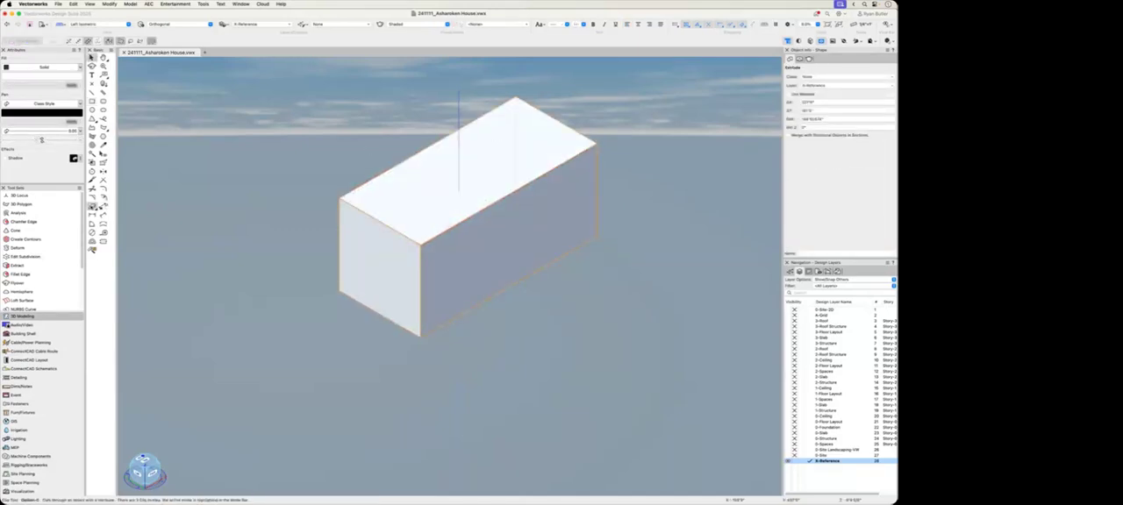
Step: Chamfer the box's near short and long top edges with the Chamfer Edge tool
click(39, 222)
click(369, 218)
click(455, 227)
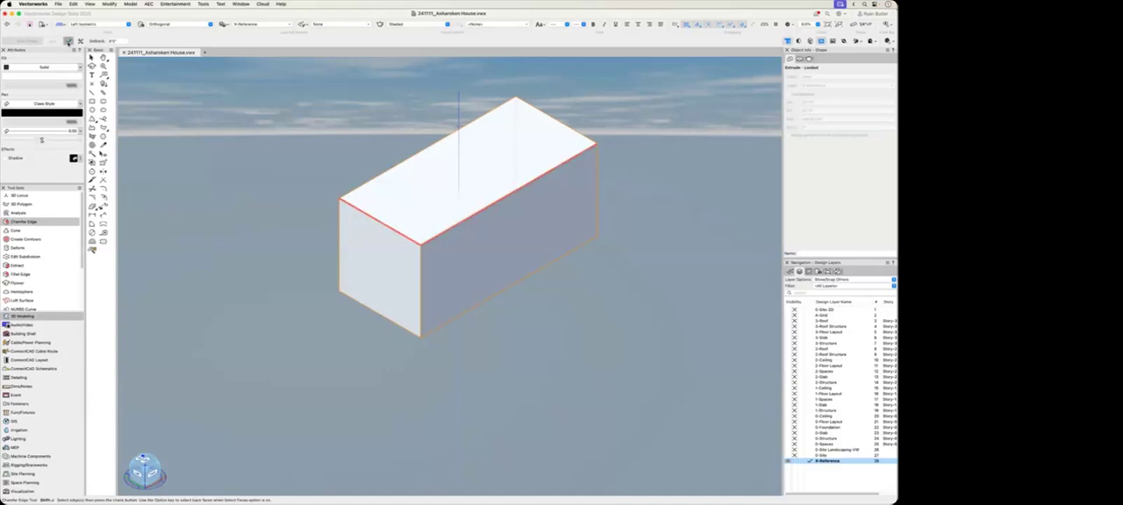
click(69, 41)
scroll(42, 270, down, 3)
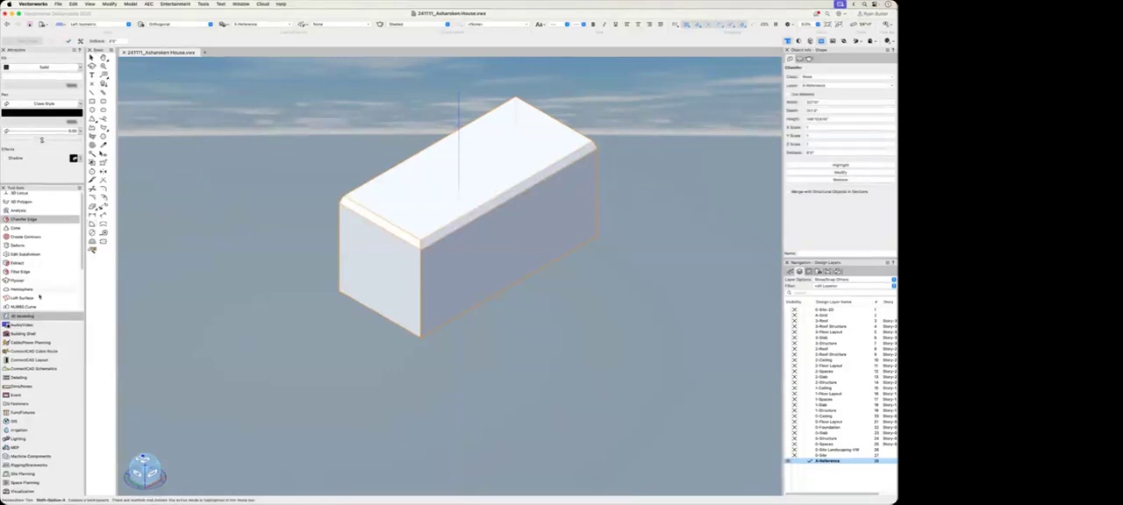
Step: Hollow the chamfered box with the Shell Solid tool, opening its near short end face
click(31, 290)
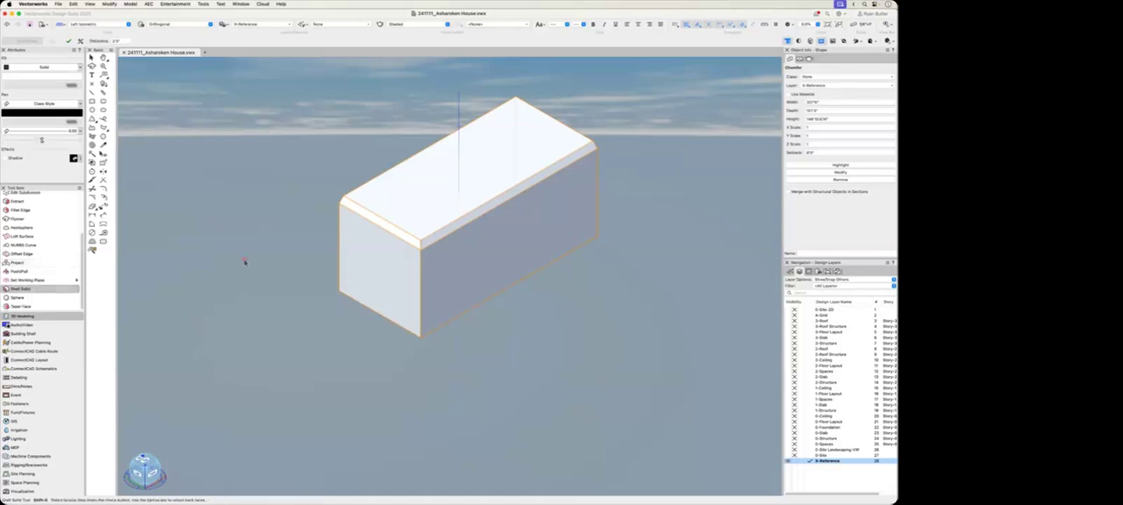
click(347, 262)
click(68, 41)
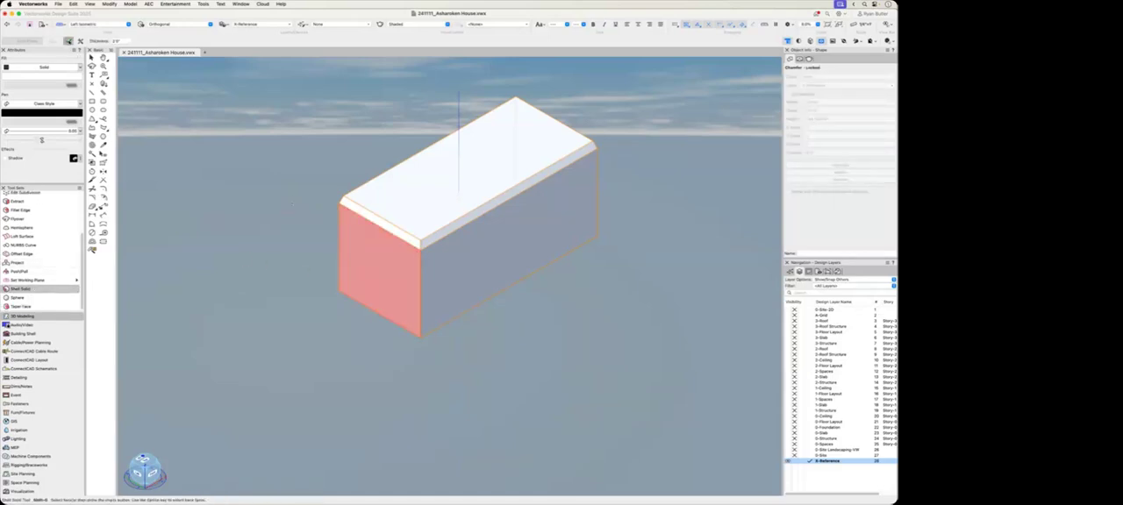
mouse_move(240, 234)
shift+middle_down()
mouse_move(310, 173)
mouse_move(237, 221)
shift+middle_up()
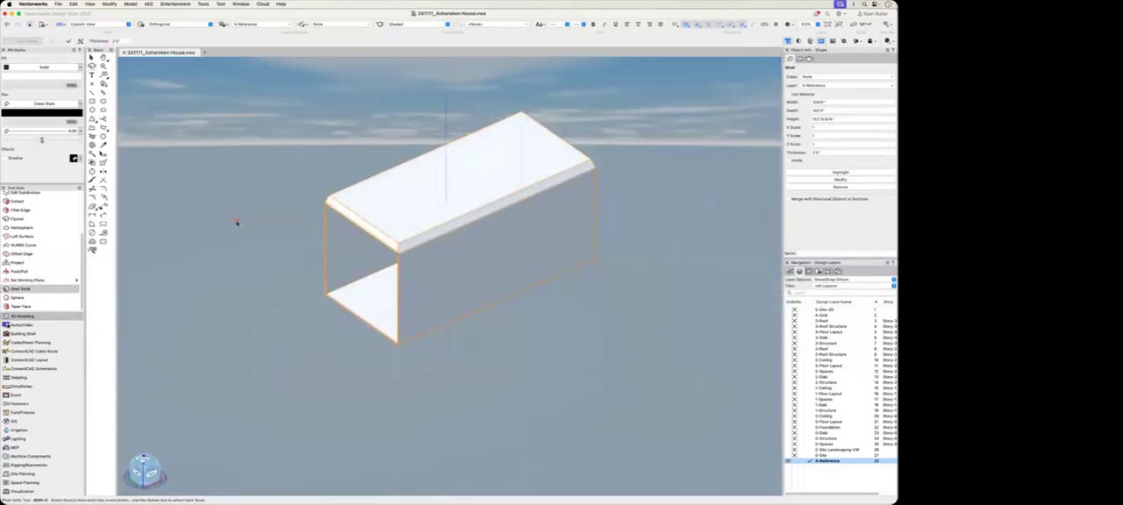
Step: Round the shelled box's near long bottom edge with the Fillet Edge tool and inspect the rounded corner up close
click(42, 212)
click(448, 323)
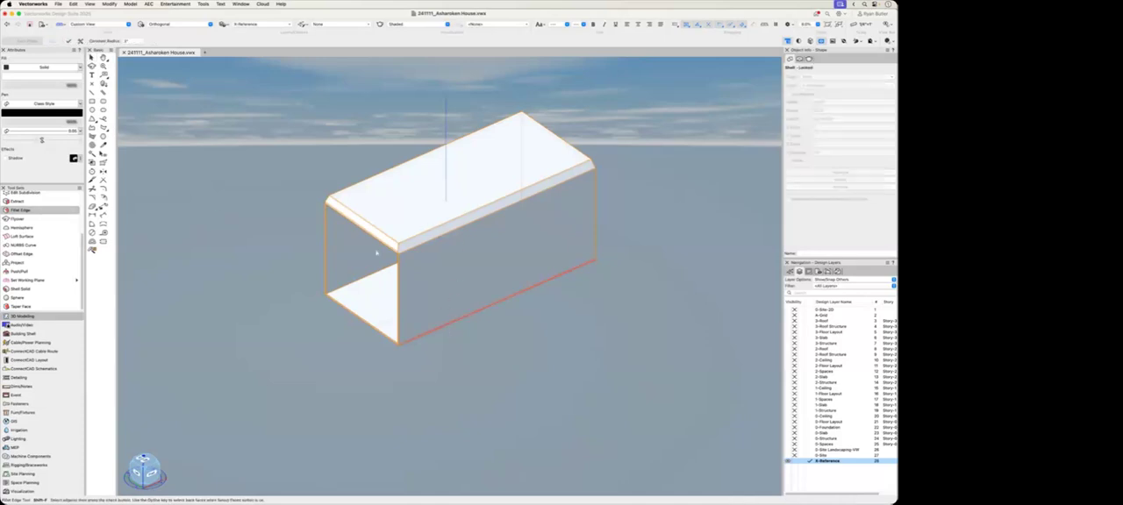
click(70, 41)
scroll(403, 349, up, 10)
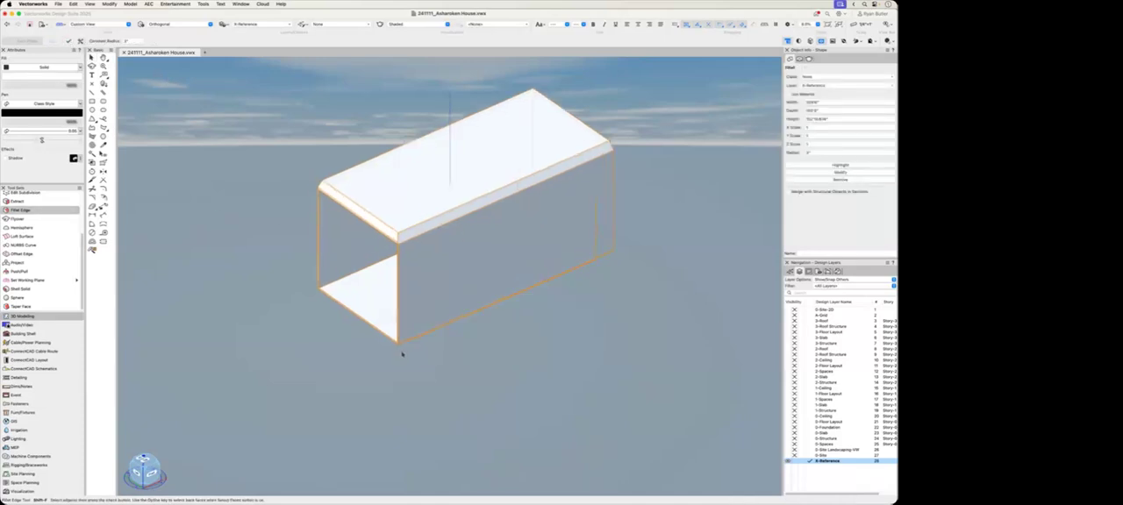
scroll(392, 322, up, 10)
middle_drag(331, 416, 493, 335)
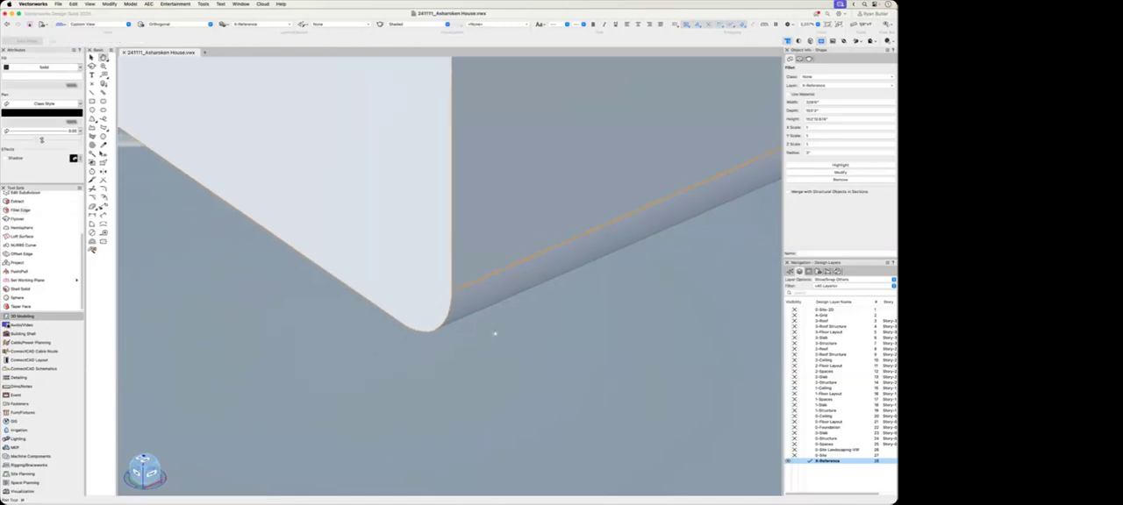
key(x)
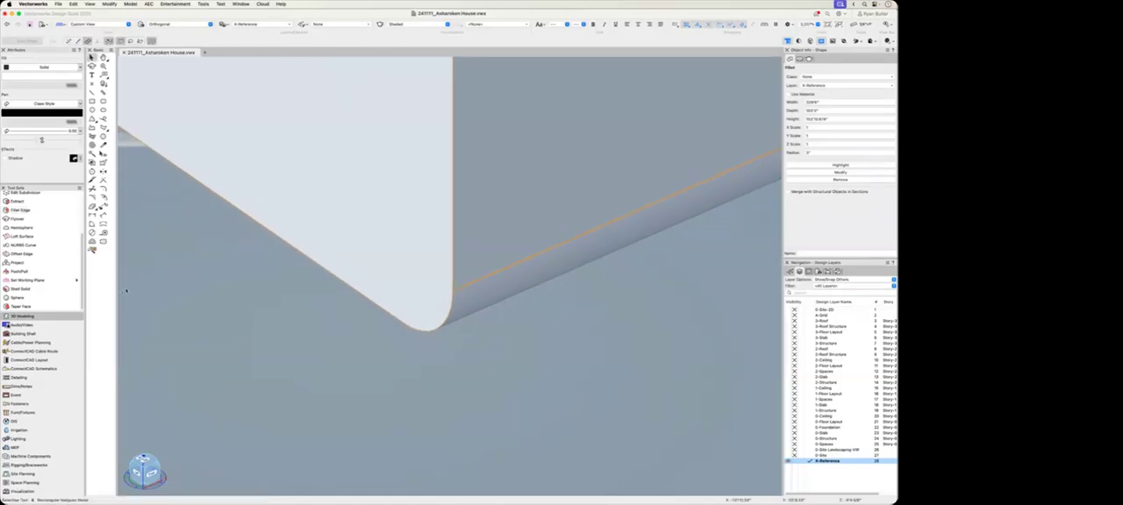
Step: Draw a long rectangle on the layer plane beside the shelled box and extrude it upward into a tall box
scroll(200, 396, down, 15)
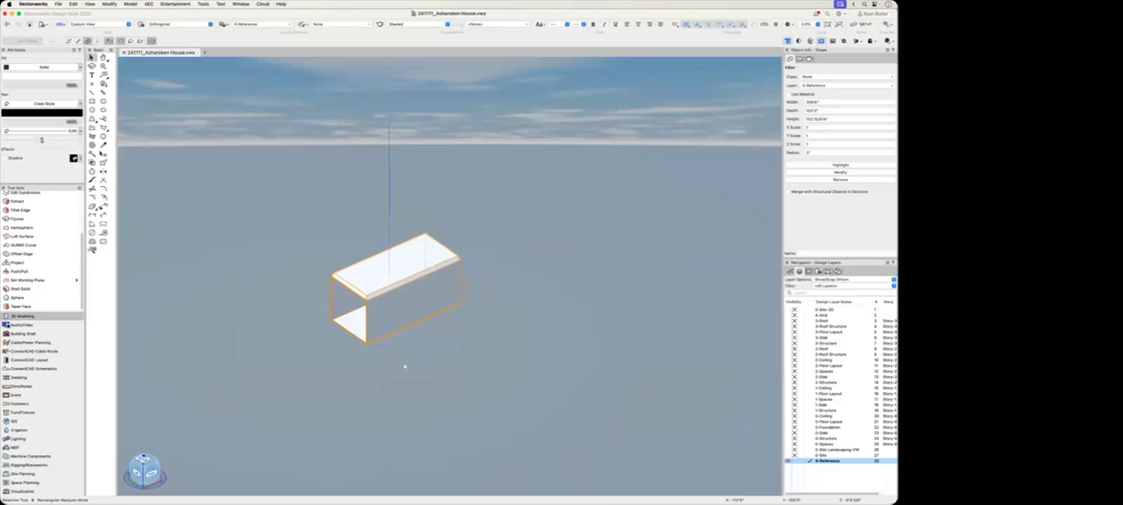
middle_drag(403, 368, 258, 364)
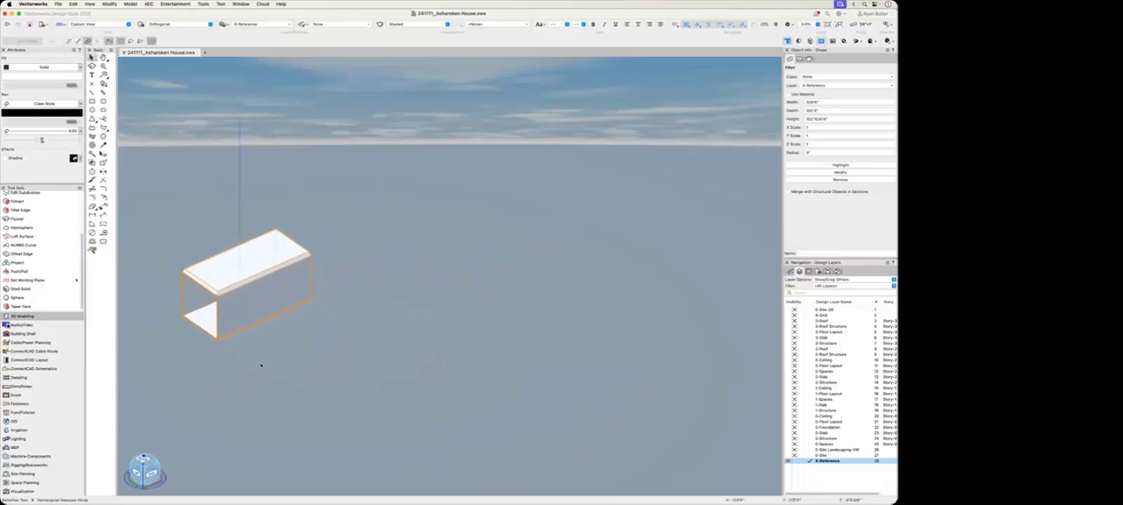
key(4)
click(402, 338)
click(524, 224)
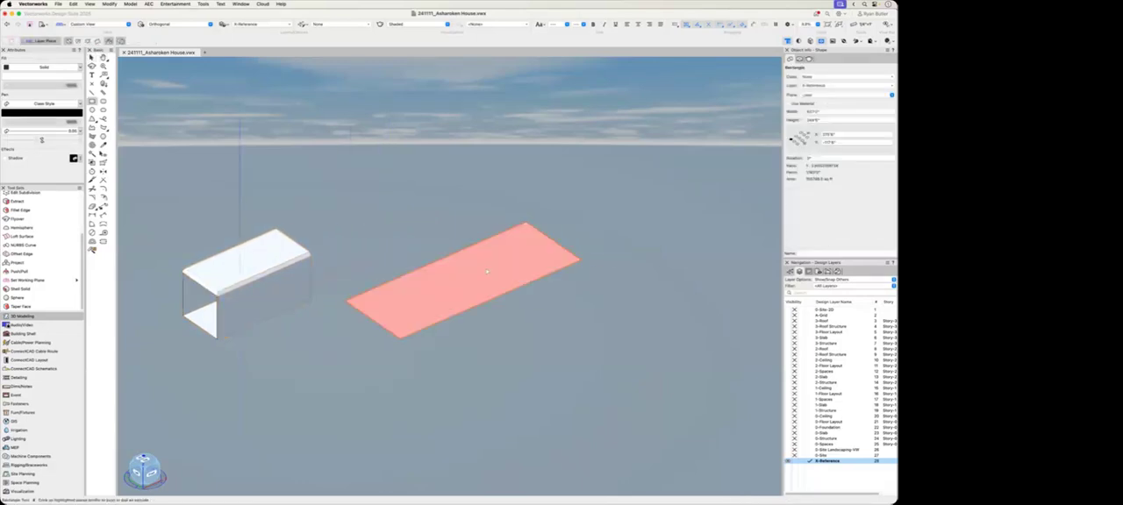
click(485, 169)
Step: Draw a second rectangle overlapping the tall box's far end and extrude it into a lower block
click(622, 343)
click(595, 210)
click(604, 246)
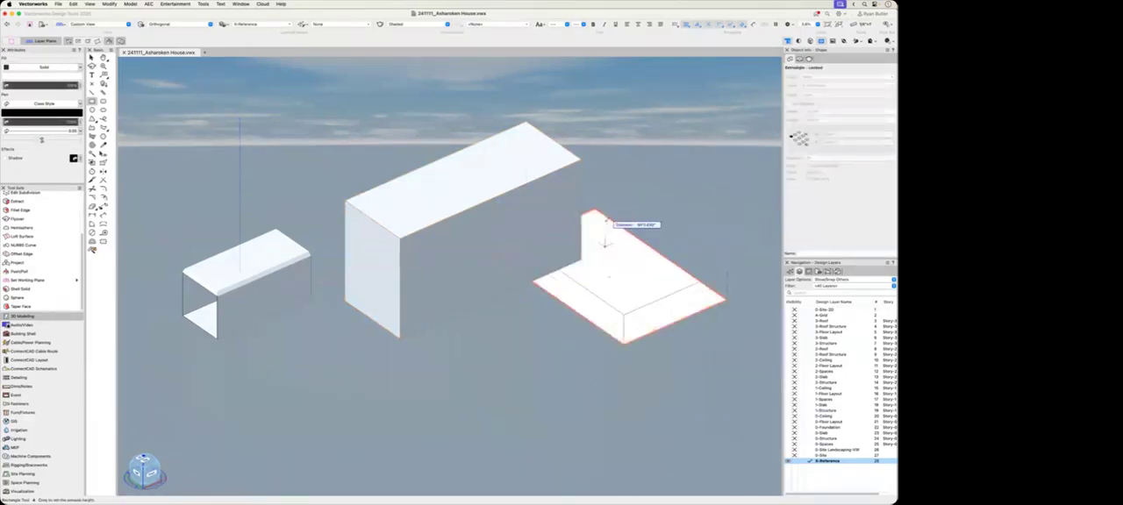
click(604, 244)
Step: Select both the tall box and the low block and combine them with Add Solids
key(x)
shift+click(524, 224)
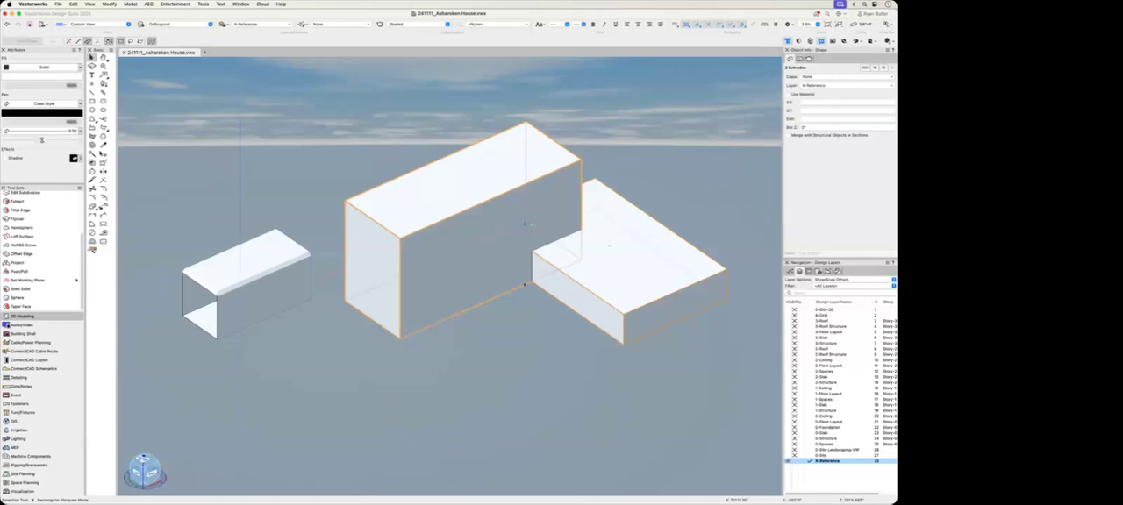
right_click(537, 224)
click(583, 458)
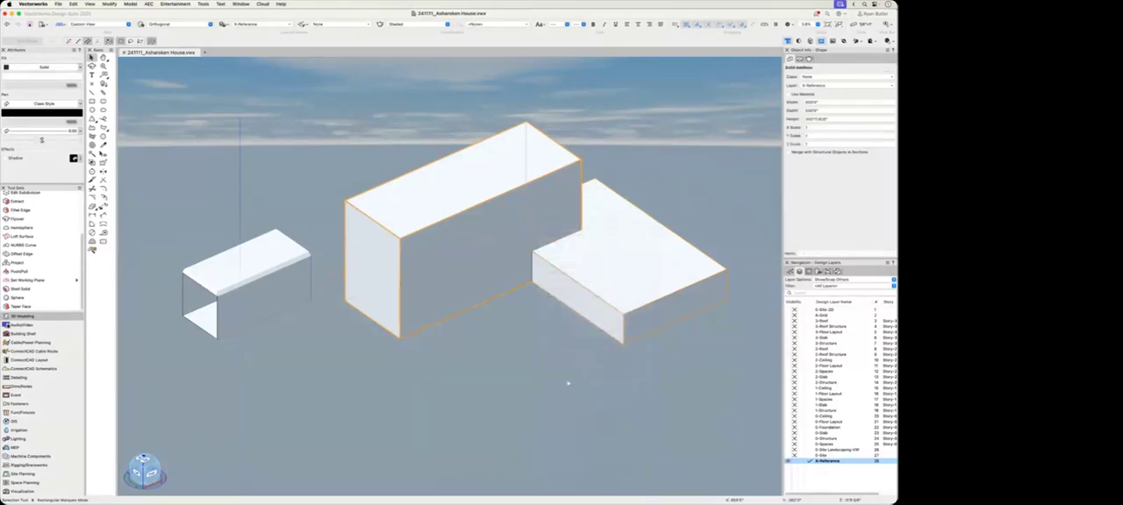
Step: Reshape the combined solid with Push/Pull, moving two side faces of the low block and the top and end faces of the tall block
click(35, 271)
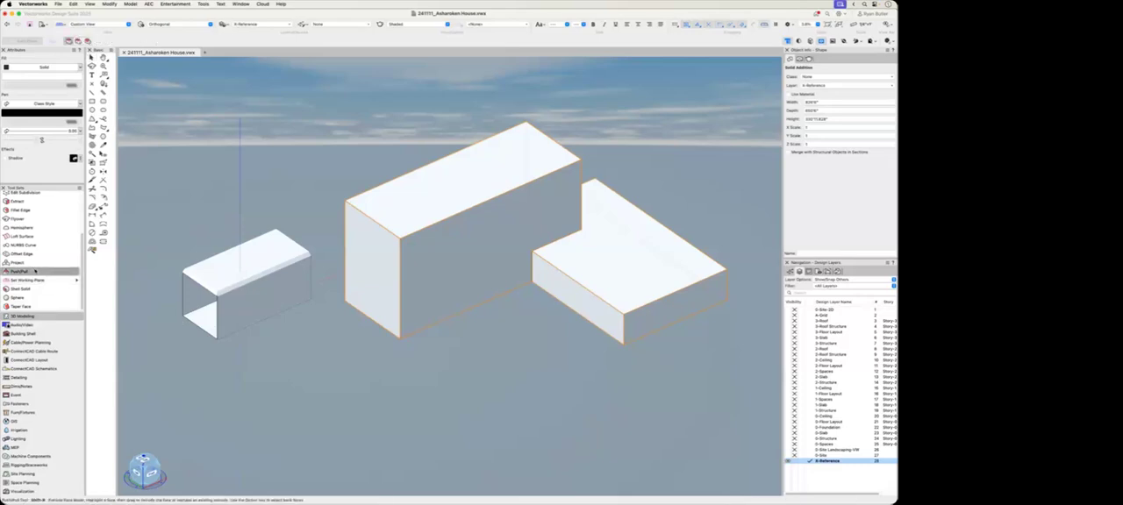
drag(612, 314, 559, 339)
drag(657, 317, 624, 292)
drag(514, 180, 513, 99)
drag(378, 203, 410, 226)
key(Tab)
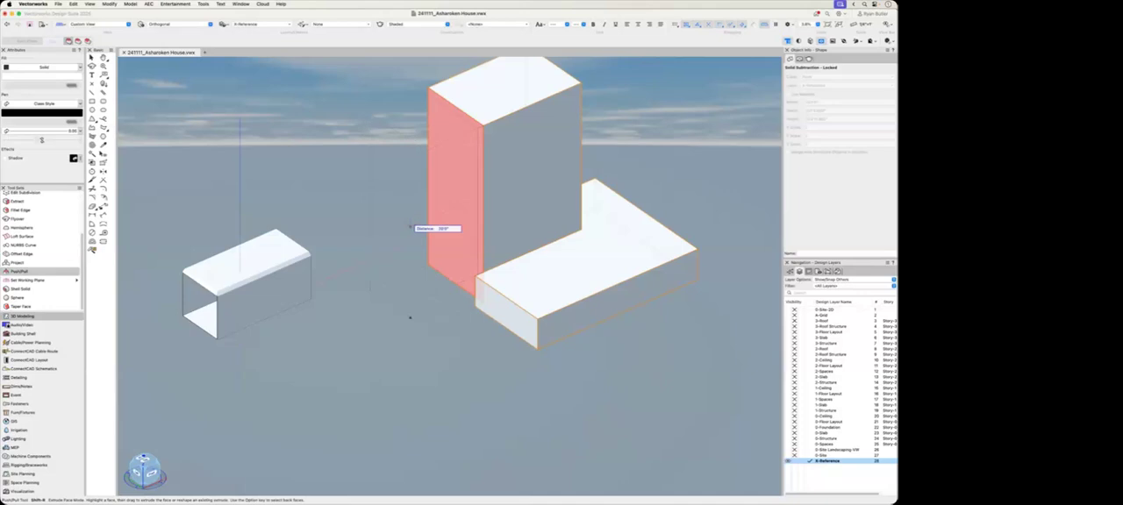
key(Return)
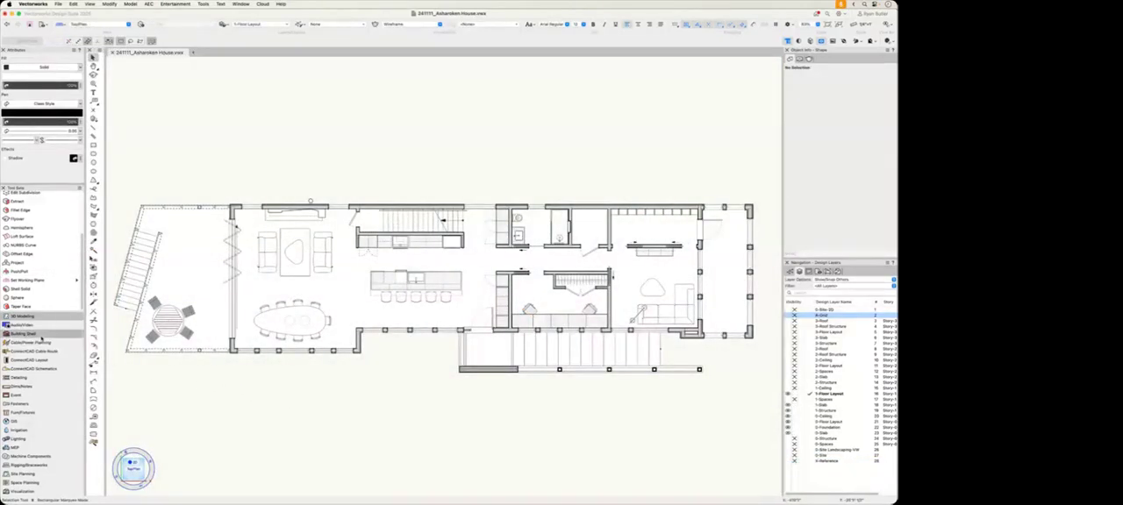
Step: Activate the Wall tool from the Building Shell tool set with the wall style Ext -2x6-Wd Siding-R6 ZIP
click(24, 334)
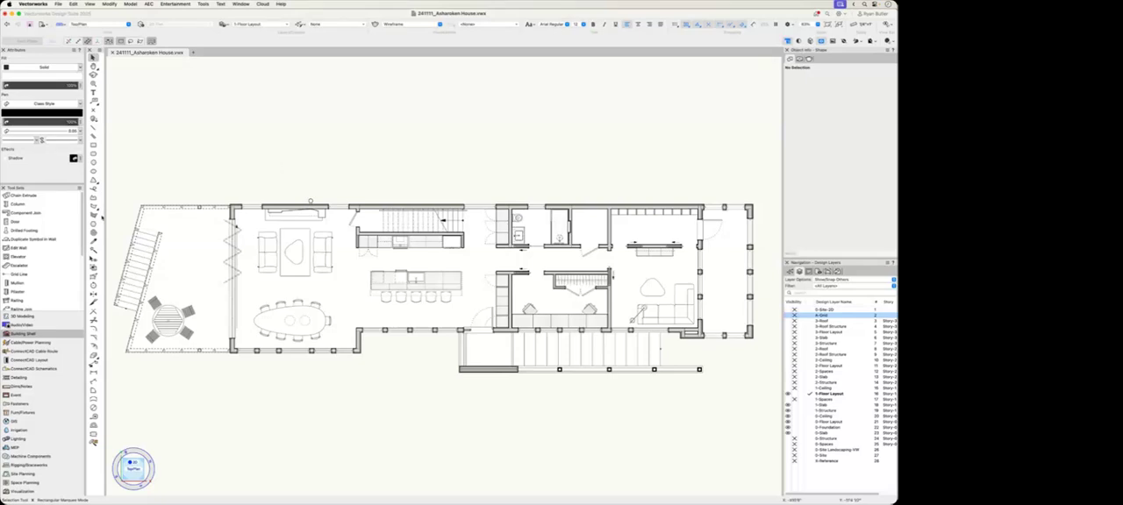
scroll(28, 250, down, 3)
scroll(35, 254, down, 2)
click(43, 280)
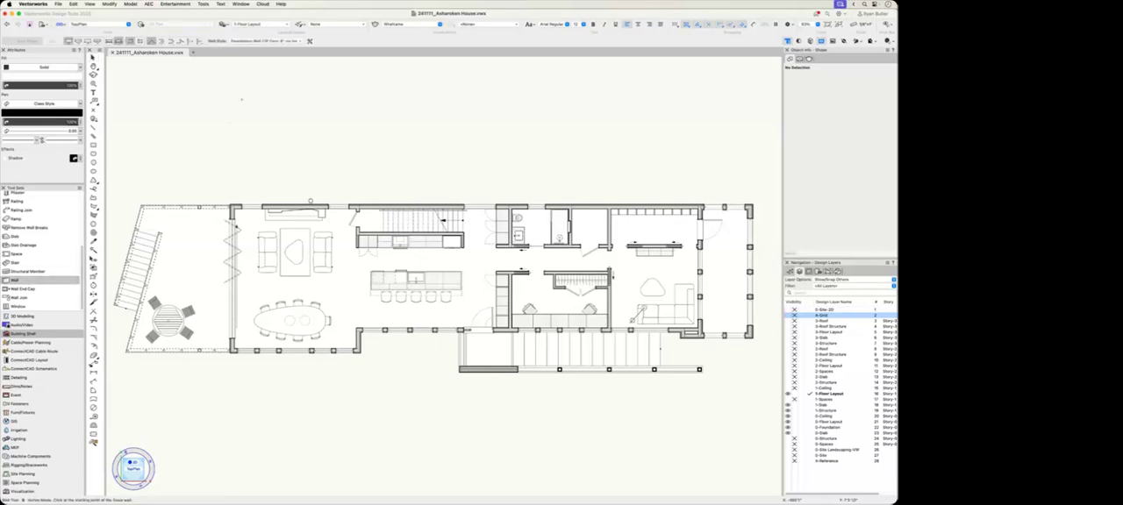
click(250, 41)
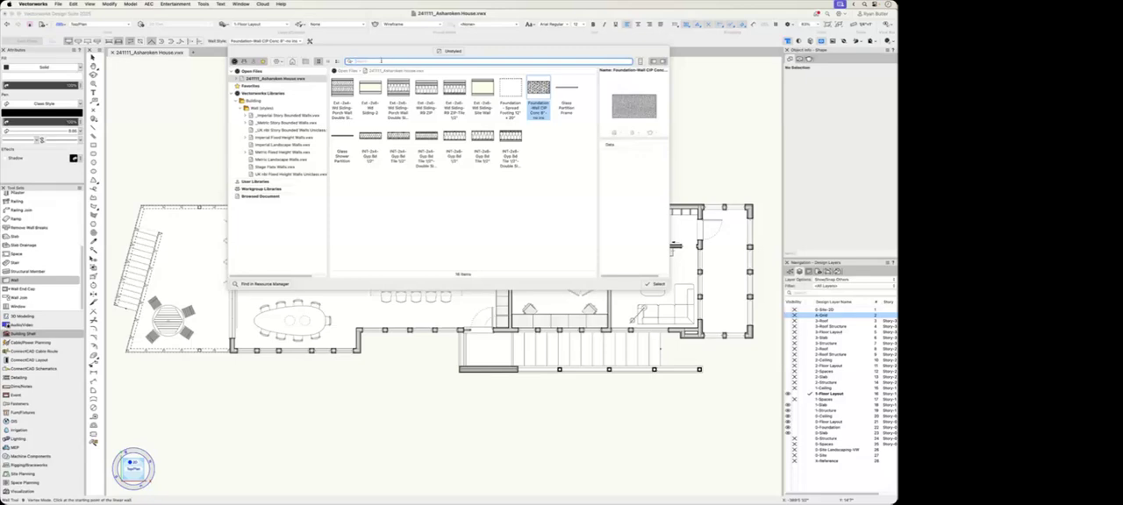
click(656, 284)
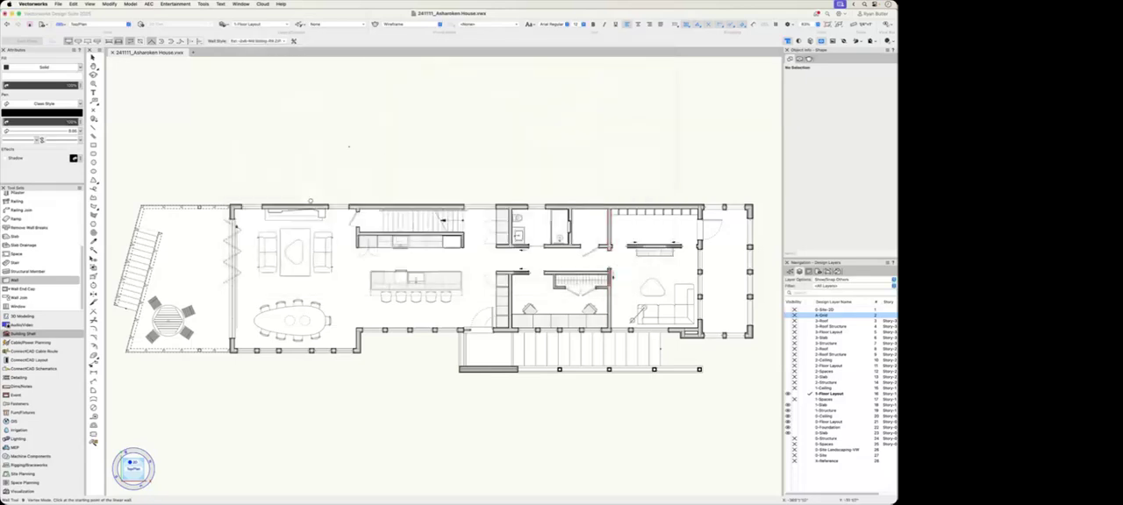
Step: Draw a closed four-sided run of walls with one slanted side in the empty area above the floor plan
click(455, 133)
click(455, 167)
click(323, 166)
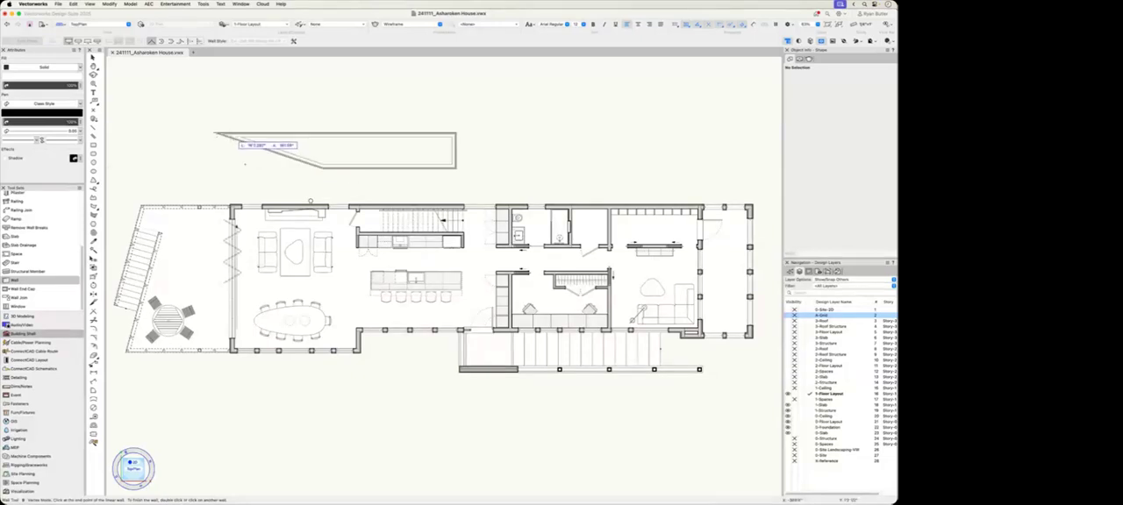
click(215, 133)
key(x)
Step: Select the long upper wall and choose Ext -2x6-Wd Siding-R6 ZIP-Tile 1/2" as its replacement style
scroll(250, 128, up, 4)
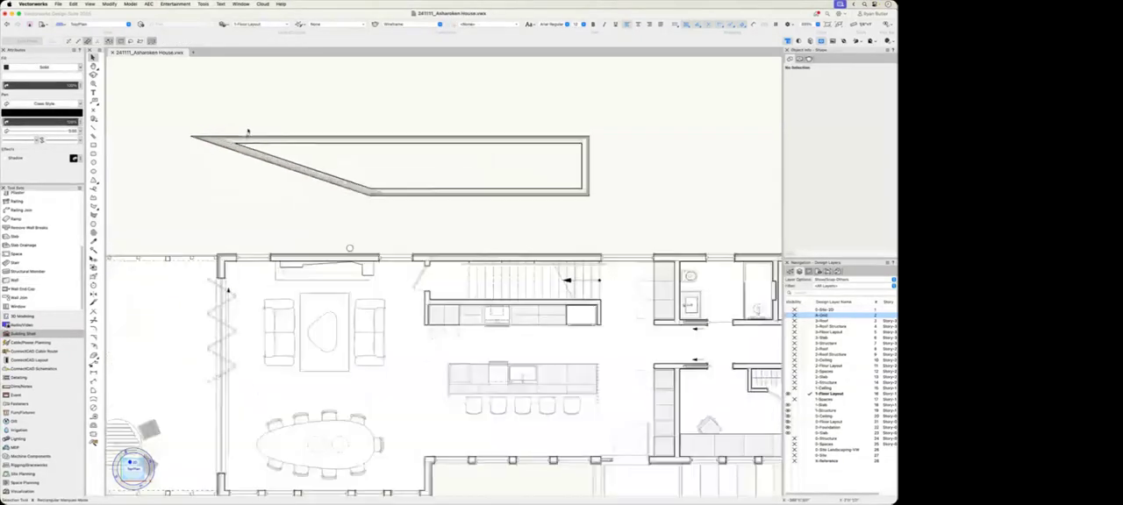
scroll(248, 132, up, 6)
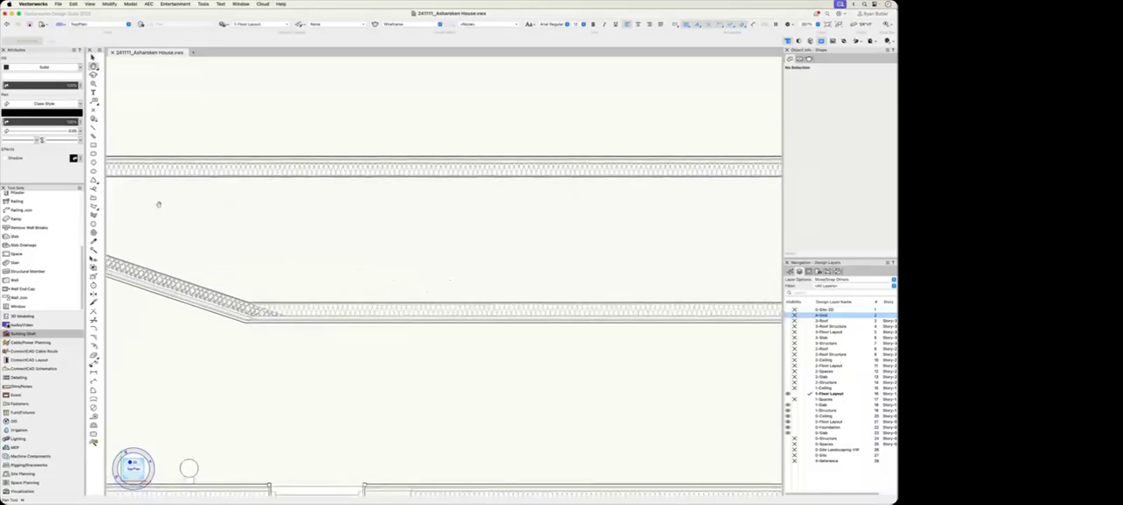
scroll(534, 198, down, 6)
key(x)
click(443, 186)
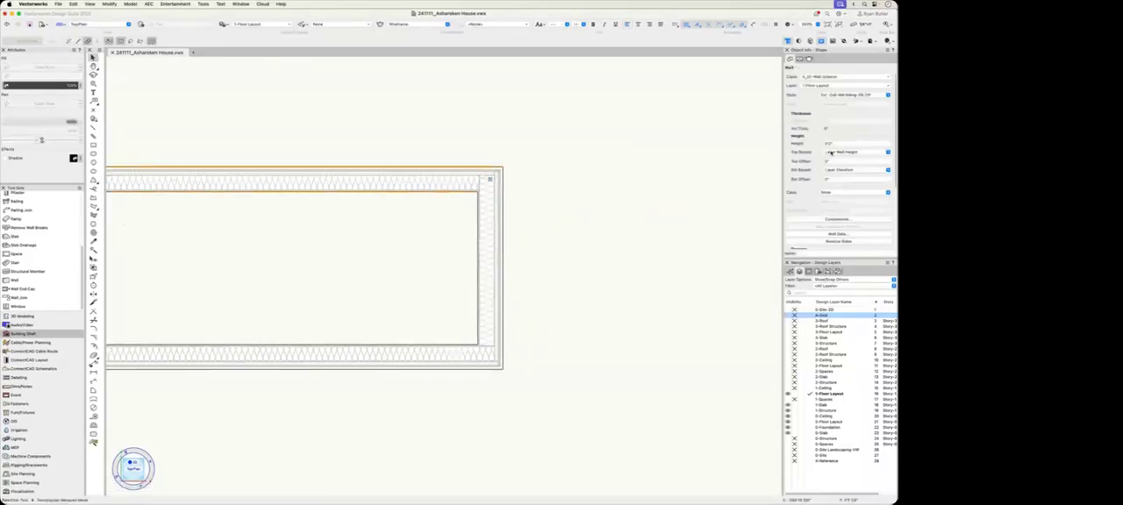
click(842, 94)
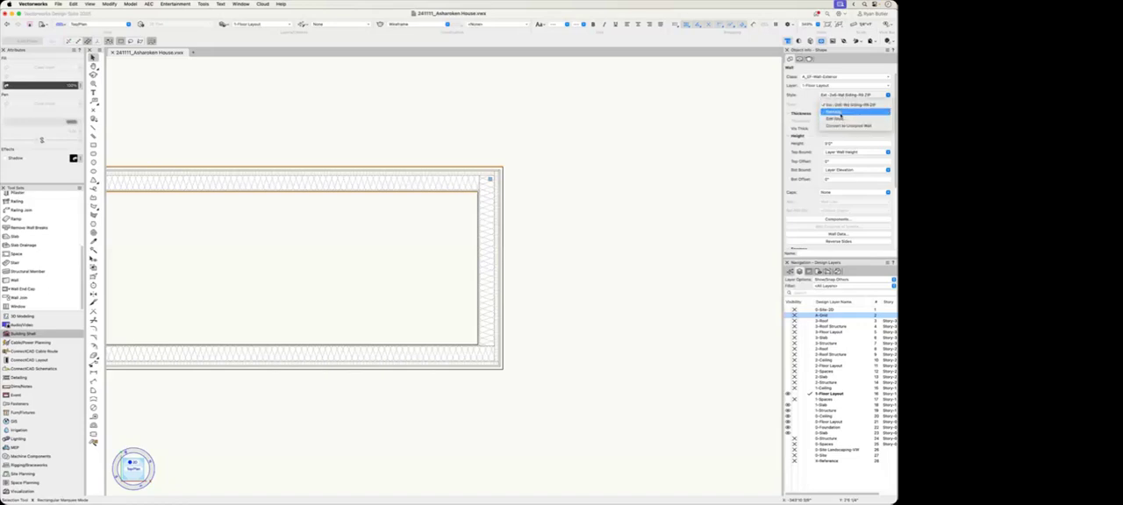
click(835, 112)
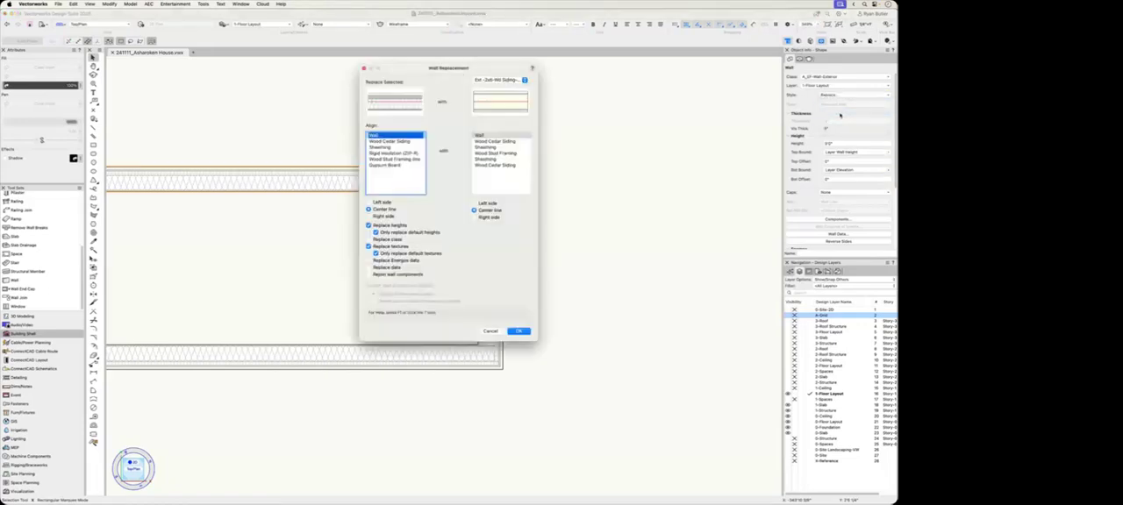
click(505, 81)
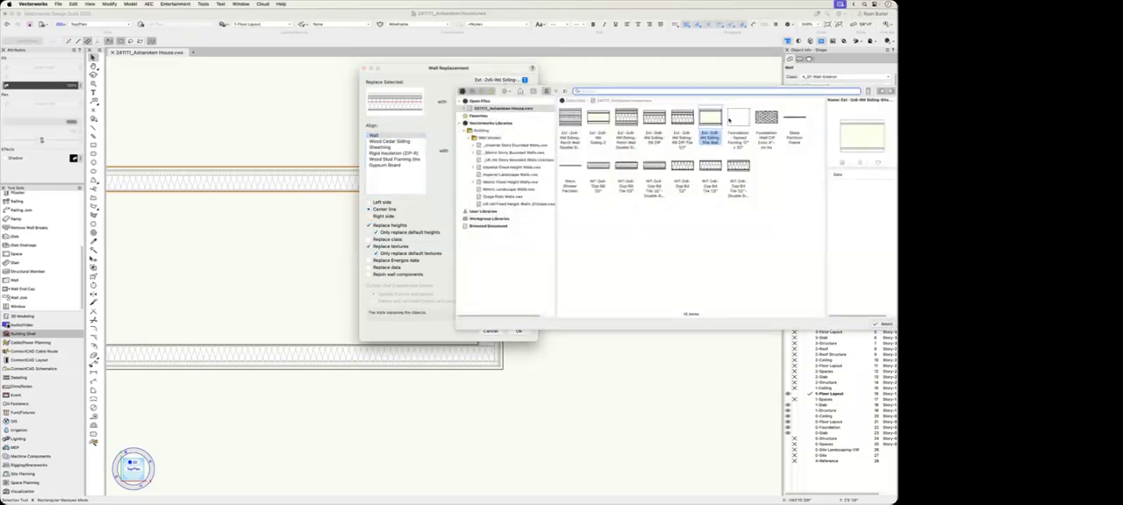
click(682, 123)
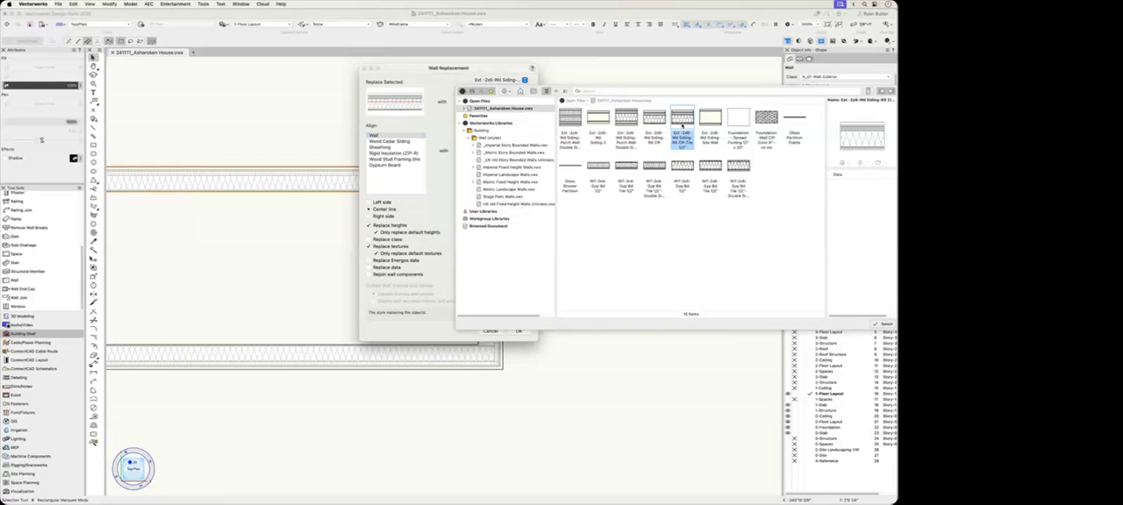
click(885, 324)
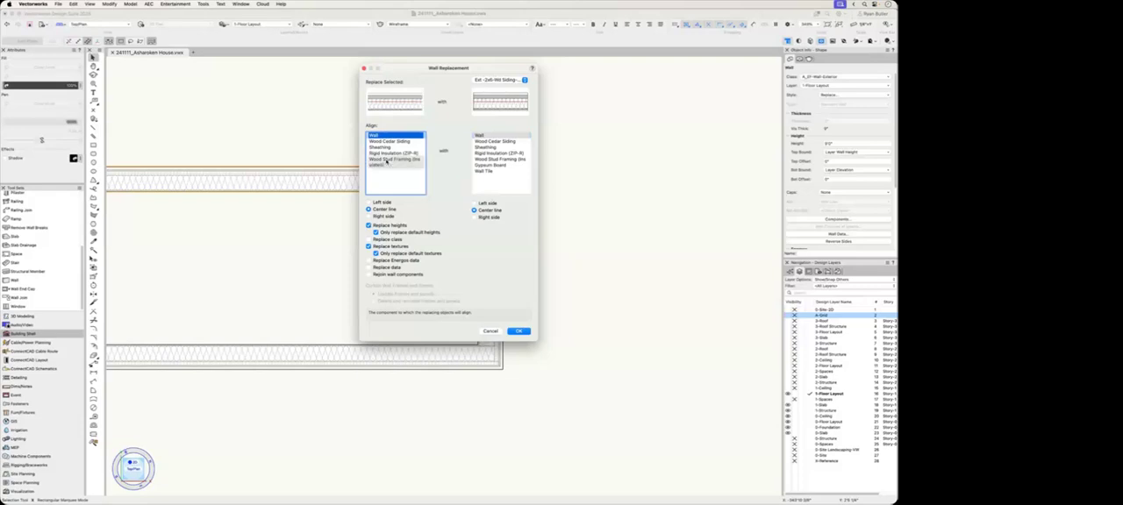
Step: Align the wood stud framing components of both wall styles and apply the wall replacement
click(391, 159)
click(498, 158)
click(518, 331)
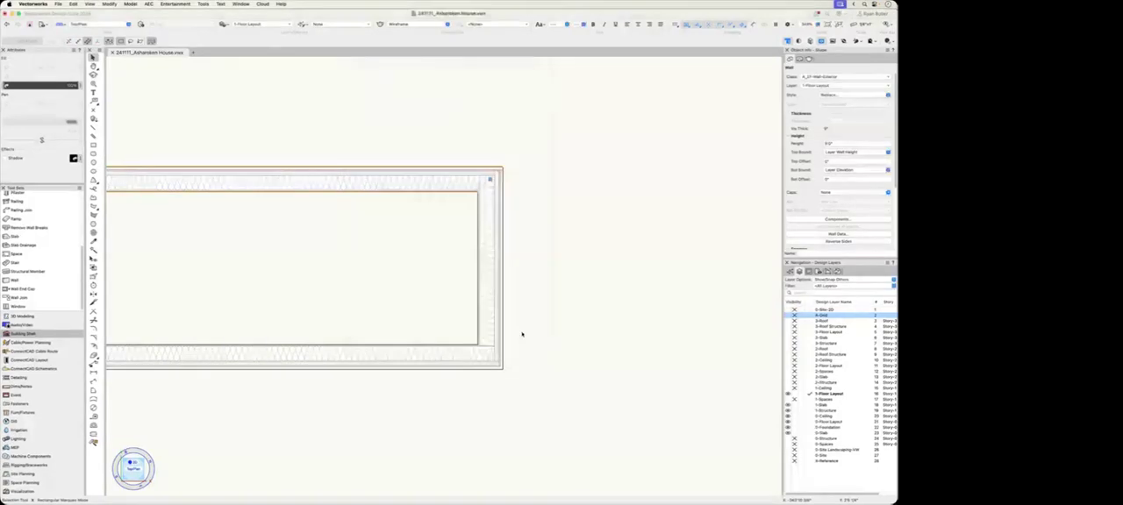
click(514, 284)
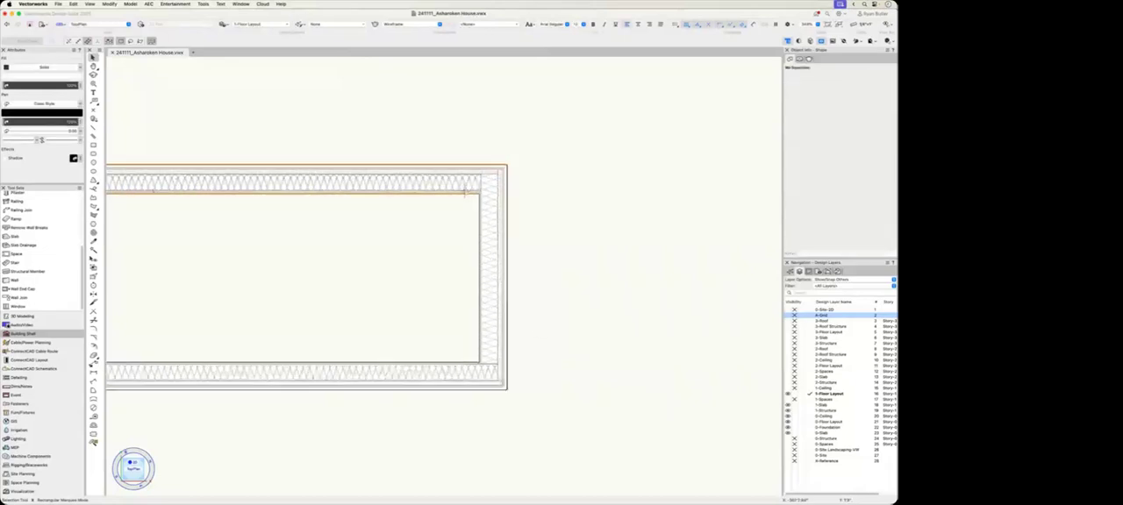
Step: Rejoin the long upper wall to the short end wall at their corner using the Wall Join tool's L join mode
scroll(479, 218, up, 5)
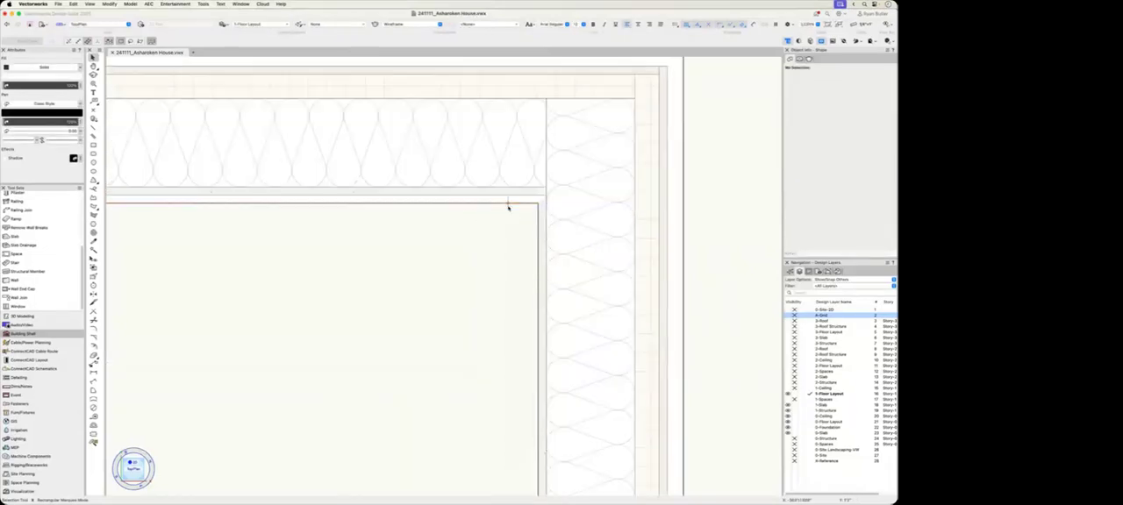
key(j)
click(507, 207)
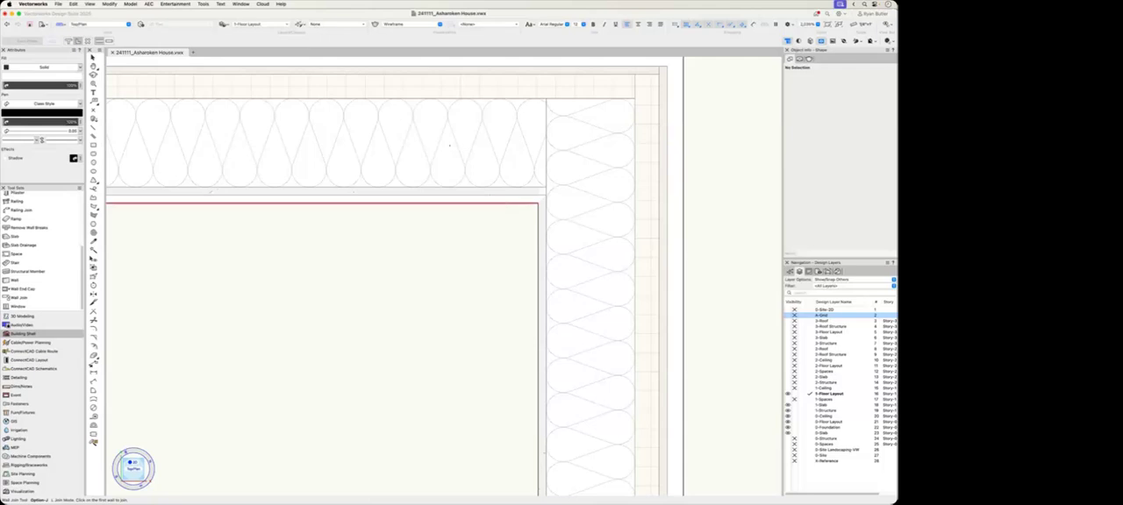
click(566, 234)
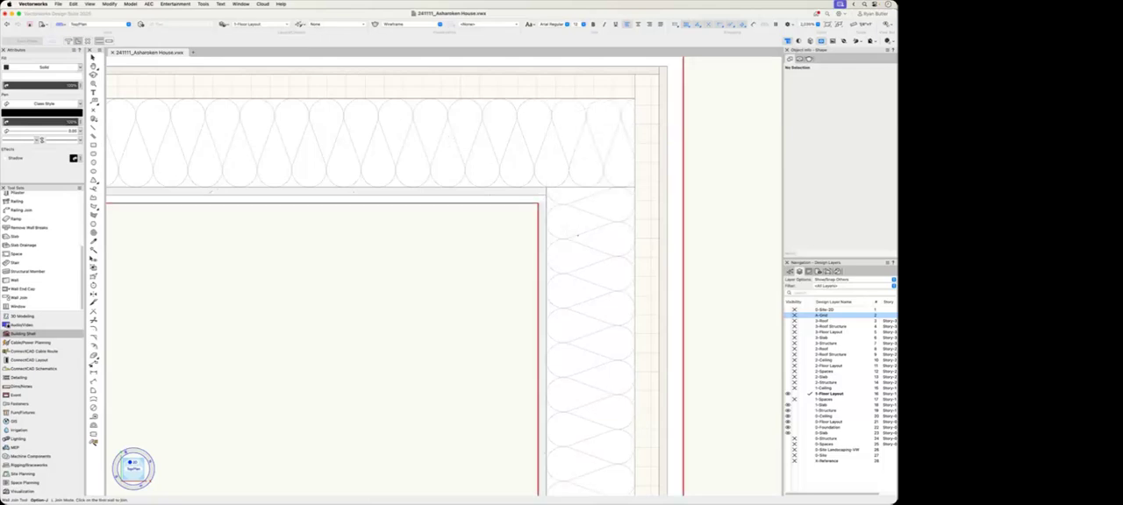
Step: Orbit the floor plan into a 3D view to examine the newly drawn walls beside the house
scroll(471, 251, down, 12)
key(shift+c)
drag(472, 245, 495, 222)
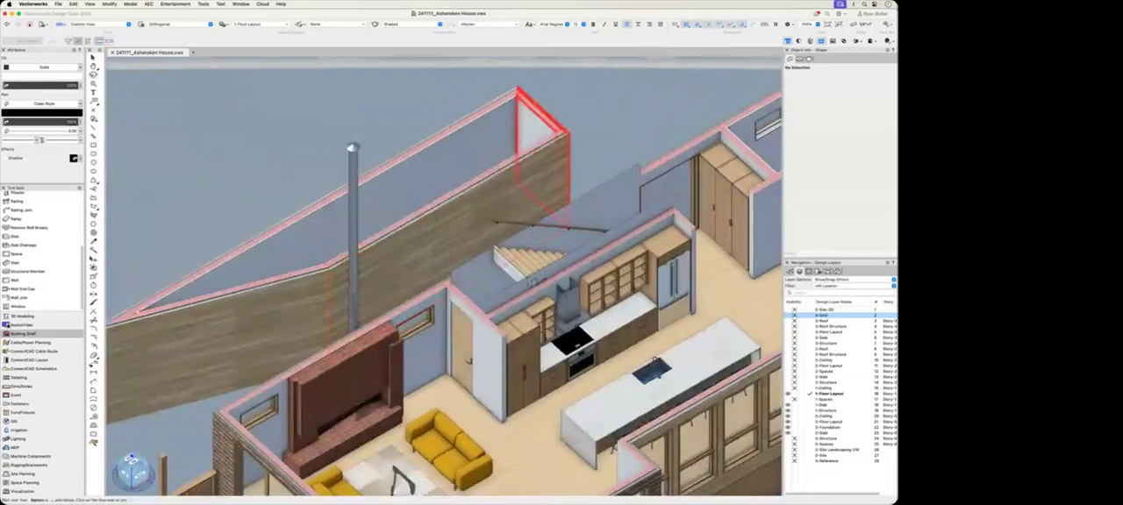
Step: Examine the layers of the long upper wall and short end wall at their corner, in 3D and in Top/Plan view
scroll(496, 223, up, 10)
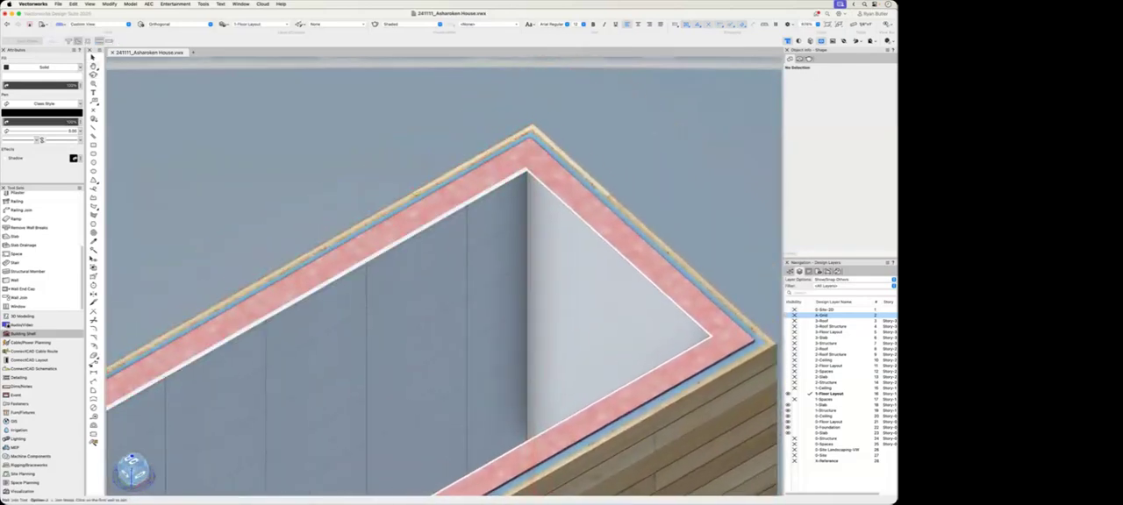
key(x)
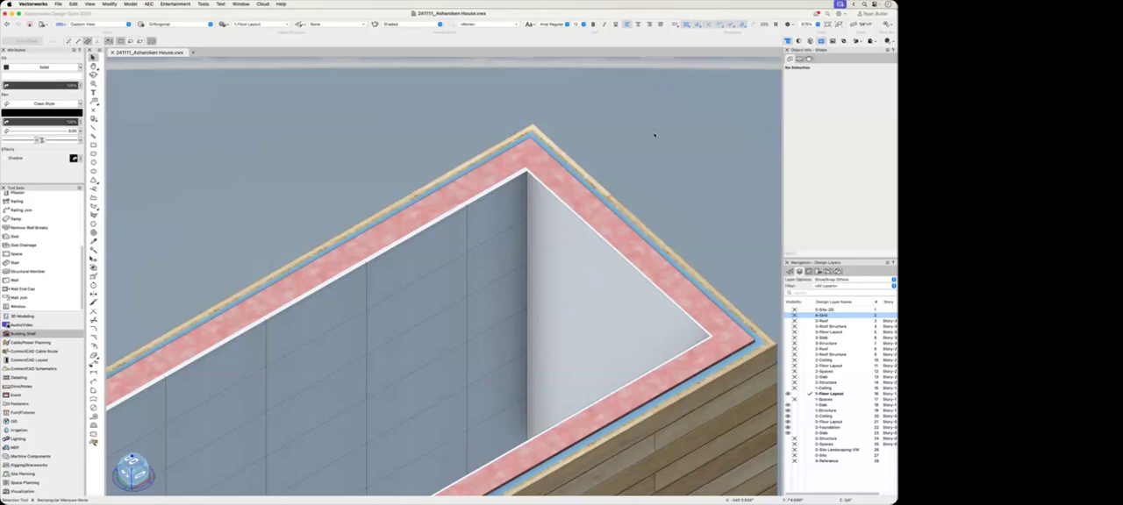
key(F5)
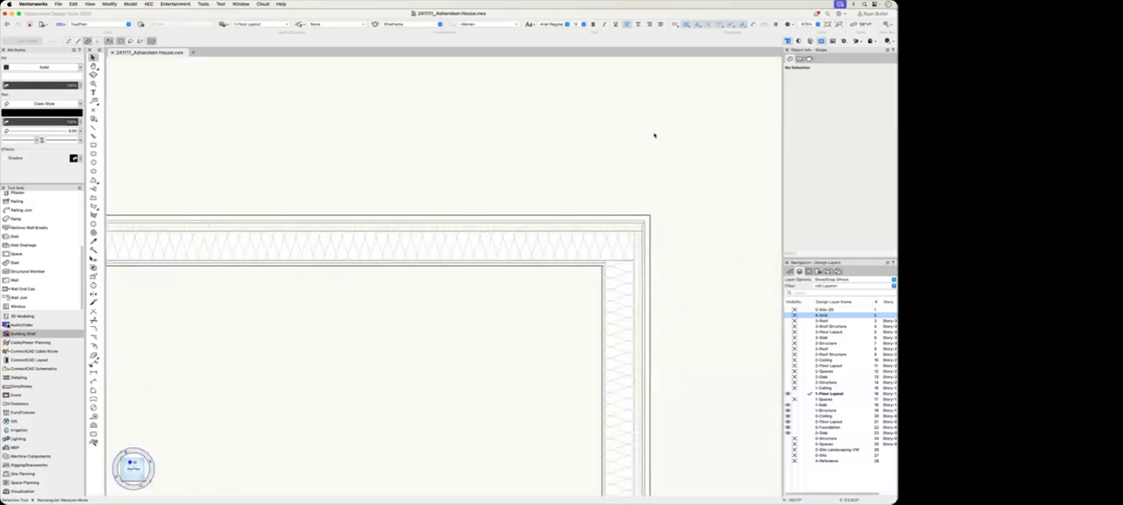
Step: Insert a W11-Window - Full HT - Fixed - 5'6" style window into the long upper wall
scroll(254, 297, down, 5)
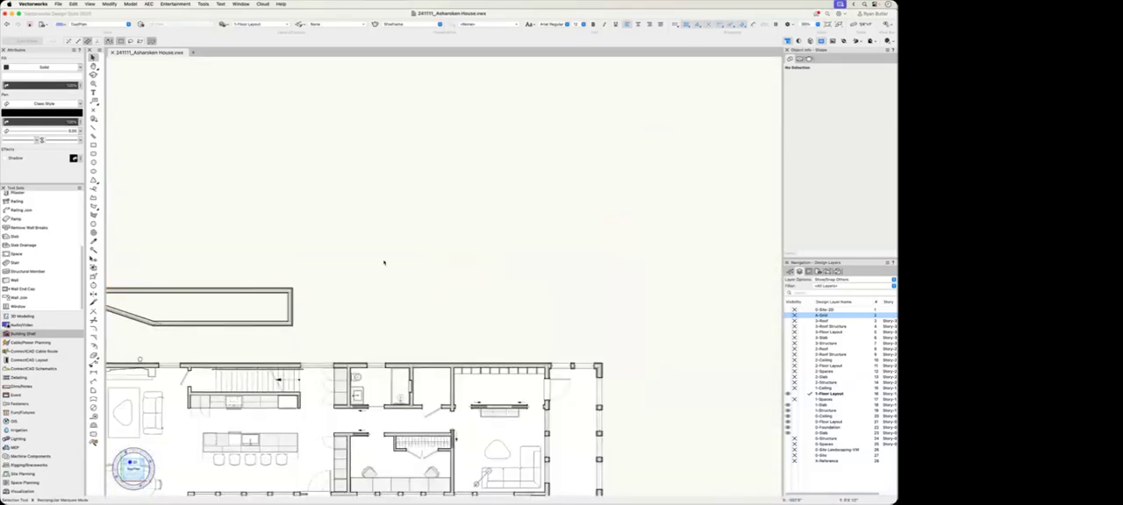
middle_drag(383, 261, 488, 238)
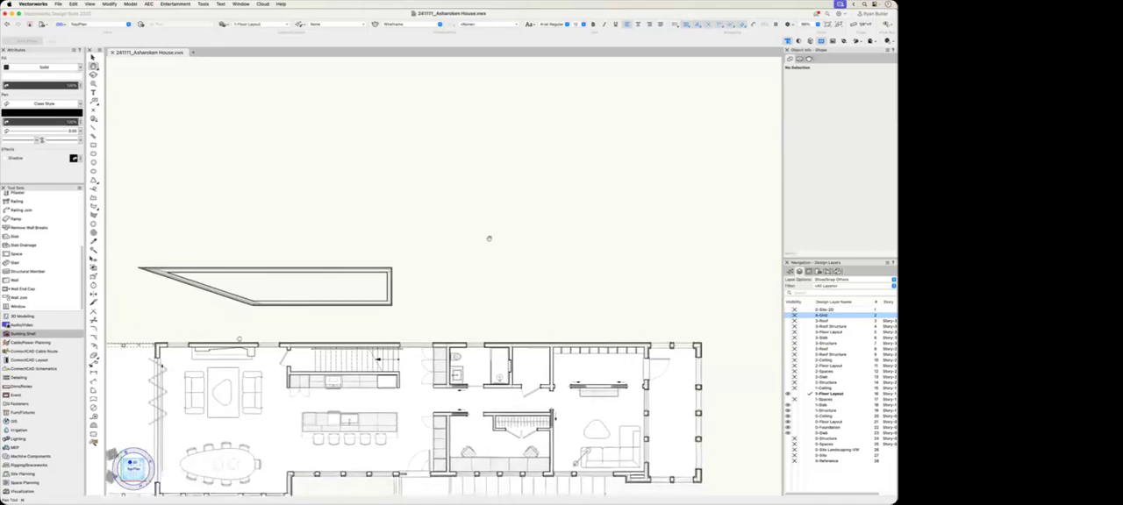
click(38, 307)
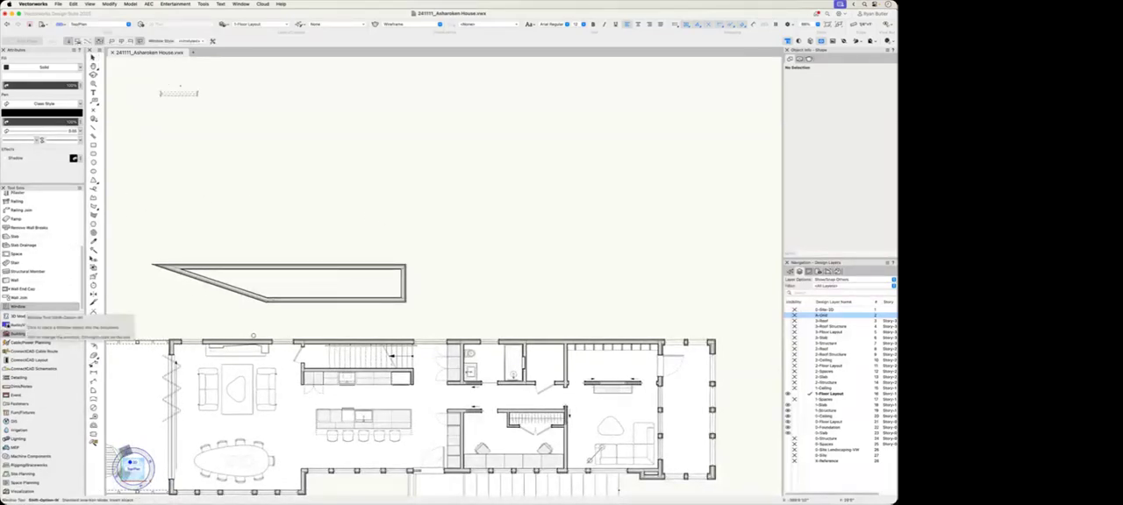
click(182, 41)
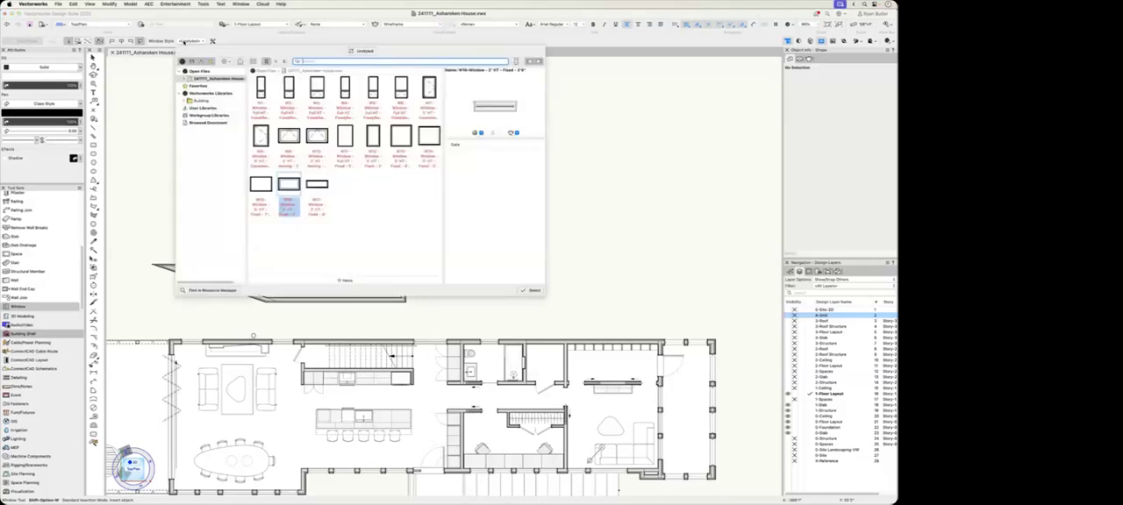
click(345, 140)
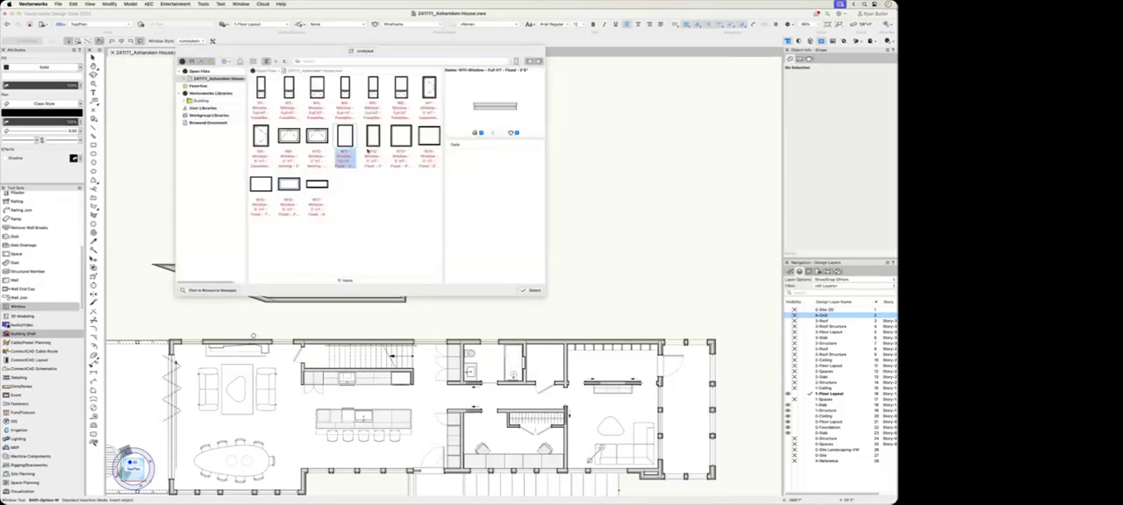
click(531, 291)
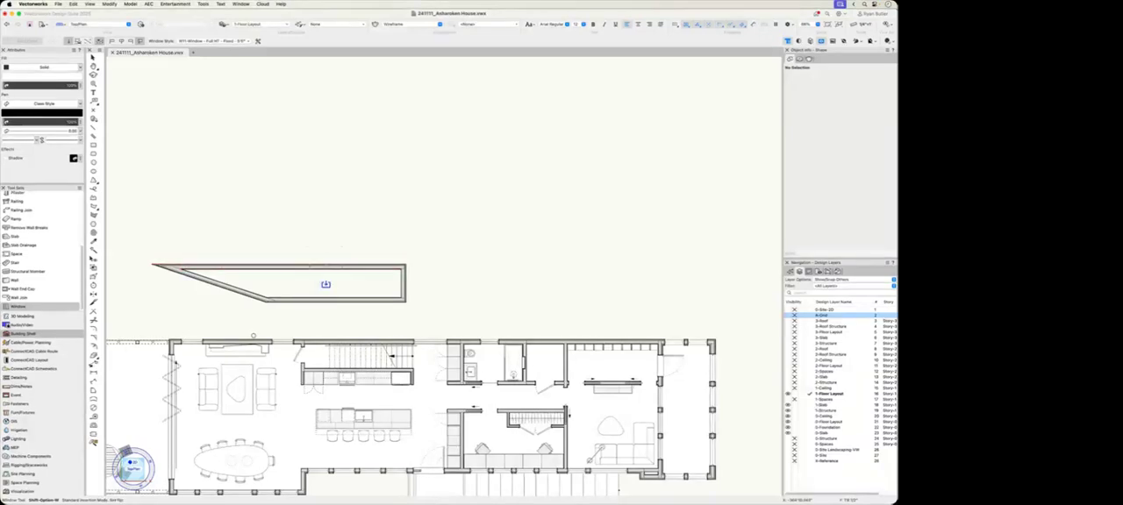
click(325, 267)
key(x)
Step: Examine the inserted window up close in the floor plan and from outside in a 3D view
scroll(340, 279, up, 3)
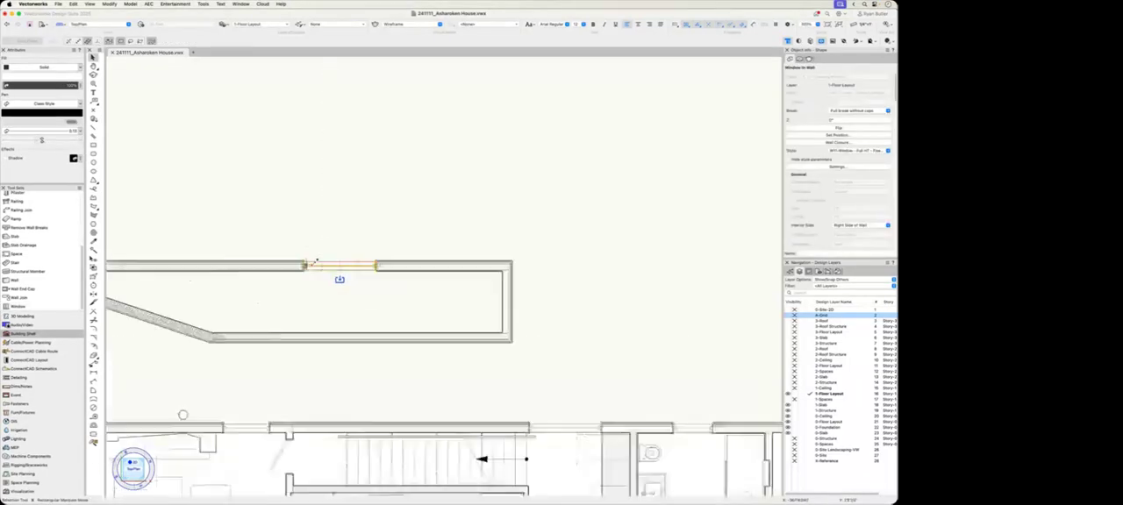
scroll(313, 262, up, 5)
click(369, 347)
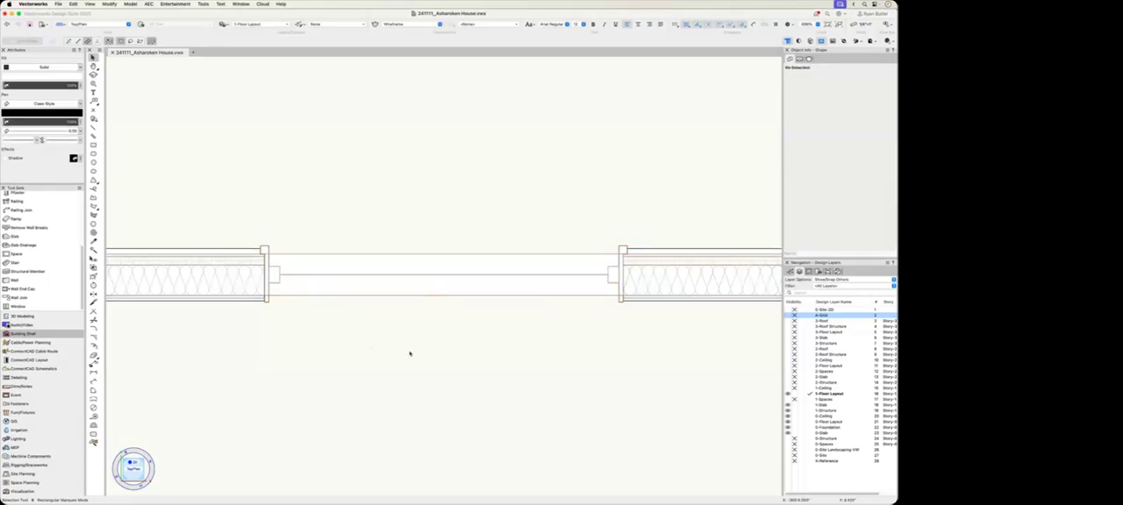
scroll(409, 354, down, 5)
mouse_move(371, 348)
super+middle_down()
mouse_move(557, 296)
mouse_move(569, 263)
super+middle_up()
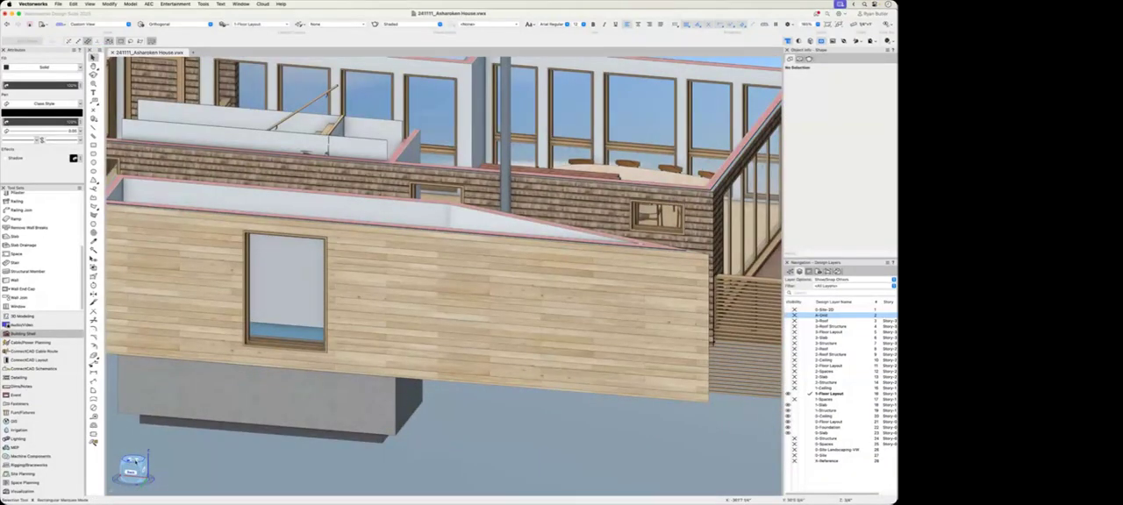
drag(135, 461, 130, 471)
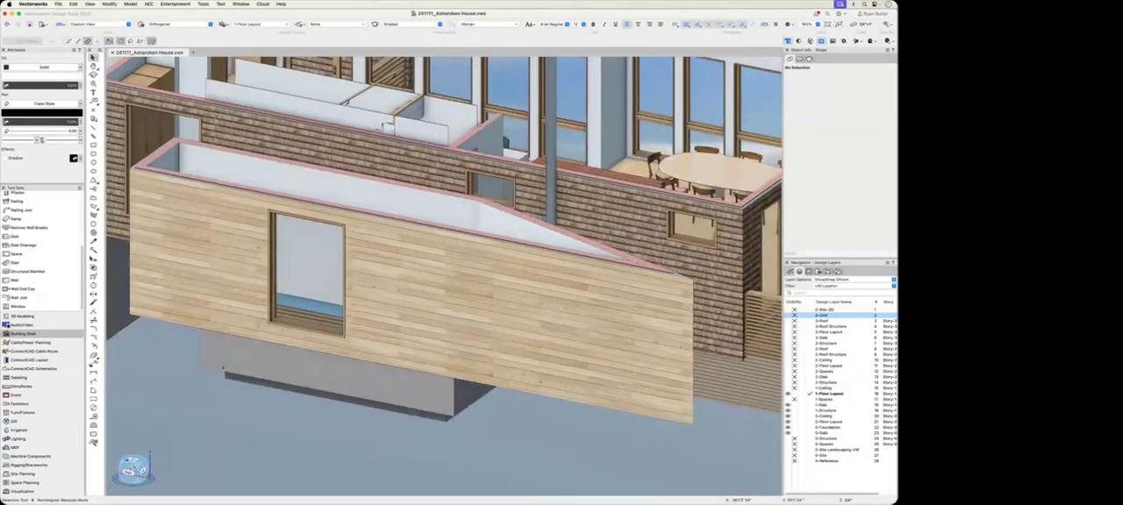
Step: Review the window's plug-in style, covering its General settings, Configuration options and Frame settings
click(320, 274)
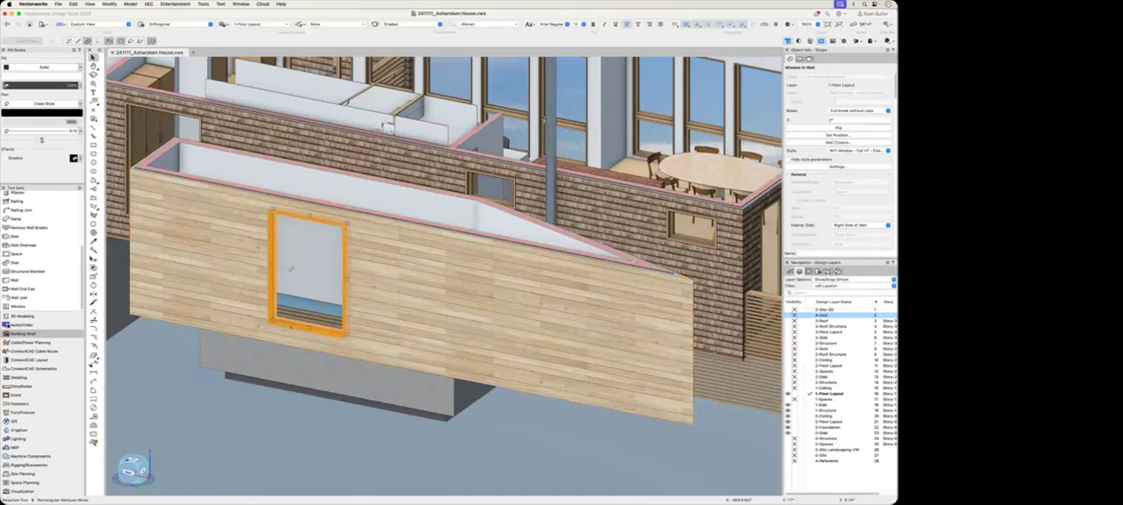
right_click(292, 219)
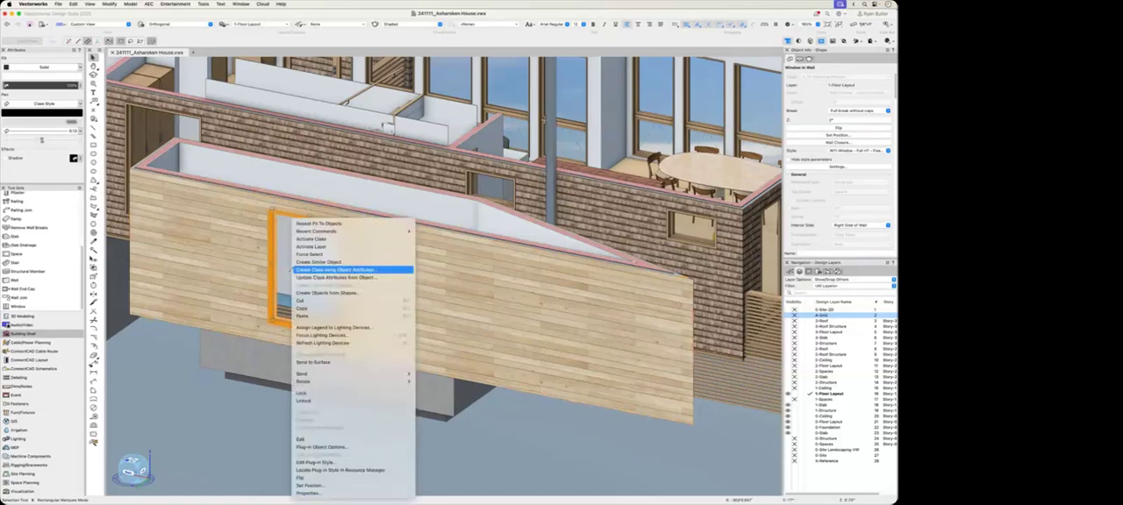
click(332, 462)
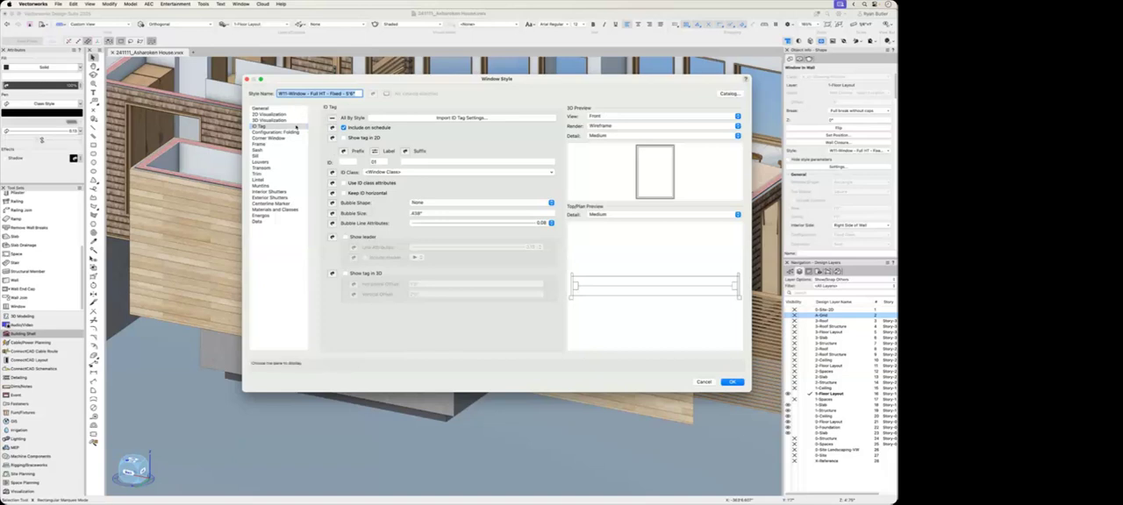
click(262, 108)
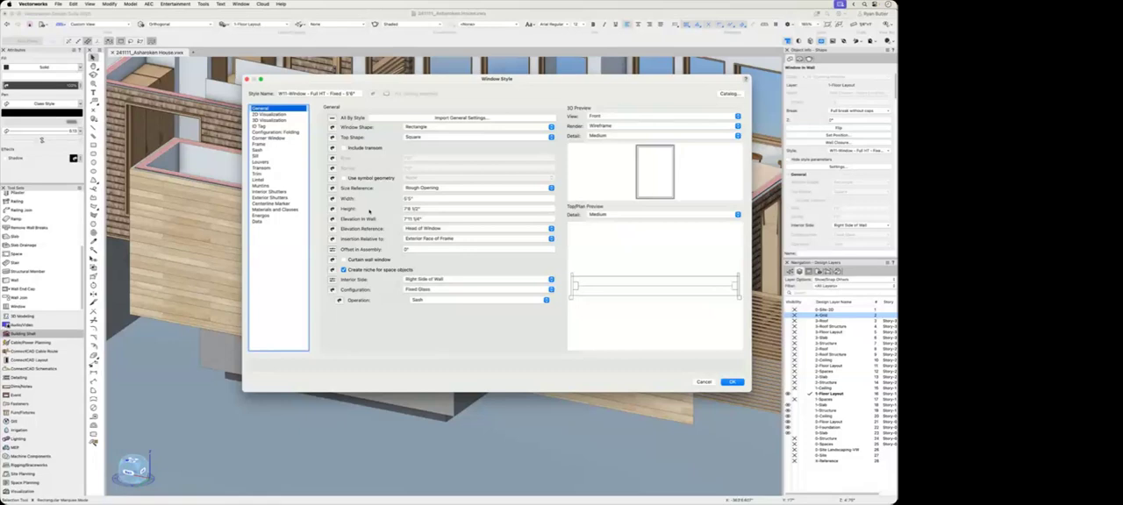
click(441, 288)
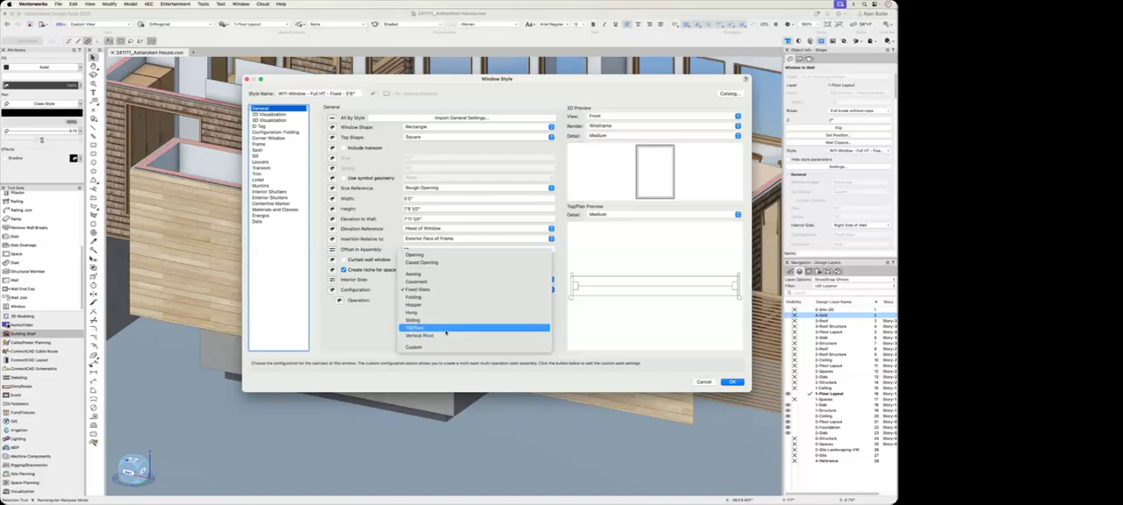
click(273, 186)
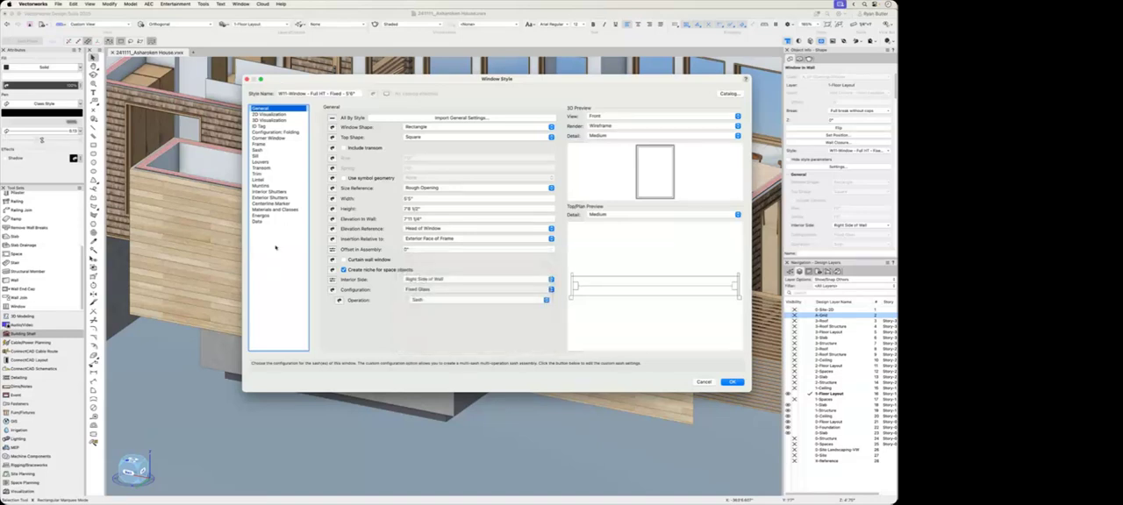
click(261, 150)
click(260, 144)
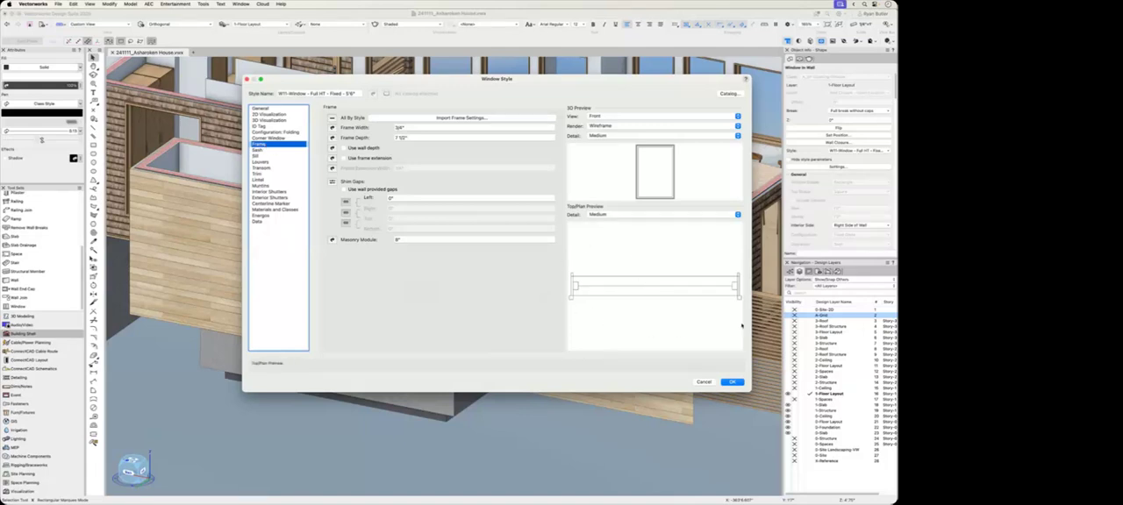
click(731, 382)
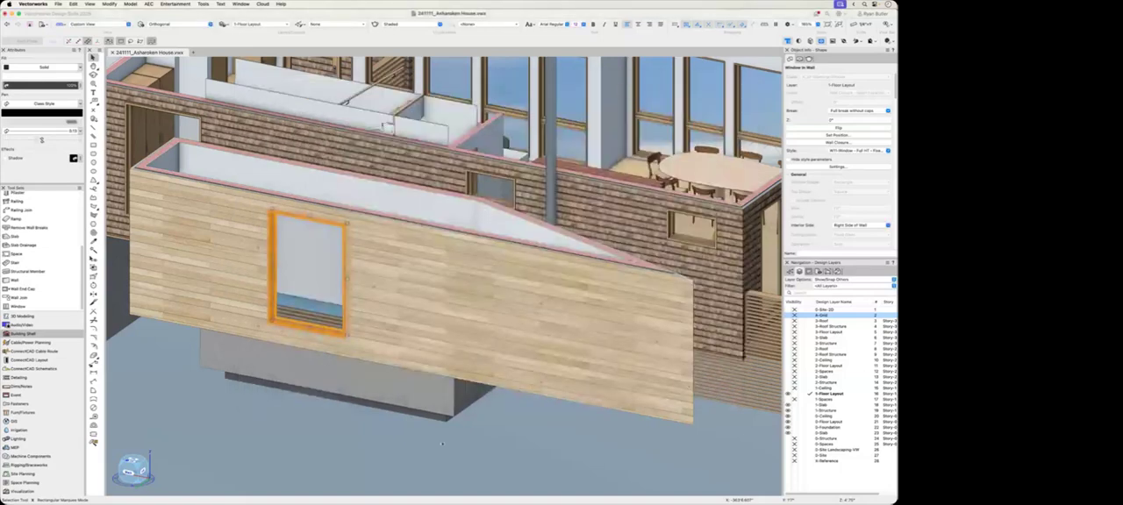
Step: Compare the new walls and window in Top/Plan, isometric and 3D top views
key(super+5)
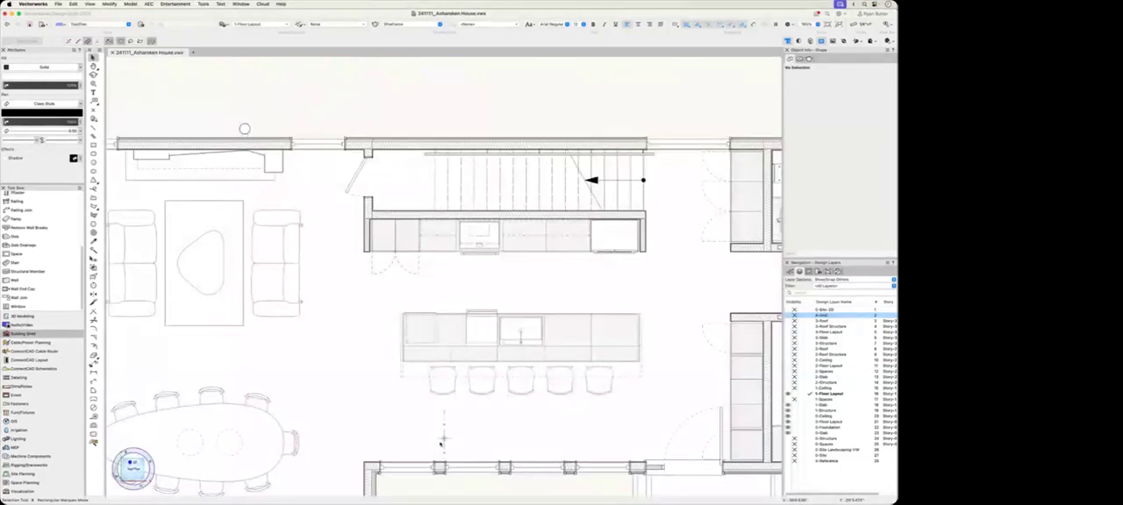
scroll(409, 403, down, 3)
mouse_move(490, 142)
middle_down()
mouse_move(519, 235)
mouse_move(514, 283)
mouse_move(501, 283)
middle_up()
drag(136, 474, 134, 463)
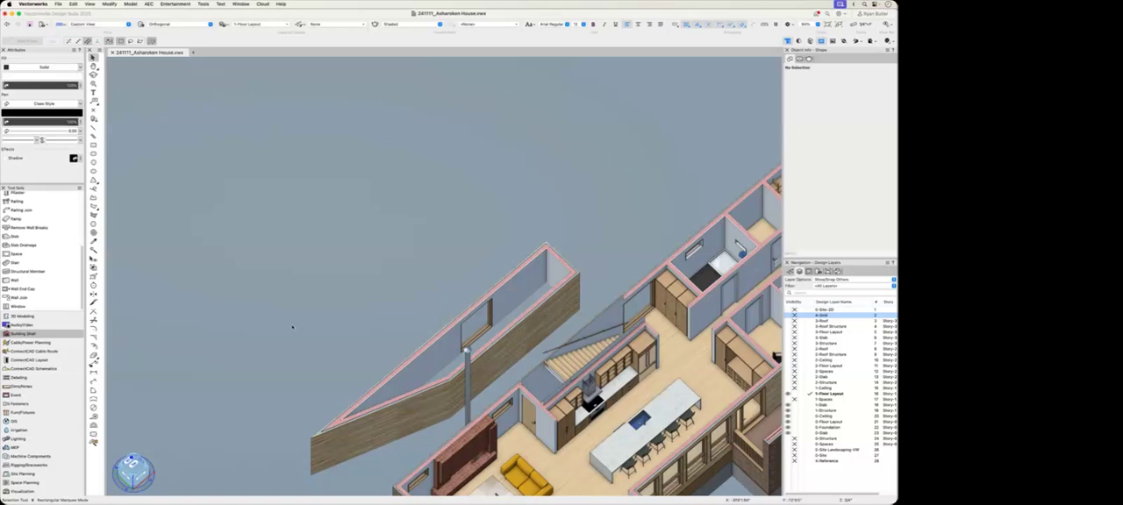
key(F5)
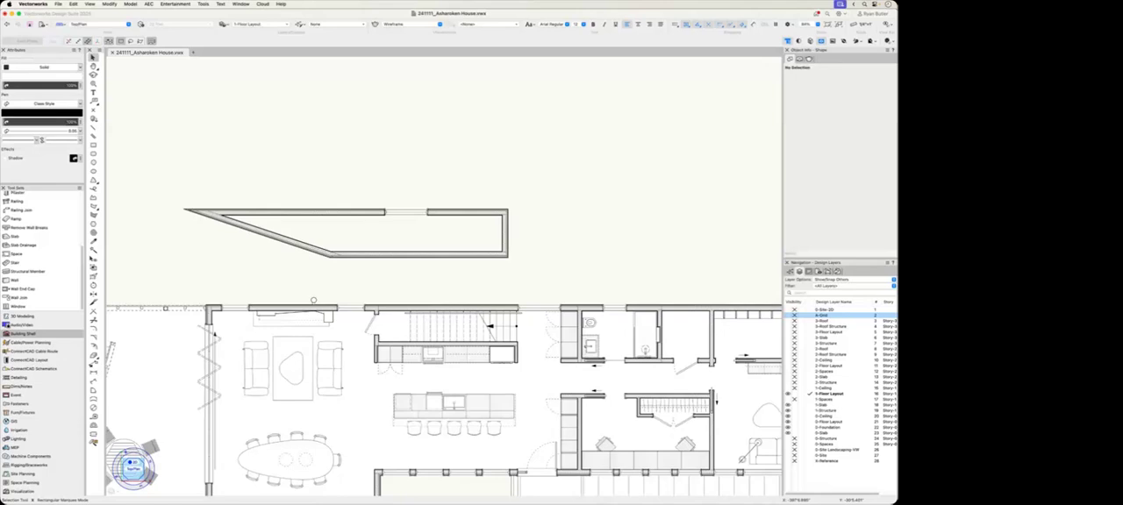
click(131, 463)
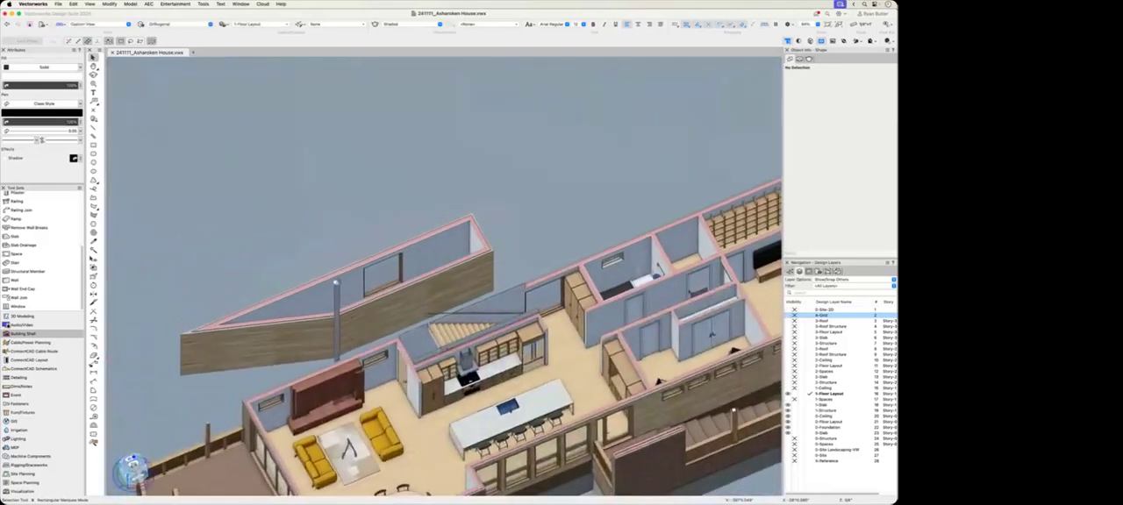
mouse_move(132, 463)
mouse_down()
mouse_move(114, 467)
mouse_move(129, 467)
mouse_up()
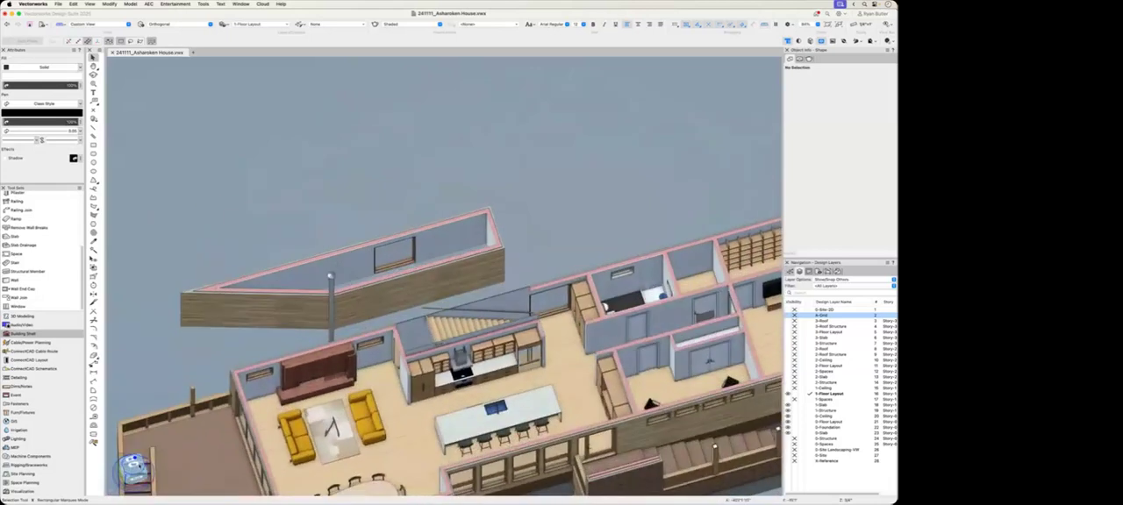
click(131, 465)
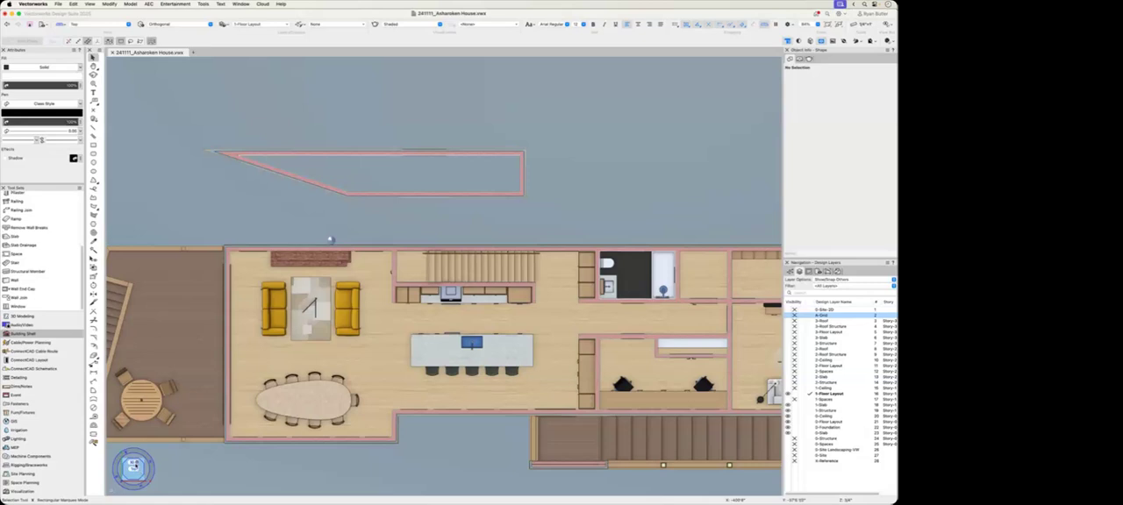
click(135, 465)
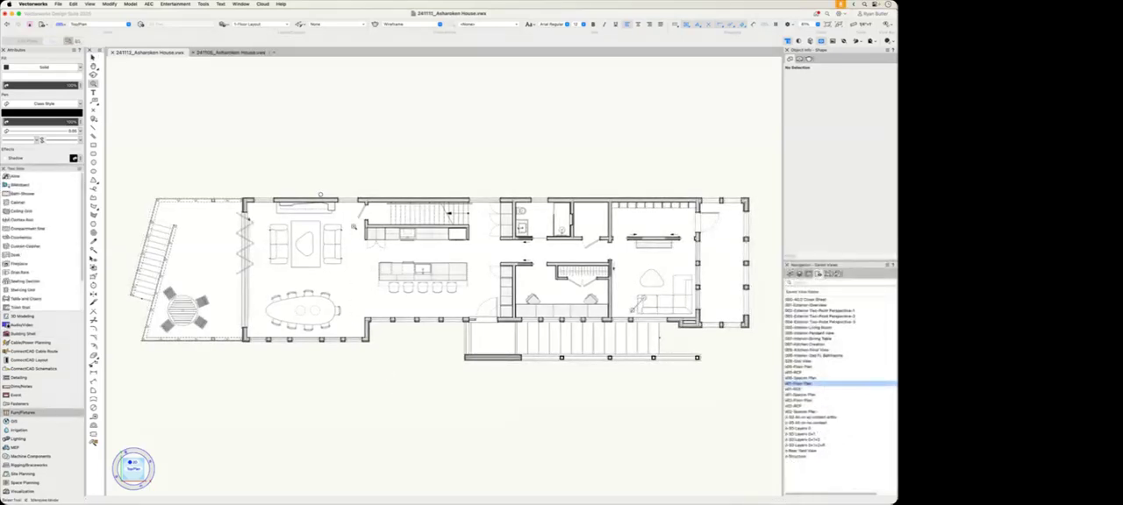
Step: Split the drawing area into two stacked view panes framing the kitchen island
drag(354, 220, 478, 300)
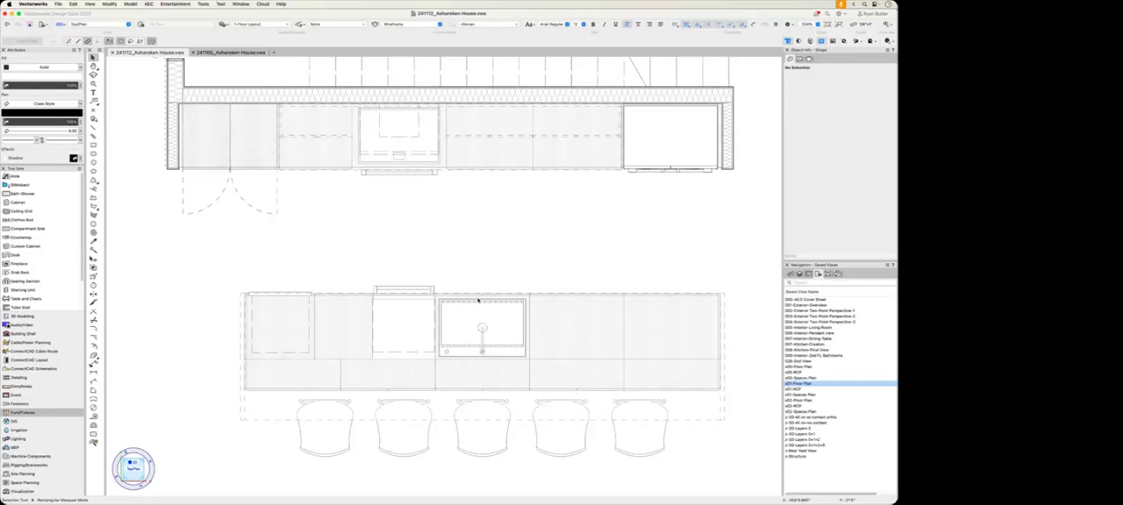
key(m)
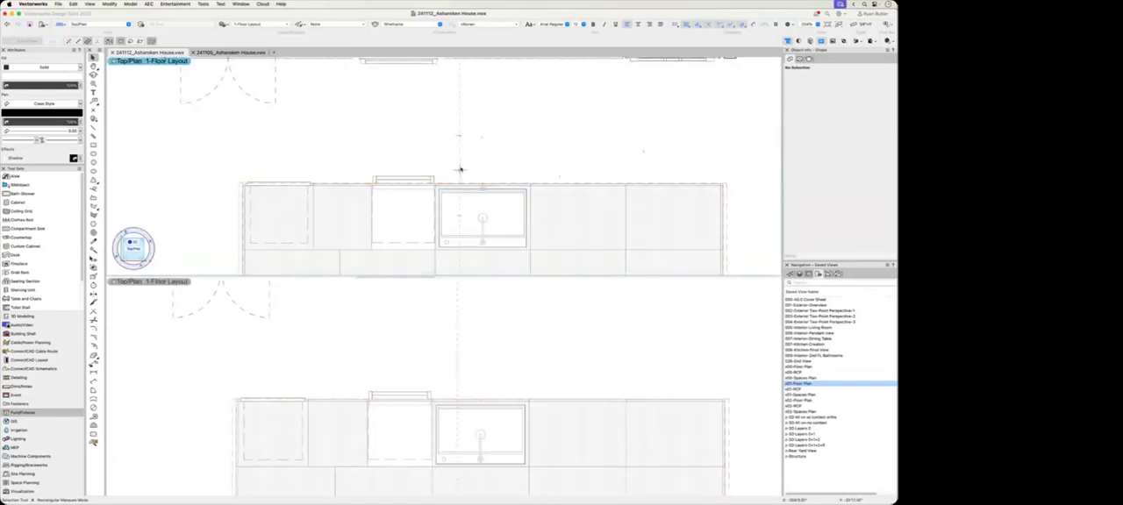
scroll(459, 164, down, 5)
Step: Orbit the upper pane into a 3D view and crop the model around the island countertop with the clip cube
key(shift+c)
mouse_move(394, 227)
mouse_down()
mouse_move(412, 215)
mouse_move(397, 212)
mouse_up()
key(x)
click(396, 211)
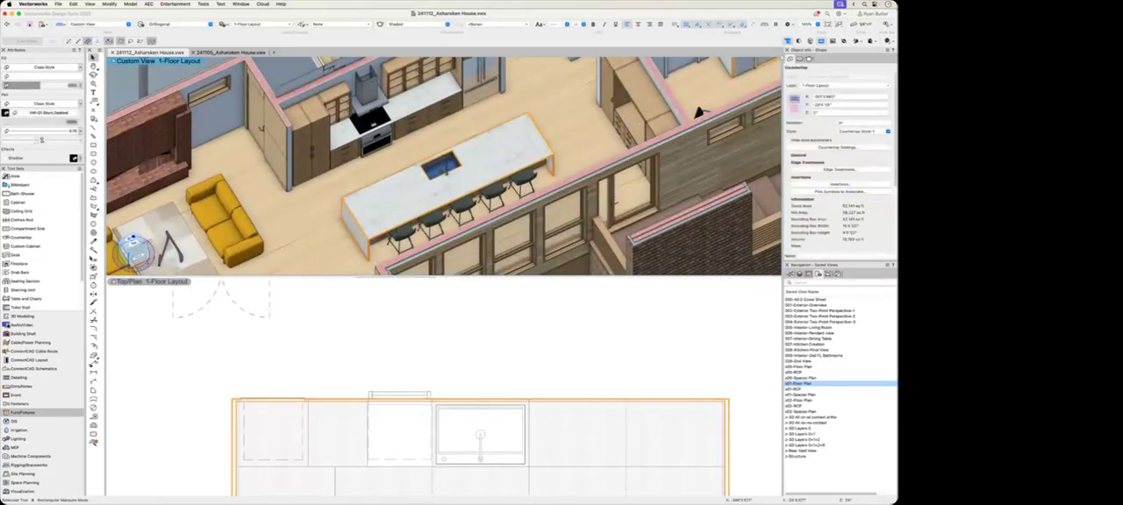
click(811, 41)
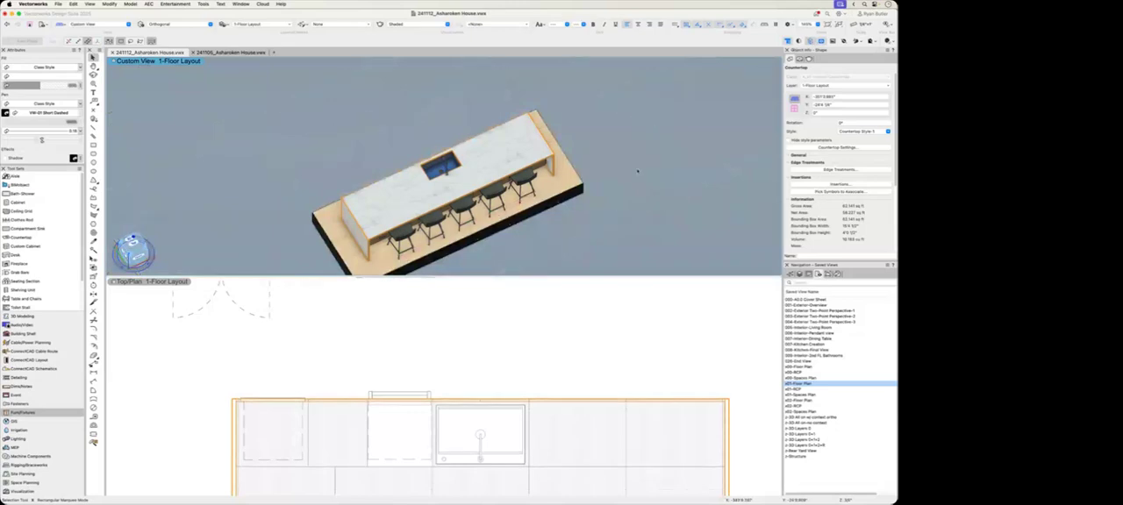
Step: Enter the bar stool group at the kitchen island, hide the stools' class with the Visibility tool, and exit the group
key(shift+c)
drag(463, 209, 464, 200)
key(x)
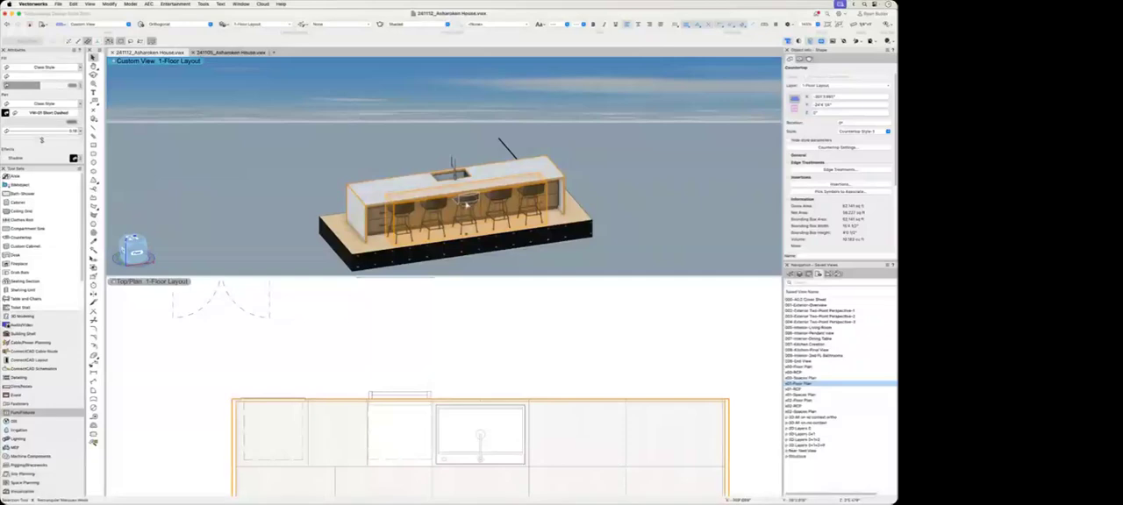
key(x)
double_click(464, 207)
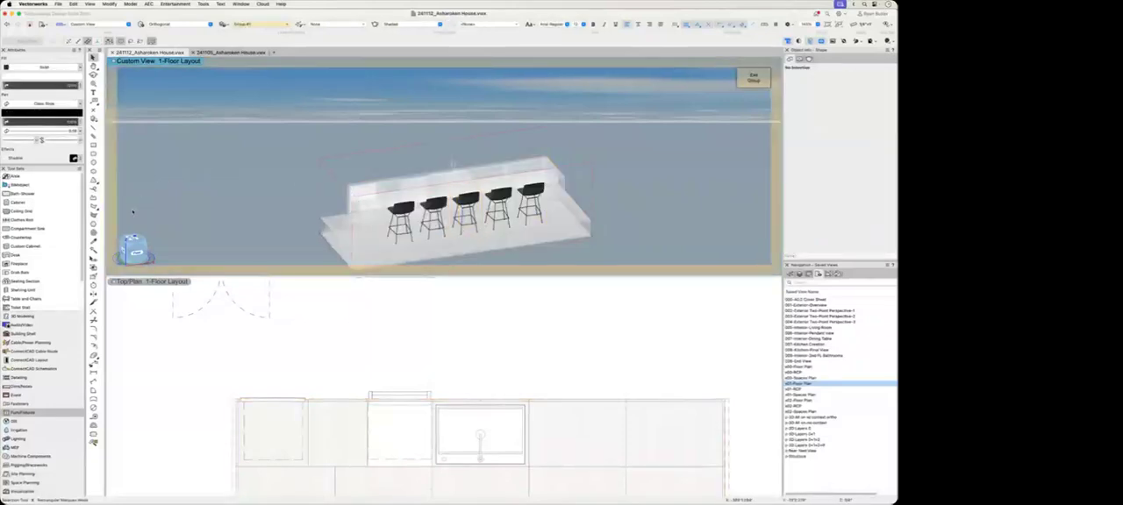
click(94, 257)
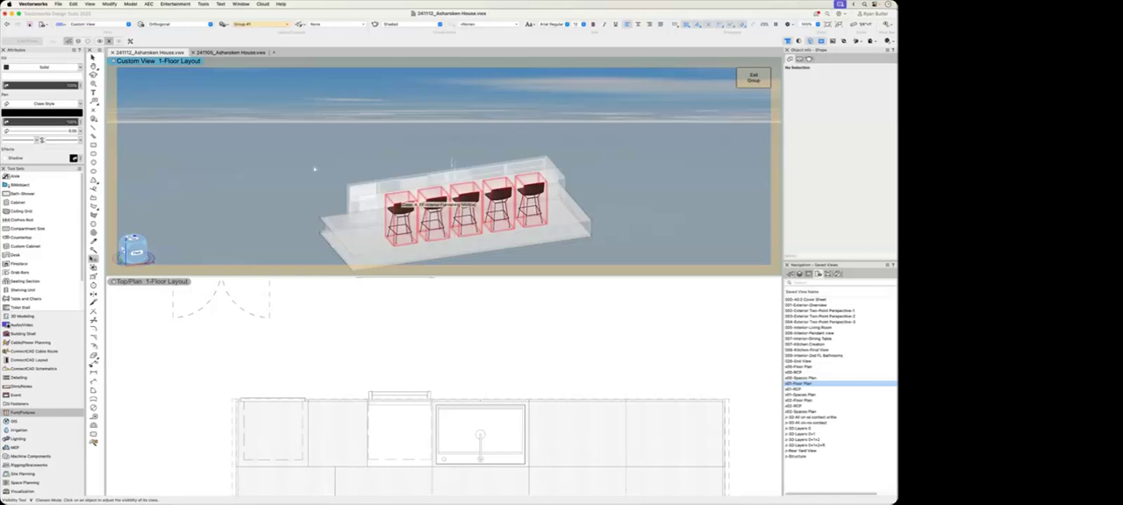
key(super+bracketright)
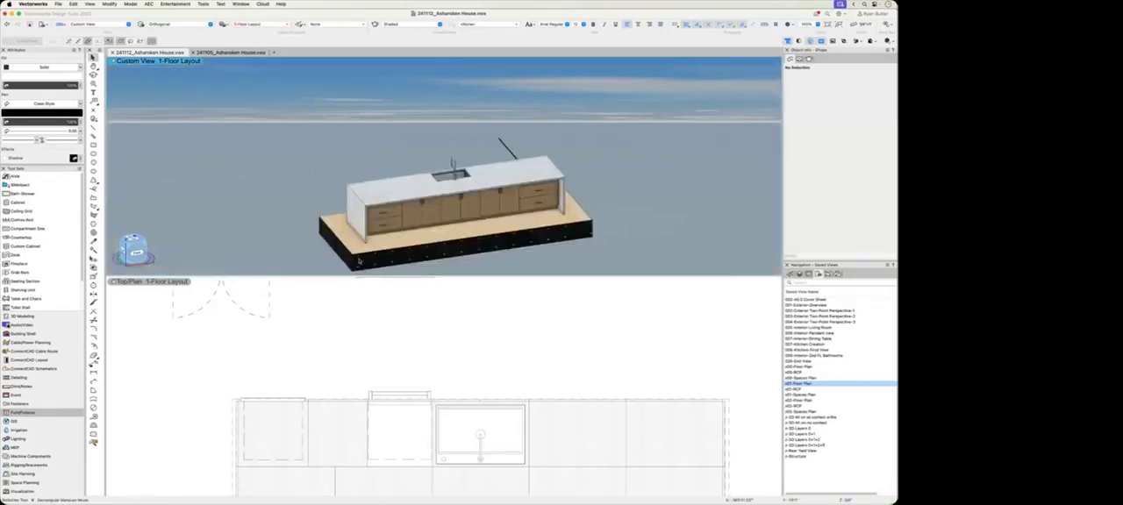
Step: Delete the front row of cabinets along the kitchen island in the plan view
middle_drag(424, 431, 409, 343)
key(x)
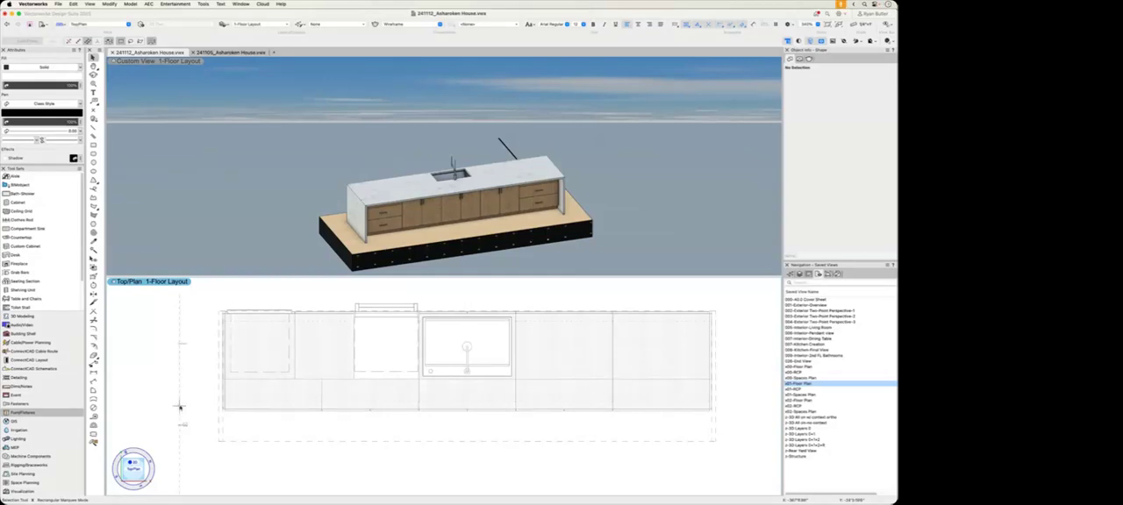
middle_drag(451, 221, 680, 183)
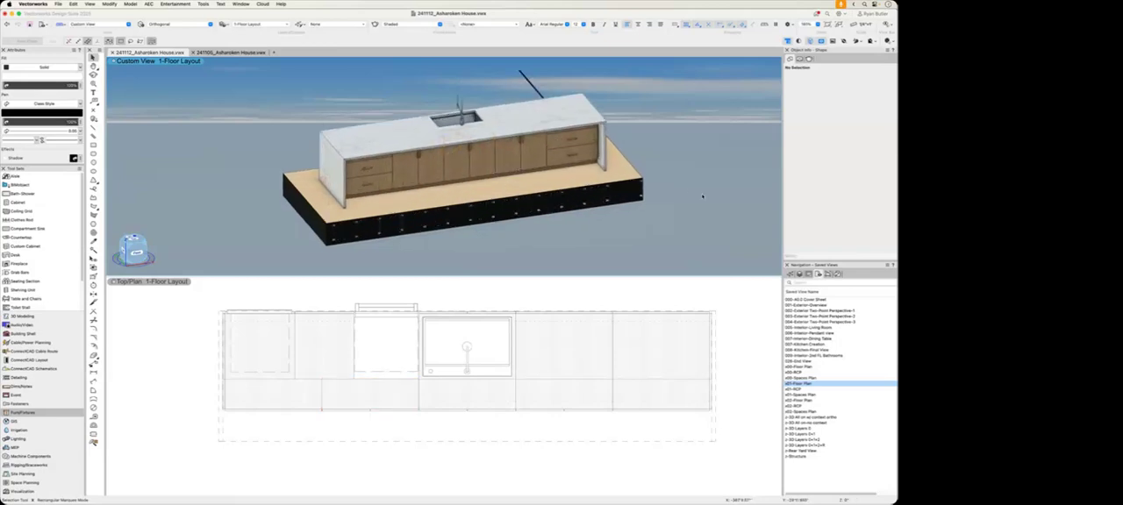
drag(742, 426, 204, 373)
key(Delete)
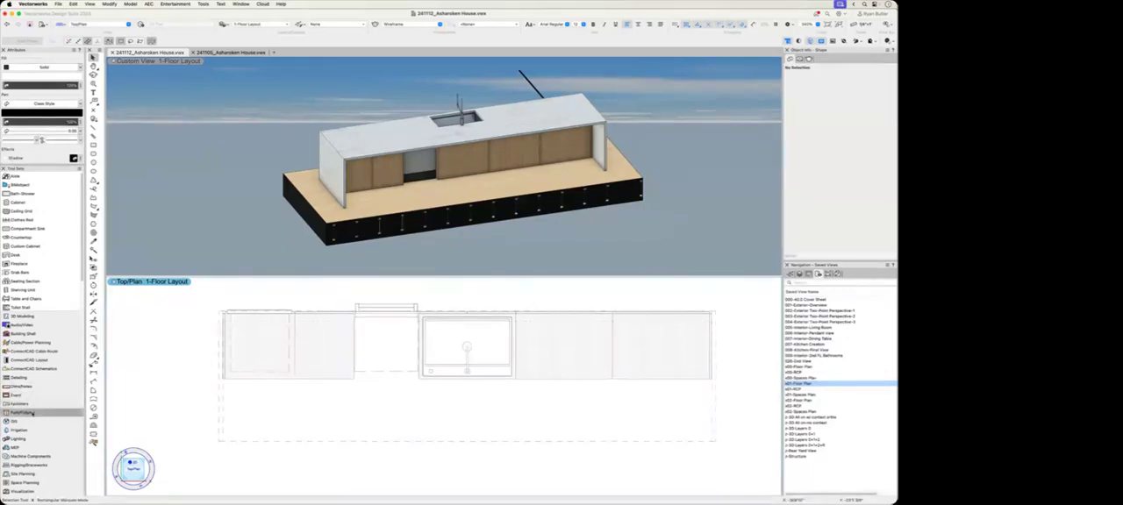
Step: Start the Cabinet tool with the white oak three-drawer Kitchen-Lower style from 241112_Asharoken House.vwx
click(27, 203)
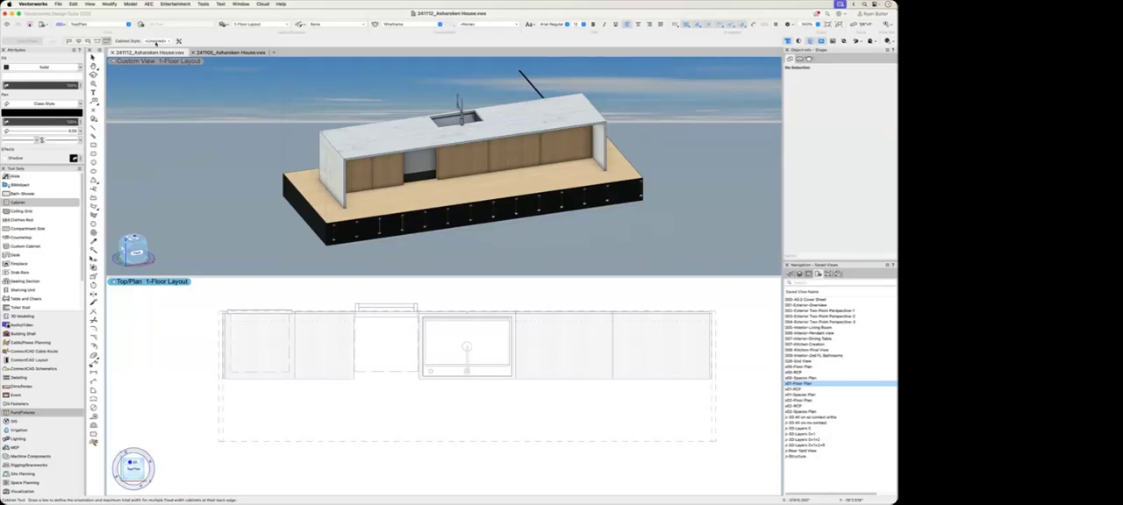
click(157, 41)
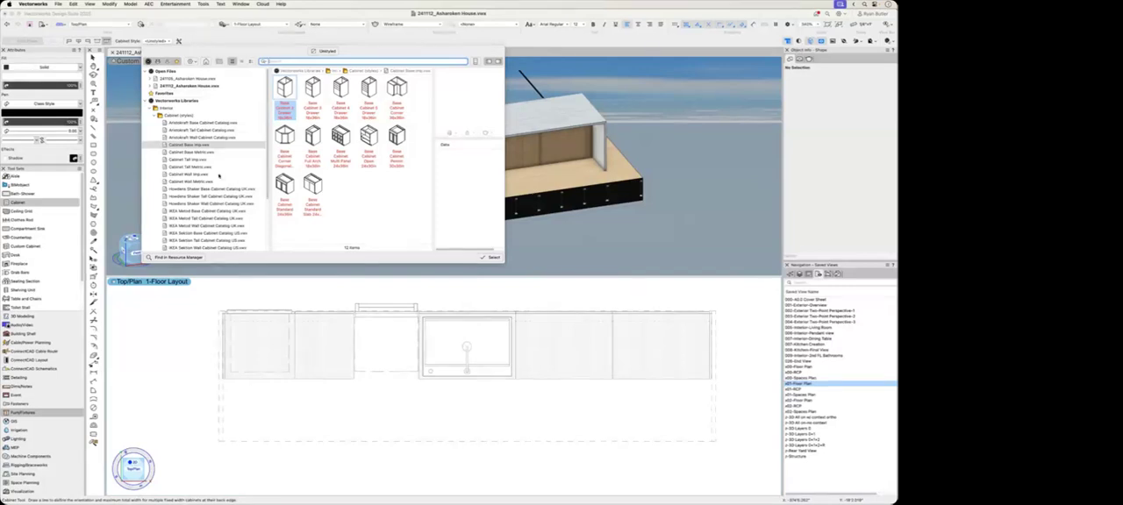
click(195, 87)
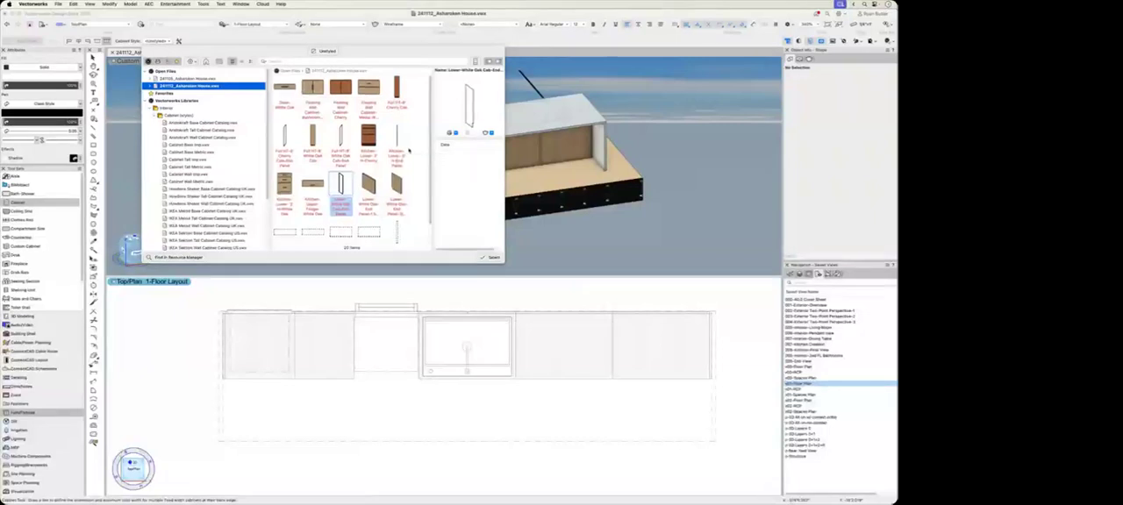
scroll(403, 150, down, 1)
click(283, 165)
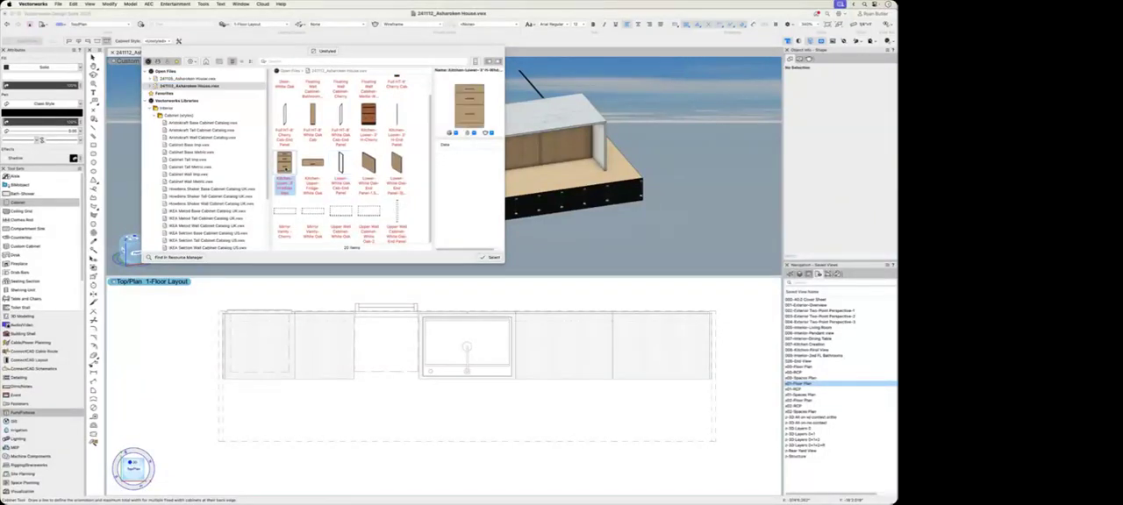
click(491, 257)
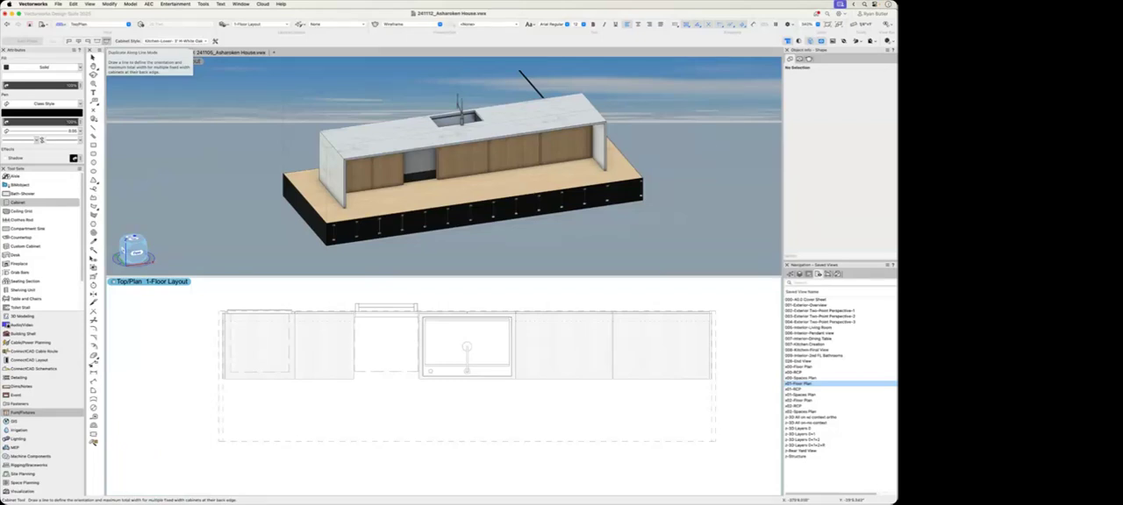
Step: Place a run of drawer cabinets along the island's front in Duplicate Along Line mode, from one end panel to the other
click(224, 379)
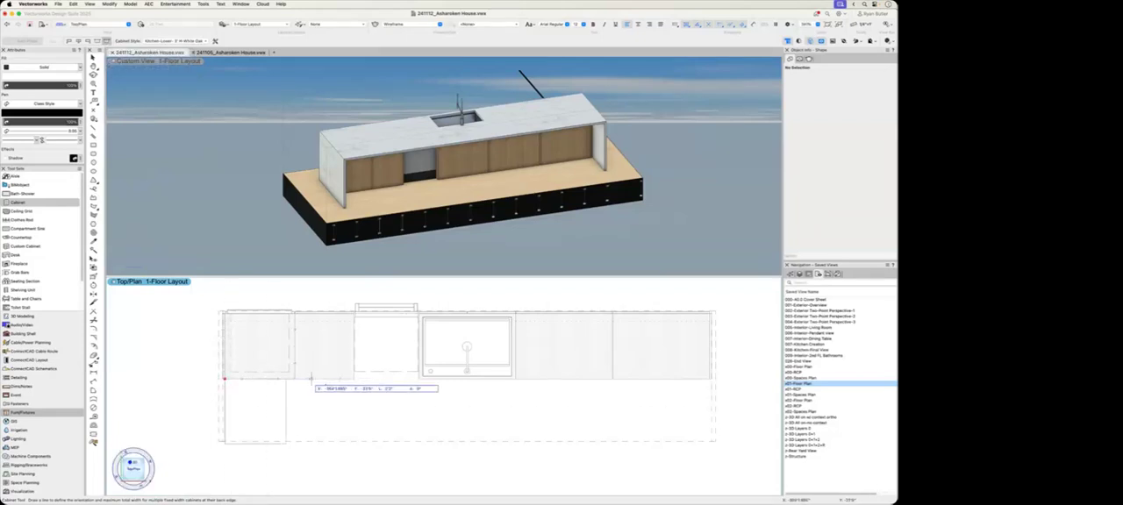
click(711, 382)
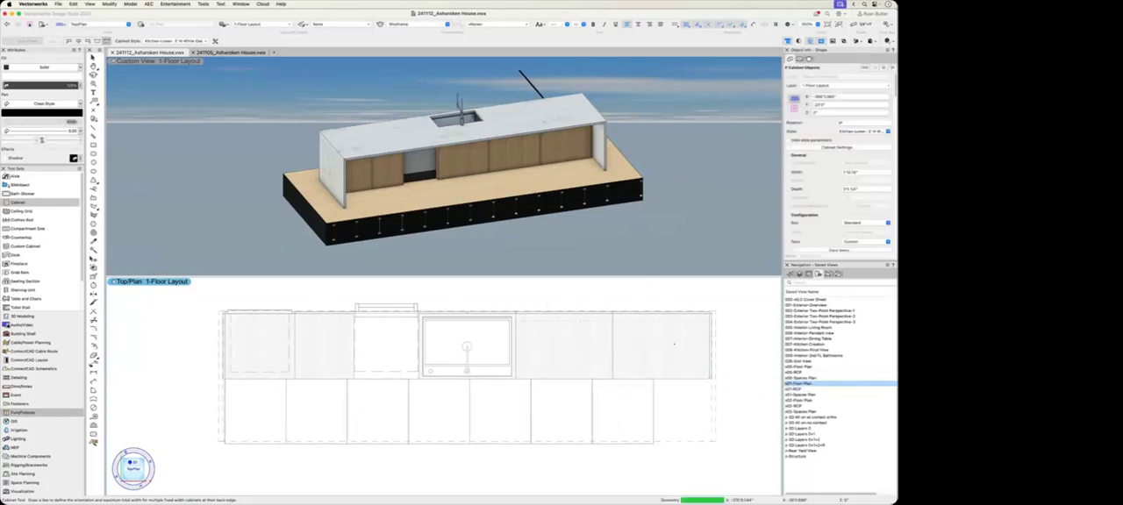
key(Escape)
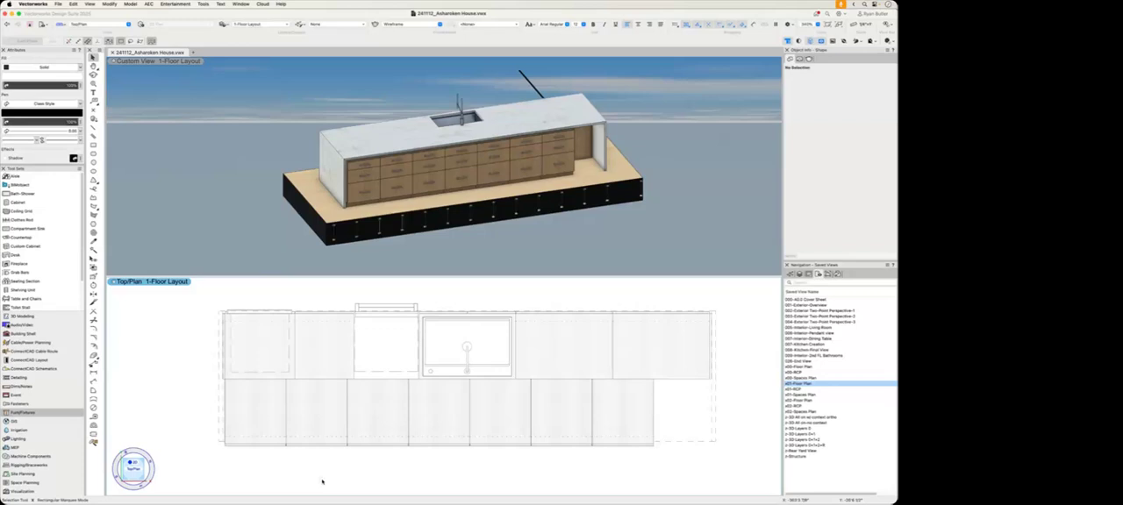
Step: Add a linear dimension across the island's cabinet run between its two end panels
key(n)
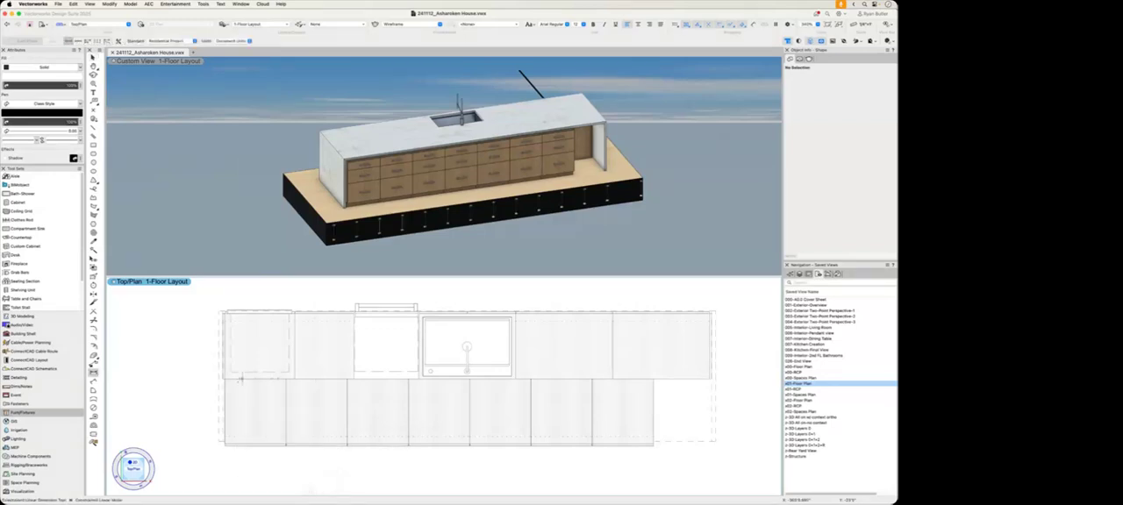
click(225, 387)
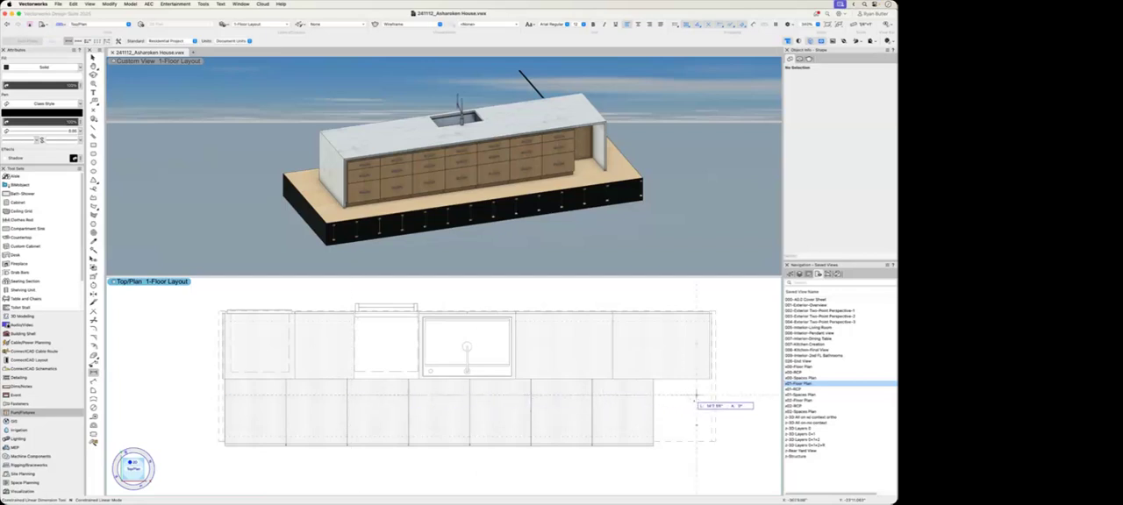
click(711, 386)
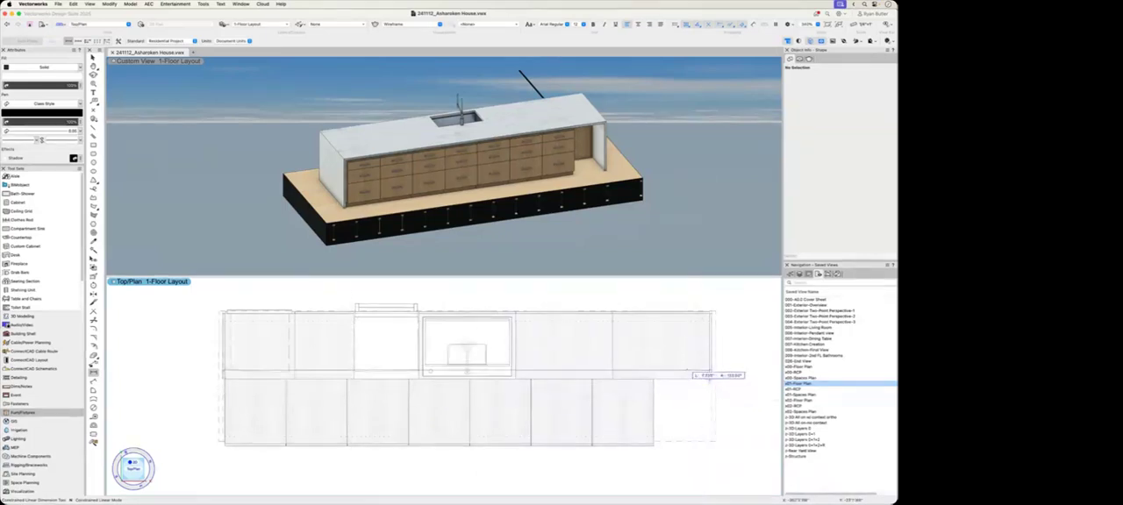
click(466, 369)
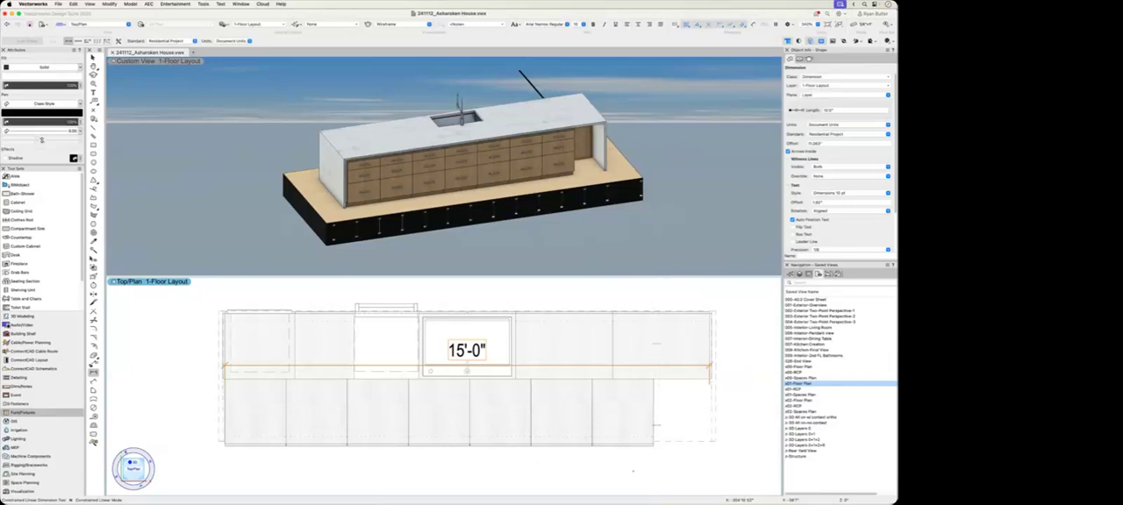
key(x)
key(x)
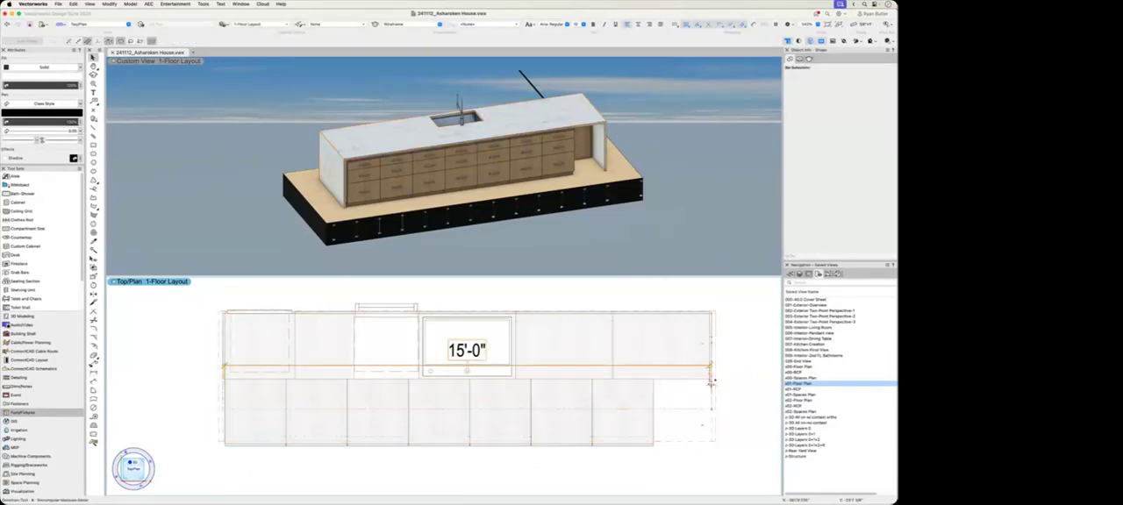
Step: Delete the last two drawer cabinets next to the gap in the island's front row
scroll(711, 383, up, 5)
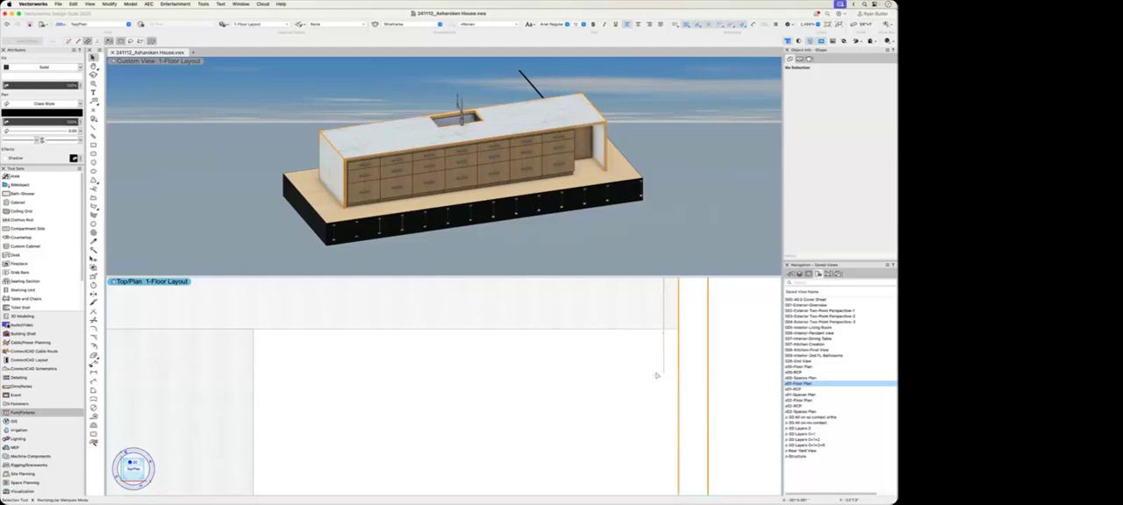
scroll(657, 372, down, 5)
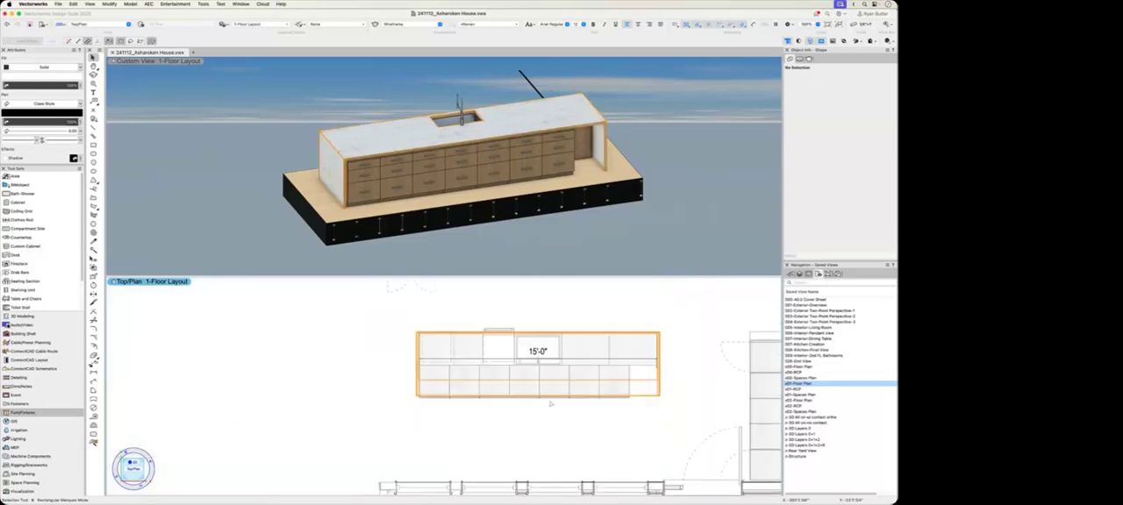
scroll(550, 403, up, 5)
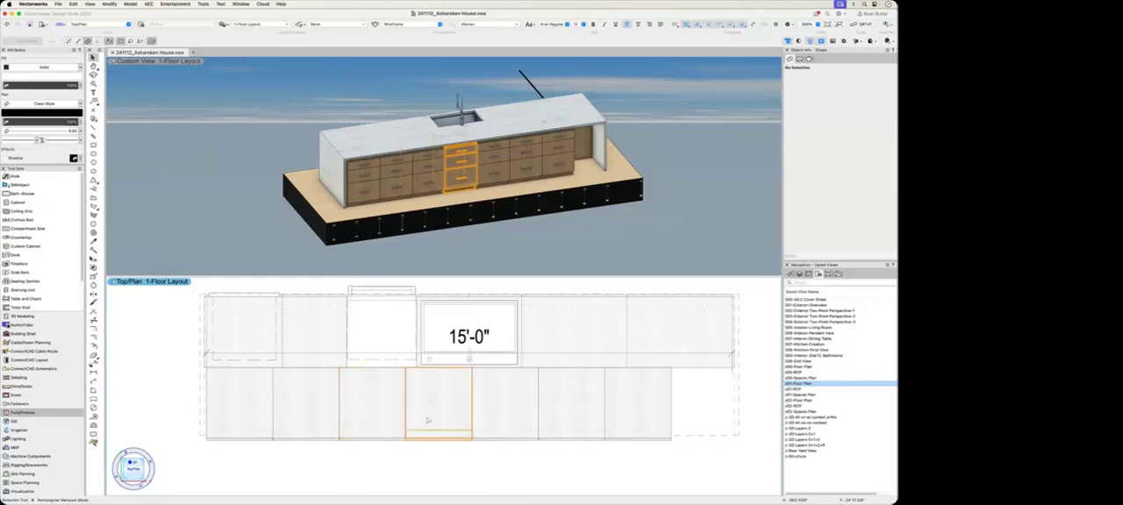
click(596, 414)
shift+click(623, 416)
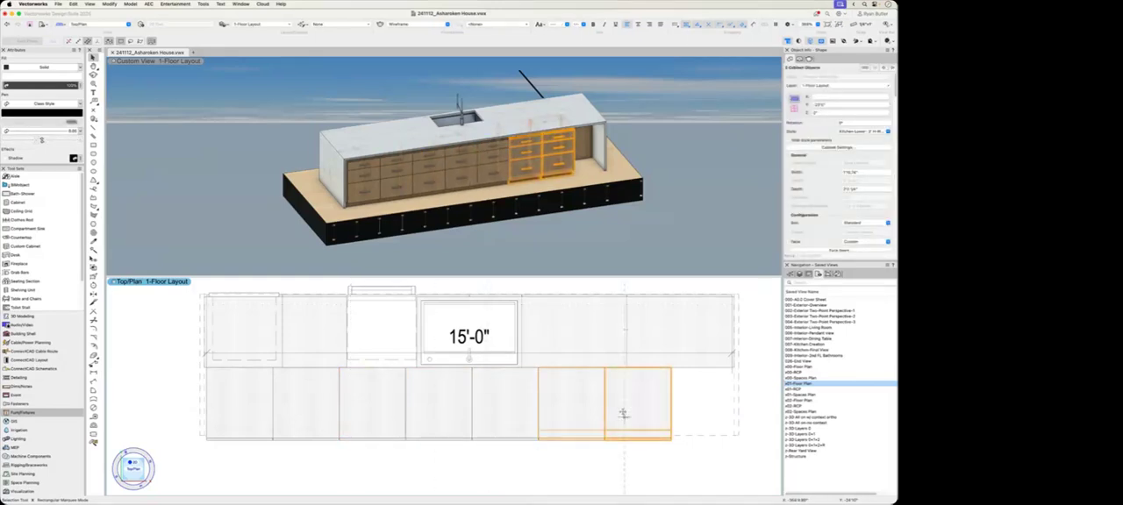
key(Delete)
Step: Set the width of the five remaining front-row drawer cabinets to 3'
click(494, 404)
shift+click(439, 412)
shift+click(382, 415)
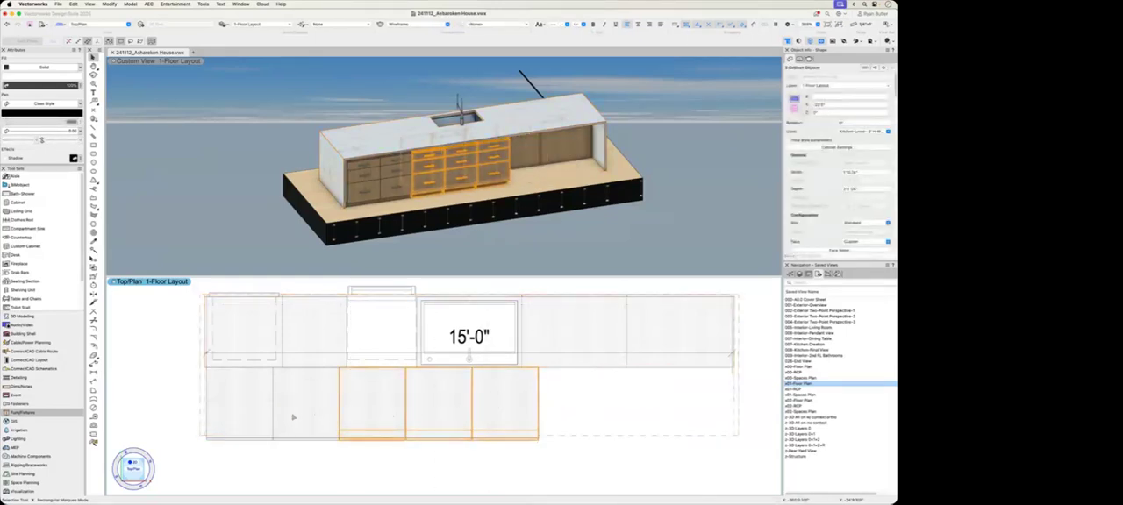
shift+click(294, 418)
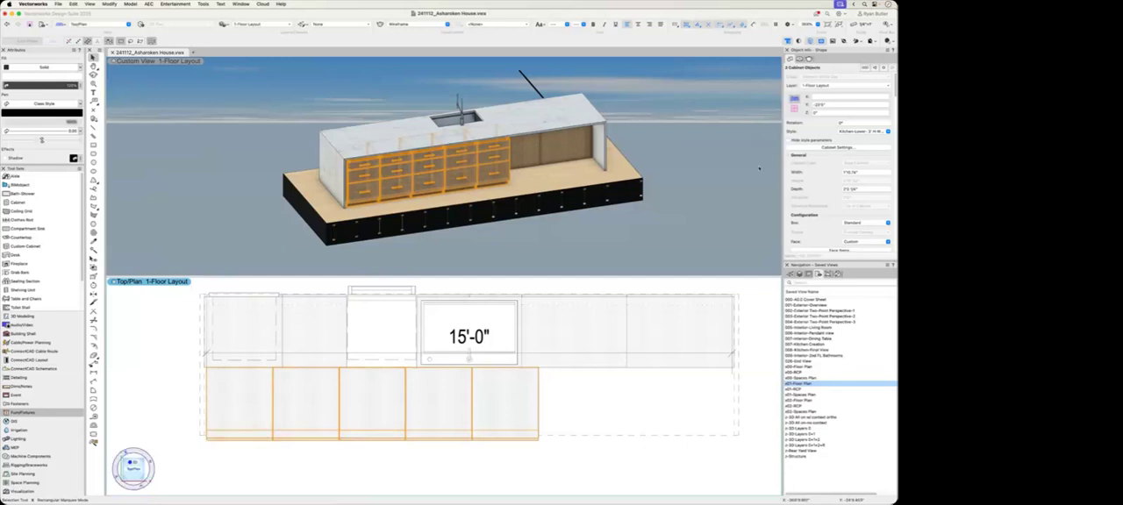
click(861, 173)
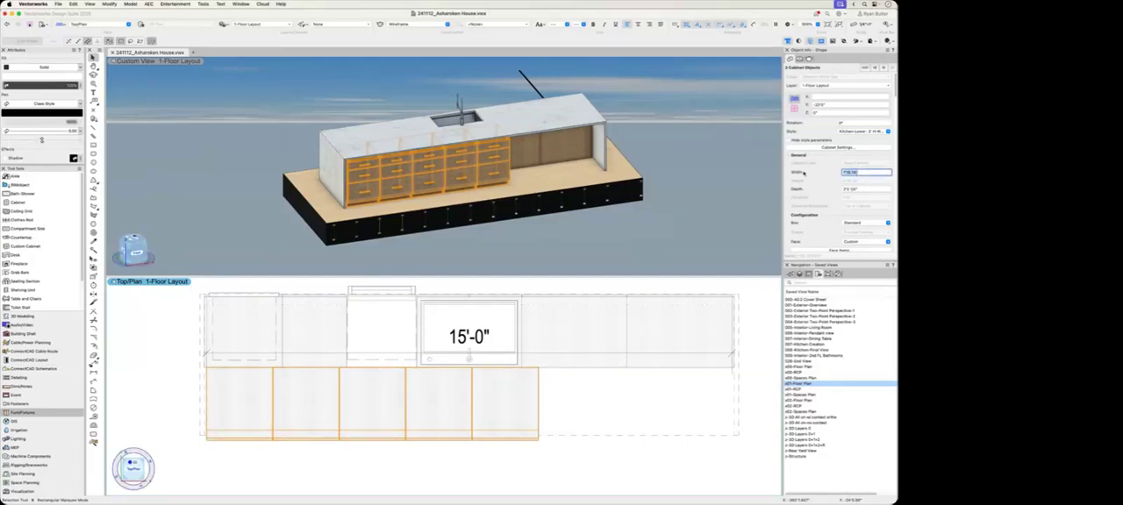
text(5')
key(Return)
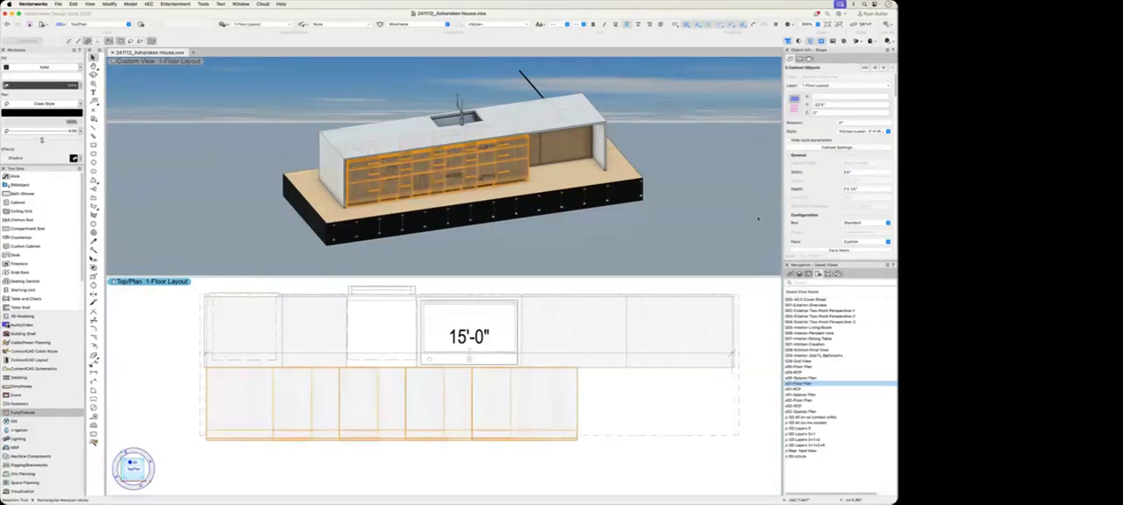
Step: Move the outermost widened drawer cabinet into the island's empty end, aligning its side with the joint between the rear cabinets
click(567, 473)
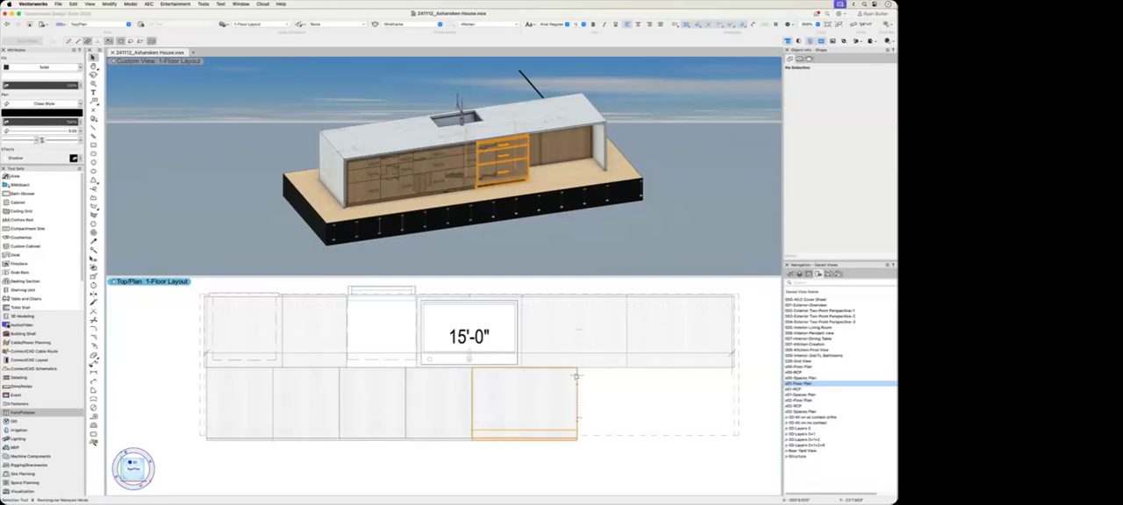
click(627, 381)
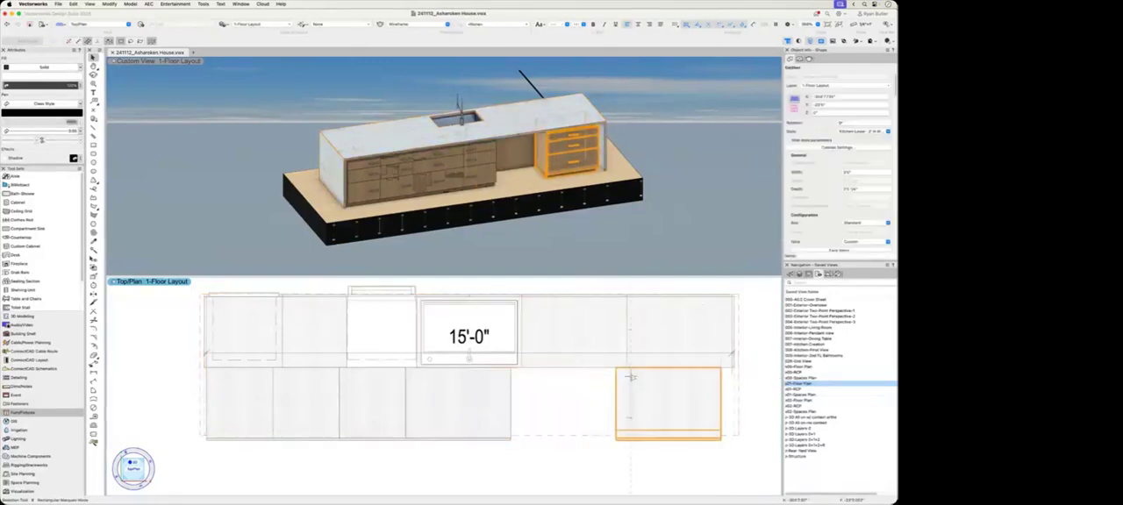
scroll(628, 377, up, 3)
drag(570, 365, 613, 364)
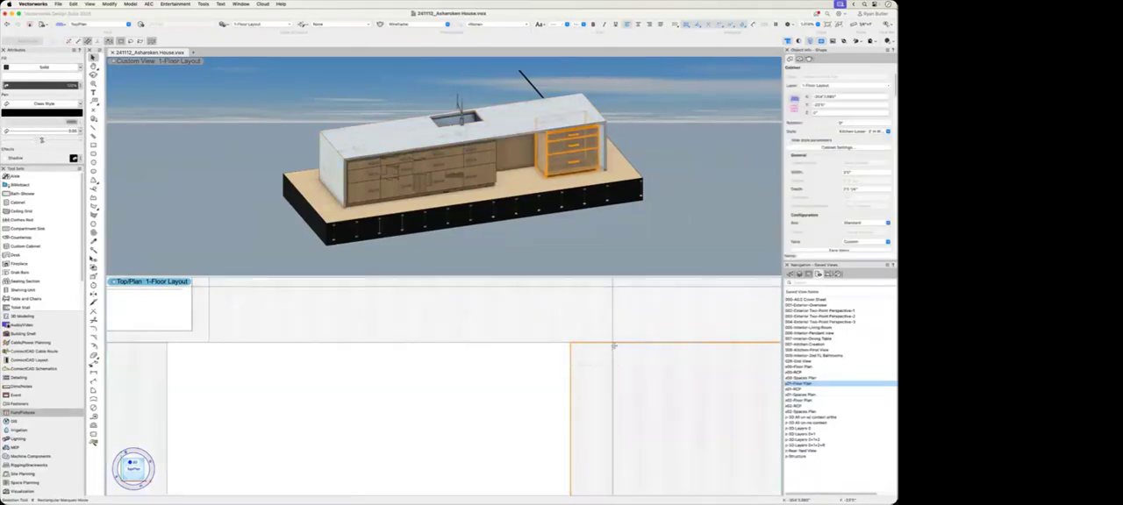
Step: Delete the four overlapping drawer cabinets, keeping only the one at the island's end
scroll(613, 347, down, 2)
scroll(549, 361, down, 2)
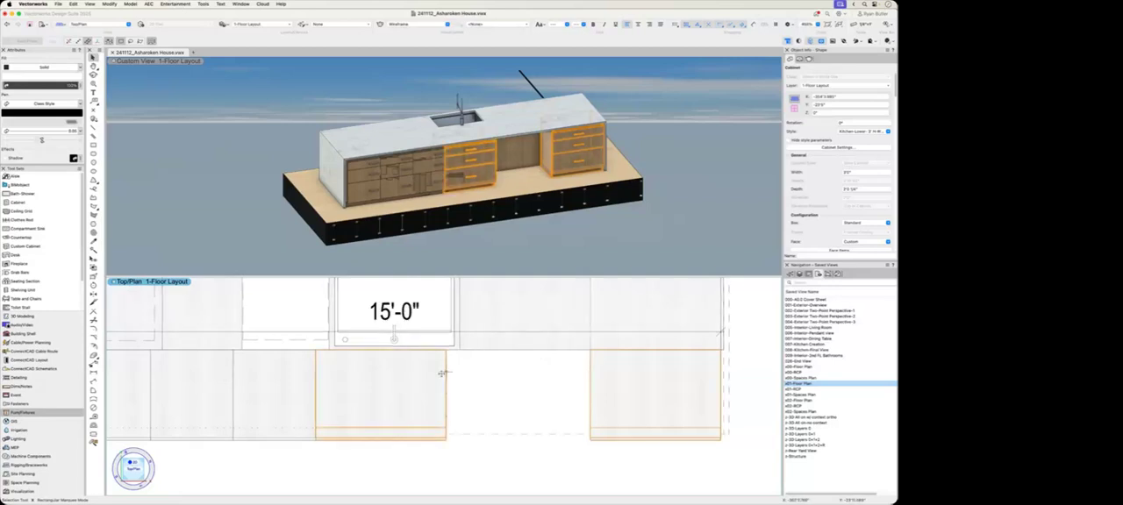
click(298, 388)
shift+click(163, 382)
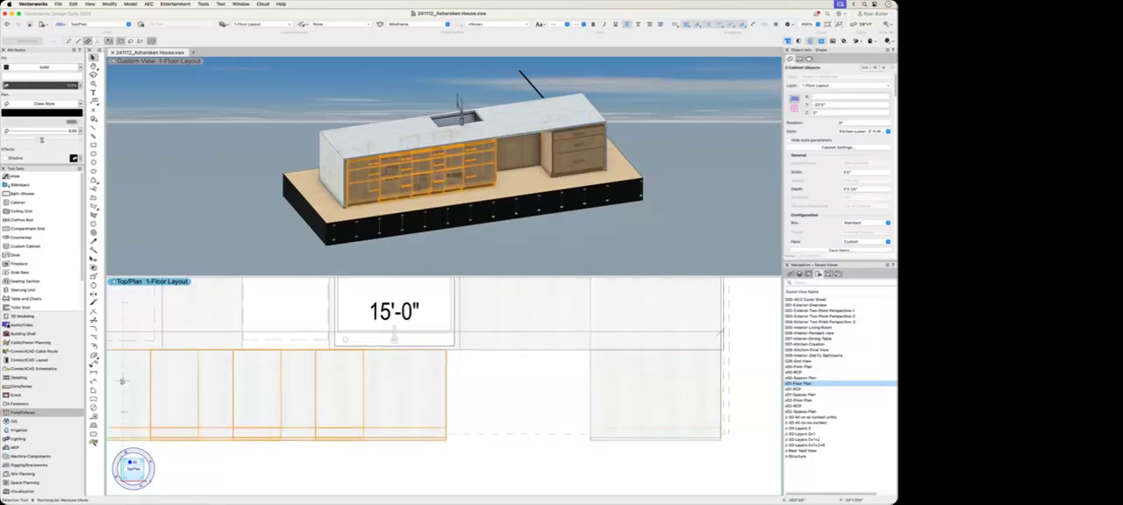
key(Delete)
Step: Duplicate the island's end drawer cabinet 4 times with Move by Points, spacing copies by its width to fill the front row
scroll(313, 381, down, 2)
middle_drag(313, 381, 356, 403)
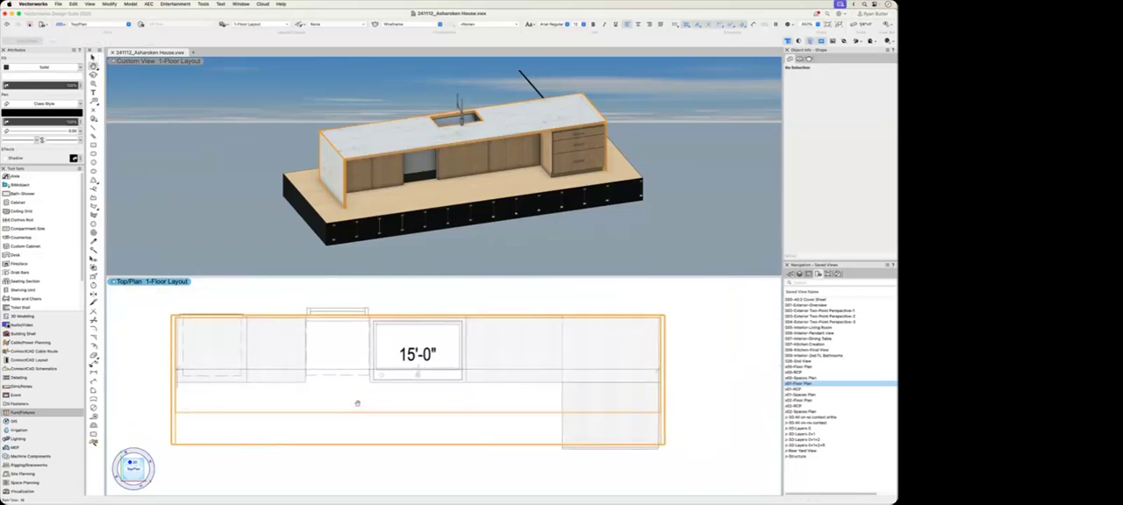
click(582, 401)
key(shift+m)
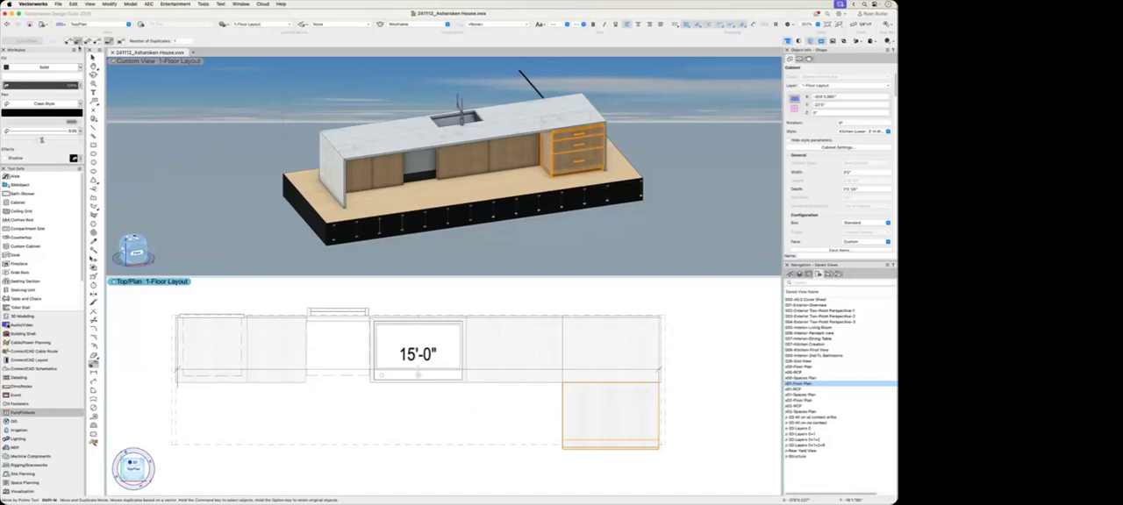
drag(179, 41, 158, 41)
text(4)
key(Return)
click(660, 383)
click(562, 383)
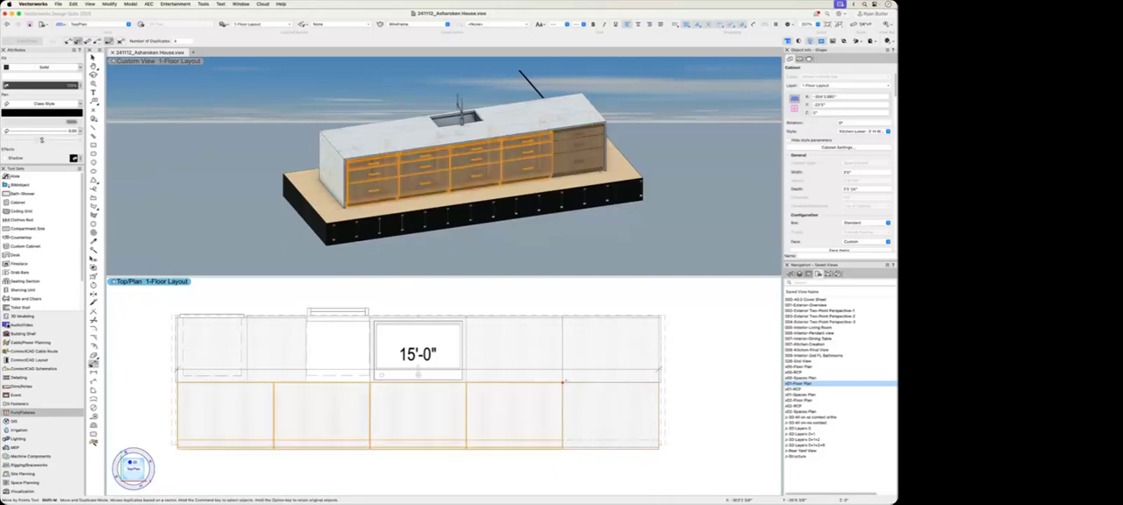
Step: Set the depth of all five front-row drawer cabinets to 11 1/4"
key(x)
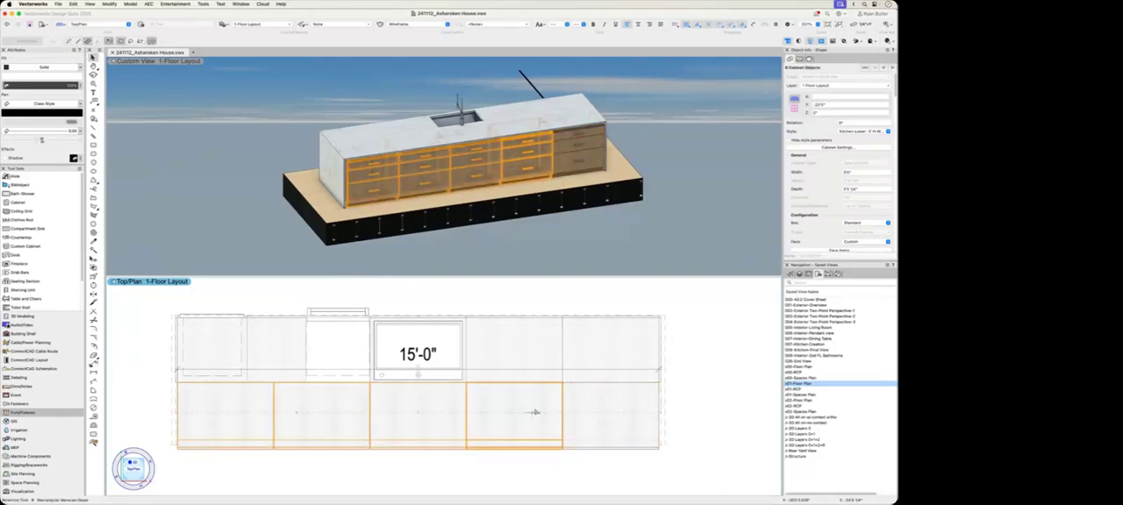
shift+click(577, 412)
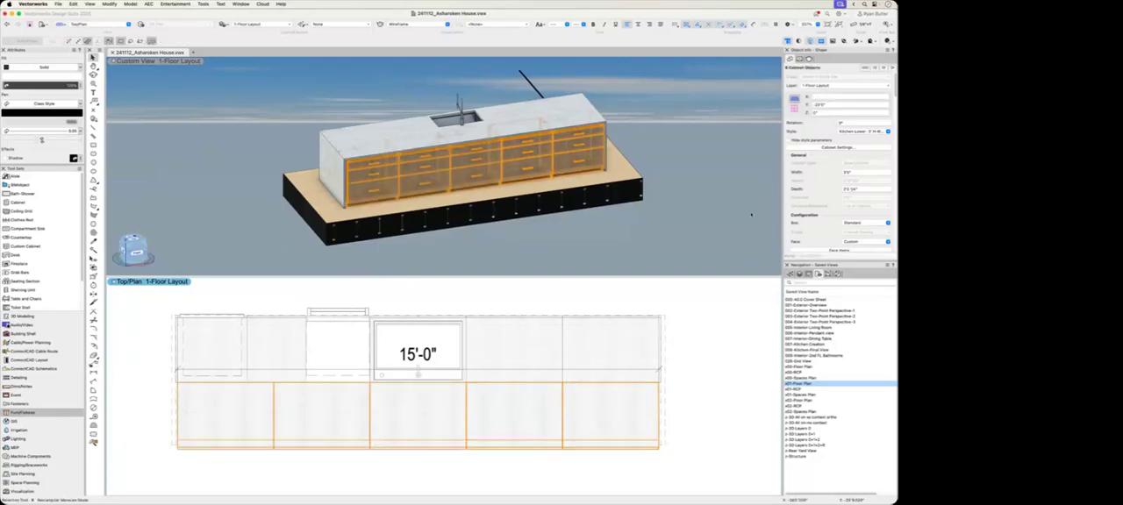
drag(863, 189, 826, 188)
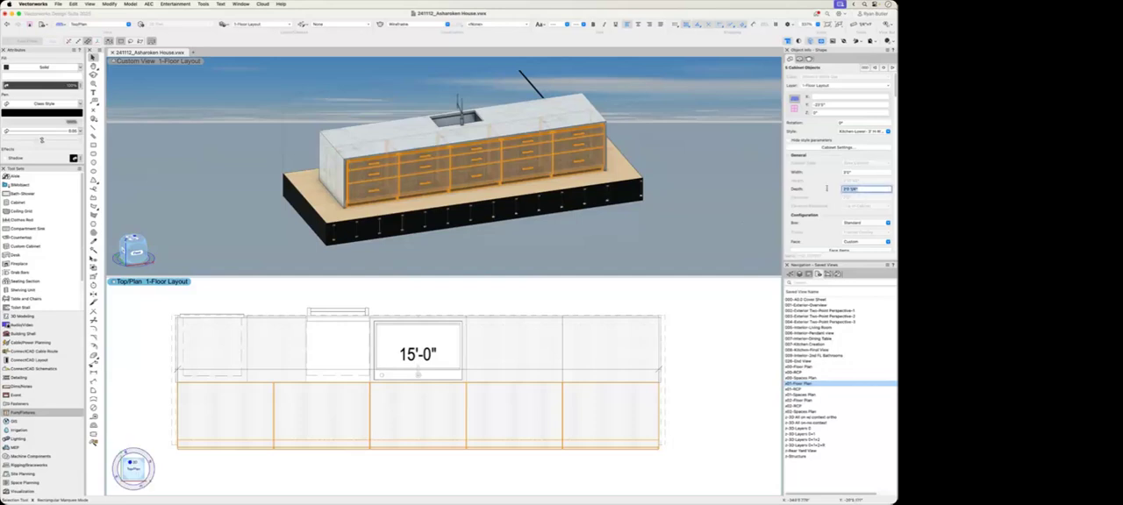
text(1'10)
key(Return)
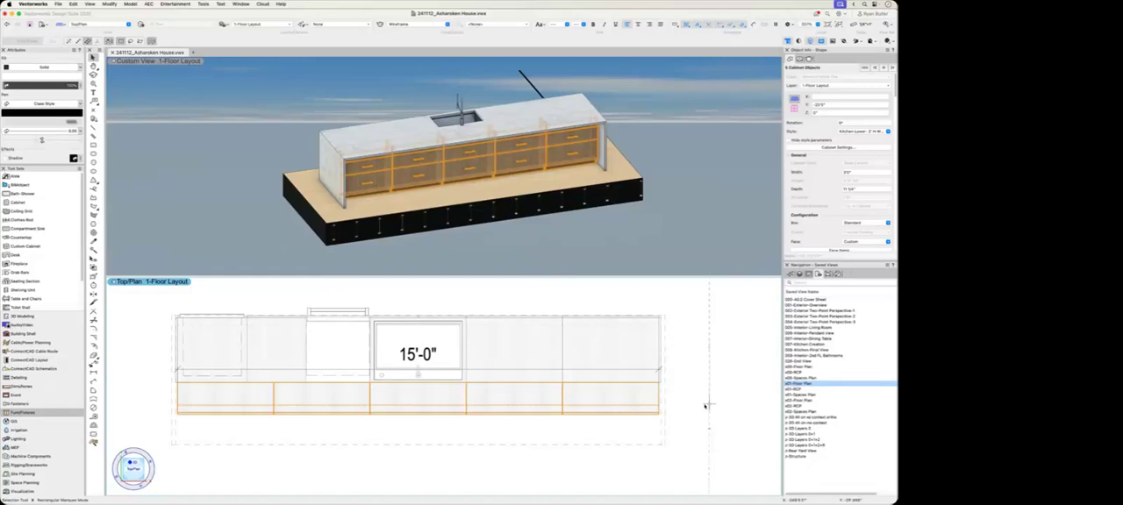
click(586, 430)
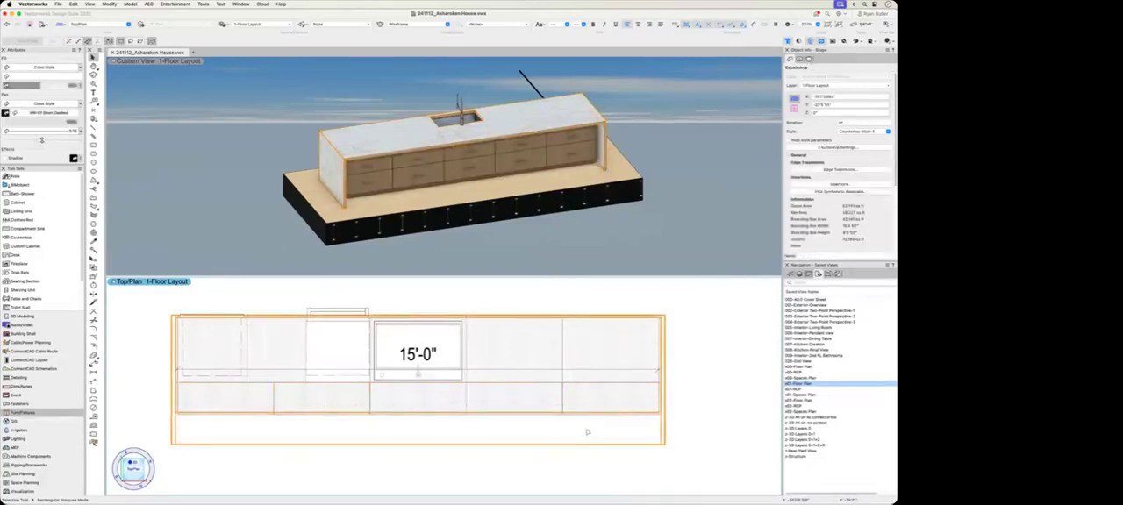
click(673, 186)
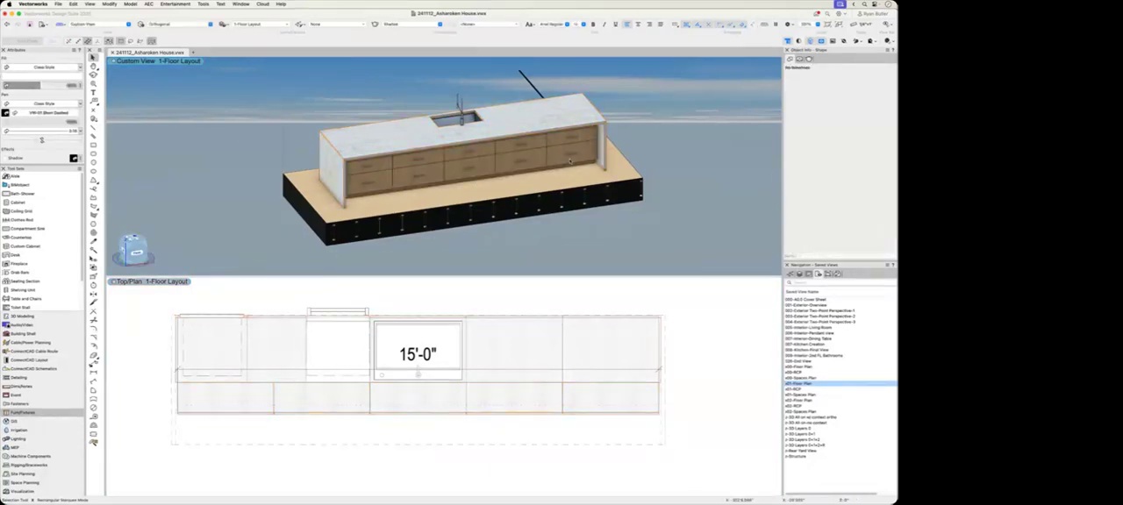
Step: Change the face configuration of the three middle front-row cabinets to Door(s), keeping the Standard box
click(575, 151)
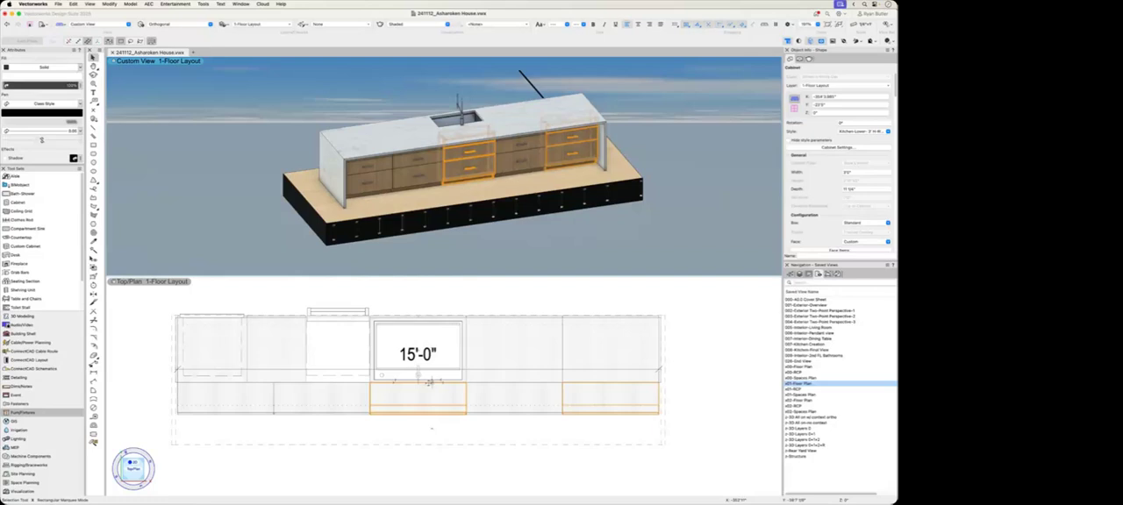
click(515, 405)
shift+click(439, 404)
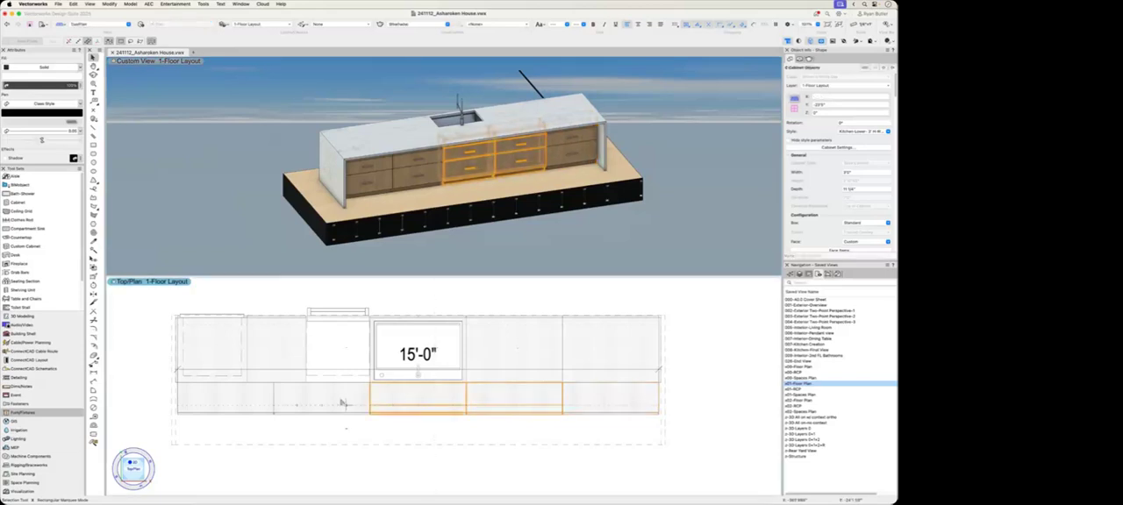
shift+click(344, 403)
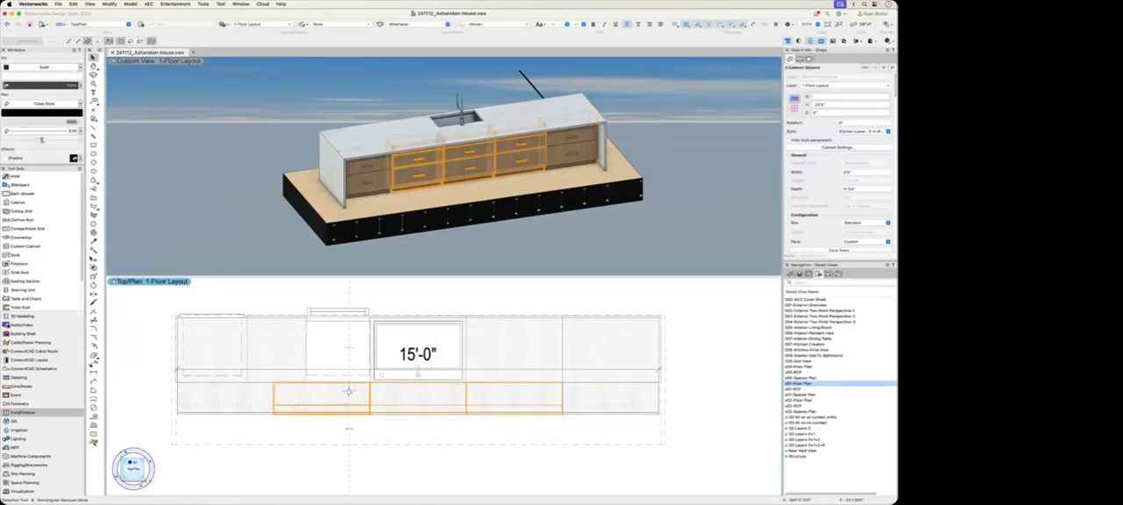
click(803, 150)
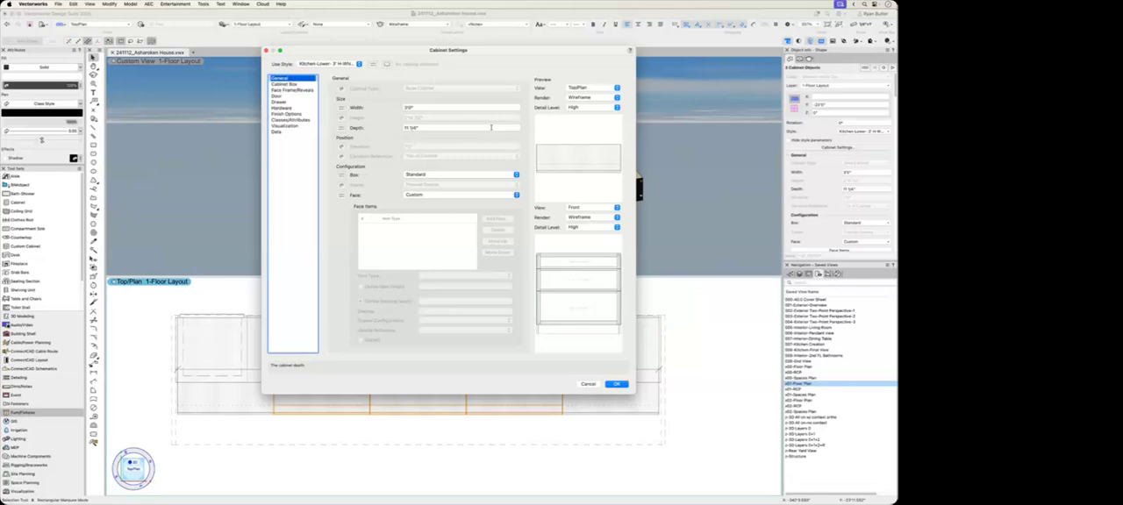
drag(494, 55, 464, 83)
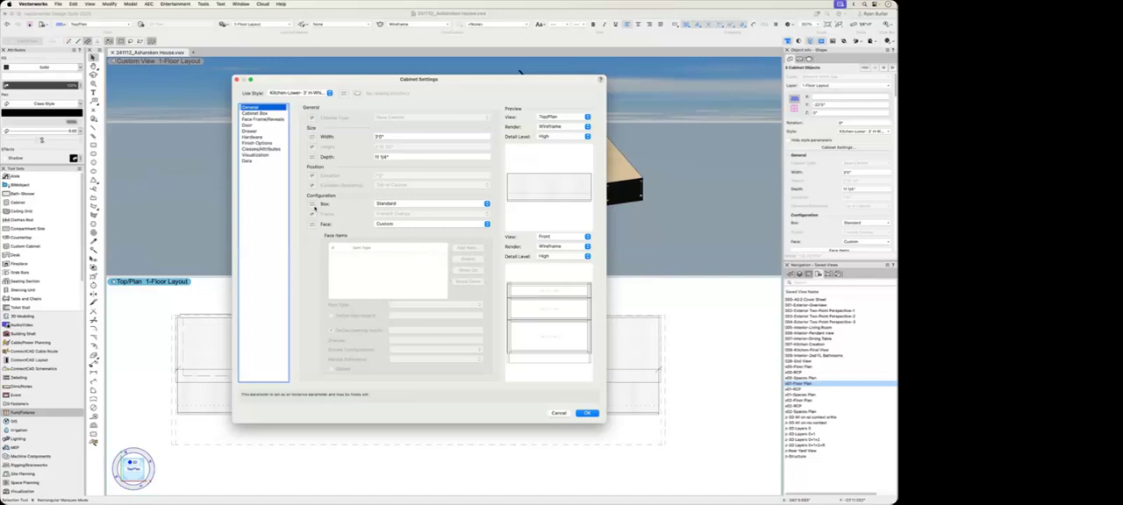
click(406, 205)
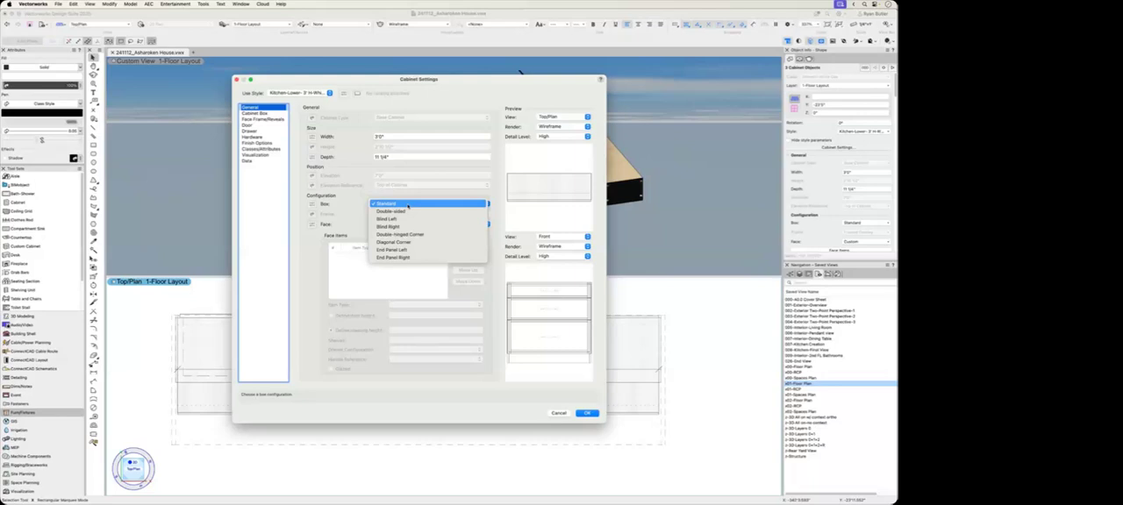
click(407, 204)
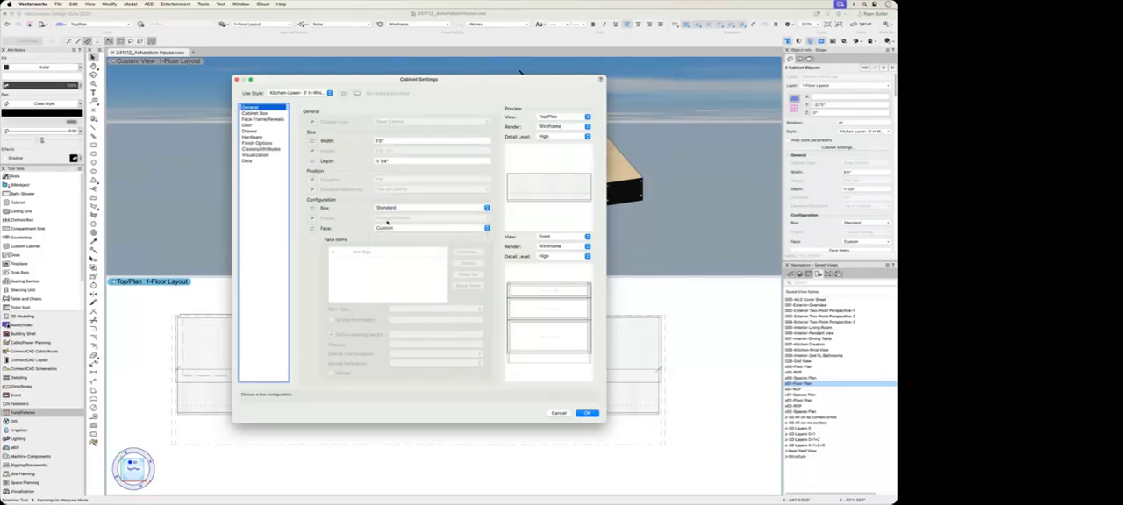
click(397, 229)
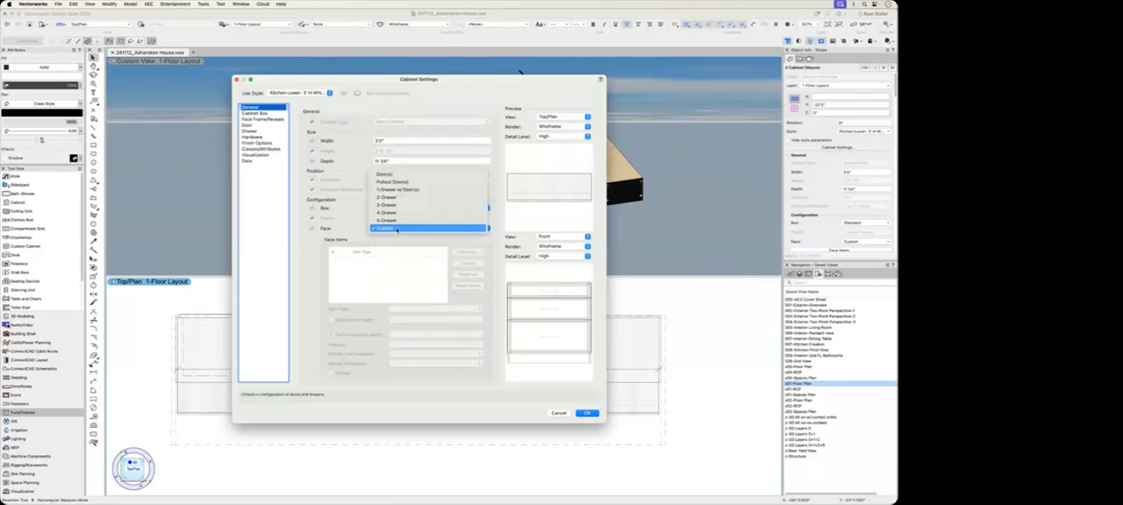
click(386, 173)
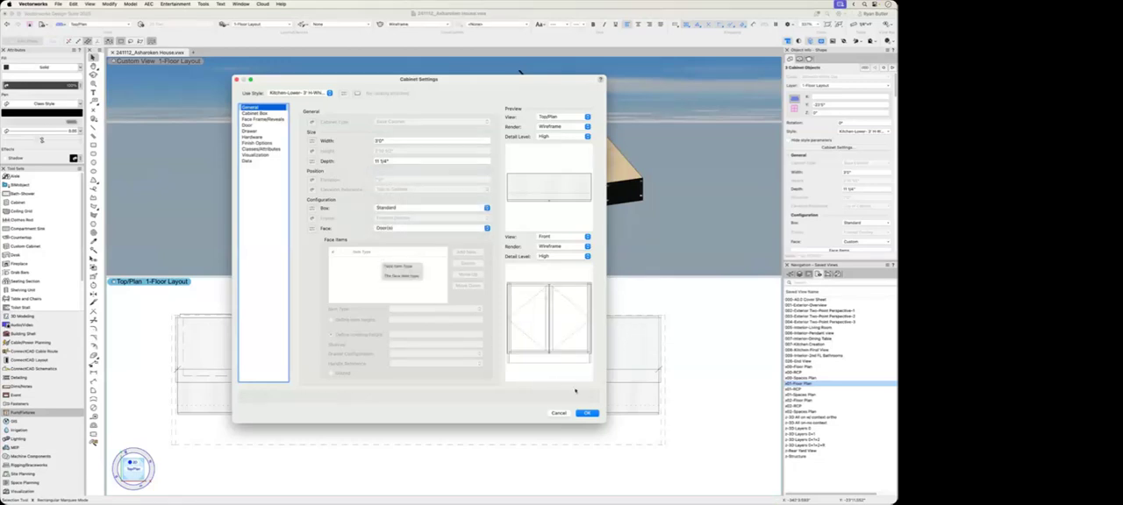
click(587, 412)
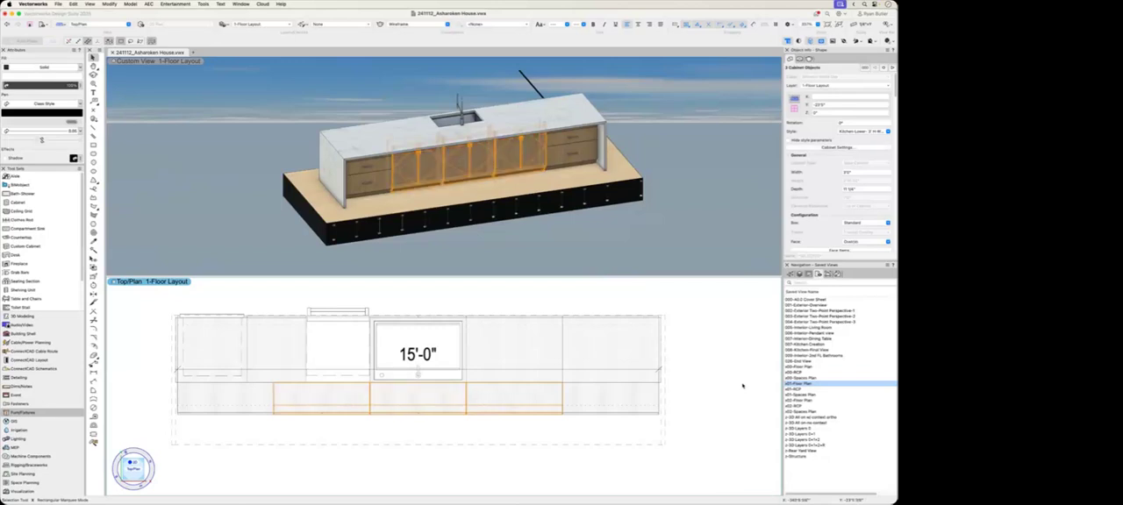
click(742, 386)
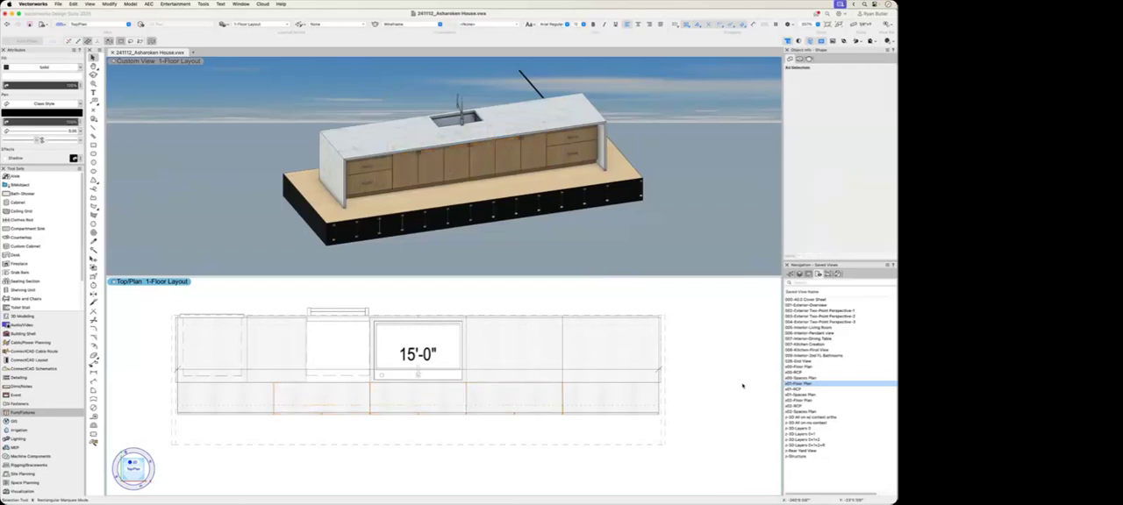
Step: Try the Door - Right face item on the door cabinet next to the end drawer cabinet, and restore Door - Double
click(501, 161)
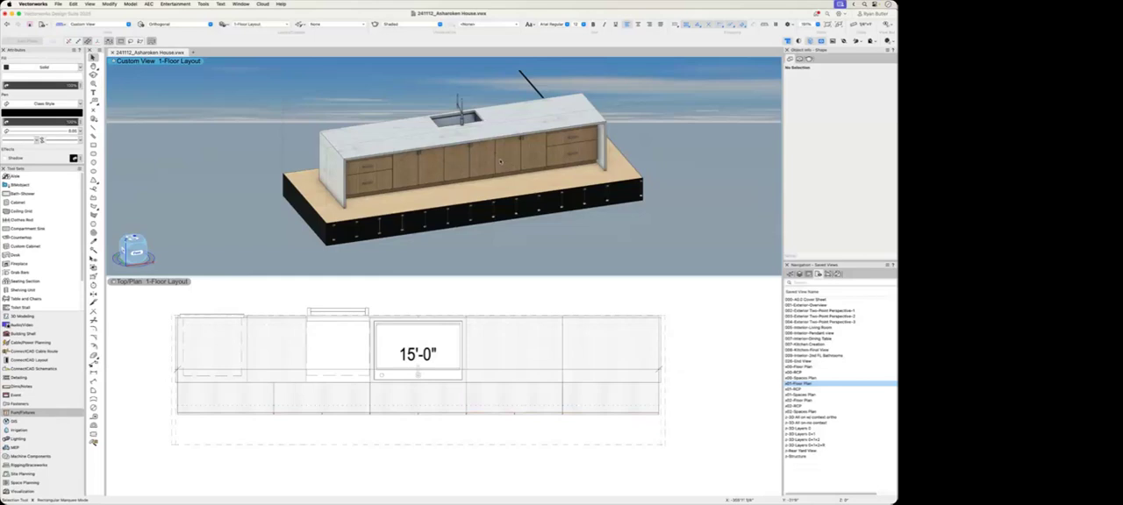
click(501, 162)
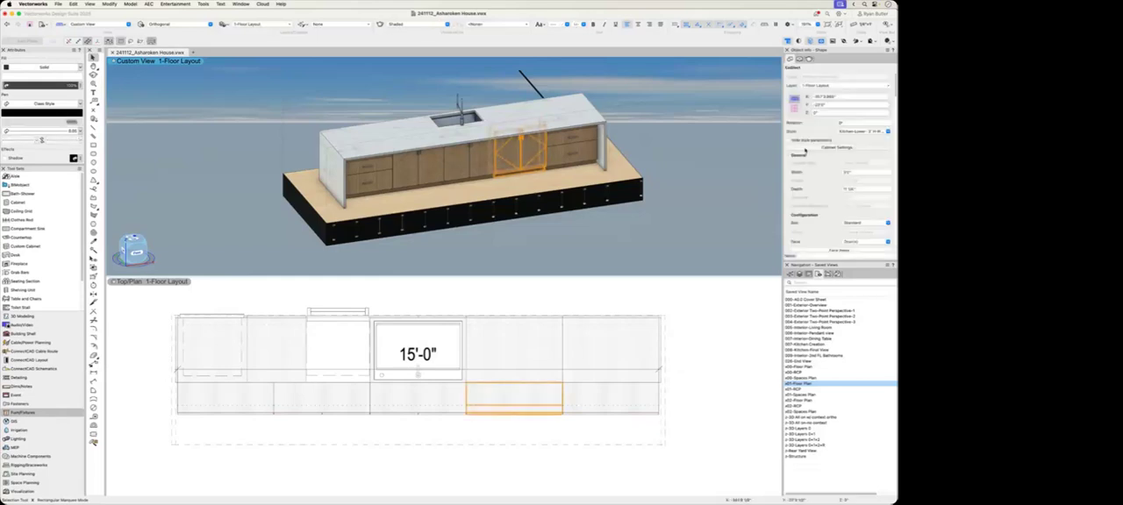
click(836, 148)
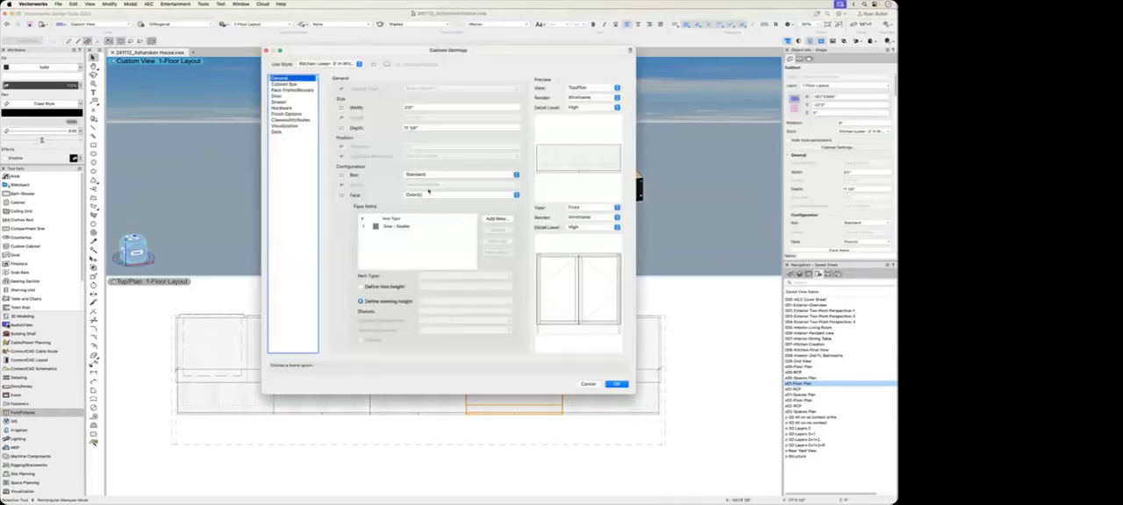
click(389, 227)
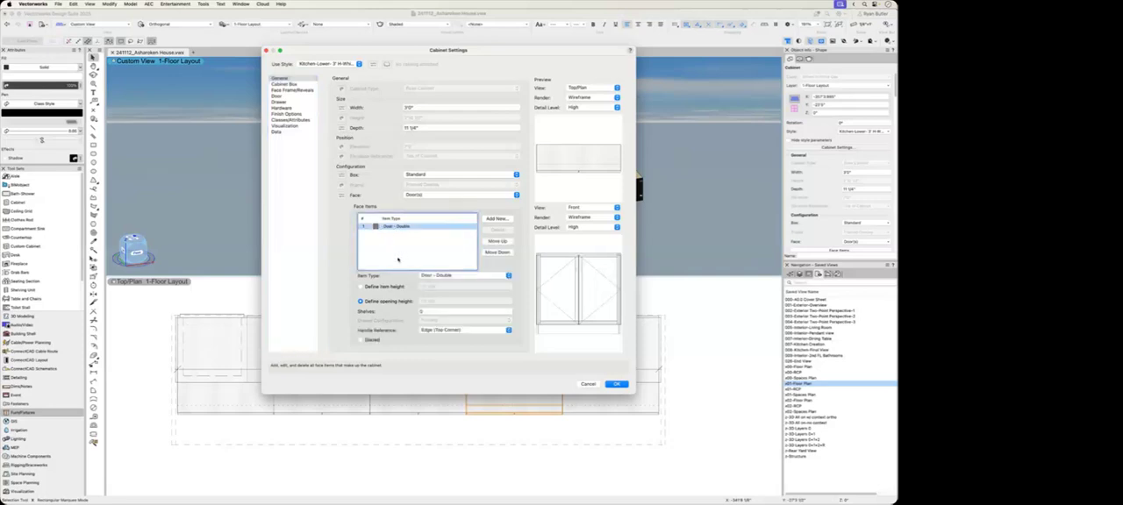
click(464, 275)
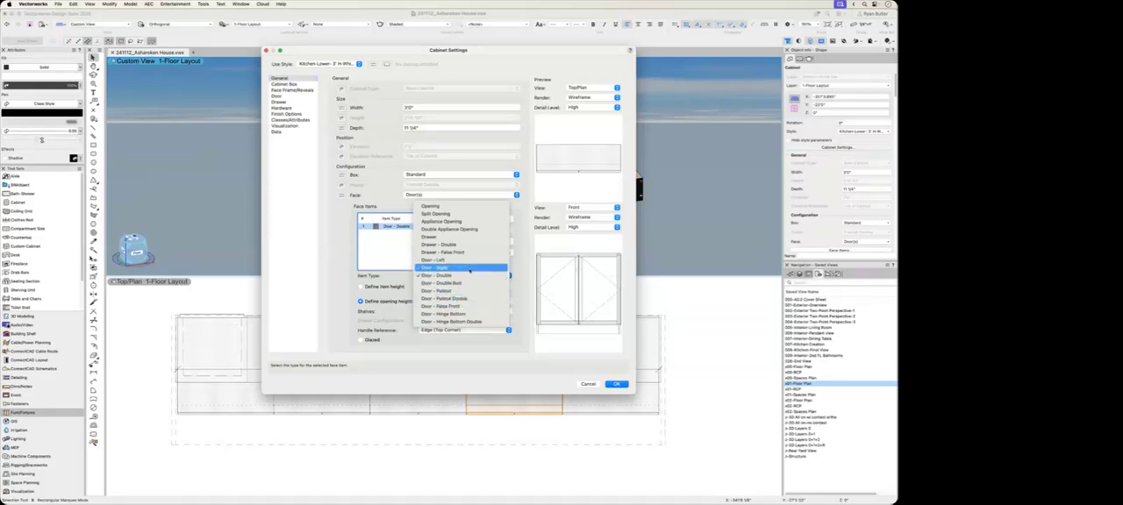
click(470, 268)
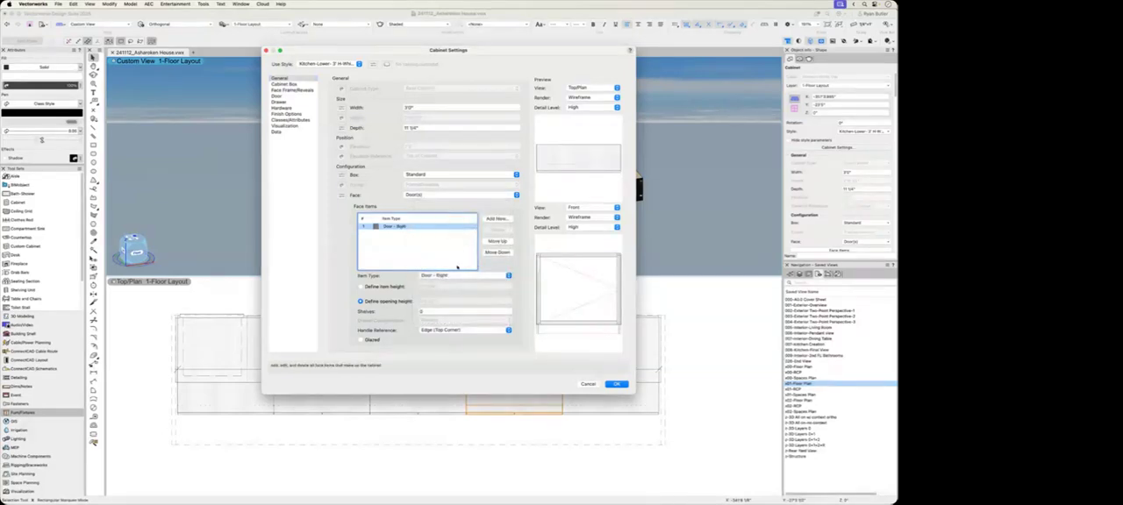
click(458, 276)
click(443, 283)
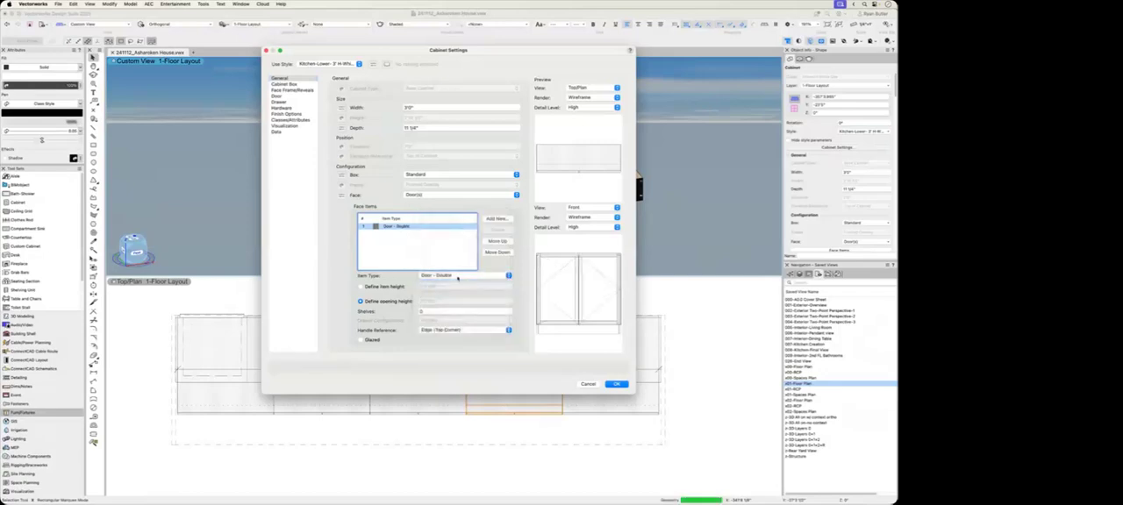
Step: Review the Cabinet Box and Face Frame/Reveals settings of the selected door cabinet
click(284, 84)
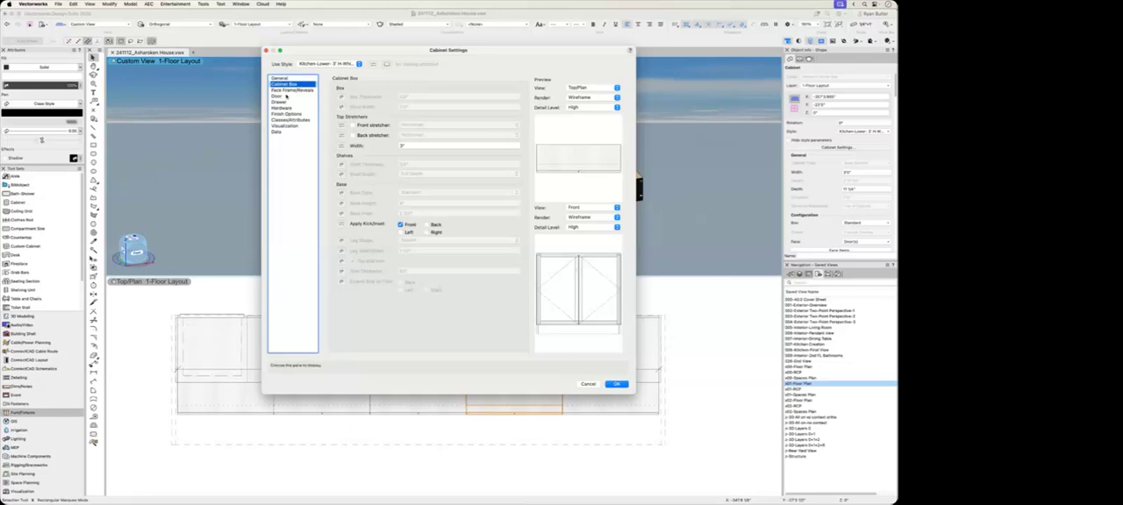
click(286, 90)
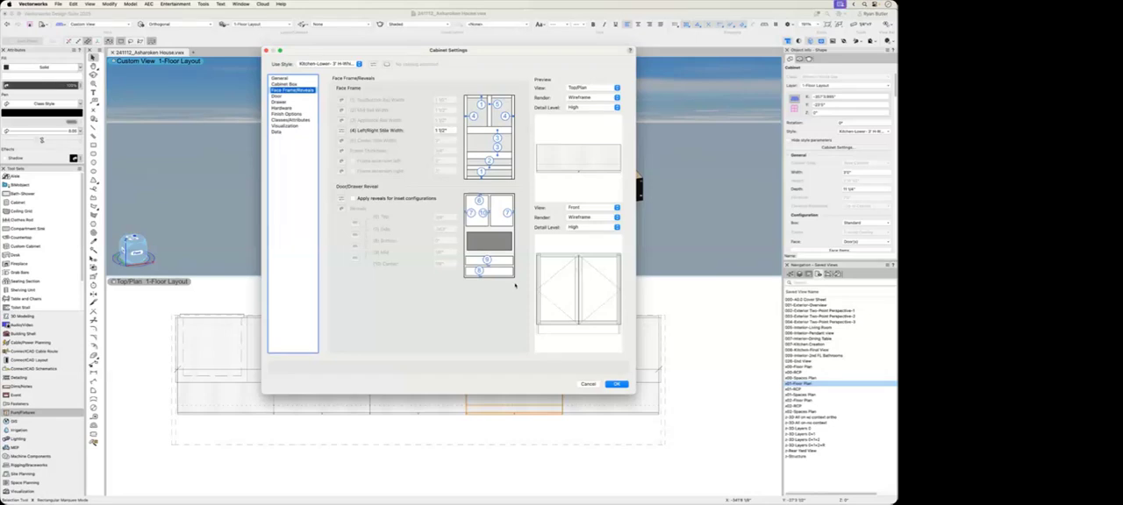
click(607, 384)
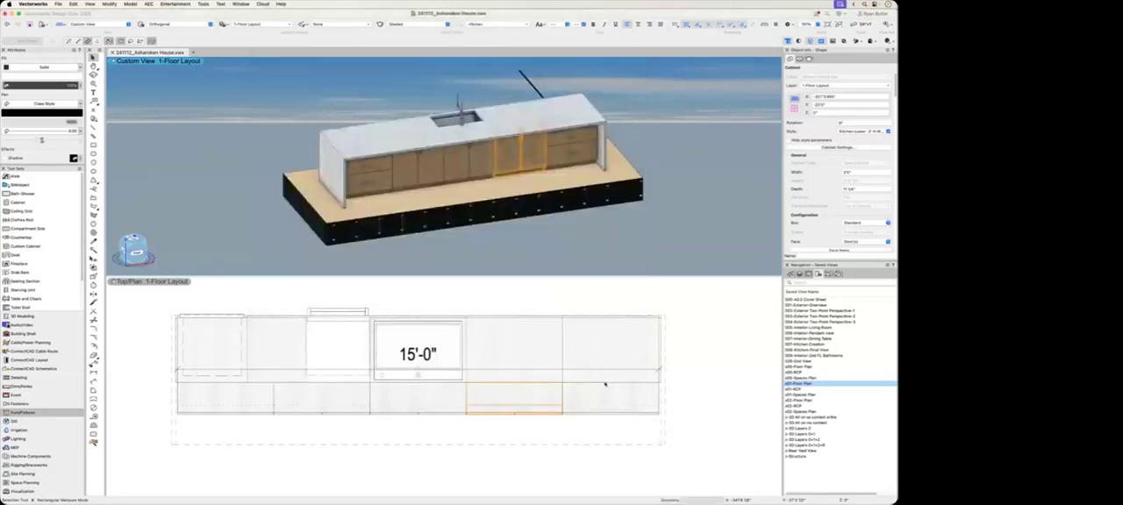
click(576, 238)
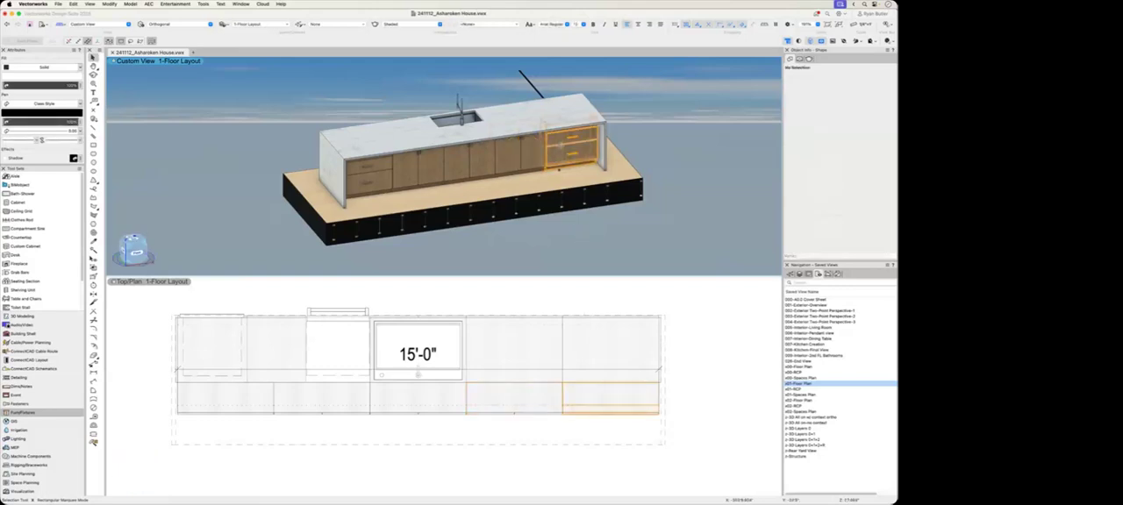
Step: Inspect the island's finished front row of door and drawer cabinets up close in the 3D pane
key(c)
drag(510, 100, 587, 182)
scroll(437, 205, up, 4)
ctrl+middle_drag(456, 229, 480, 169)
scroll(437, 207, down, 4)
key(c)
scroll(399, 197, down, 4)
ctrl+middle_drag(428, 193, 482, 186)
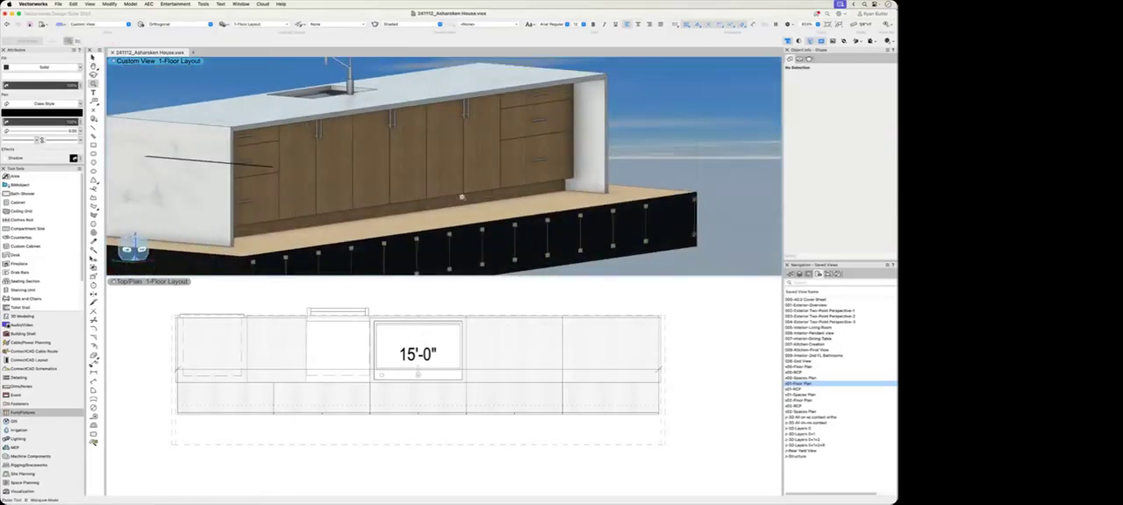
scroll(528, 195, down, 3)
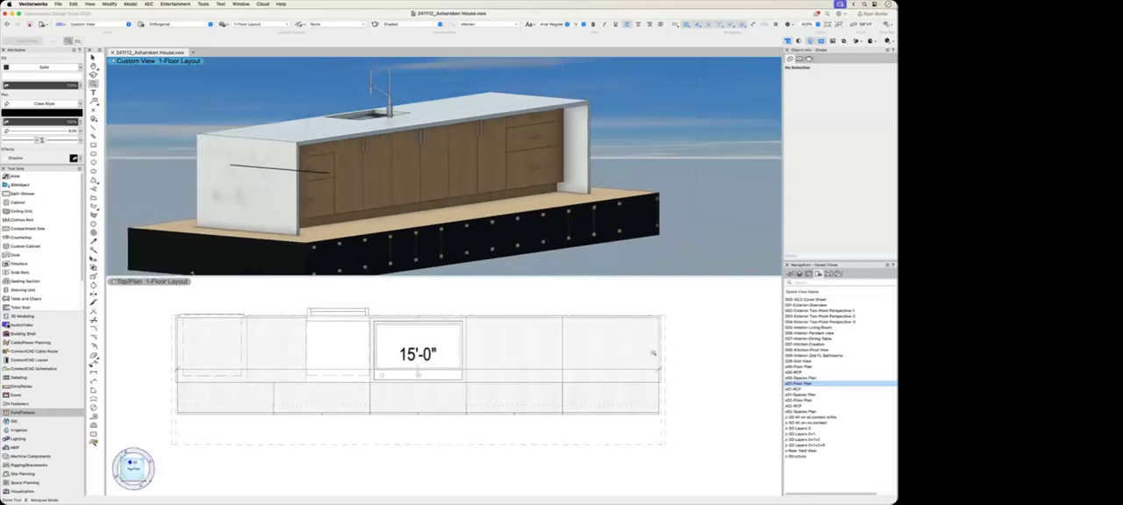
Step: Place an unstyled cabinet in the open floor area between the kitchen island and the wall, using the Cabinet tool
scroll(678, 377, down, 2)
middle_drag(577, 374, 399, 373)
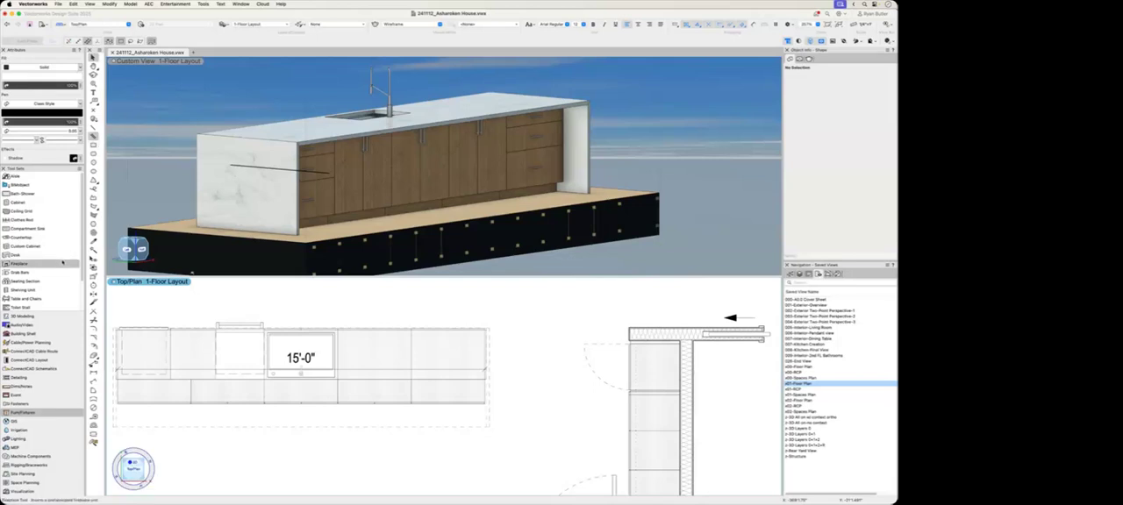
click(43, 204)
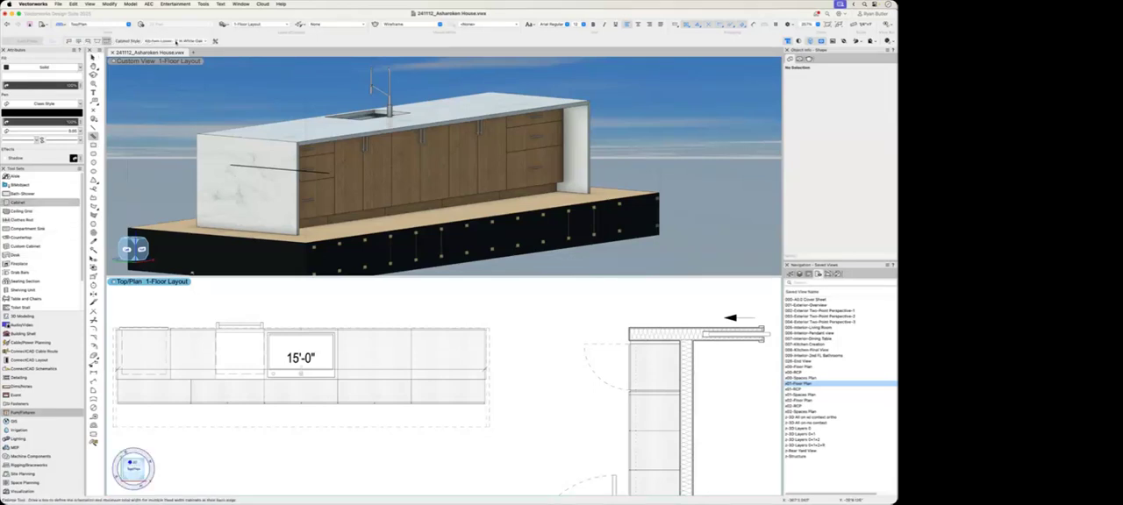
click(176, 43)
click(323, 50)
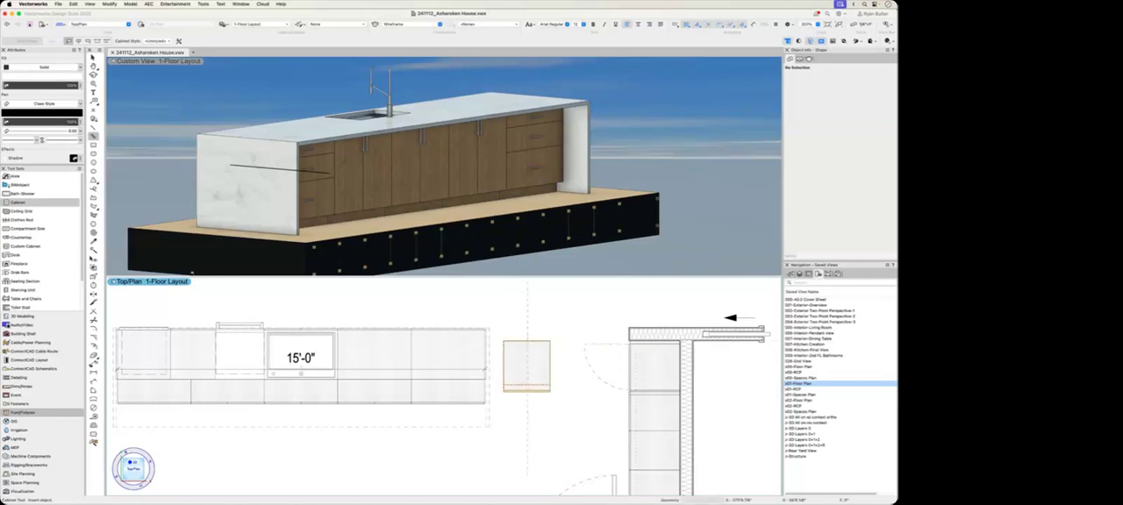
key(x)
Step: Extend the clip cube past the island's end to expose the newly placed cabinet in the 3D pane
scroll(540, 386, up, 5)
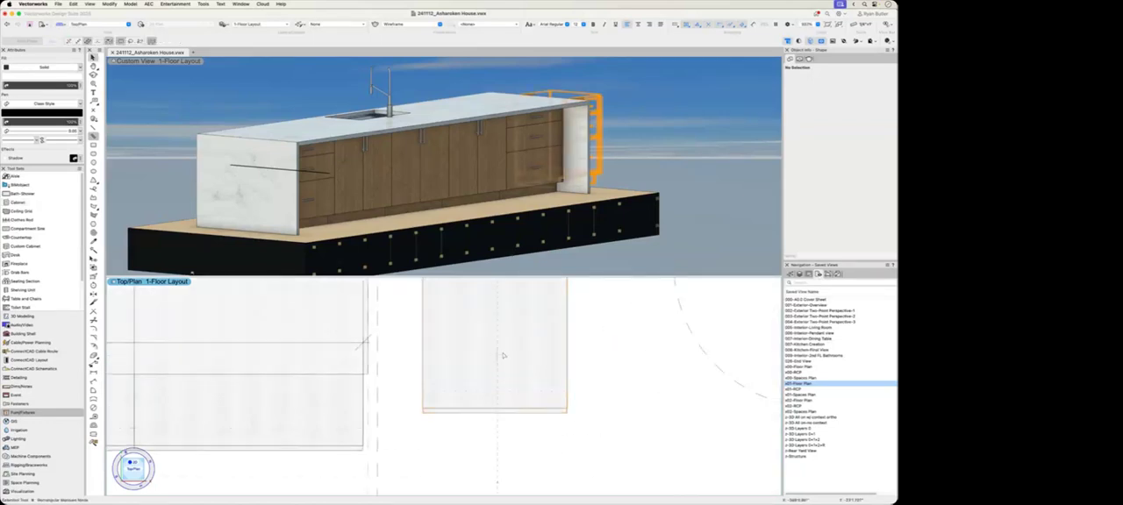
middle_drag(502, 355, 499, 393)
scroll(478, 191, down, 2)
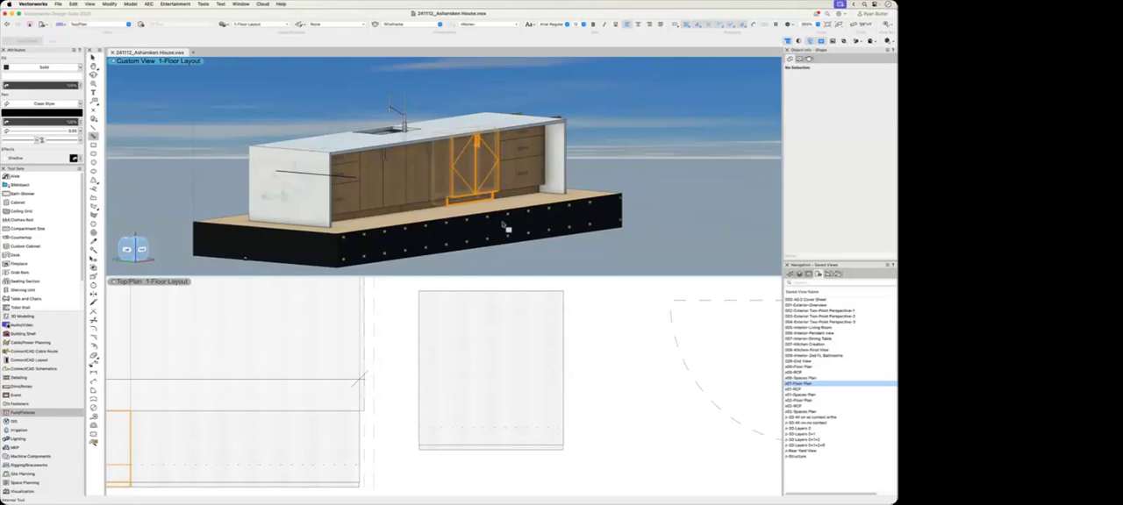
ctrl+middle_drag(503, 224, 676, 235)
middle_drag(521, 201, 308, 242)
click(541, 99)
click(542, 96)
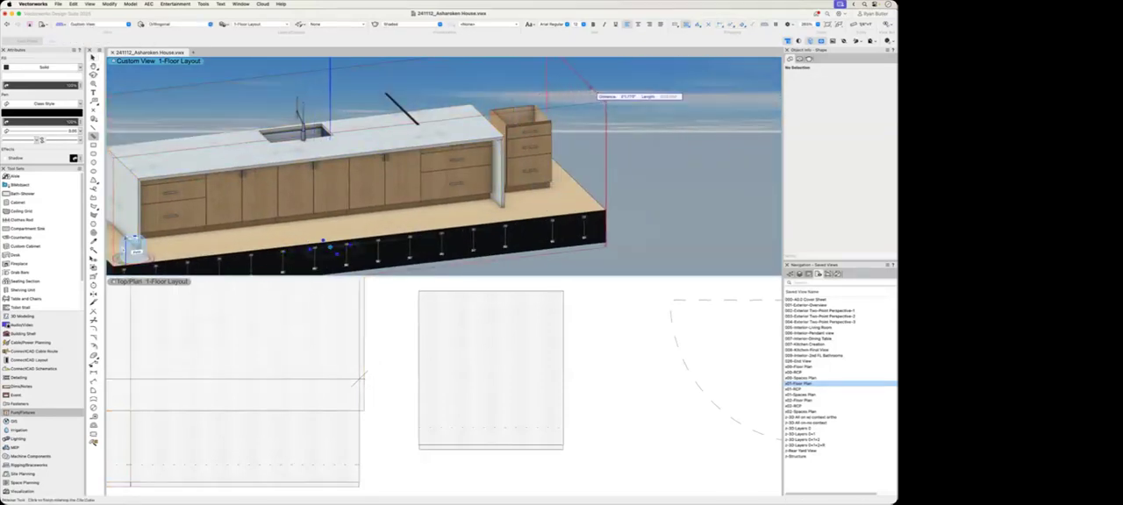
click(588, 88)
Step: Open the new cabinet's settings at the General options, with the dialog placed clear of the cabinet in the 3D pane
click(516, 371)
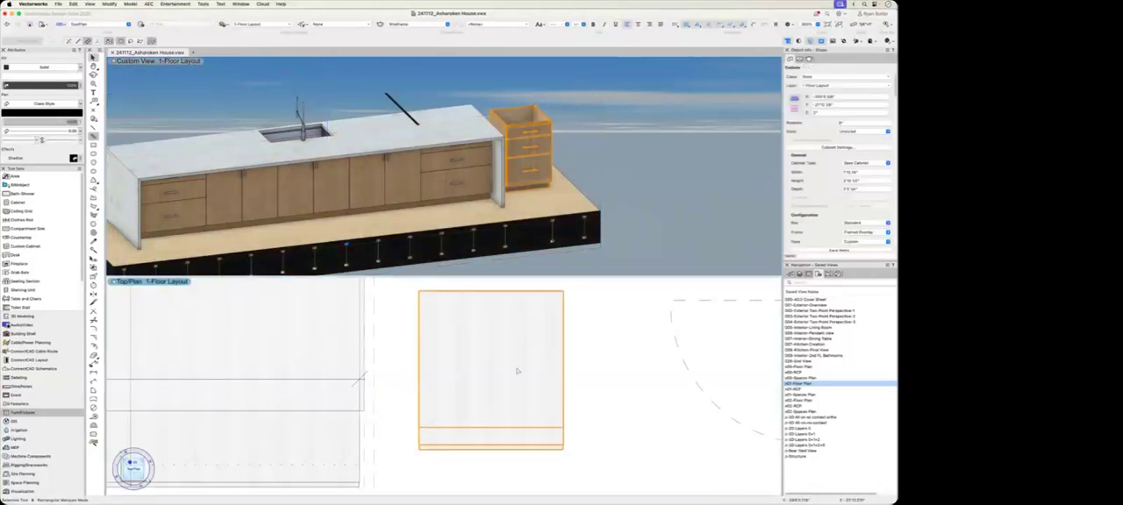
click(836, 148)
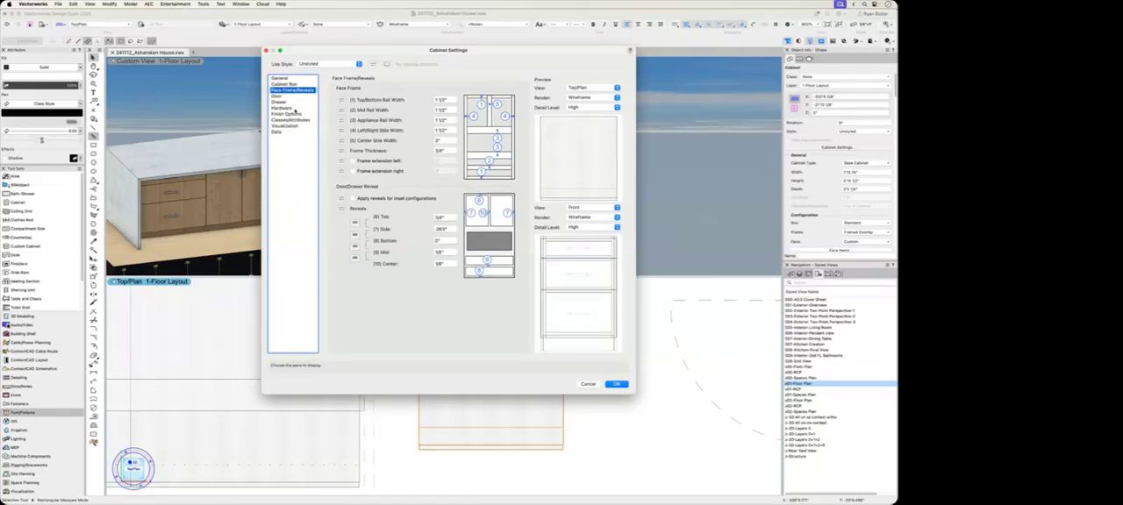
click(280, 78)
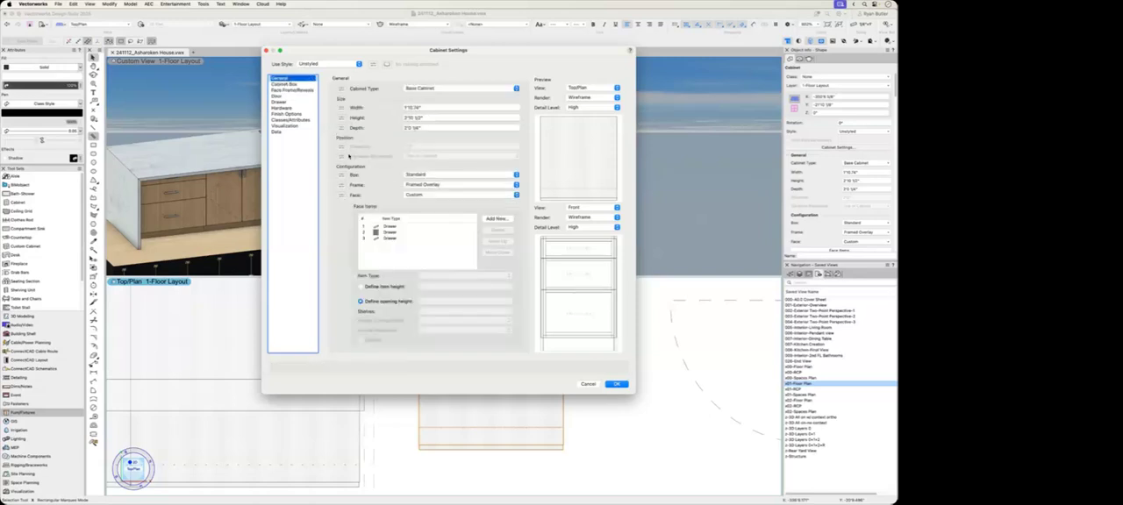
drag(433, 52, 182, 150)
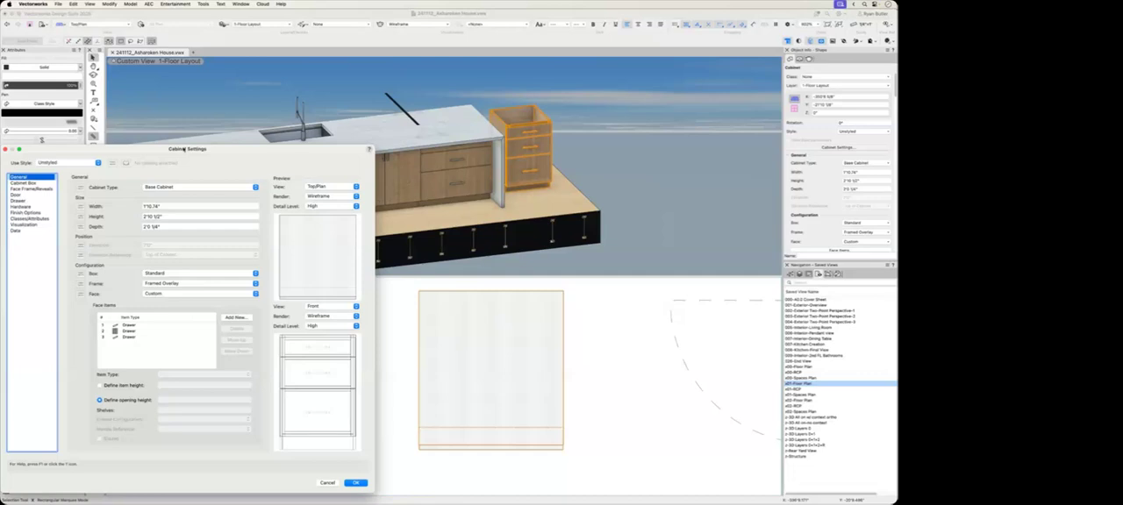
drag(182, 150, 199, 140)
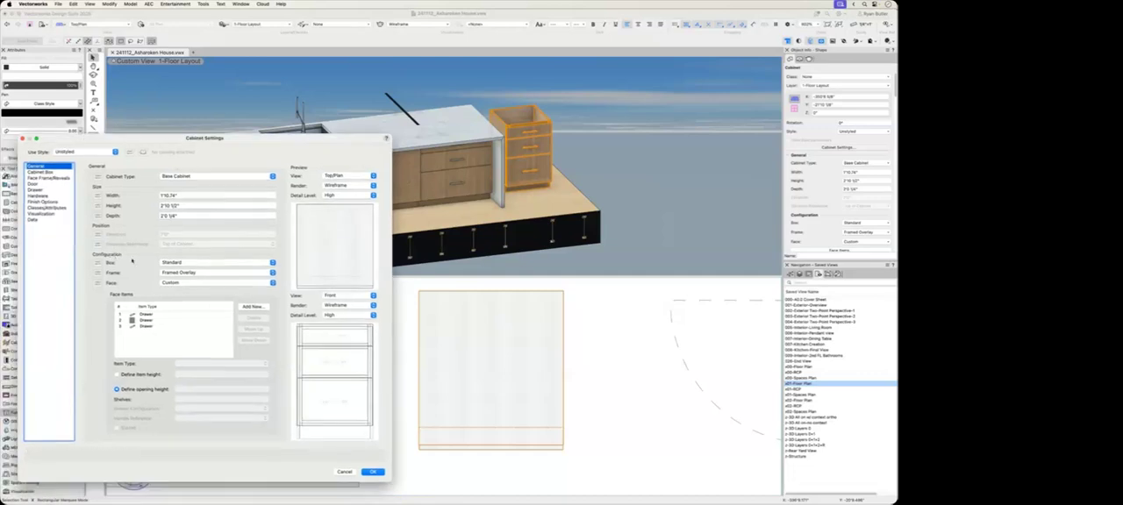
Step: Try the Diagonal Corner and Blind Right box configurations on the new cabinet, and restore the Standard box
click(178, 267)
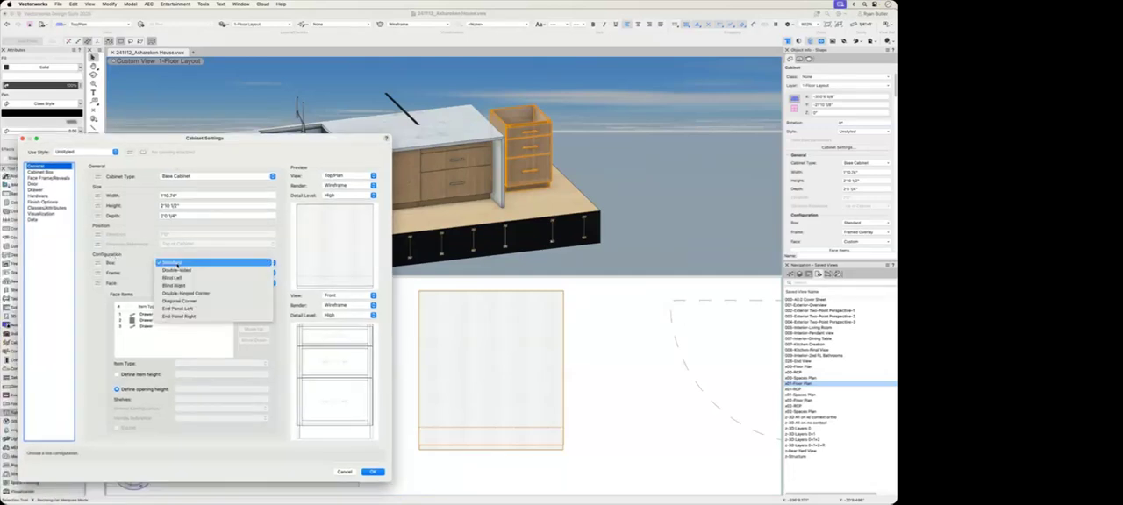
click(201, 301)
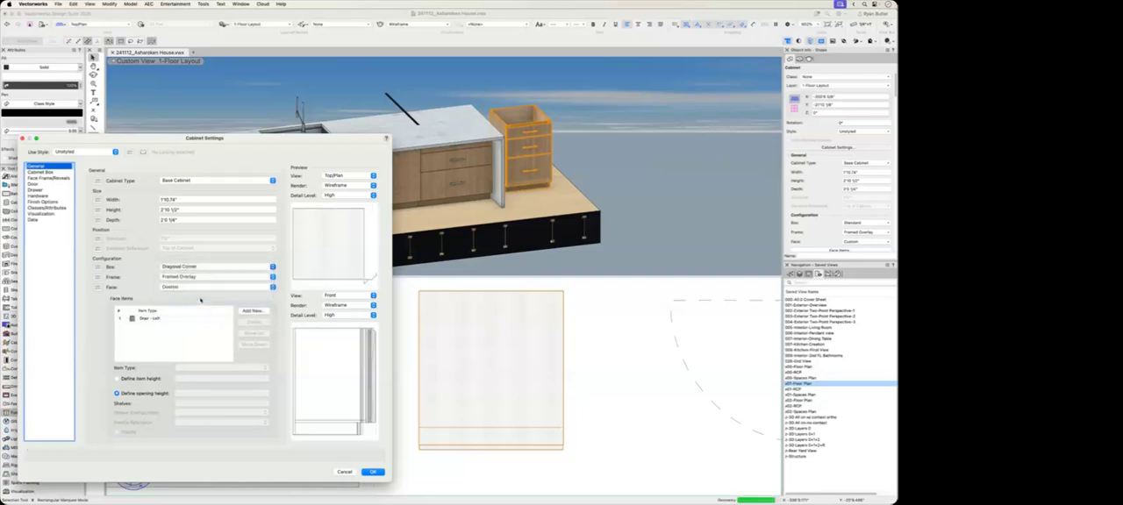
click(207, 269)
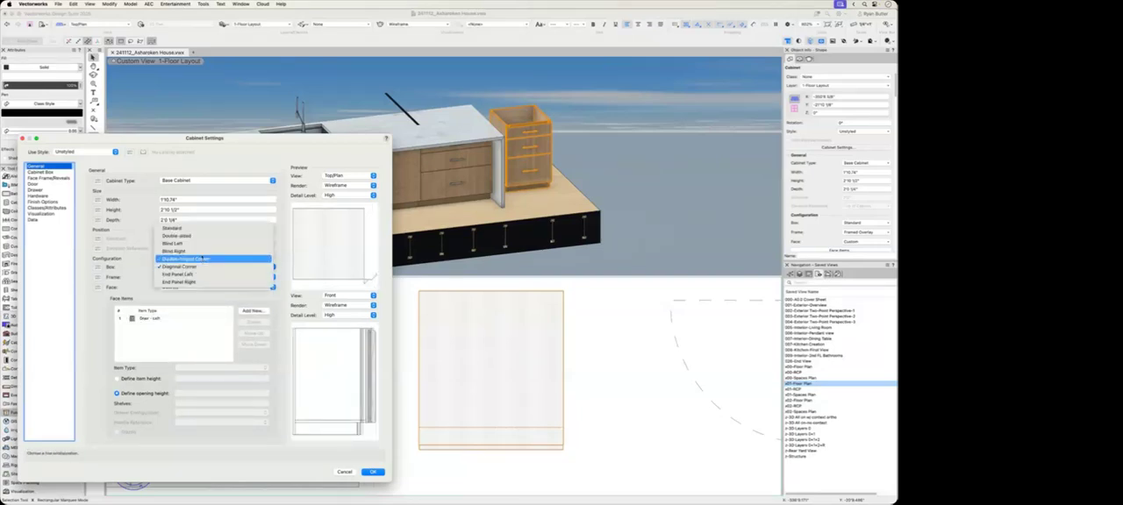
click(201, 250)
click(205, 267)
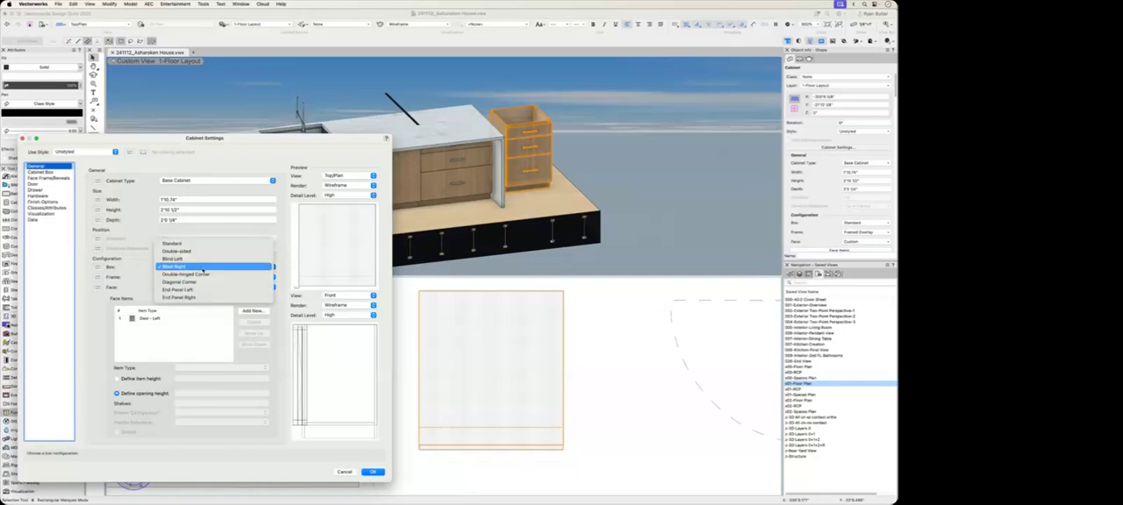
click(194, 248)
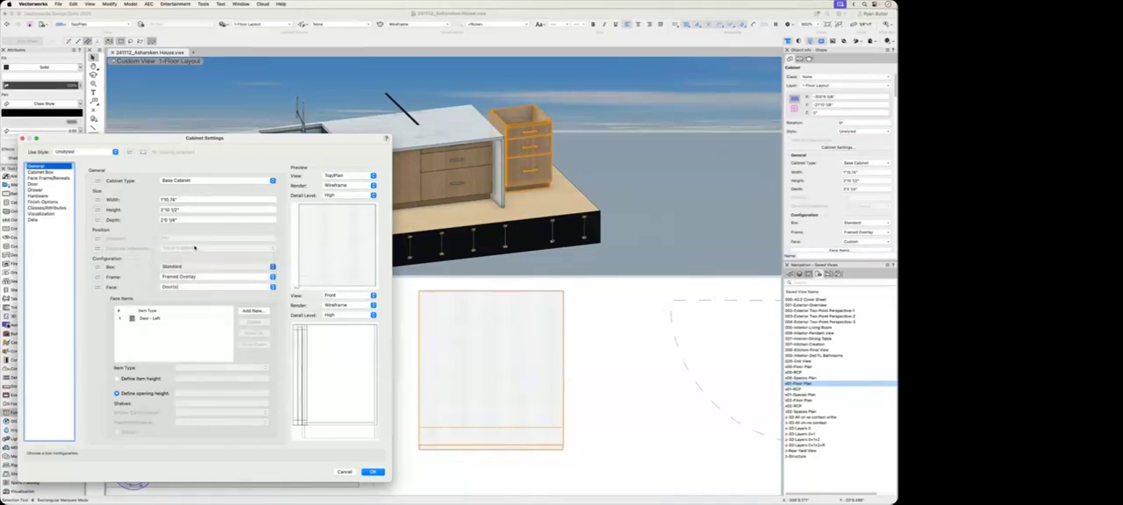
Step: Change the new cabinet's Door - Left face item to Drawer and add three more face items
click(161, 319)
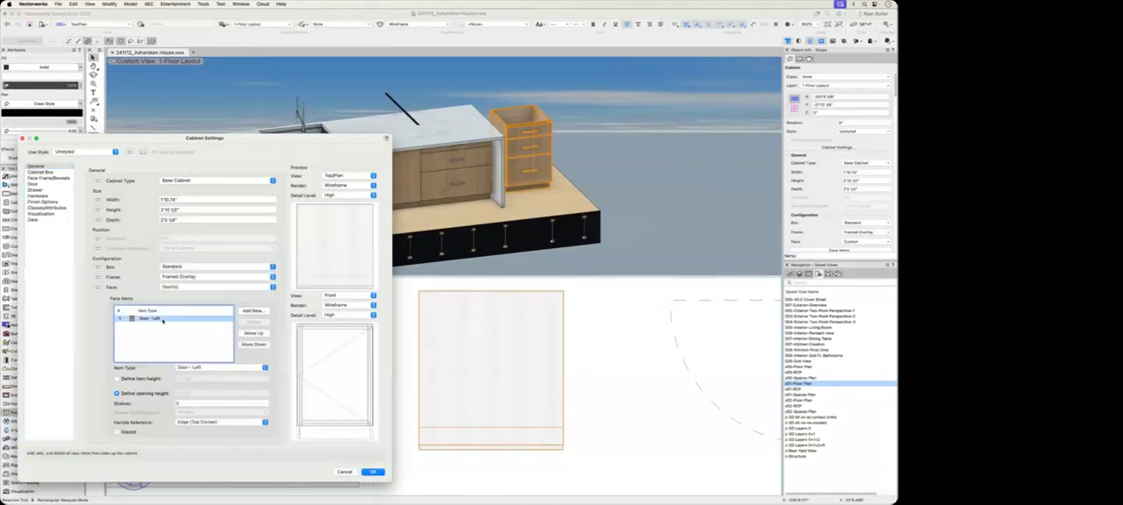
click(219, 368)
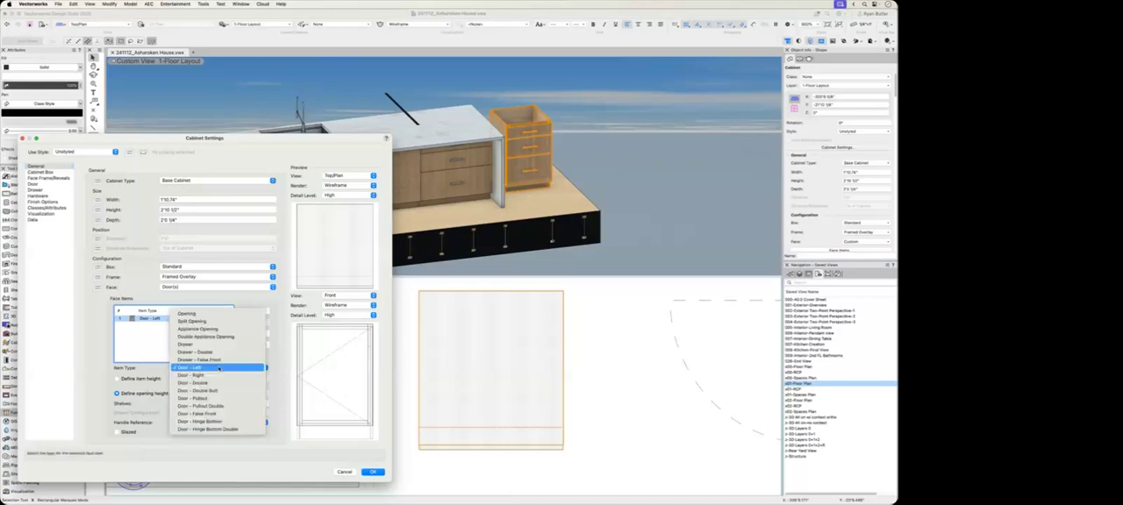
click(210, 343)
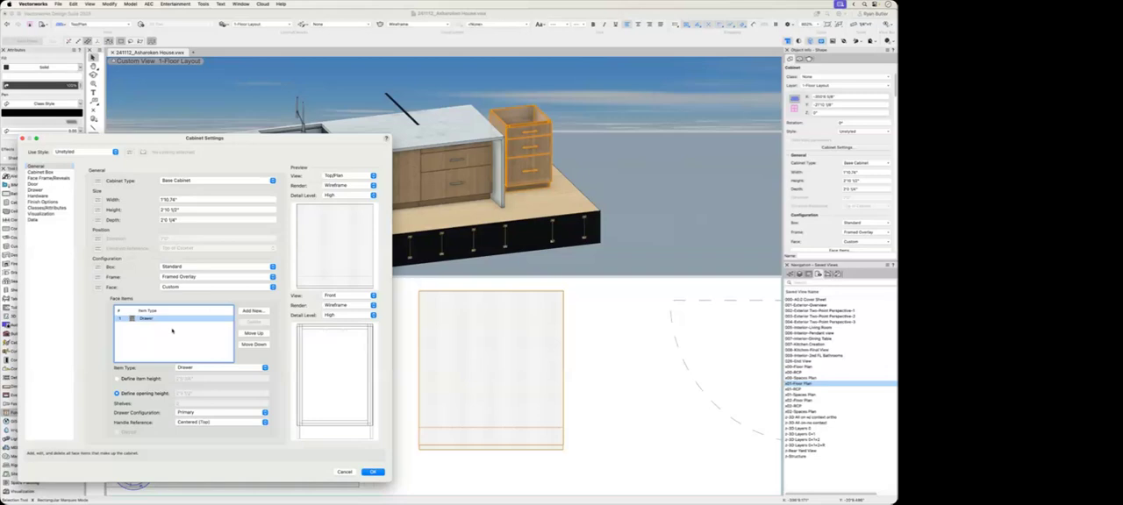
click(250, 312)
click(250, 311)
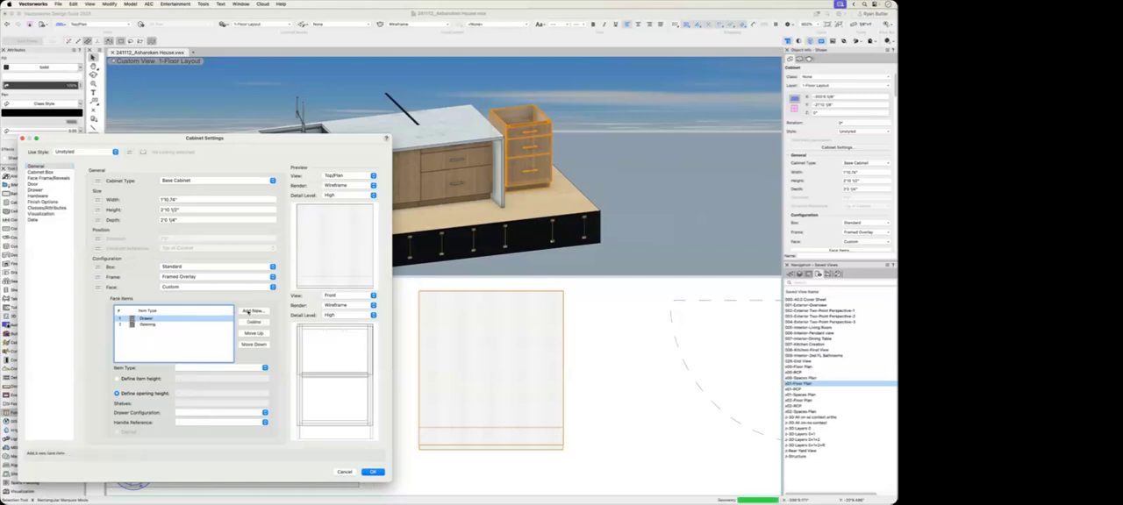
click(250, 311)
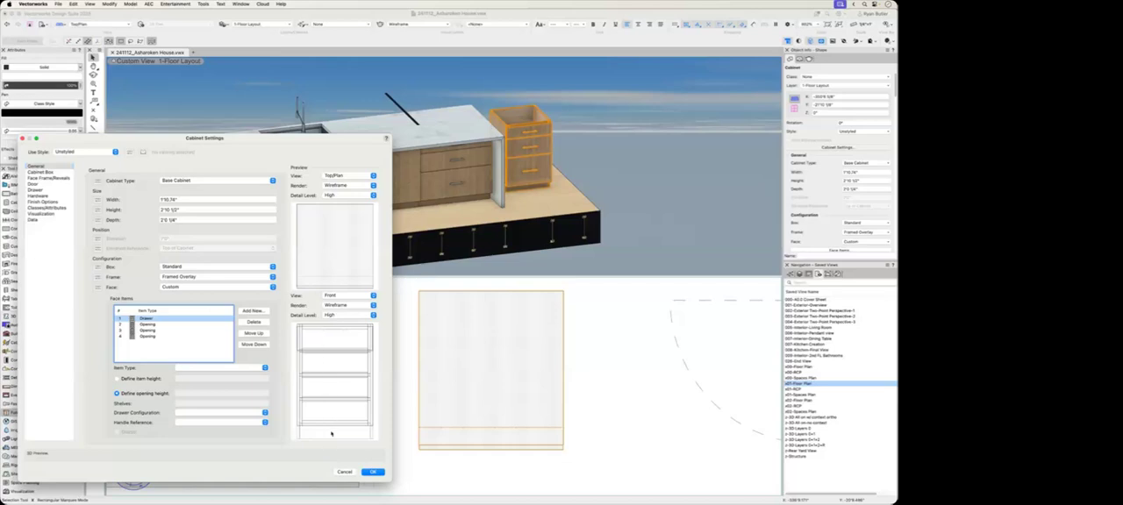
Step: Render the front preview in Hidden Line and change the three added Opening face items to Drawer
click(328, 305)
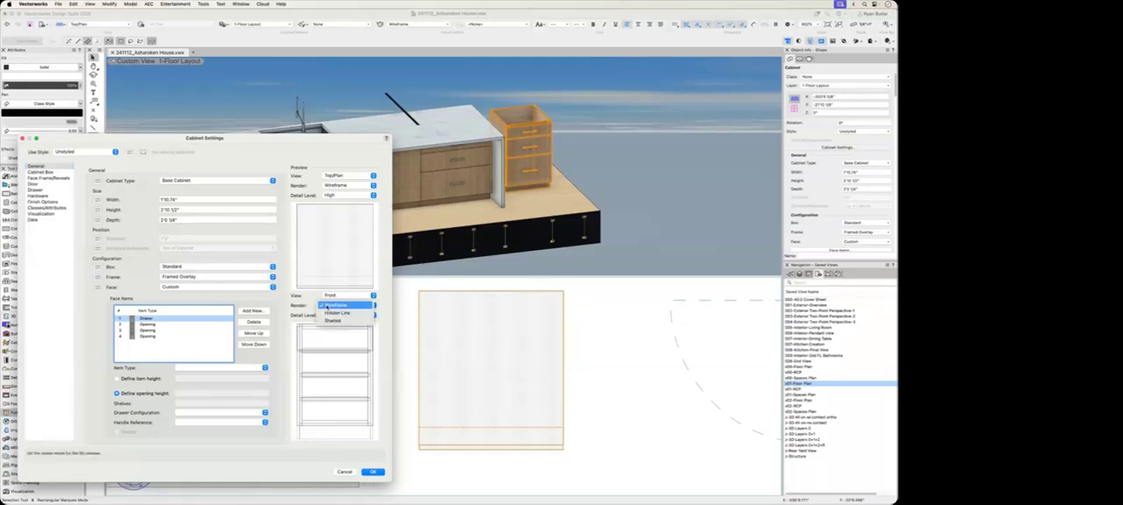
click(334, 313)
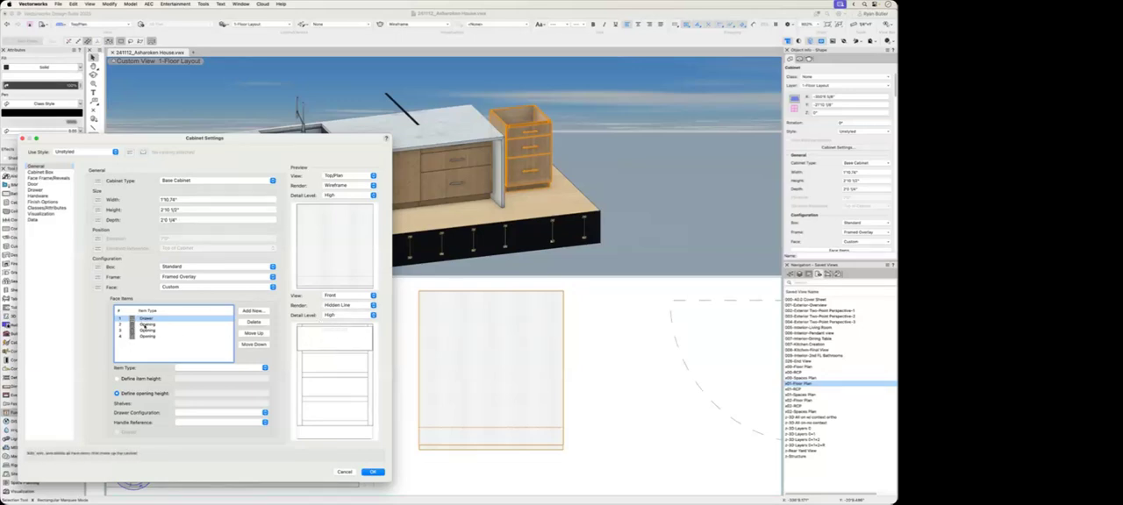
click(144, 325)
shift+click(149, 336)
click(206, 368)
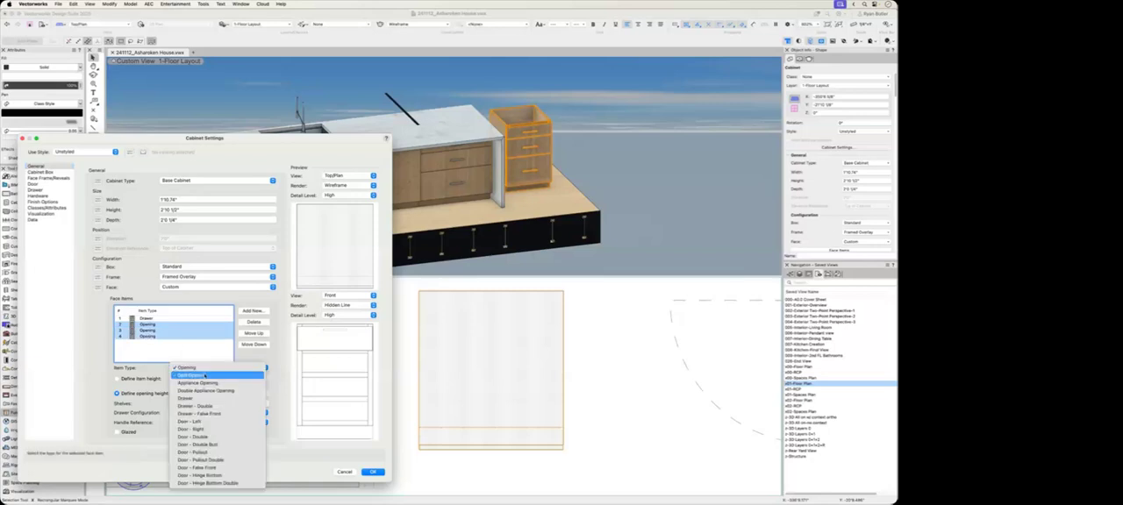
click(193, 398)
click(167, 355)
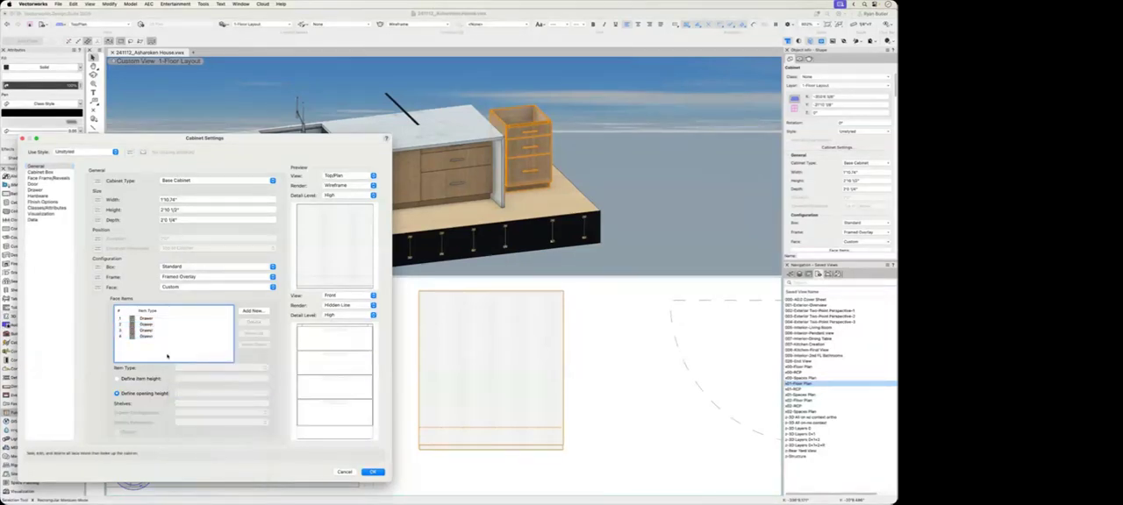
Step: Make the fourth drawer's opening height editable, try 12 inches, and set it to 8 inches
click(149, 337)
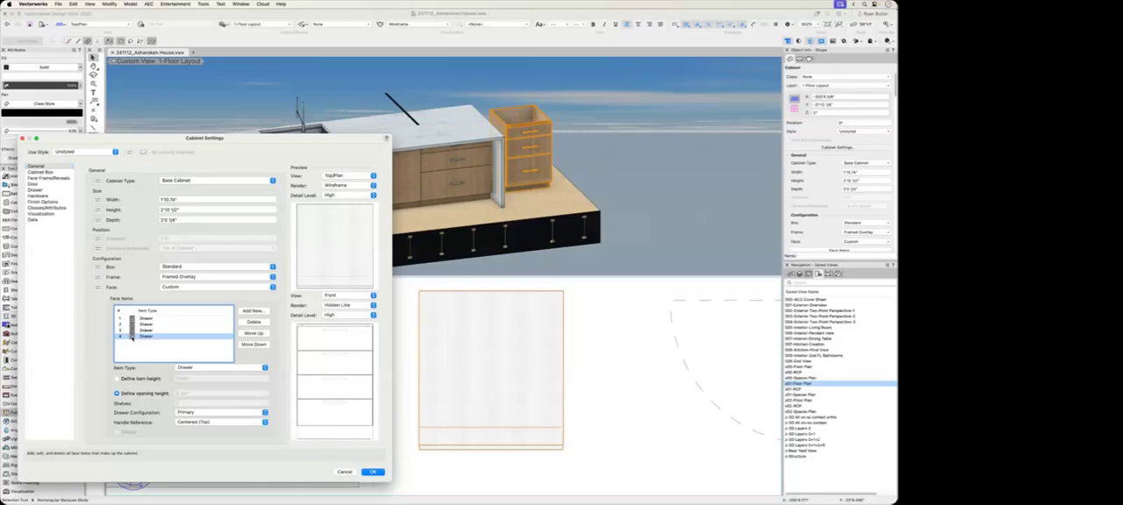
click(132, 337)
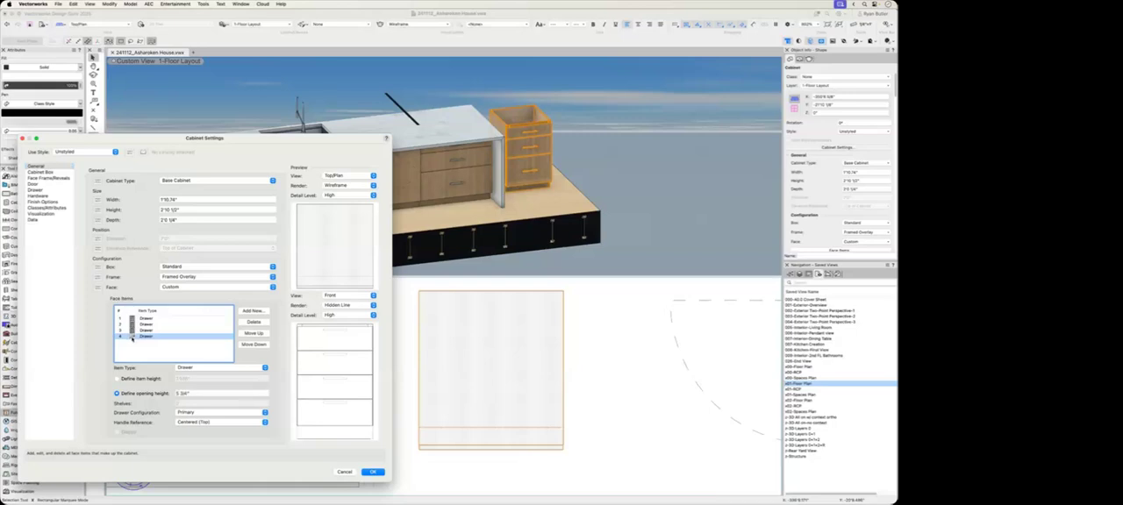
click(208, 393)
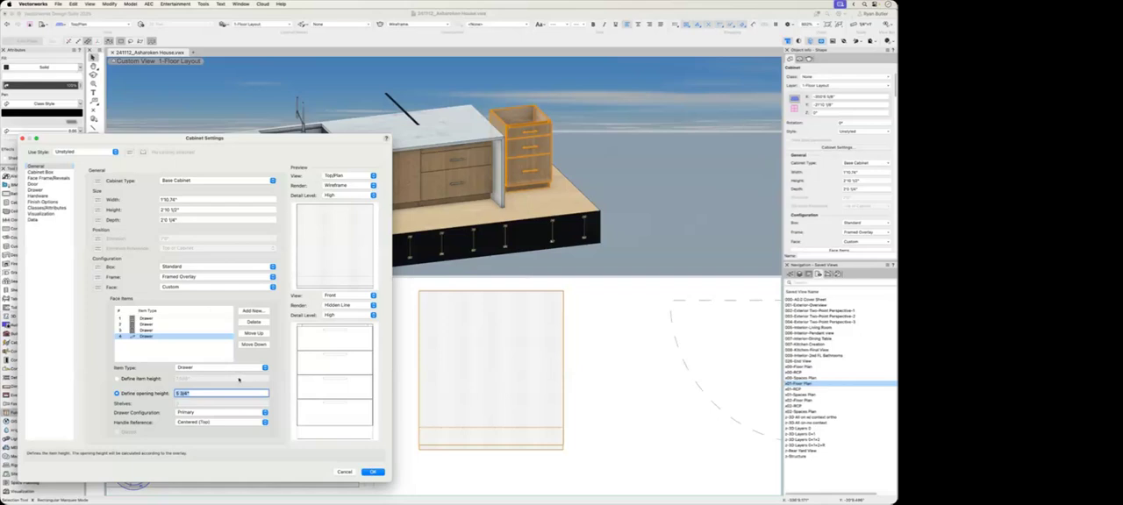
text(12)
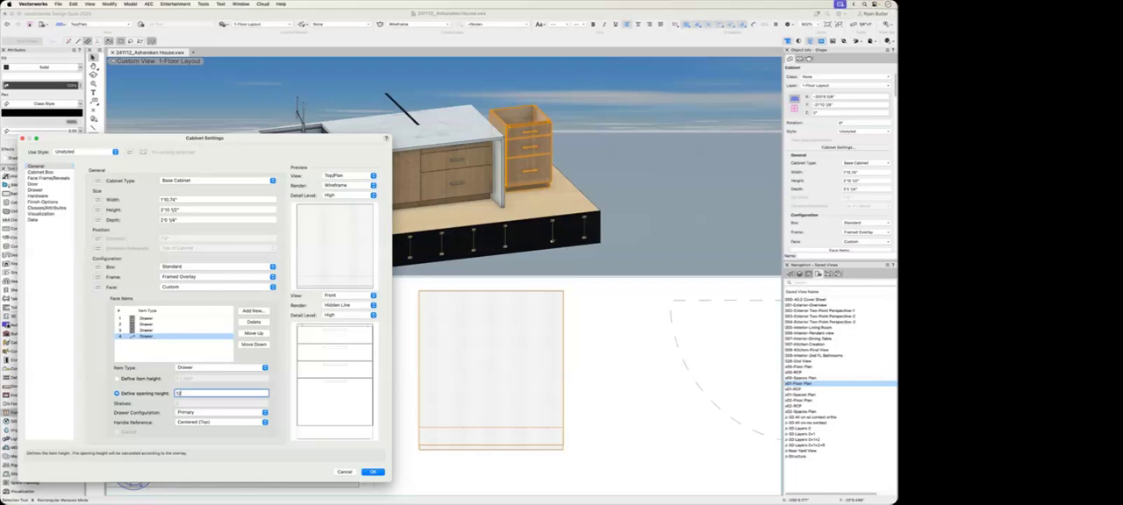
key(BackSpace)
key(BackSpace)
text(6)
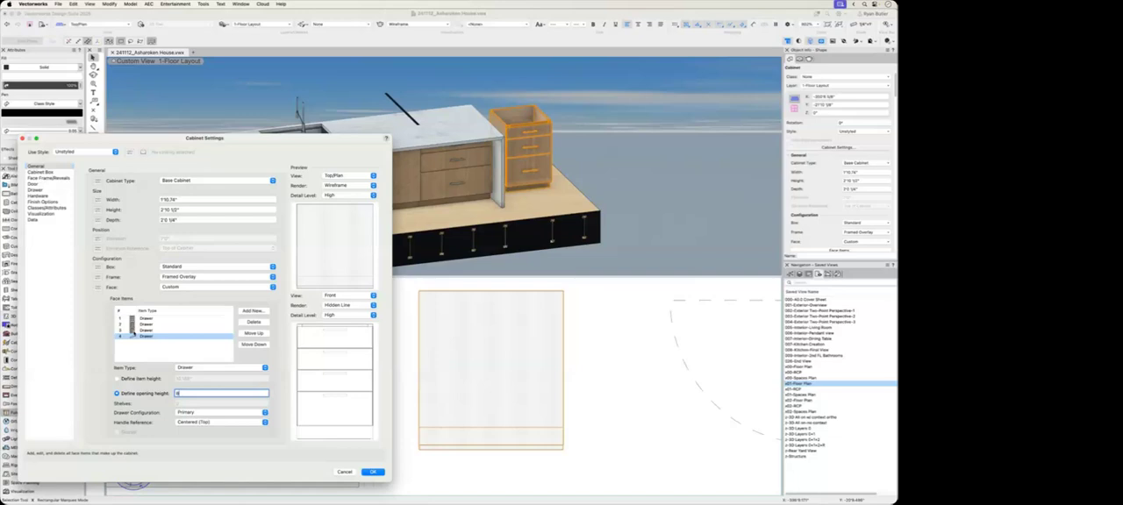
Step: Make the second drawer's height editable, defined by opening height, and set its handle reference to Centered (Middle with no Offset)
click(133, 325)
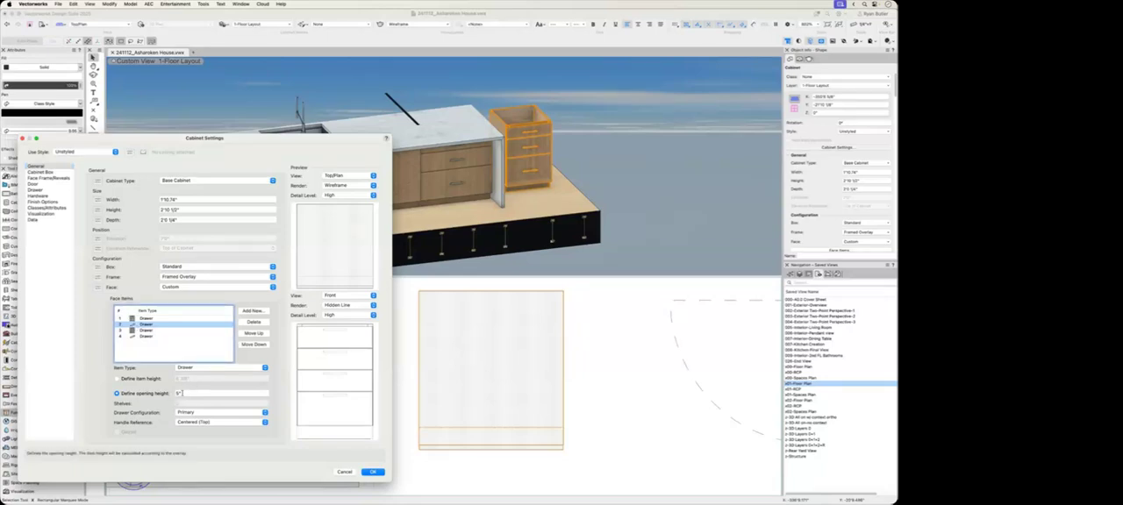
click(142, 380)
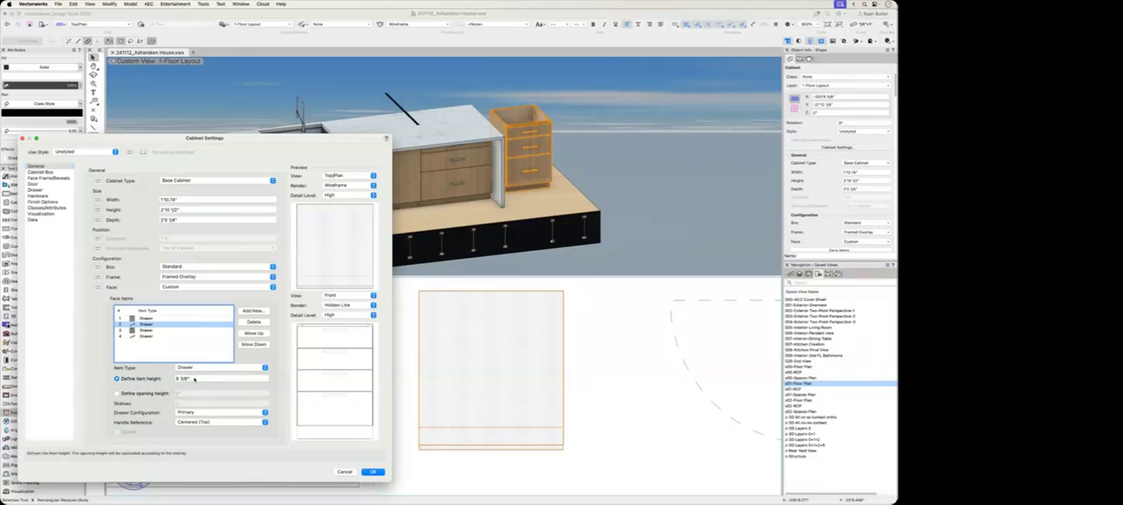
click(144, 394)
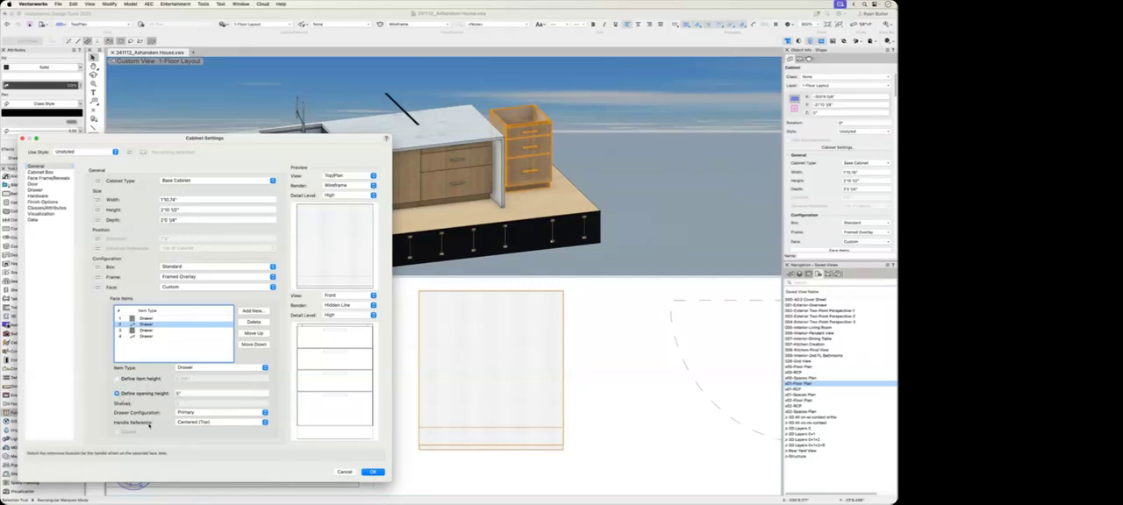
click(209, 423)
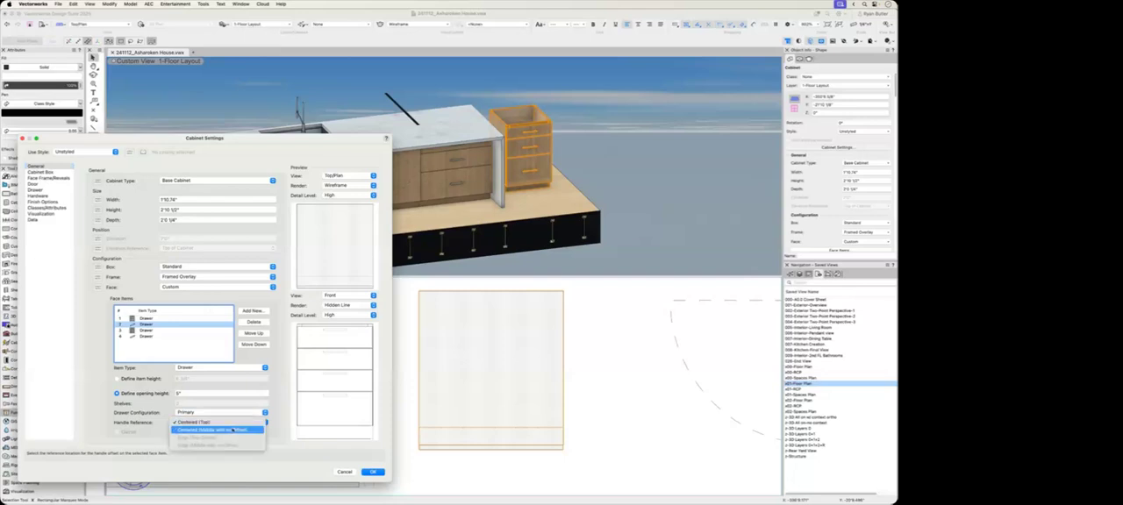
click(231, 429)
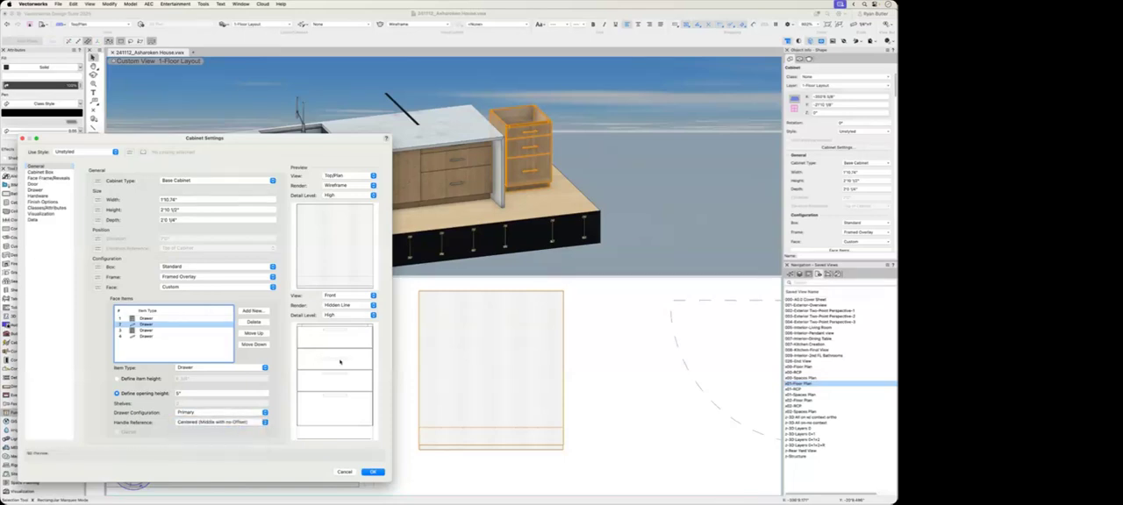
Step: Change the fourth drawer's handle reference to centered in the middle, and apply the cabinet settings
click(146, 336)
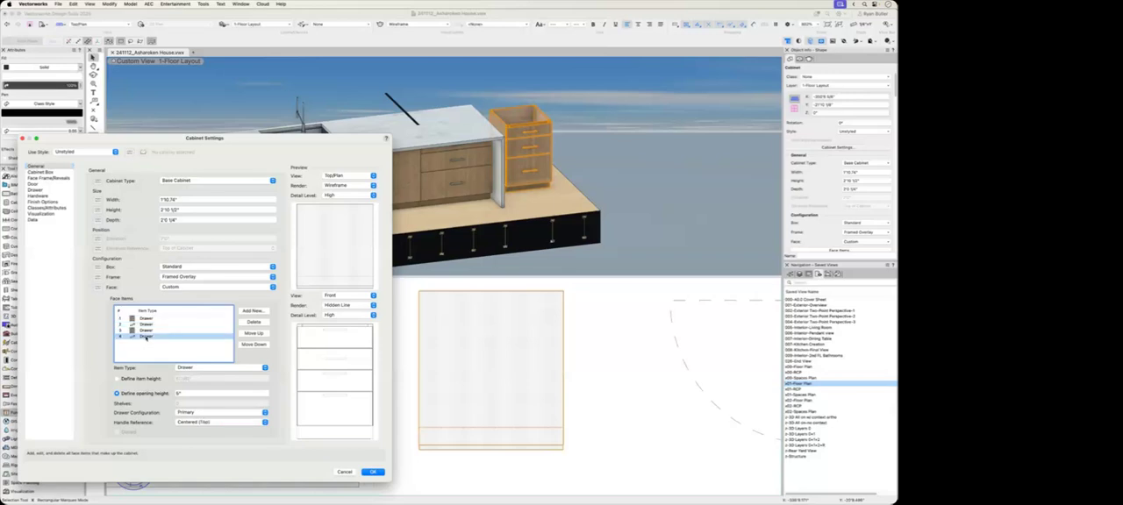
click(219, 421)
click(224, 429)
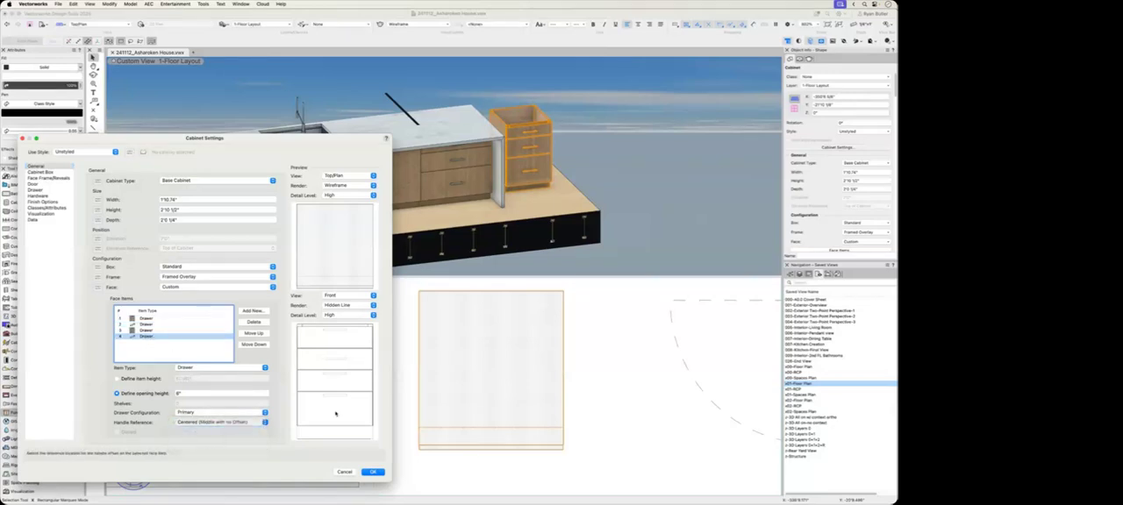
click(373, 471)
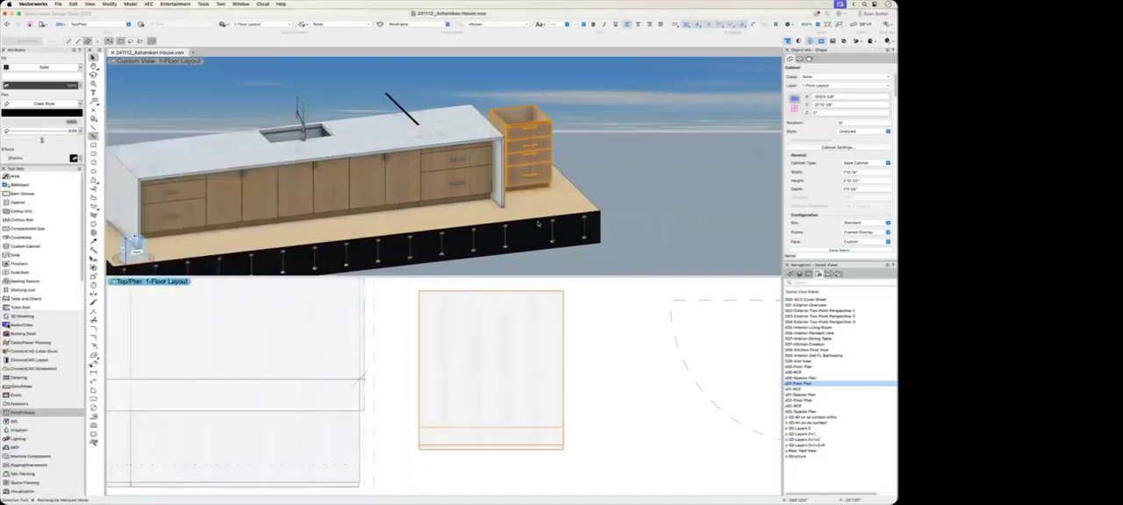
scroll(551, 133, up, 2)
click(584, 176)
click(515, 174)
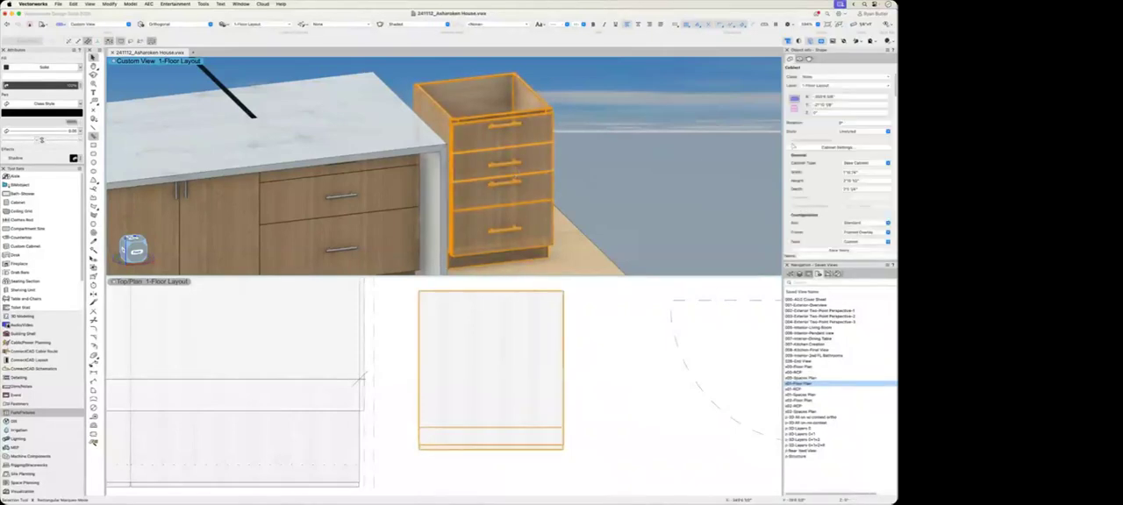
Step: Open the new cabinet's settings and examine the 3D visualization options, toggling Draw doors open in 3D on and back off
double_click(457, 169)
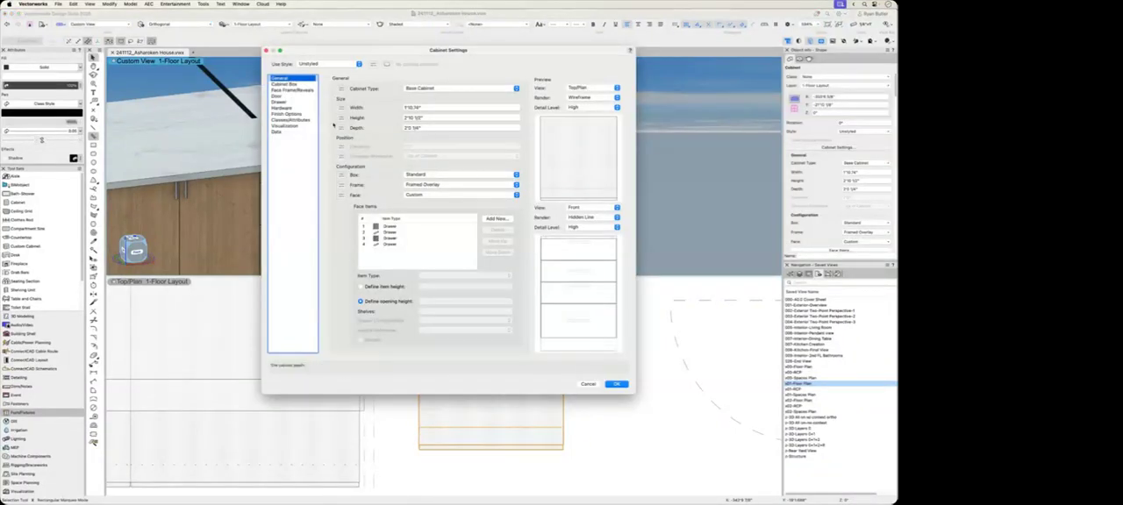
click(285, 125)
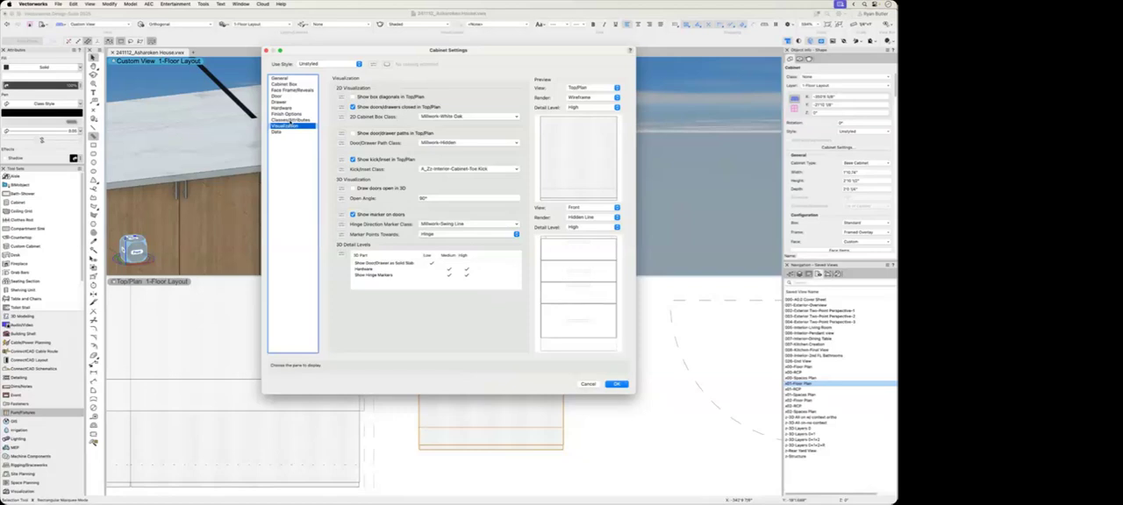
click(354, 188)
click(441, 198)
click(354, 189)
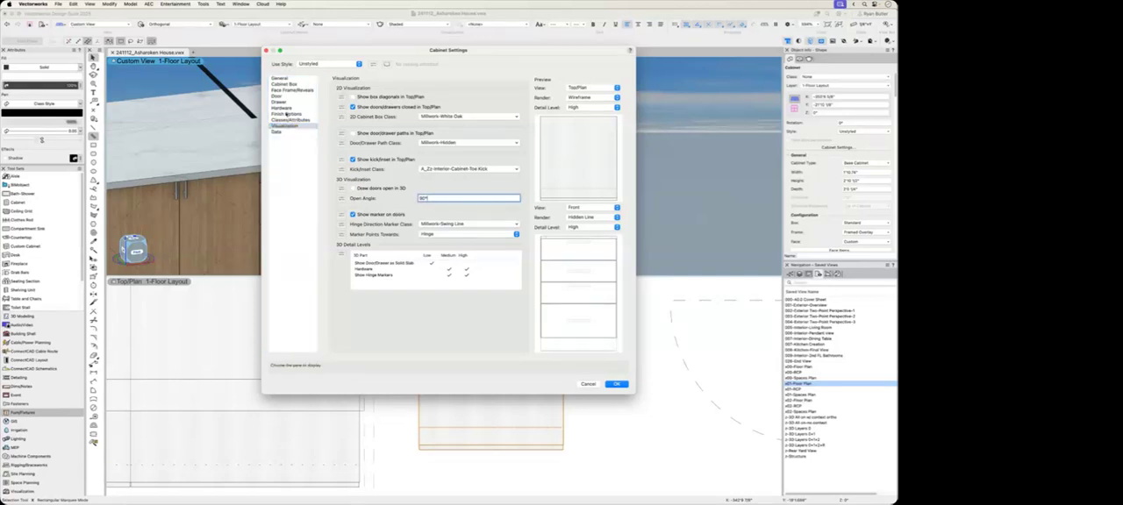
Step: Assign the Textile Yellow Hallingdal texture to the cabinet's Doors/Drawers part and apply the settings
click(288, 119)
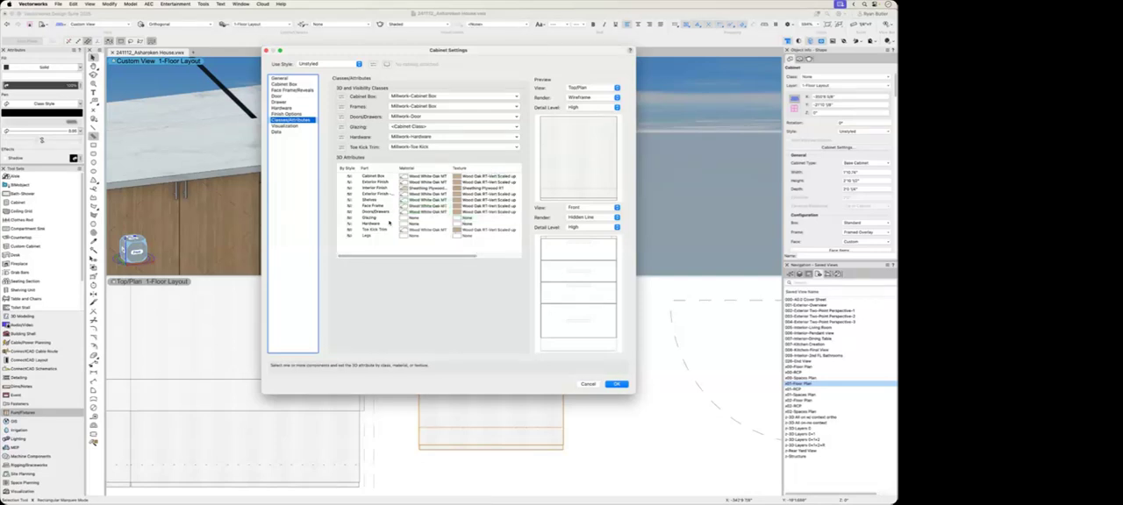
click(487, 212)
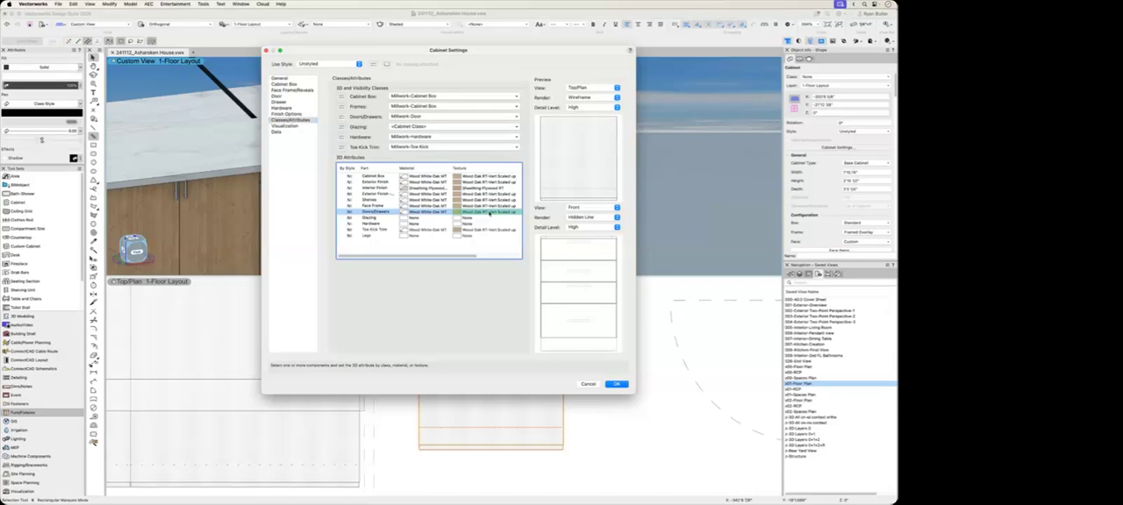
click(489, 213)
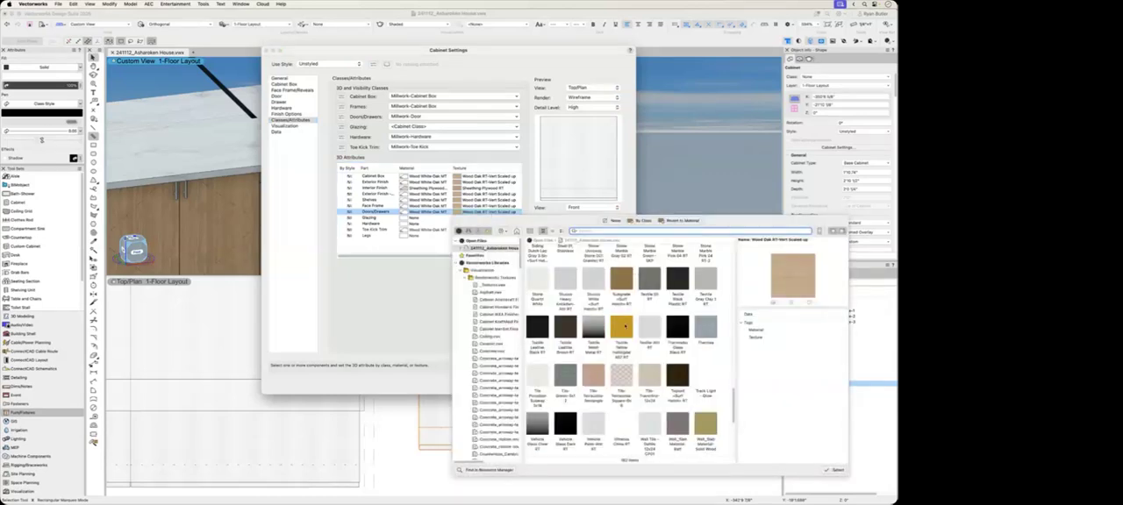
click(624, 326)
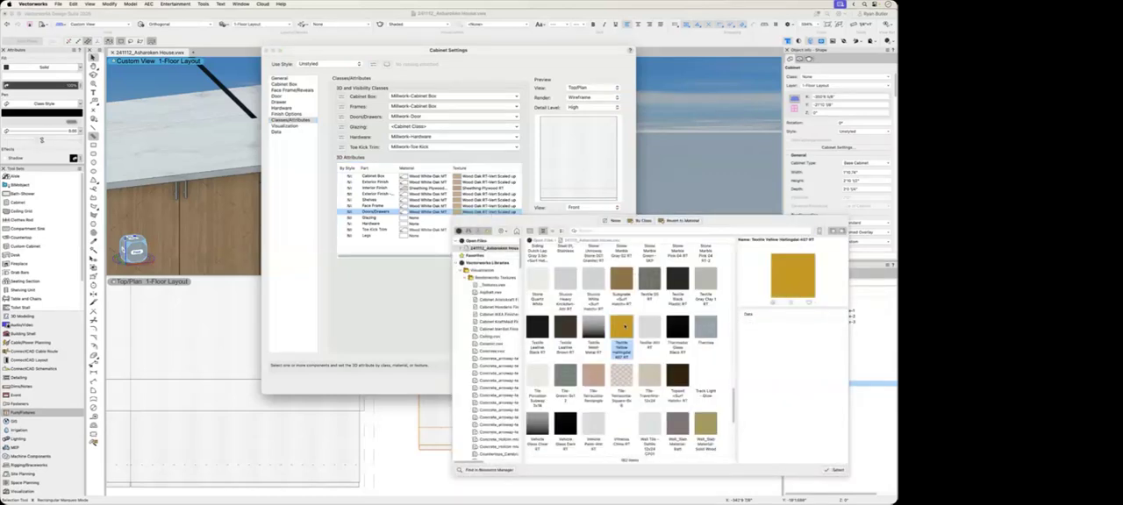
click(835, 470)
click(617, 384)
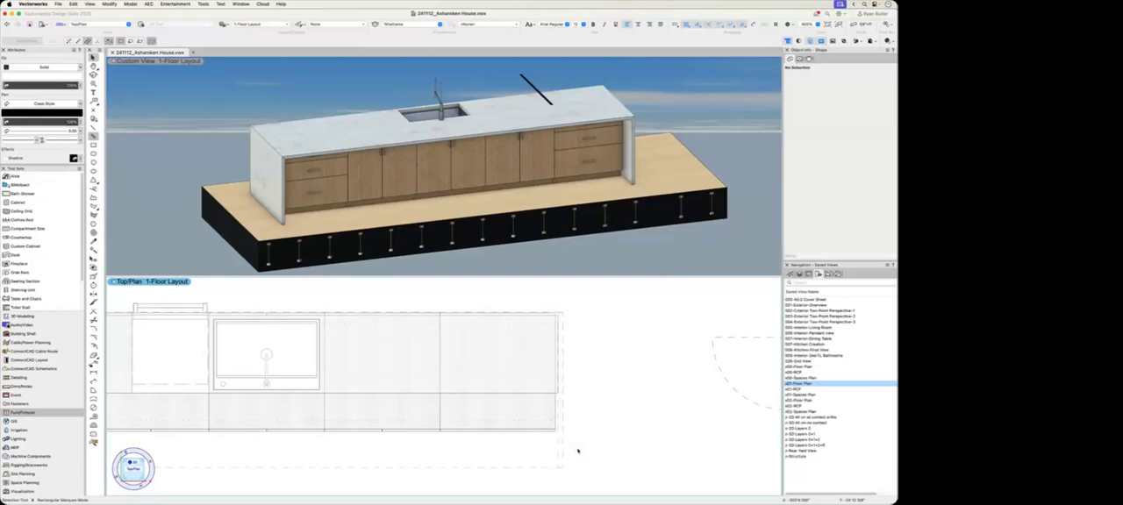
Step: Copy the drawer cabinet at the end of the kitchen island into the open floor space beside the island
scroll(565, 448, up, 2)
scroll(565, 447, up, 2)
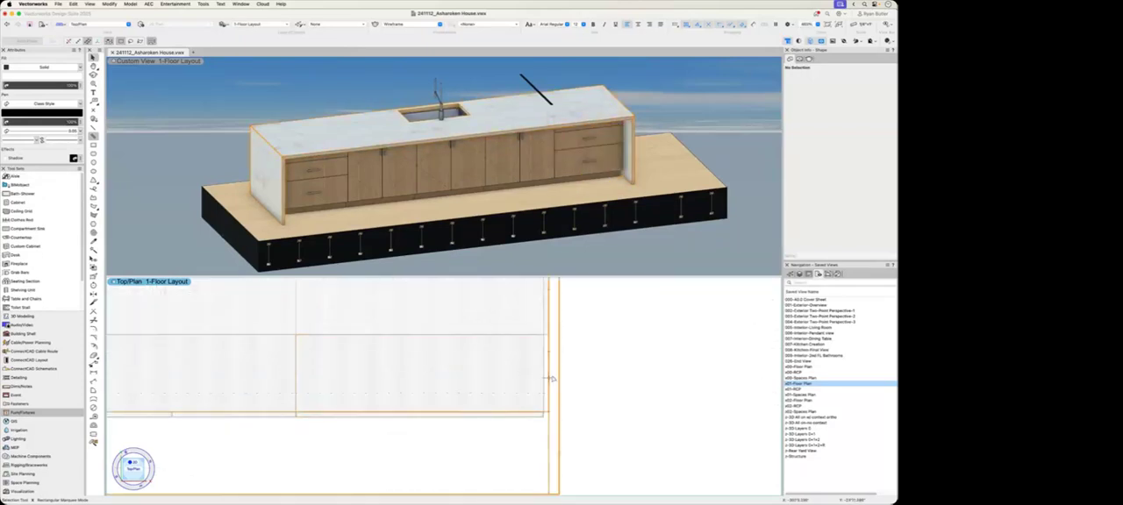
click(439, 370)
scroll(438, 370, down, 3)
alt+drag(520, 375, 550, 377)
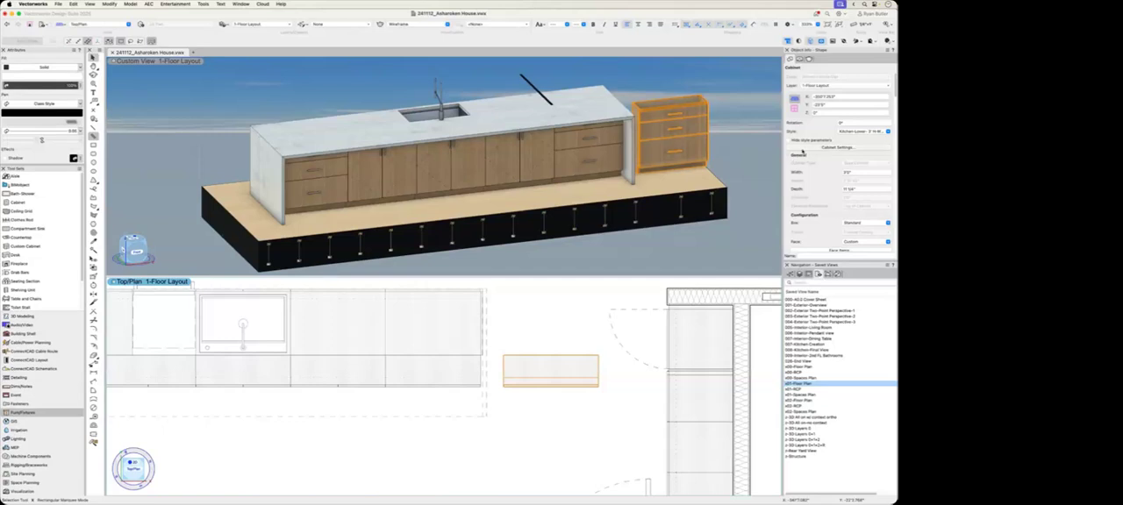
Step: Set the copied cabinet's box configuration to End Panel Left
click(833, 147)
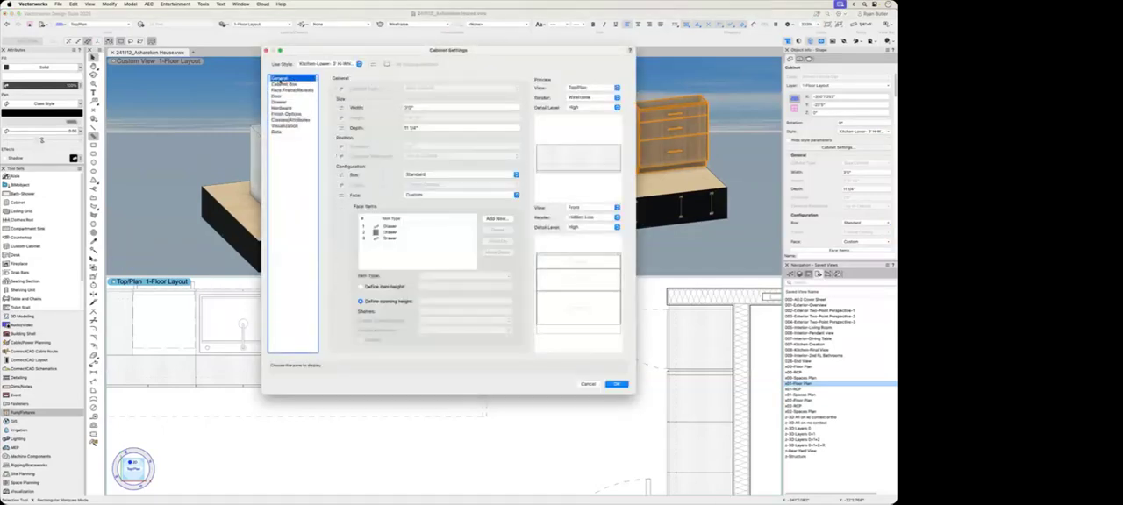
click(421, 175)
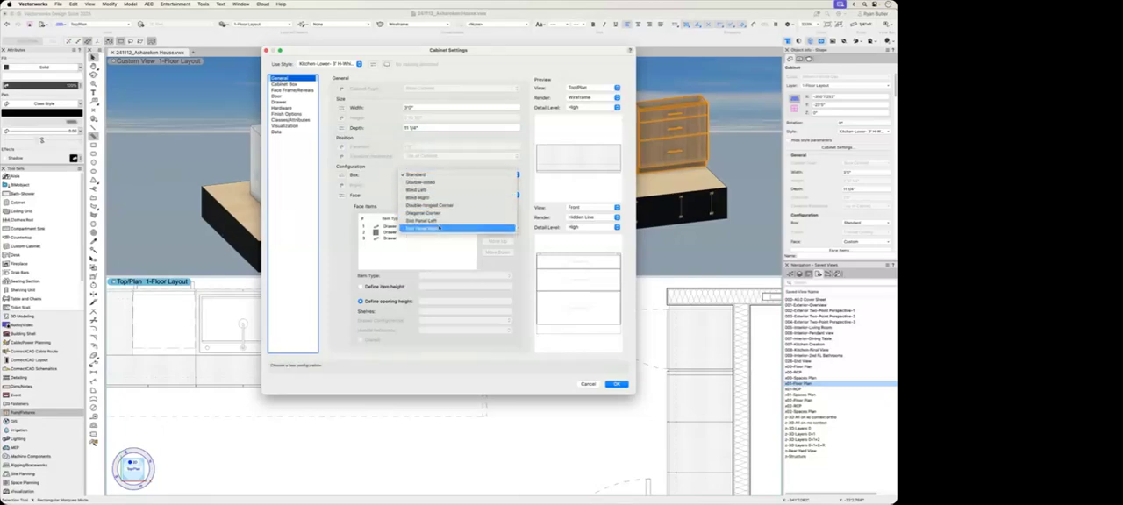
click(438, 221)
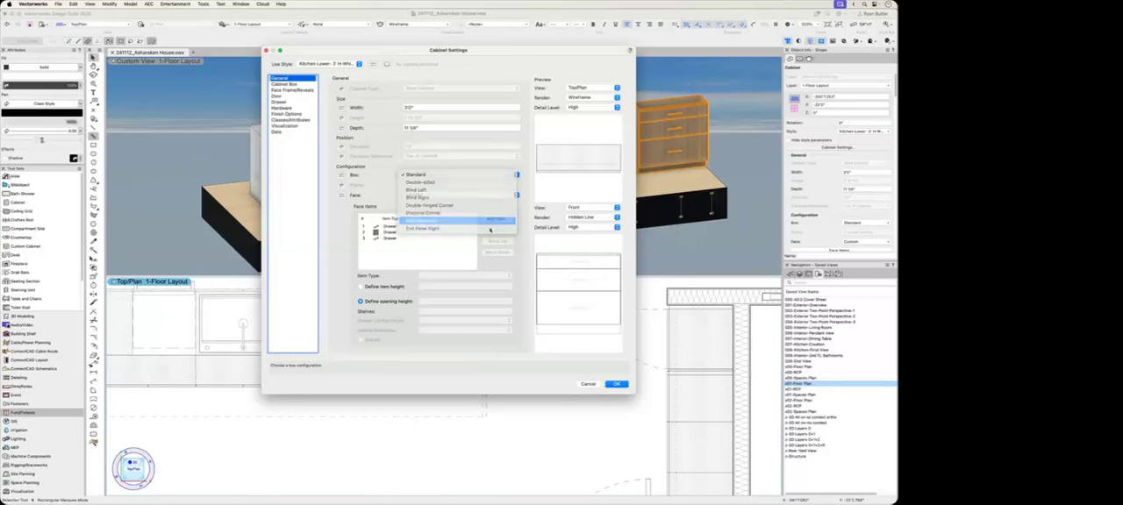
click(617, 385)
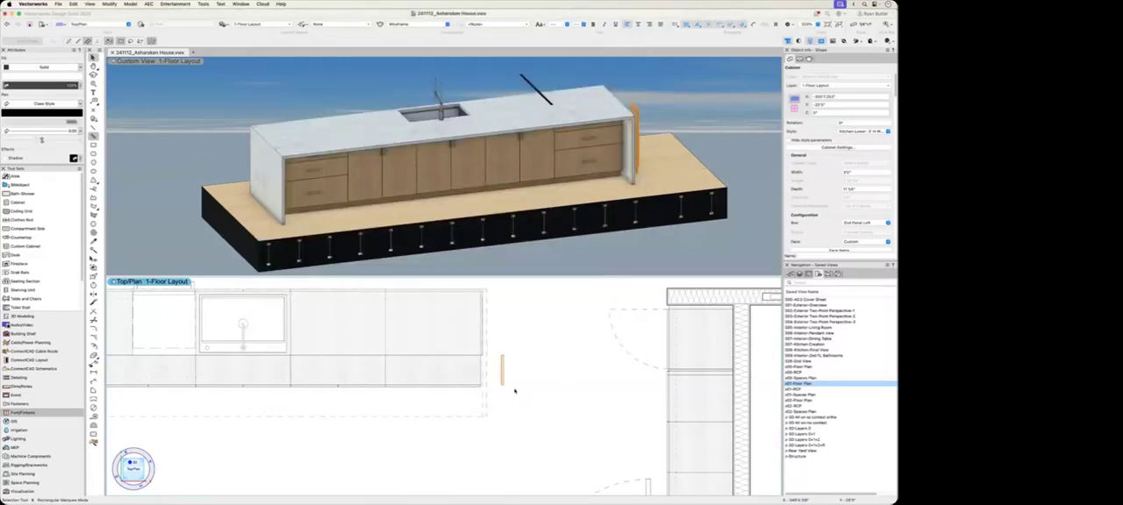
Step: Move the end panel against the end of the island's cabinet run in the plan view and deselect it
scroll(518, 311, up, 2)
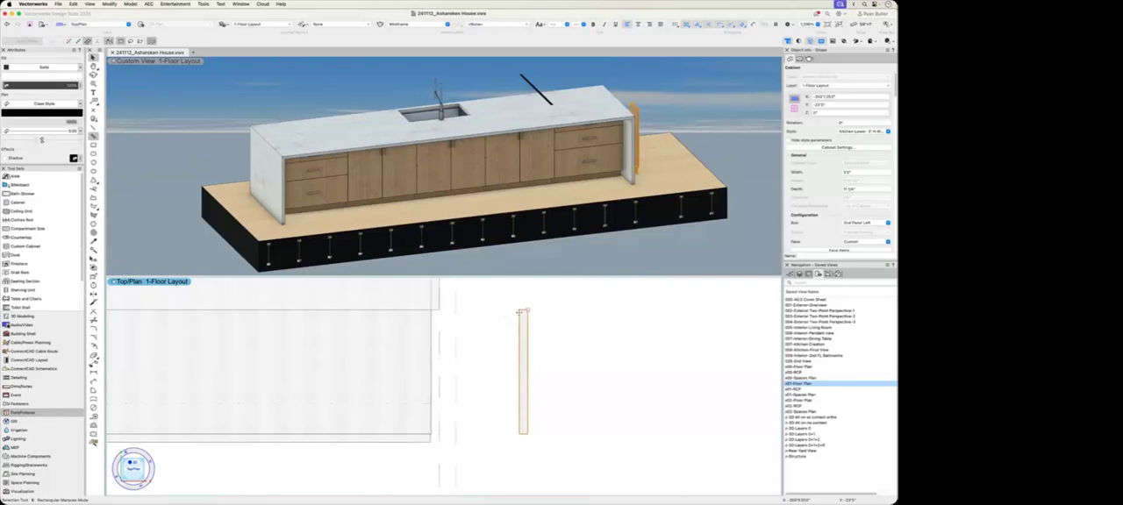
drag(527, 311, 448, 312)
scroll(506, 375, down, 3)
click(532, 385)
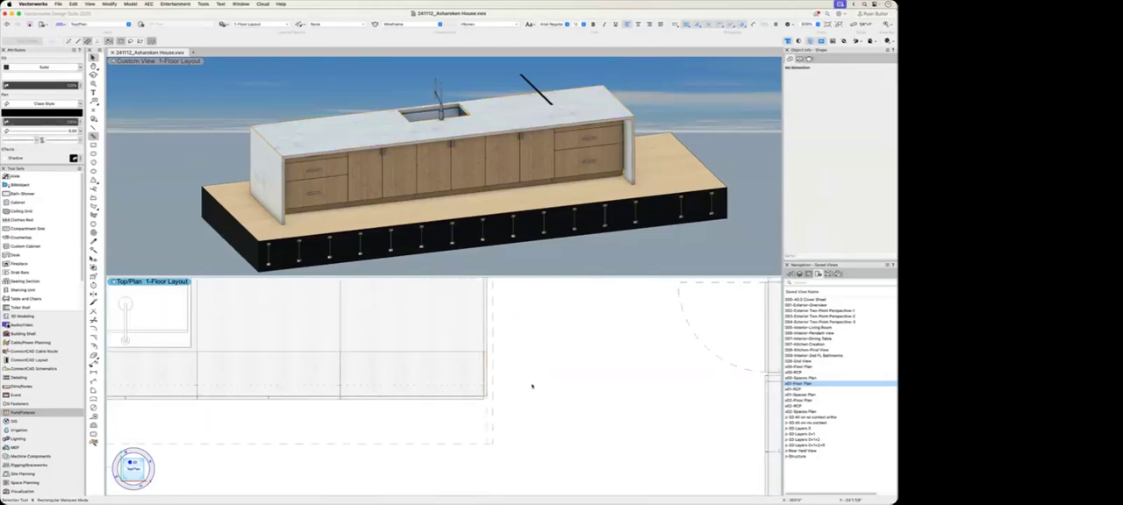
Step: Review the end panel's Cabinet Box settings and leave them without applying any edits
scroll(518, 383, down, 2)
click(505, 382)
click(828, 148)
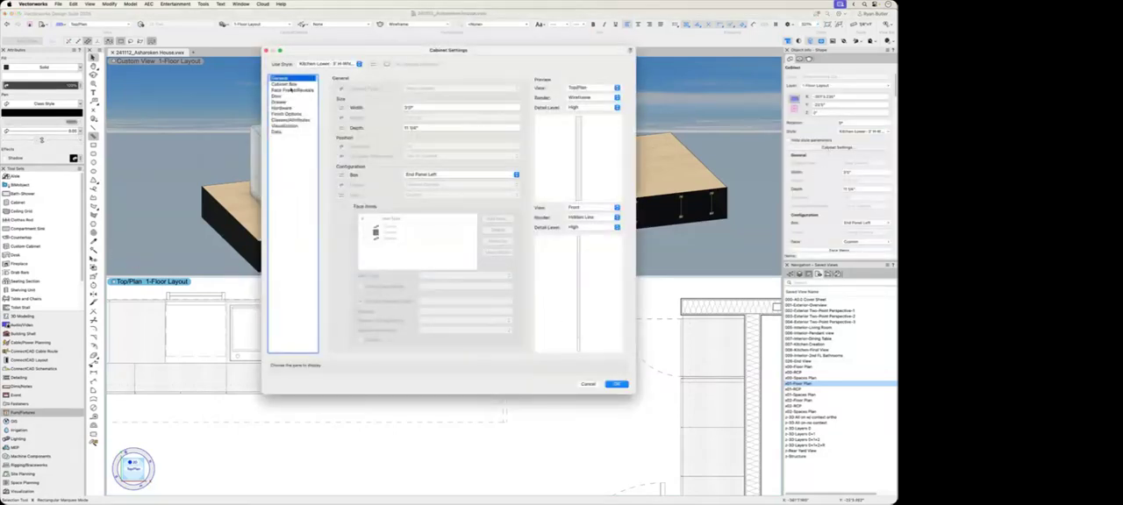
click(286, 84)
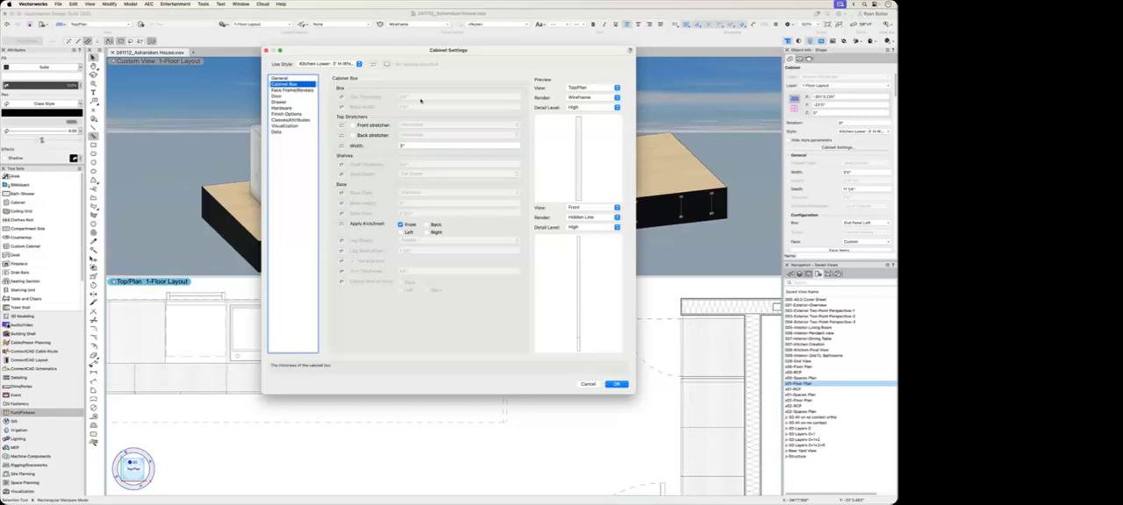
click(599, 386)
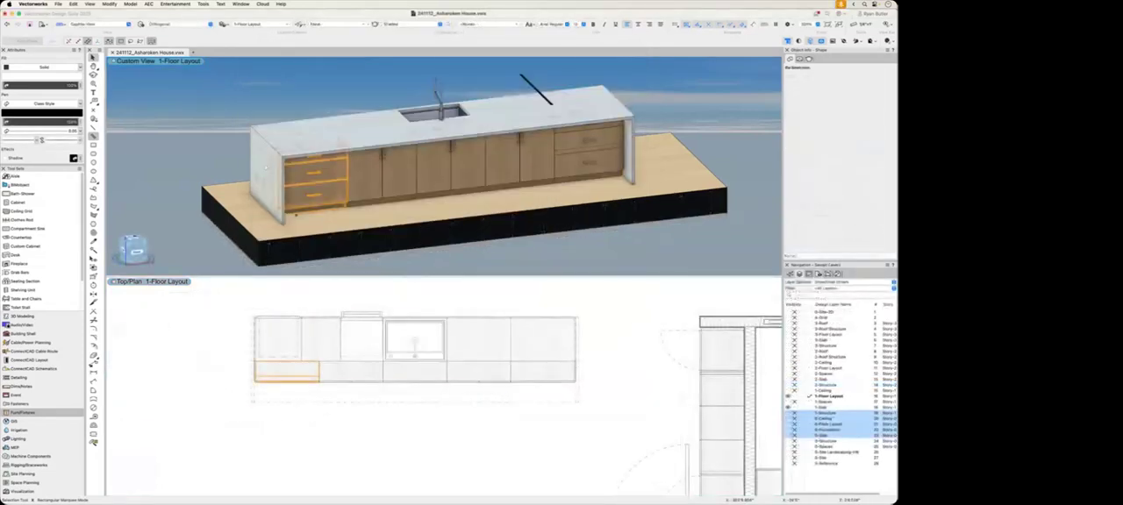
Step: Try deleting the dishwasher from the kitchen island and undo the deletion
super+middle_drag(257, 168, 699, 203)
scroll(399, 151, up, 5)
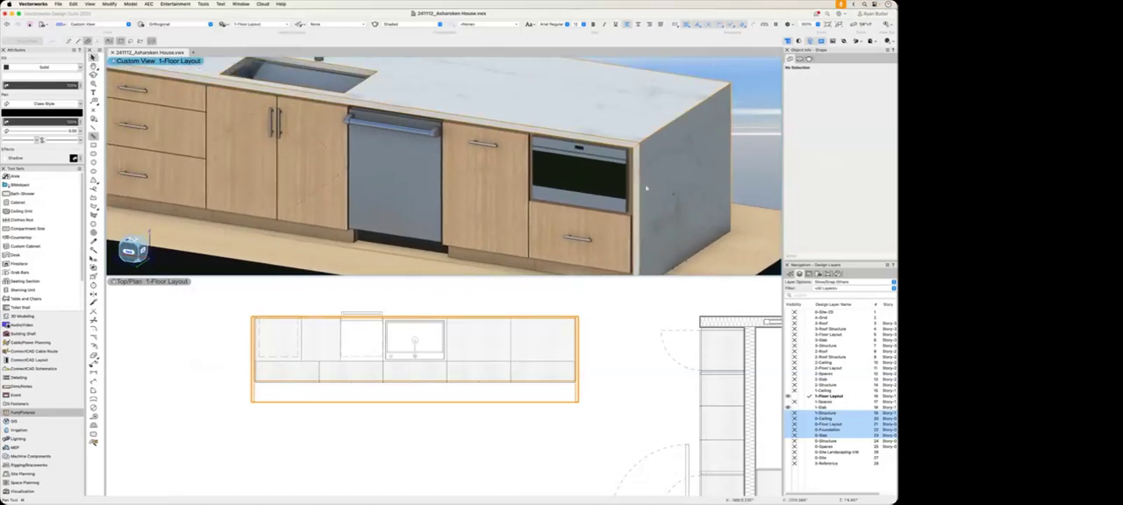
click(399, 198)
key(Delete)
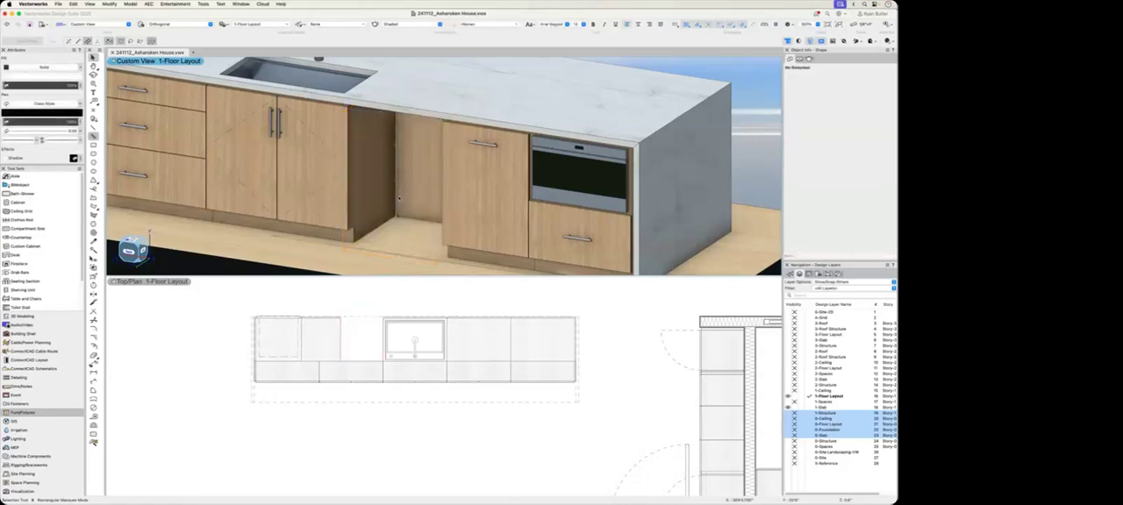
key(super+z)
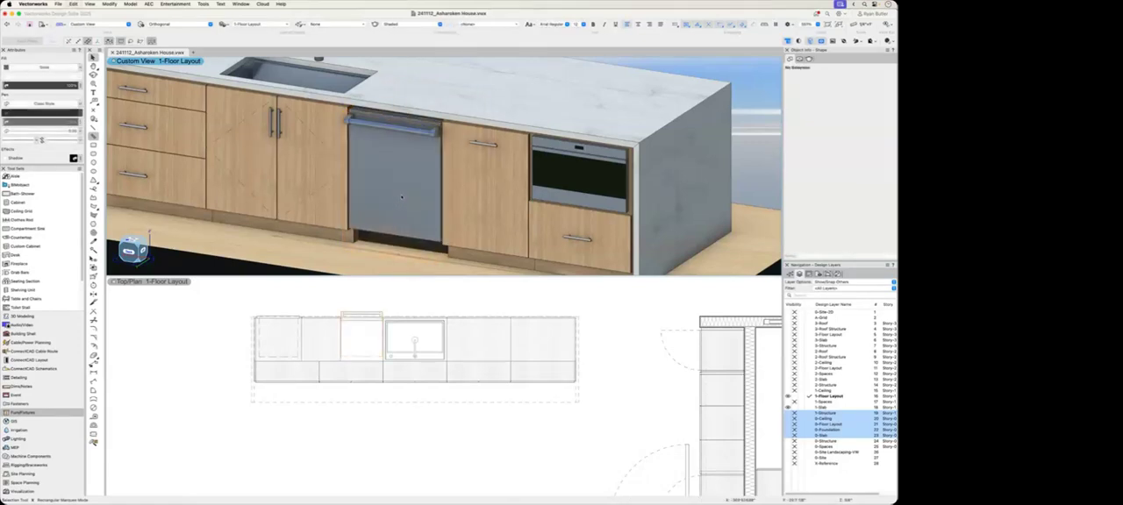
Step: Try deleting the built-in oven from the island's end cabinet and undo the deletion
click(572, 180)
key(Delete)
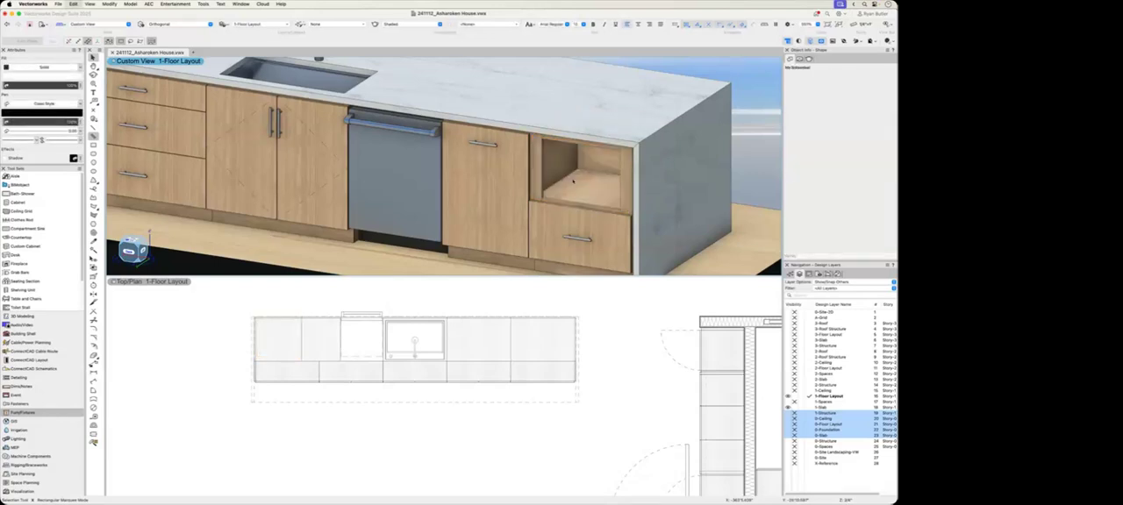
key(super+z)
Step: Open the settings of the island's end cabinet that houses the built-in oven
scroll(628, 200, up, 5)
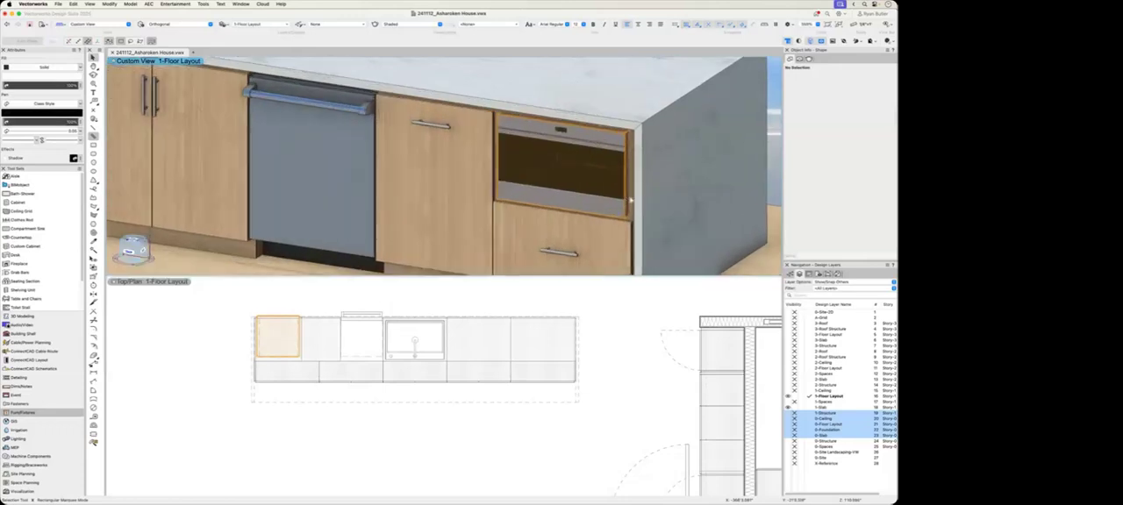
click(286, 342)
scroll(286, 342, up, 3)
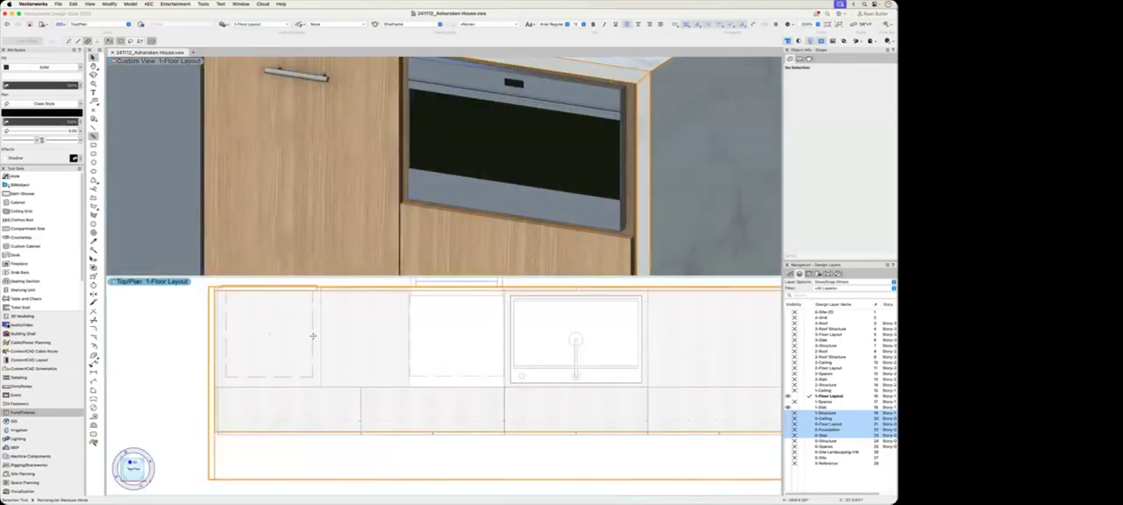
click(321, 330)
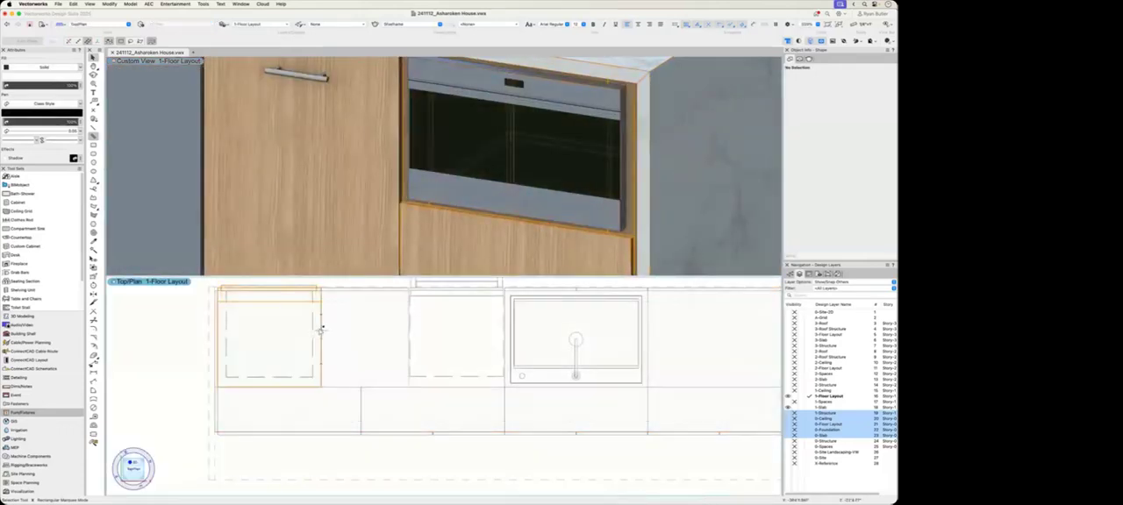
click(556, 151)
double_click(556, 151)
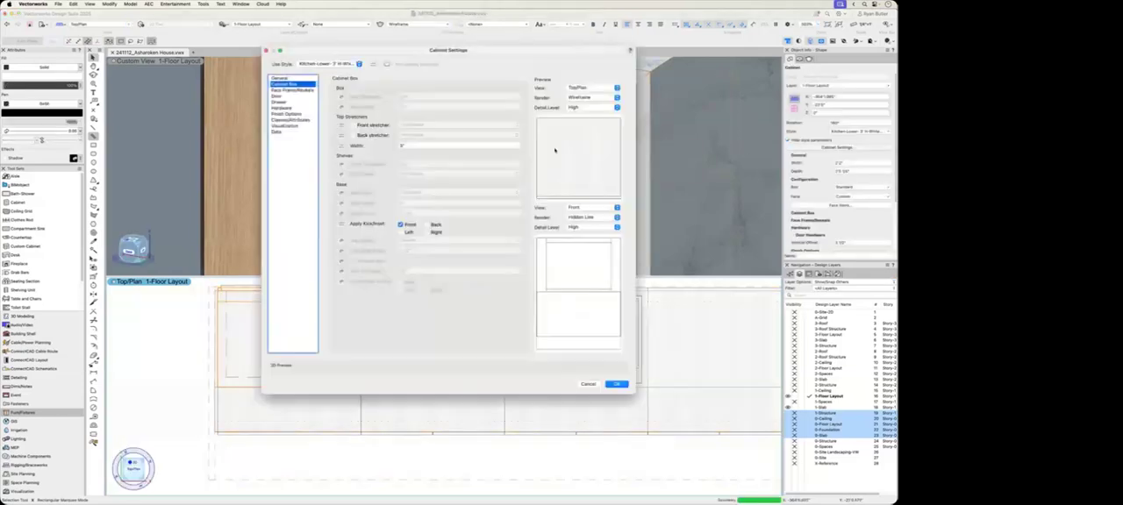
Step: Examine the Appliance Opening face item's type options and the Face Frame/Reveals stile width, then close the settings
click(279, 78)
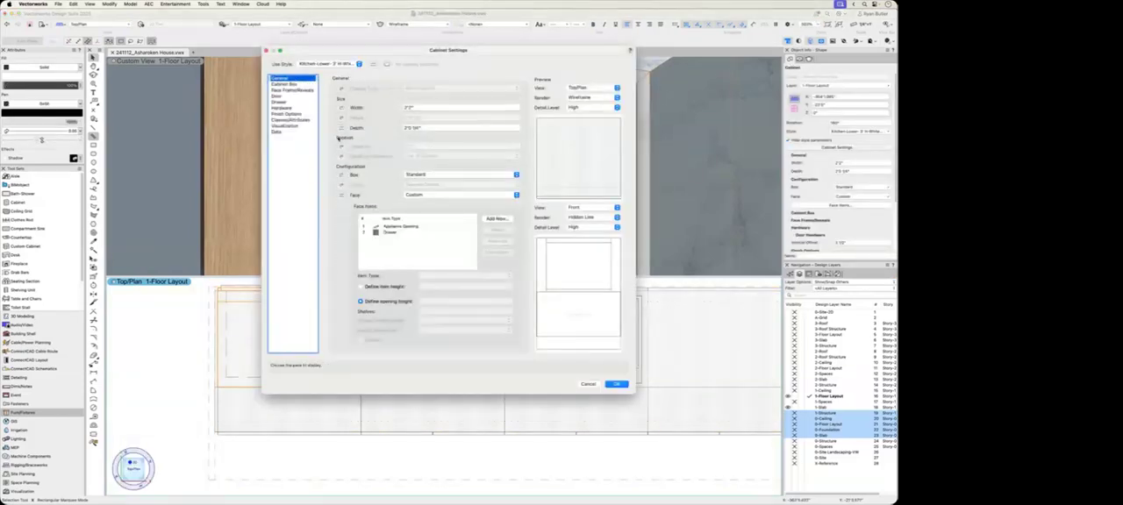
click(399, 227)
click(466, 277)
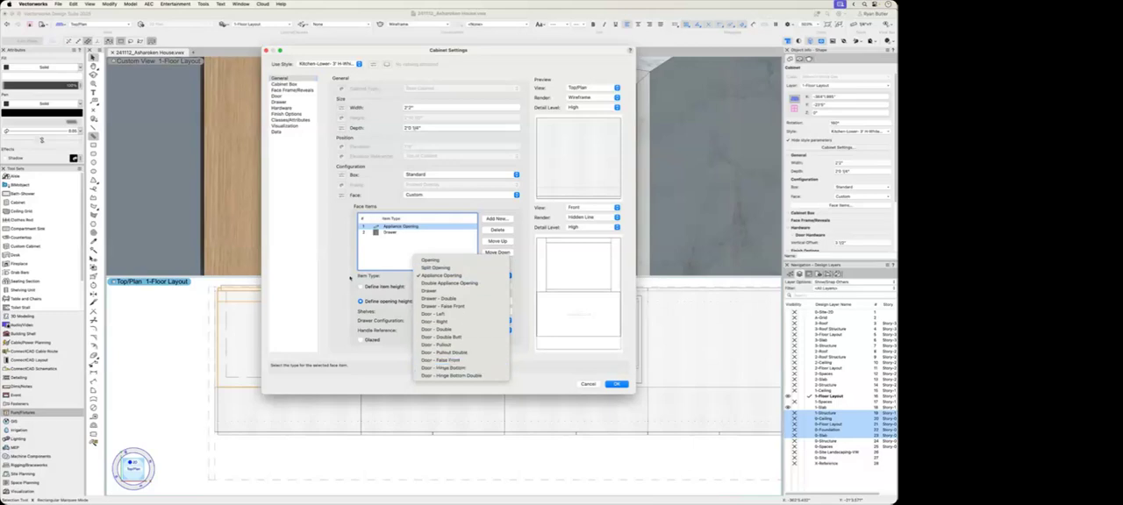
click(350, 277)
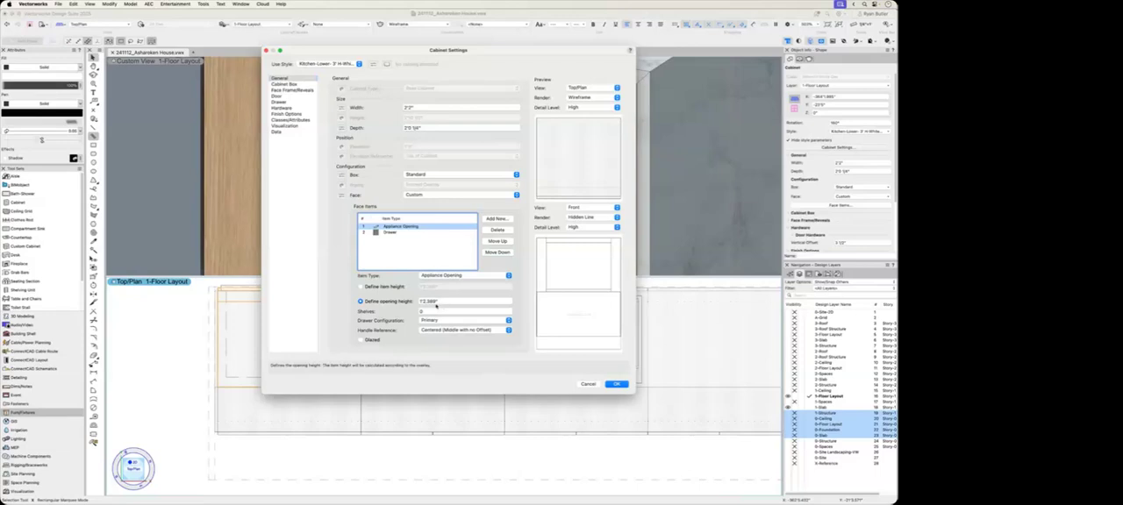
click(292, 89)
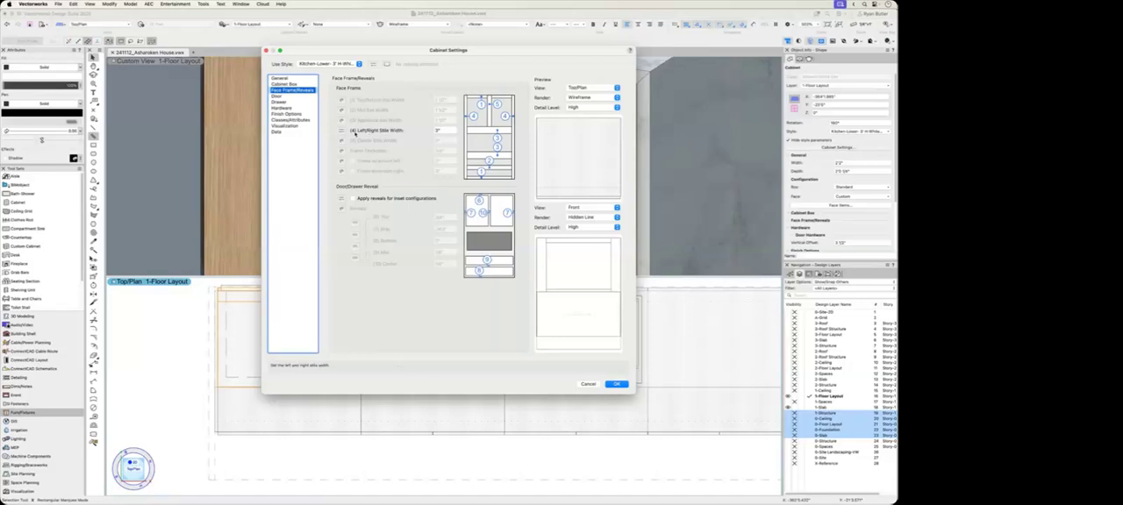
key(Return)
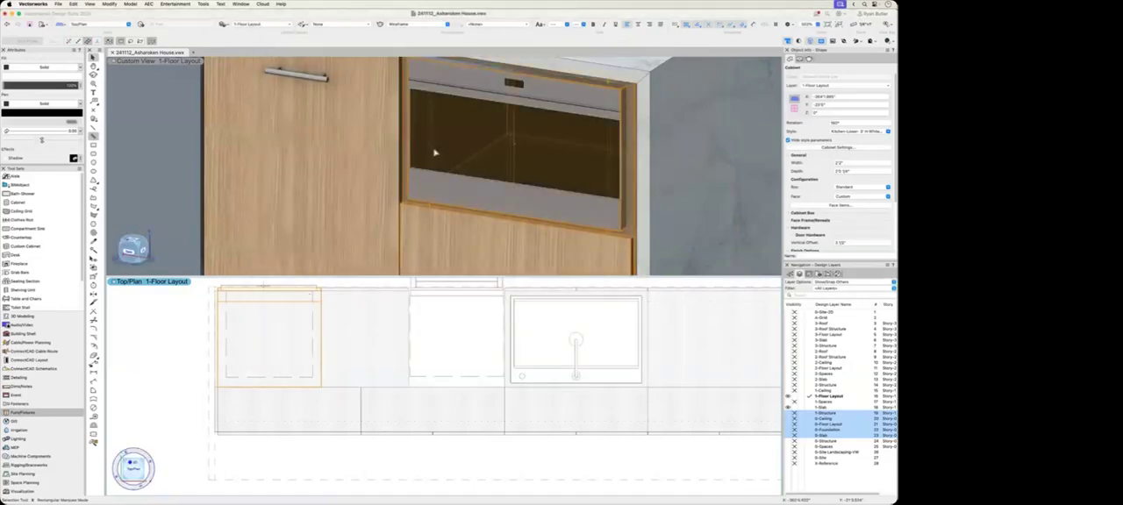
Step: Delete the existing countertop from the kitchen island, leaving the cabinets and appliances in place
click(173, 398)
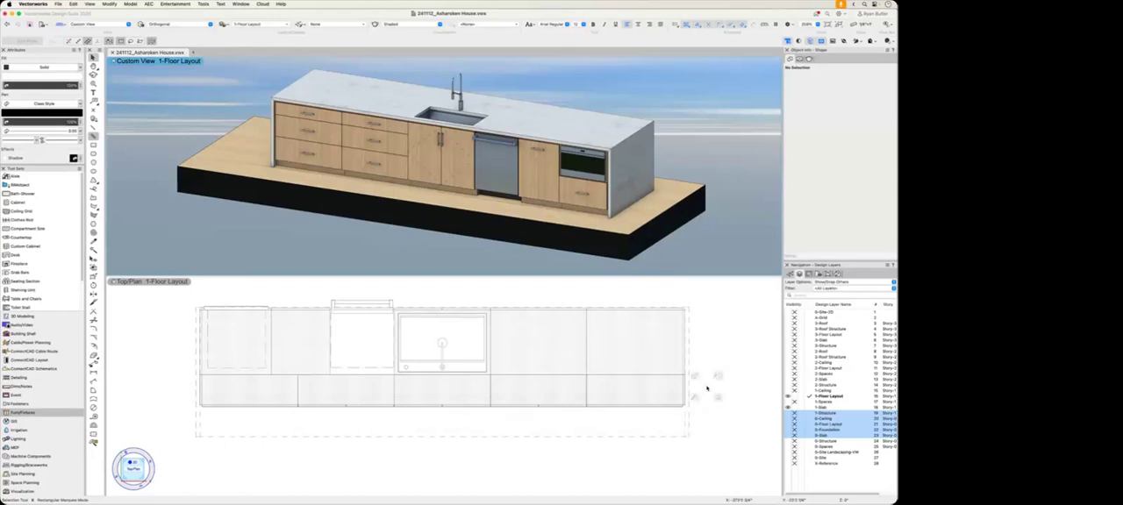
click(668, 435)
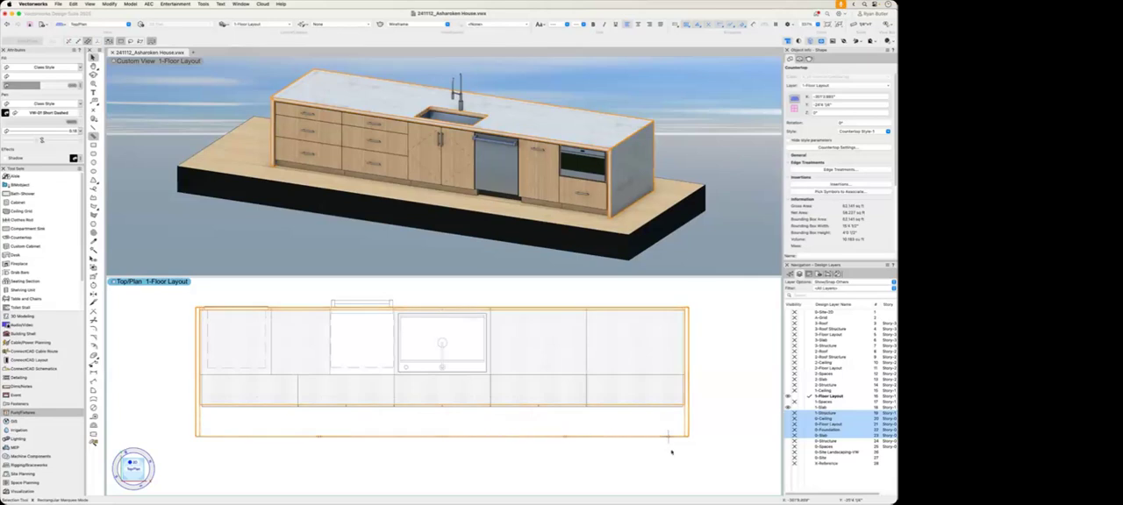
key(Delete)
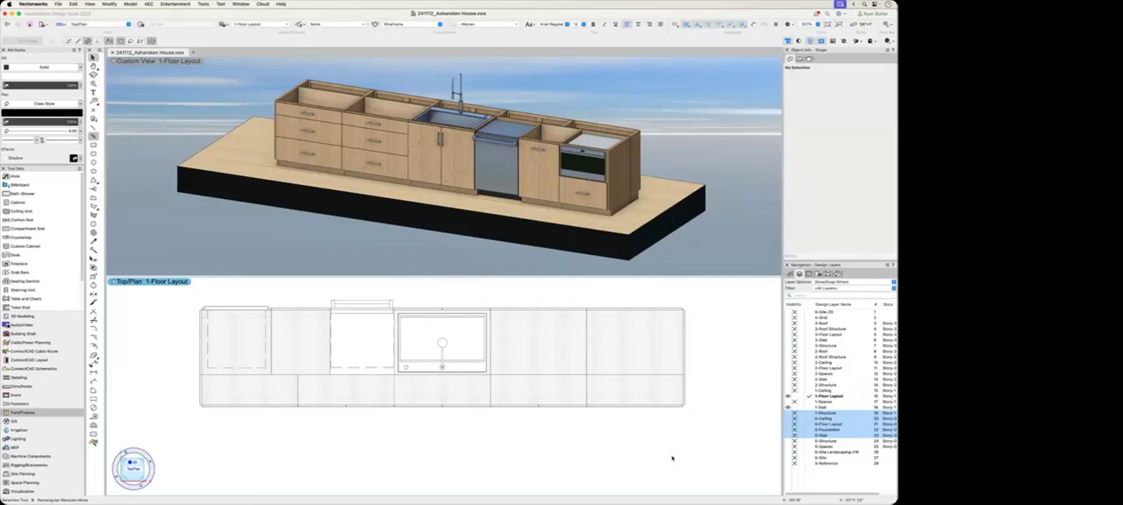
Step: Try creating a countertop over all the island cabinets with the Countertop tool's Marquee Mode, and undo it
click(54, 239)
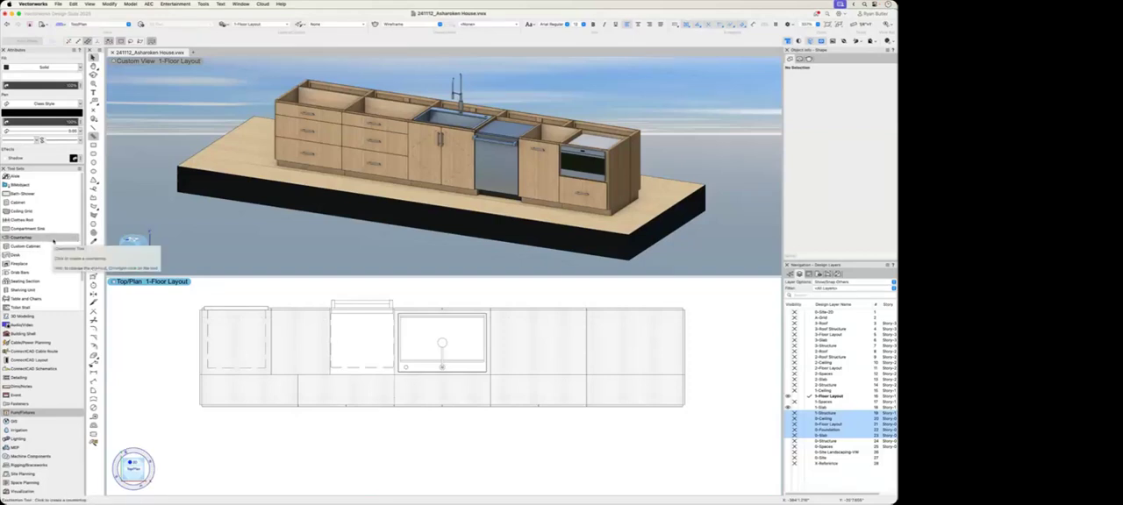
click(53, 239)
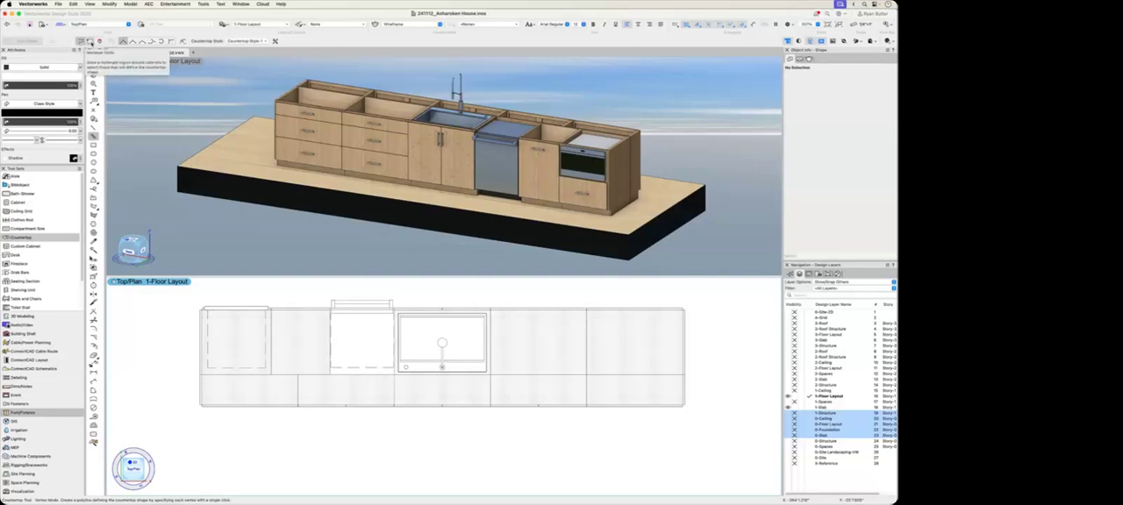
click(88, 41)
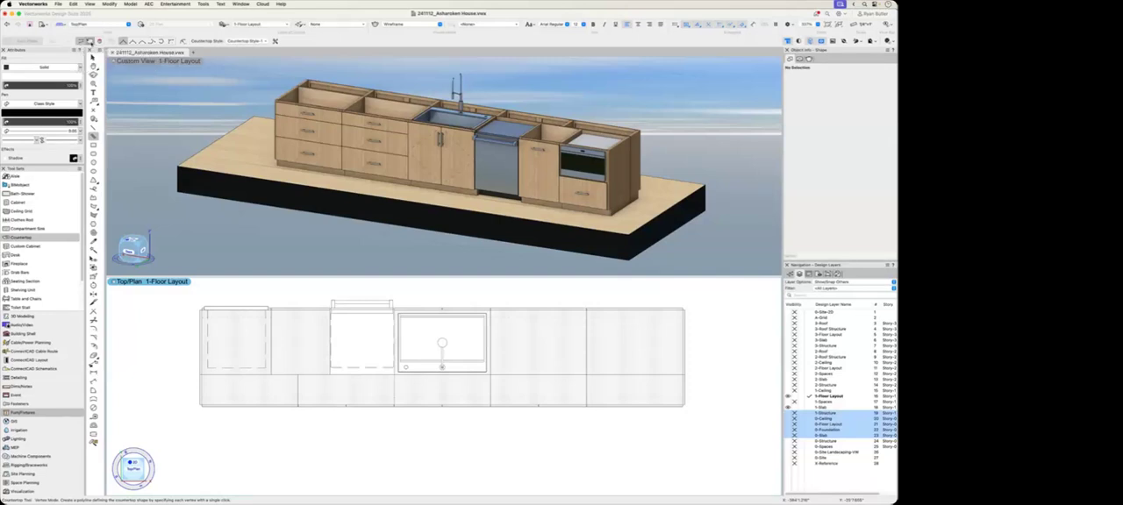
drag(172, 300, 711, 446)
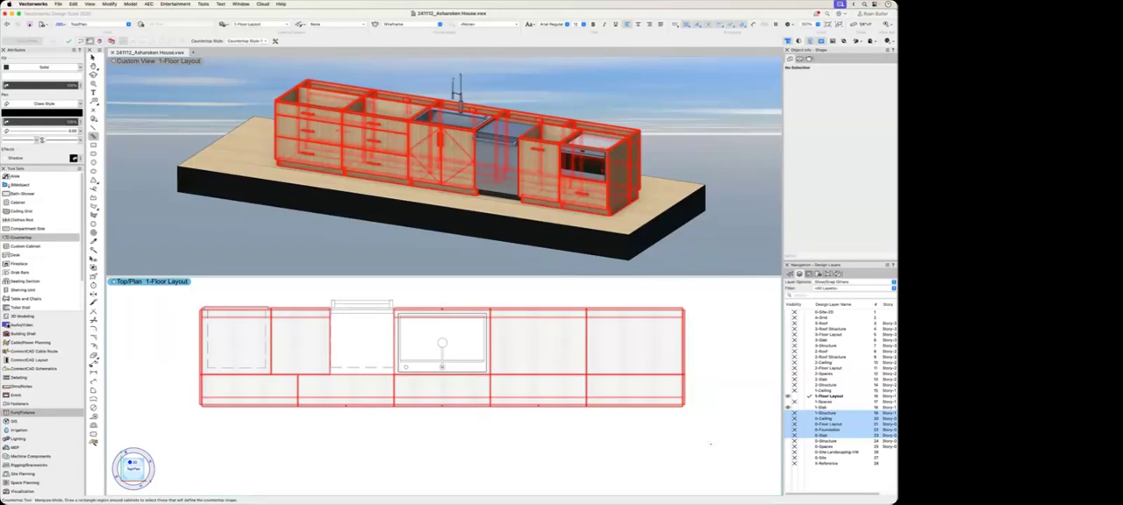
click(70, 41)
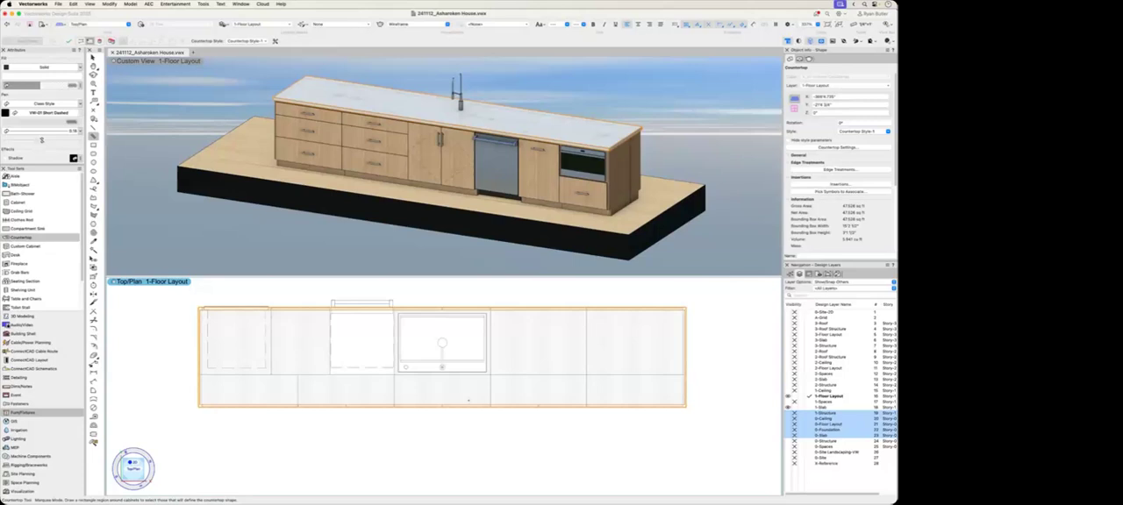
key(super+z)
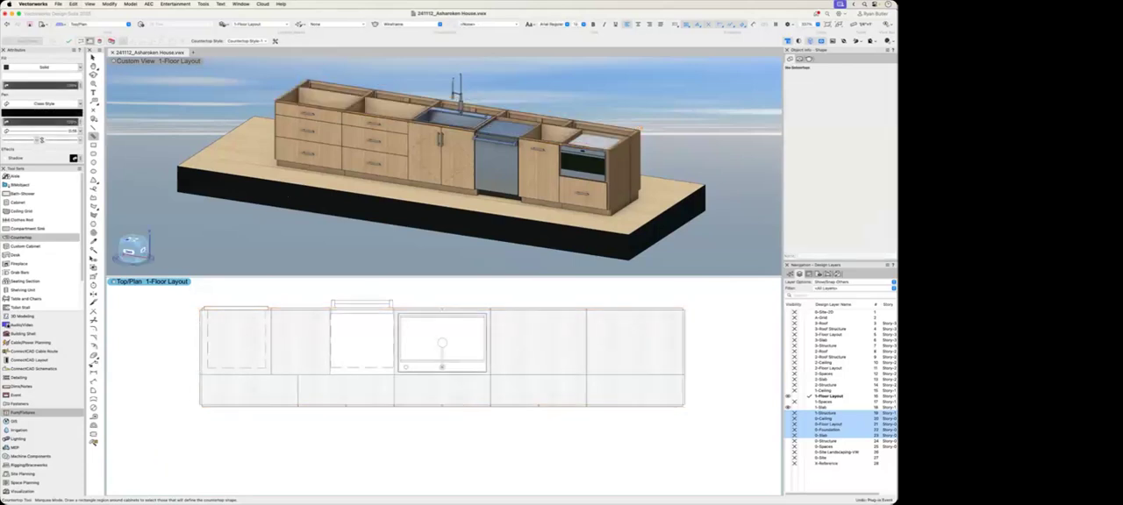
Step: Switch the Countertop tool to Pick Mode for choosing the island cabinets individually
click(100, 41)
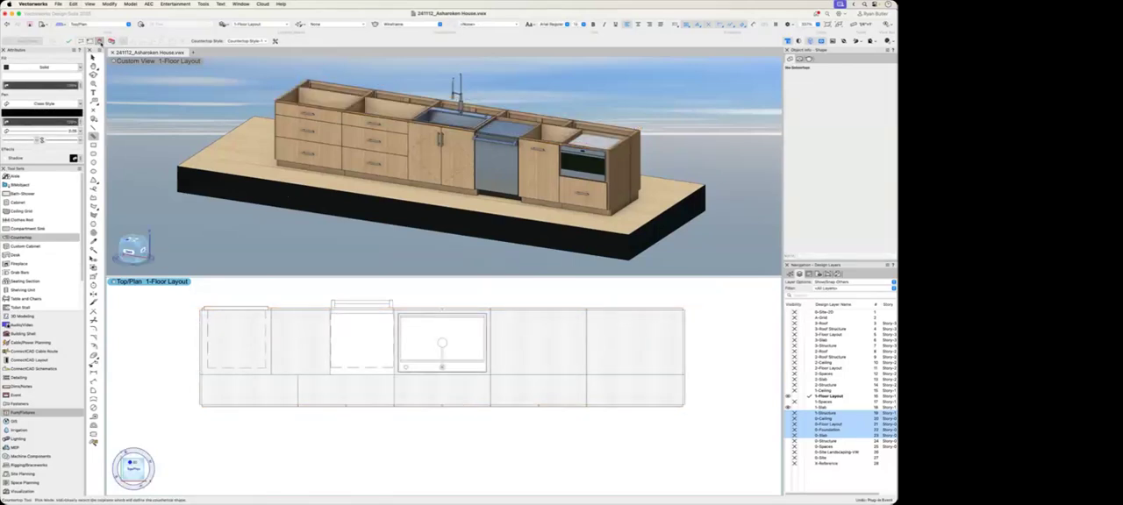
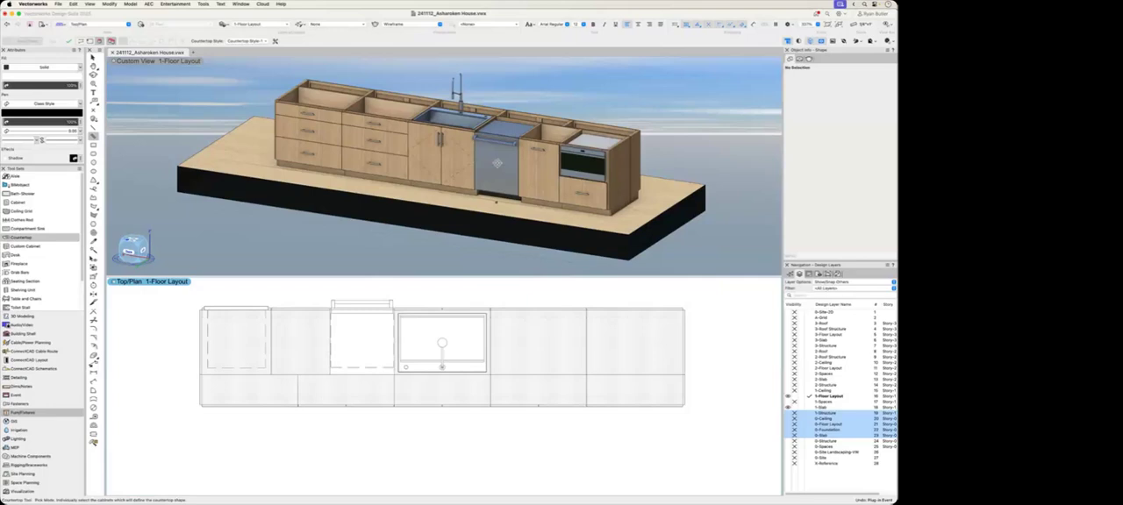
Step: Pick each of the island's cabinets individually and generate a countertop over them with the Countertop tool, ending with nothing selected
click(230, 314)
click(316, 331)
click(430, 311)
click(524, 318)
click(636, 325)
click(680, 390)
click(537, 390)
click(441, 390)
click(345, 391)
click(257, 386)
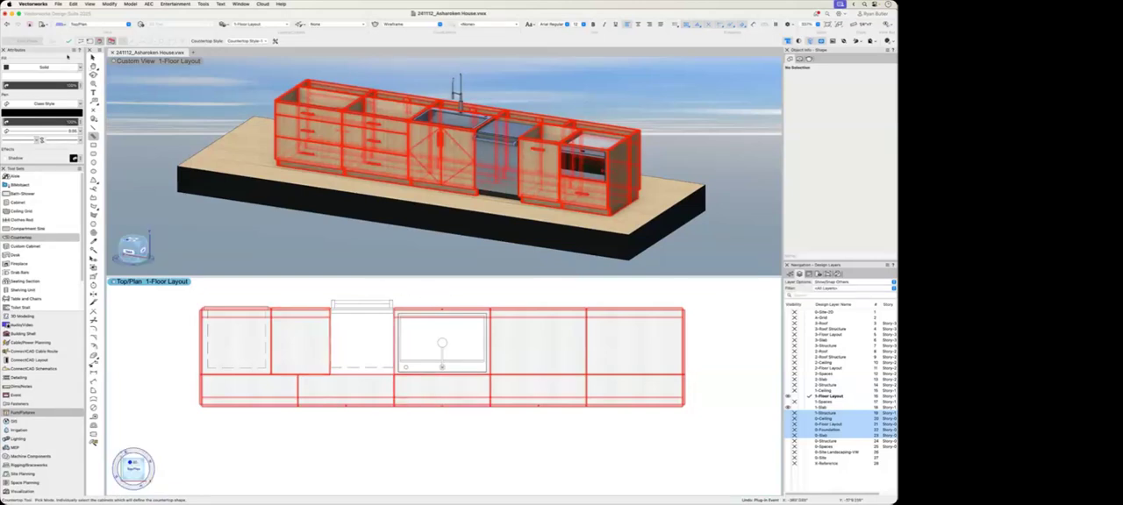
key(Return)
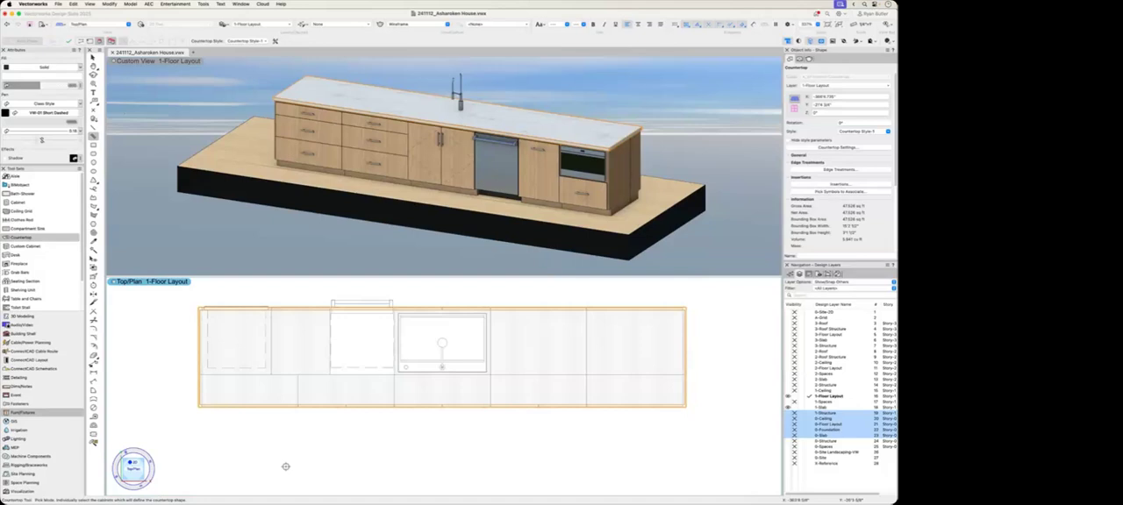
key(x)
click(401, 431)
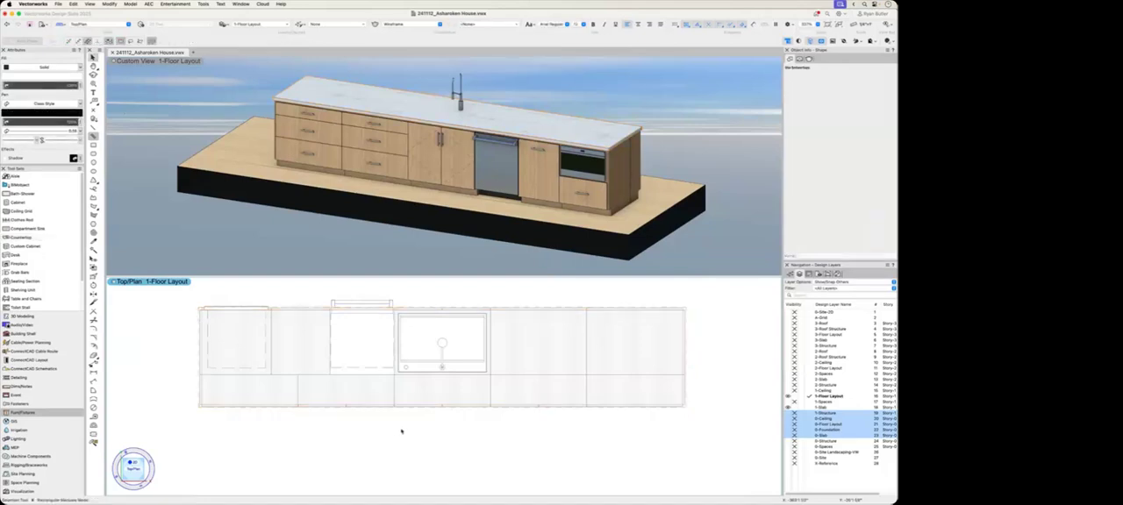
Step: Examine the new countertop's General, Edge Treatments, Insertions, Attributes and Data settings, and close them without changes
click(504, 406)
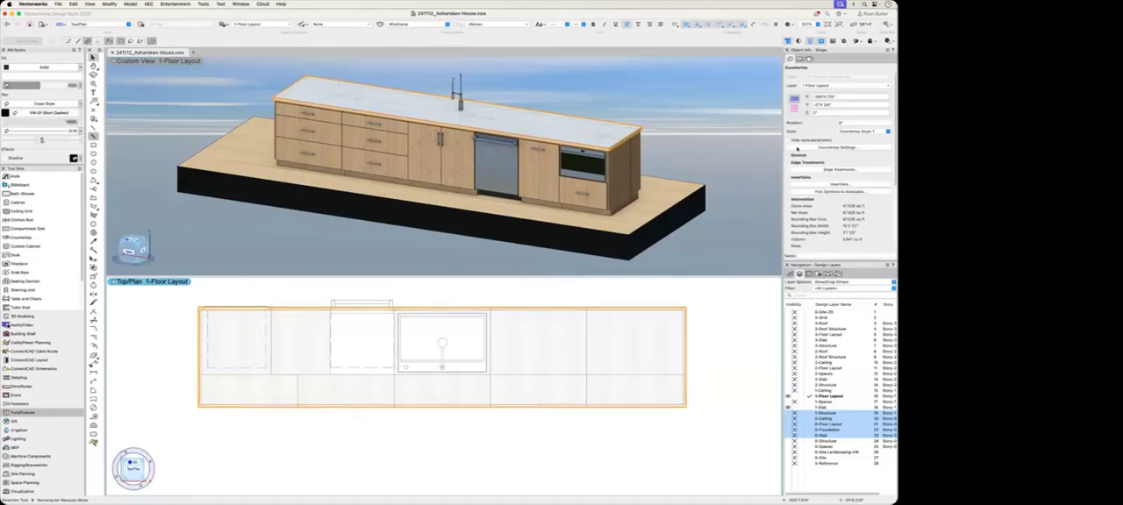
click(798, 147)
drag(534, 250, 540, 216)
click(314, 239)
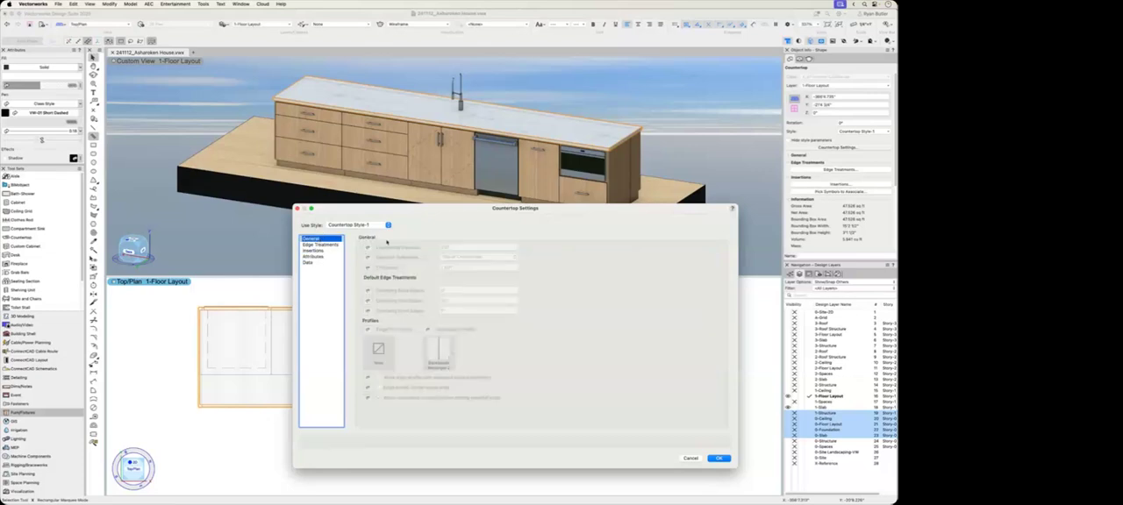
click(314, 245)
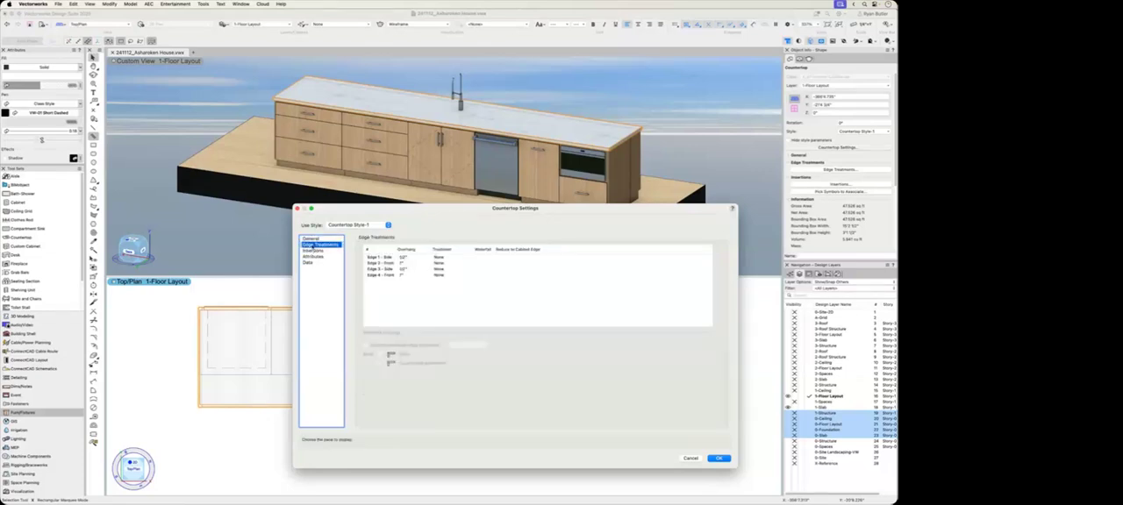
click(312, 251)
click(314, 256)
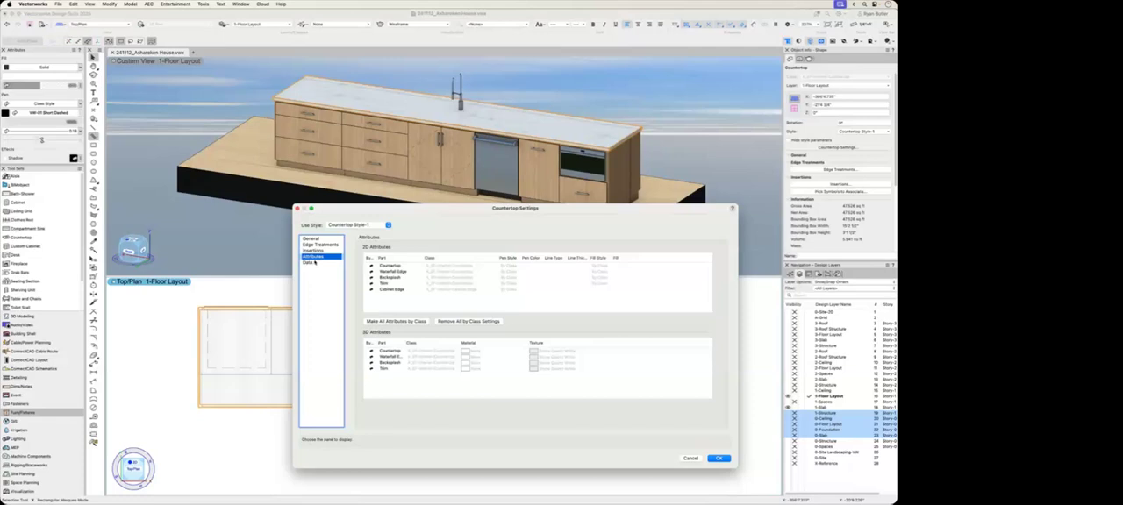
click(310, 239)
click(314, 263)
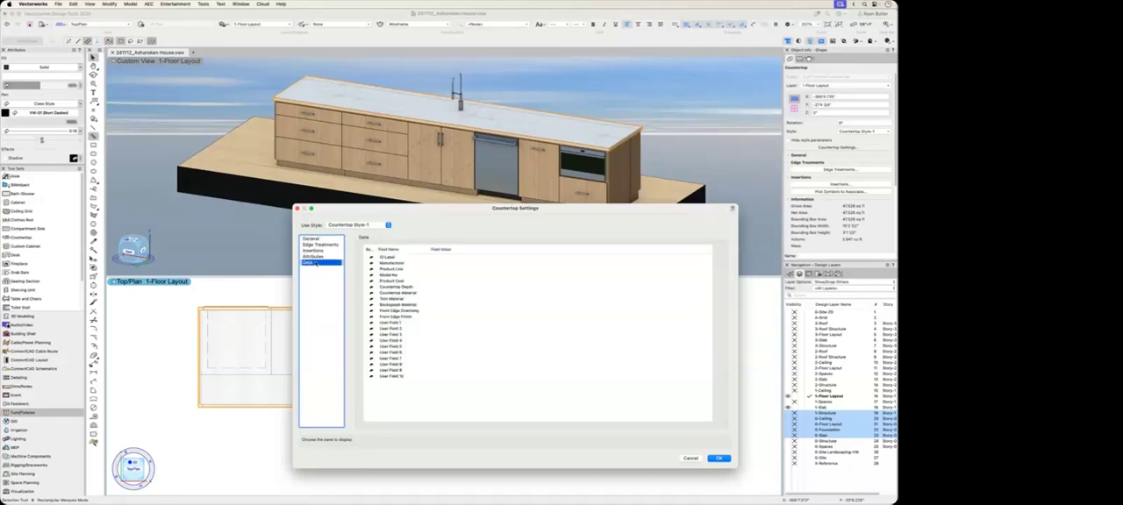
click(691, 458)
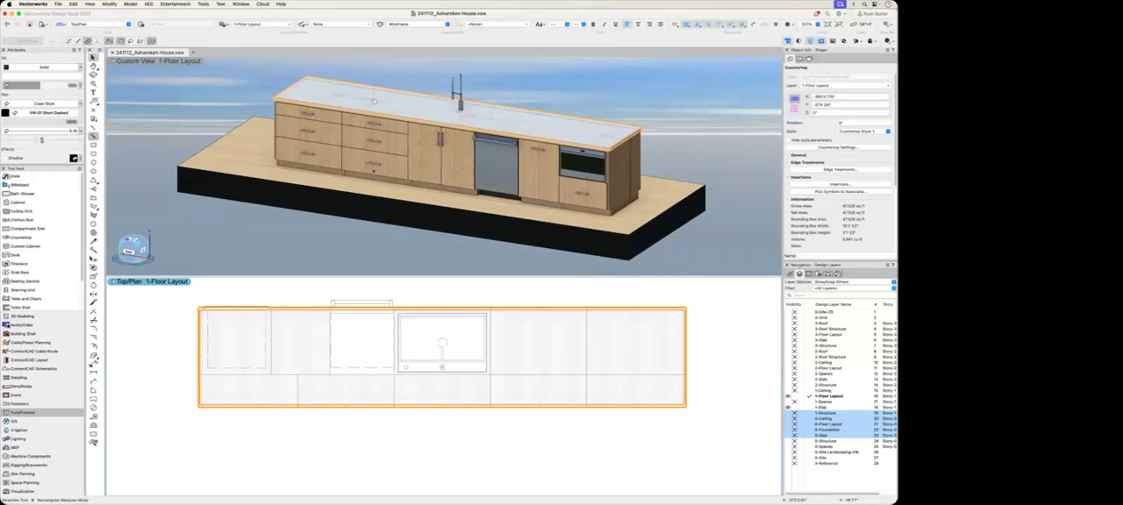
Step: Convert the island countertop from its style to unstyled
click(863, 131)
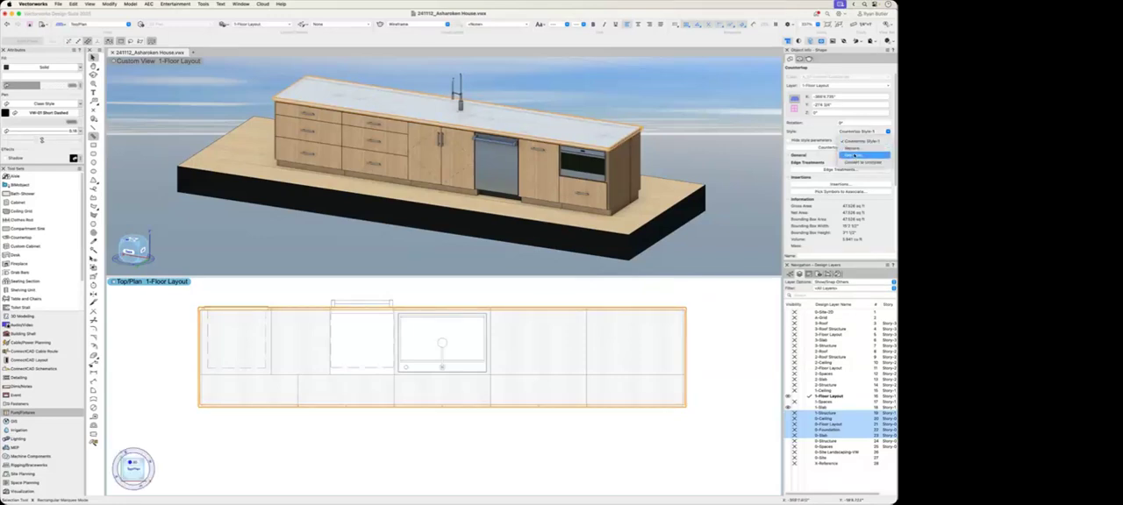
click(855, 163)
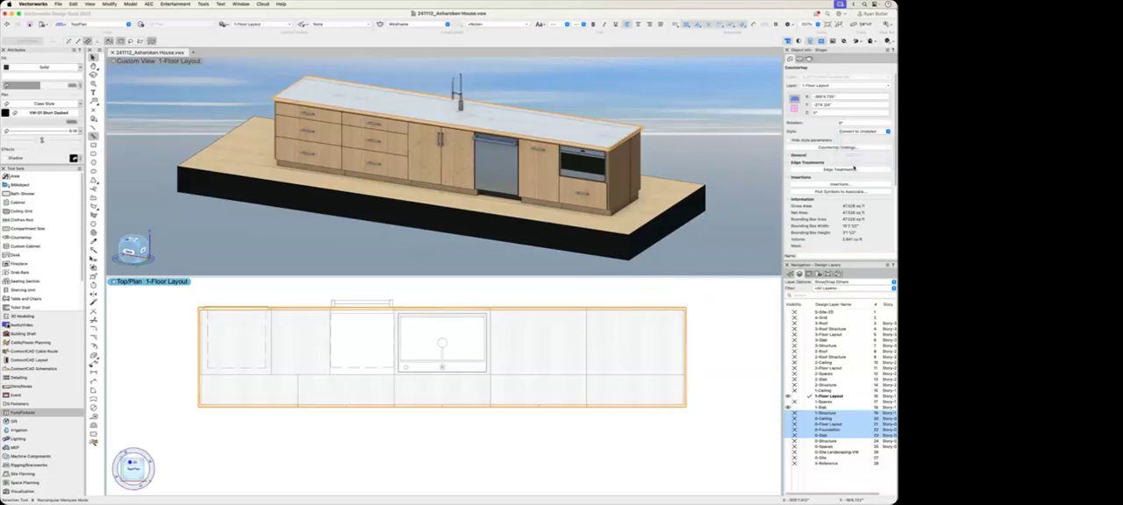
click(721, 131)
Step: Enable a waterfall on both side edges of the countertop, Edge 1 and Edge 3, in its edge treatments
click(602, 130)
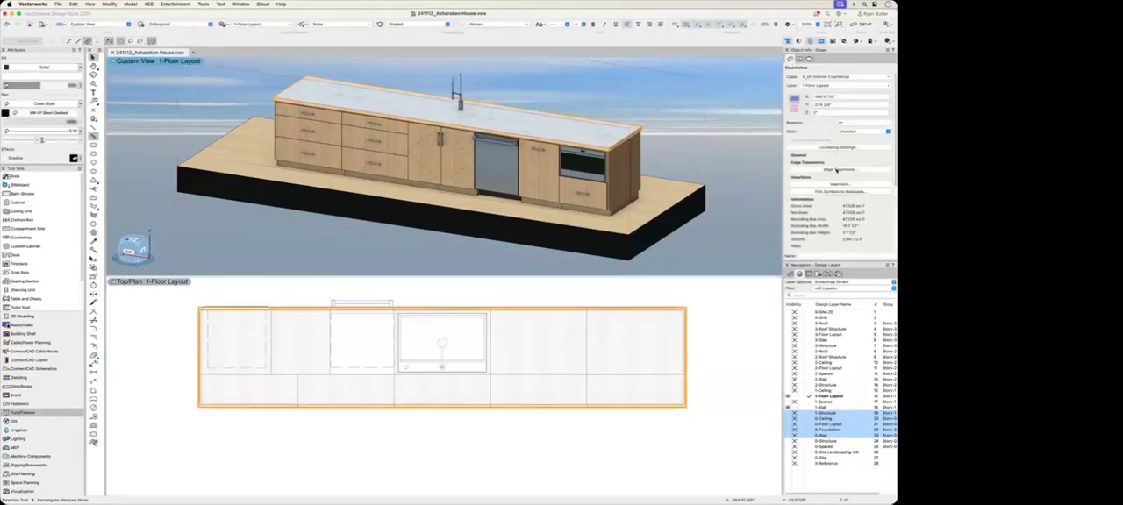
click(838, 170)
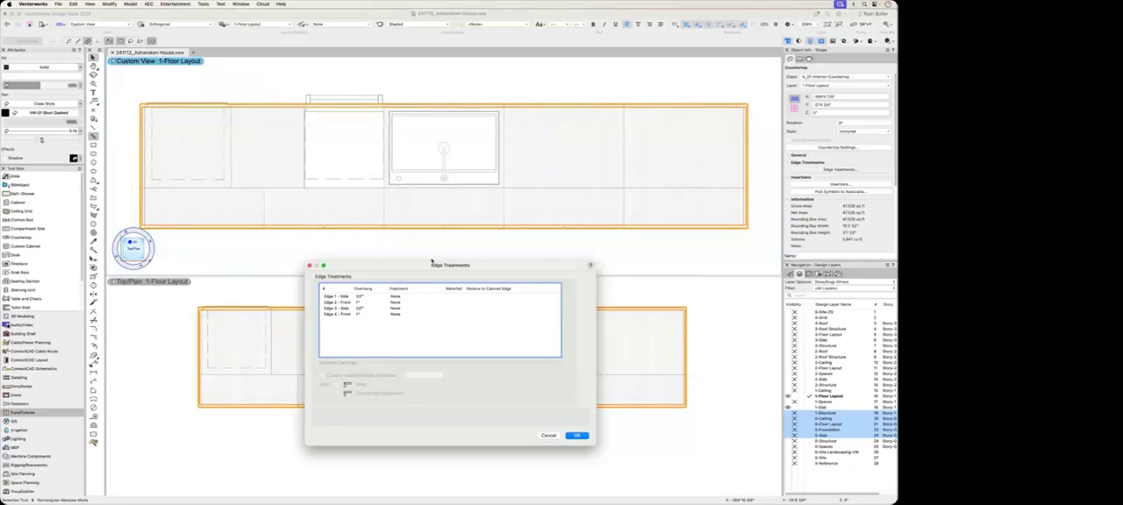
drag(478, 271, 492, 265)
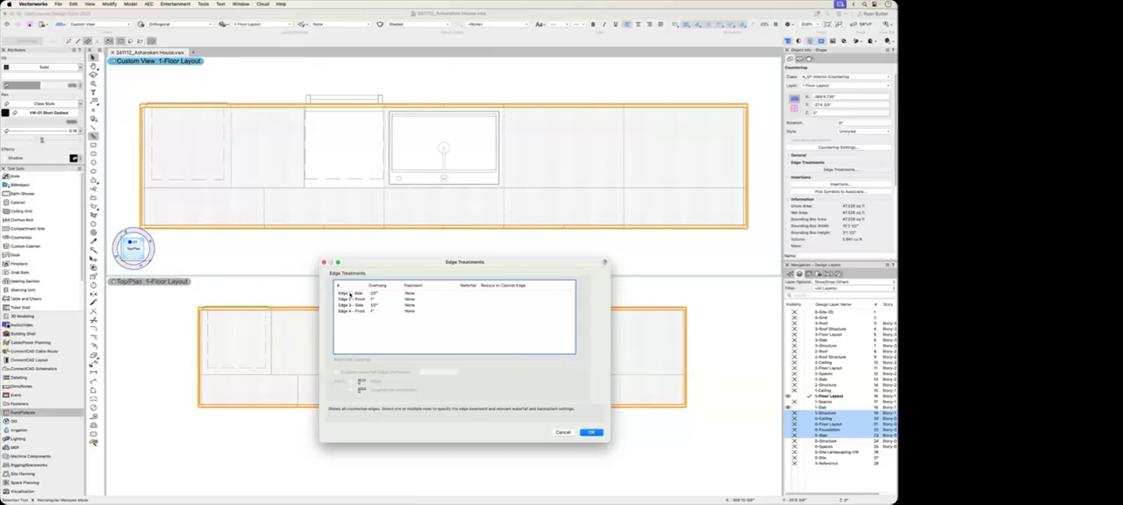
click(349, 294)
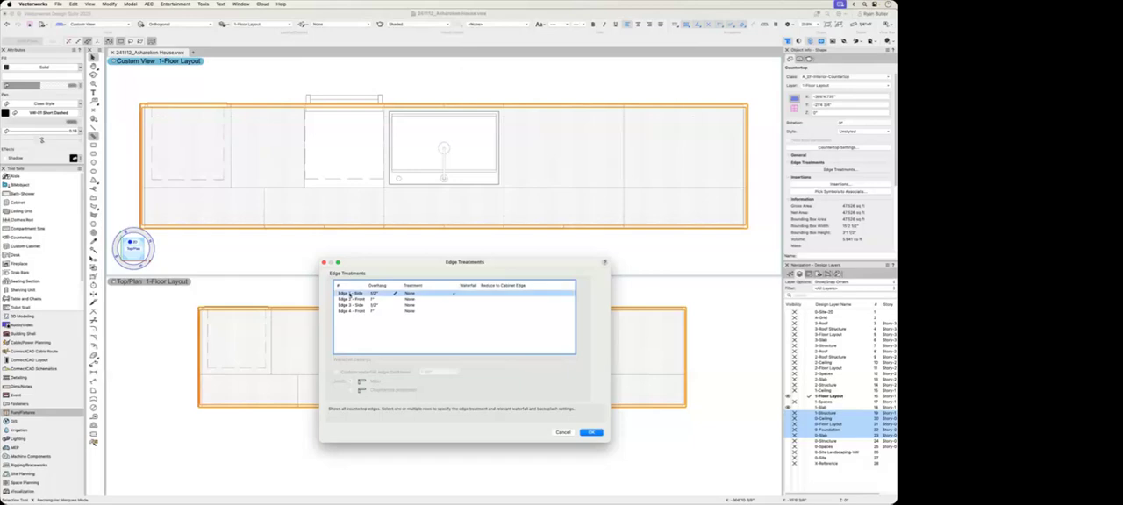
click(409, 294)
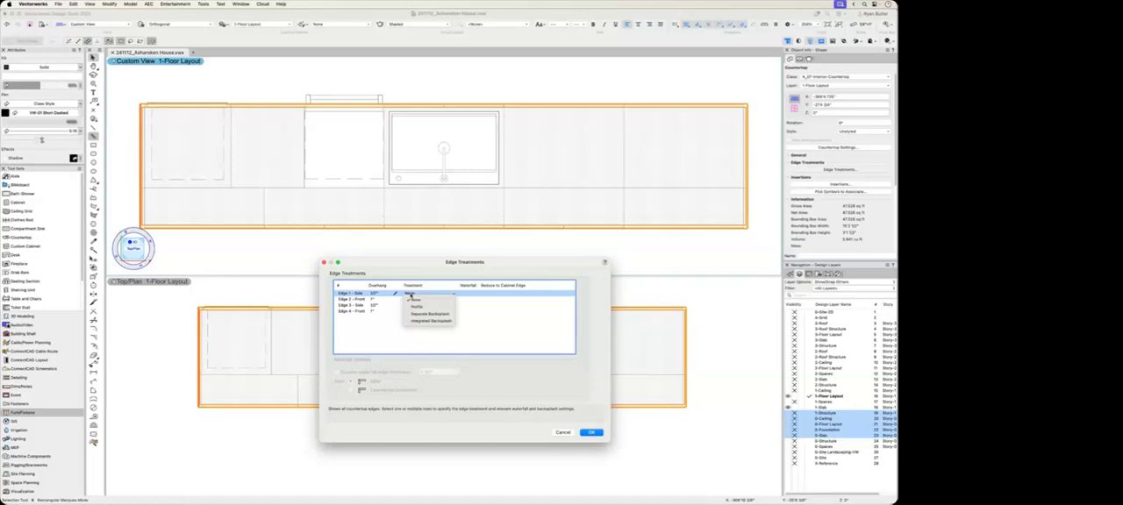
click(358, 295)
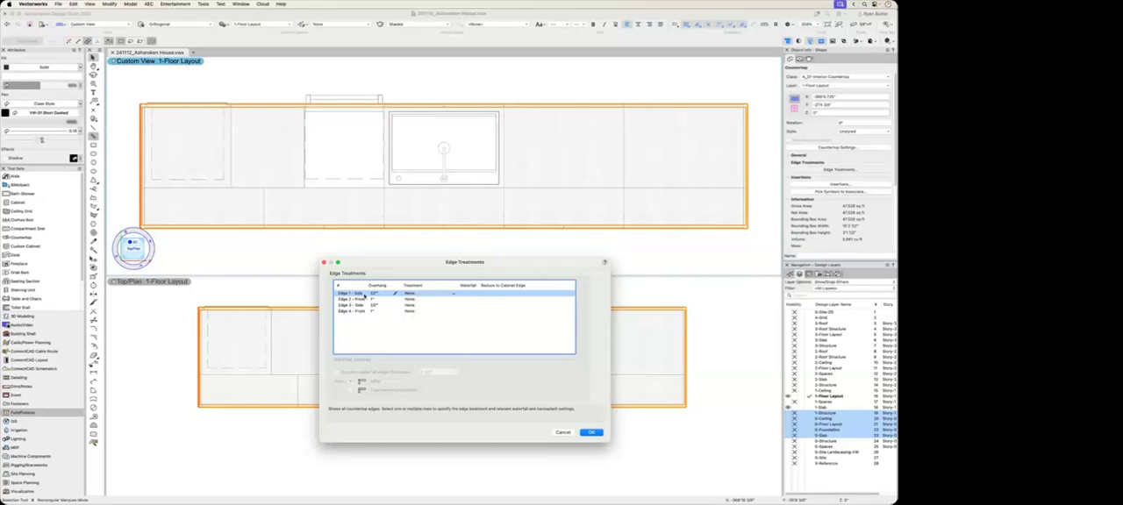
super+click(359, 306)
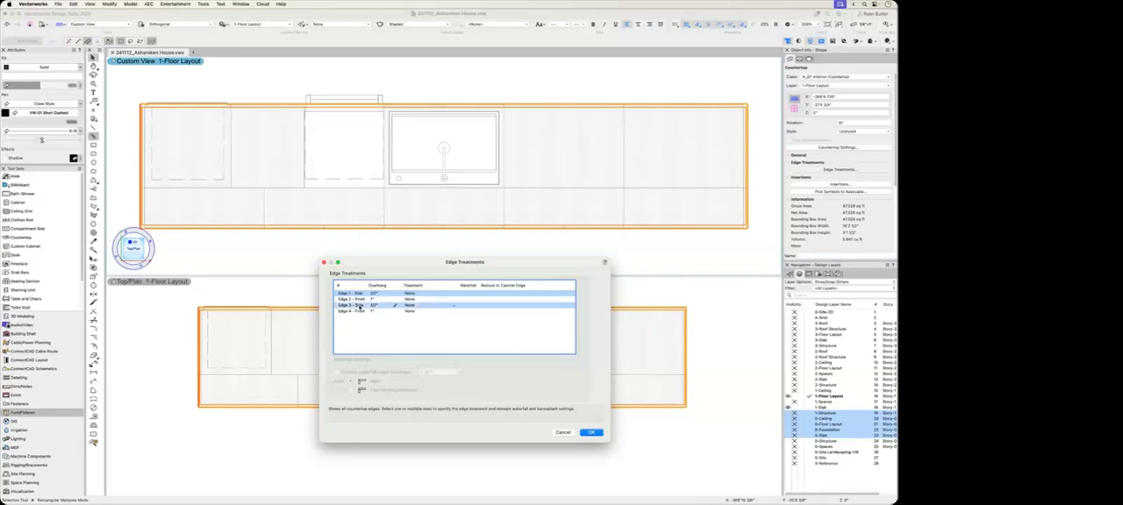
click(469, 294)
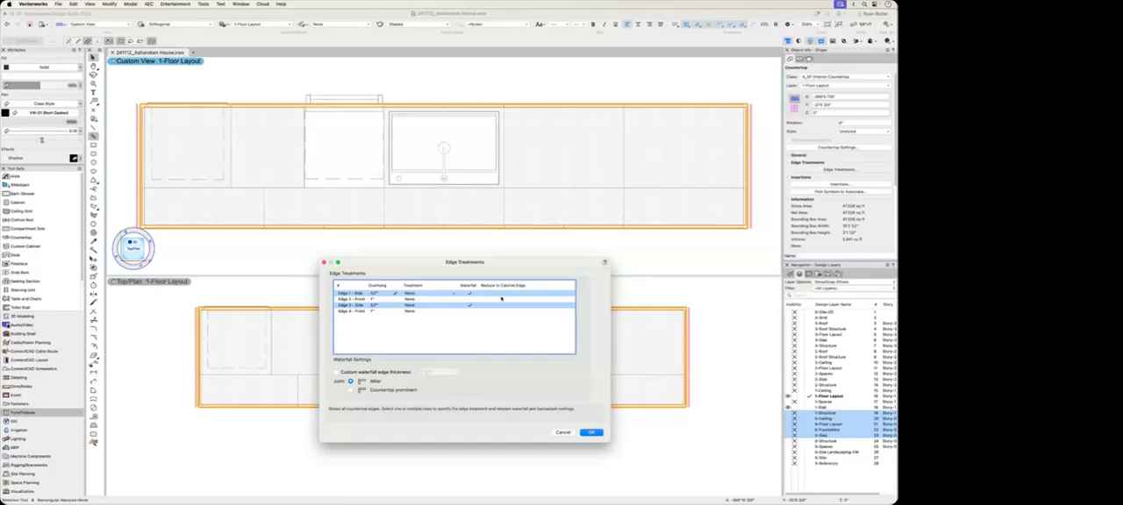
click(592, 432)
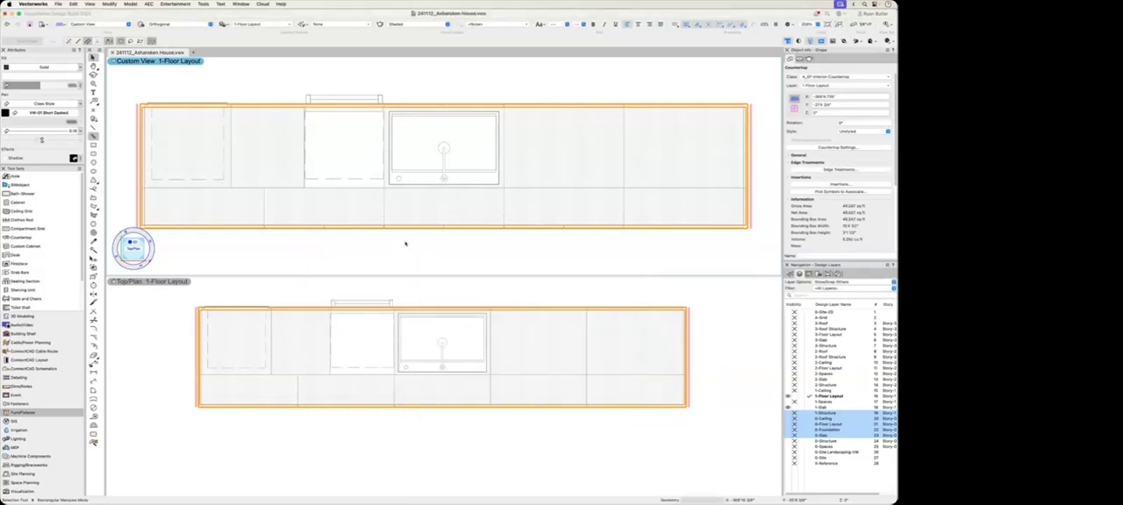
click(438, 242)
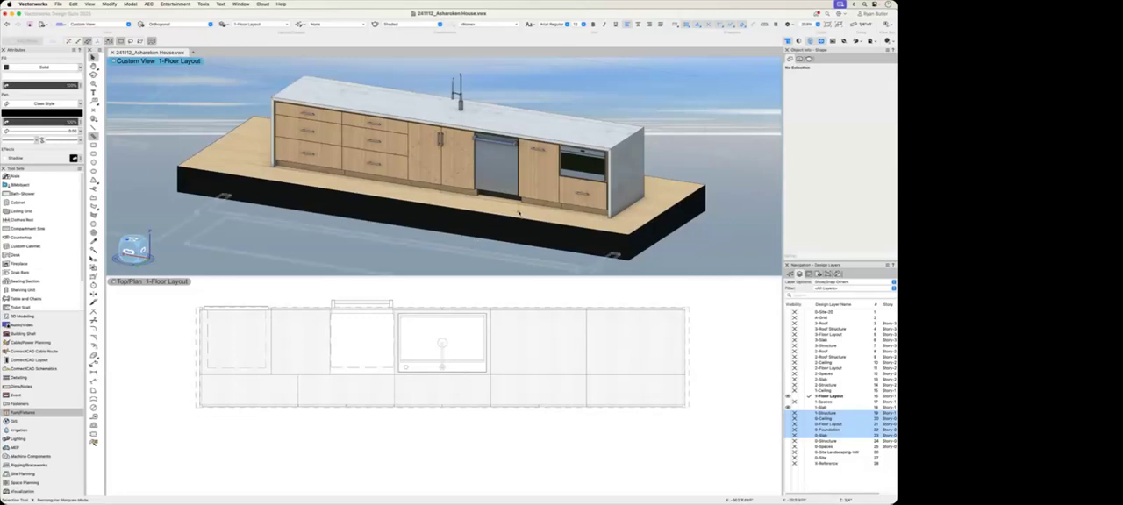
Step: Move the sink symbol straight out of the island in plan, clear of the countertop
click(631, 168)
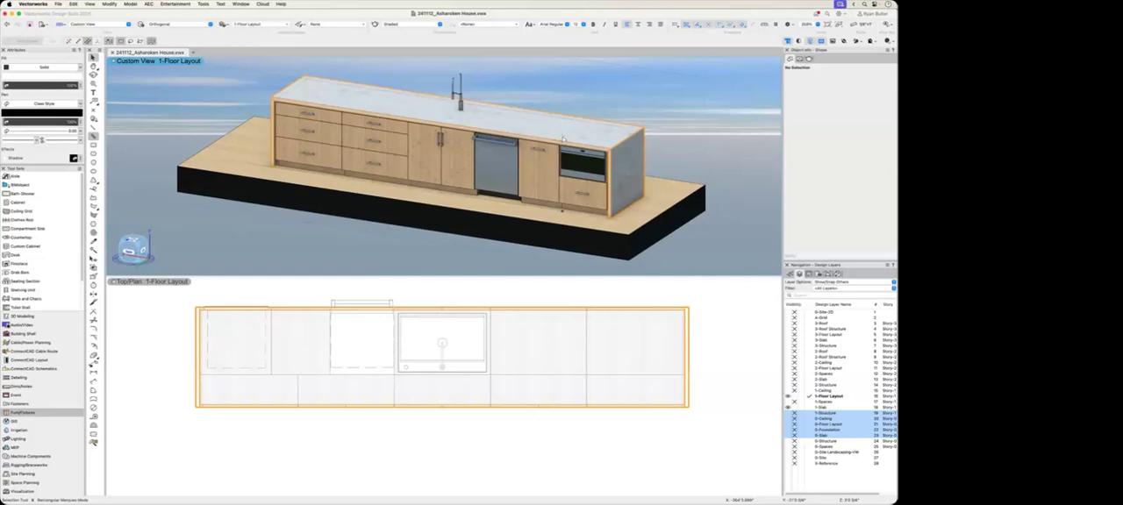
middle_drag(473, 336, 502, 389)
click(492, 412)
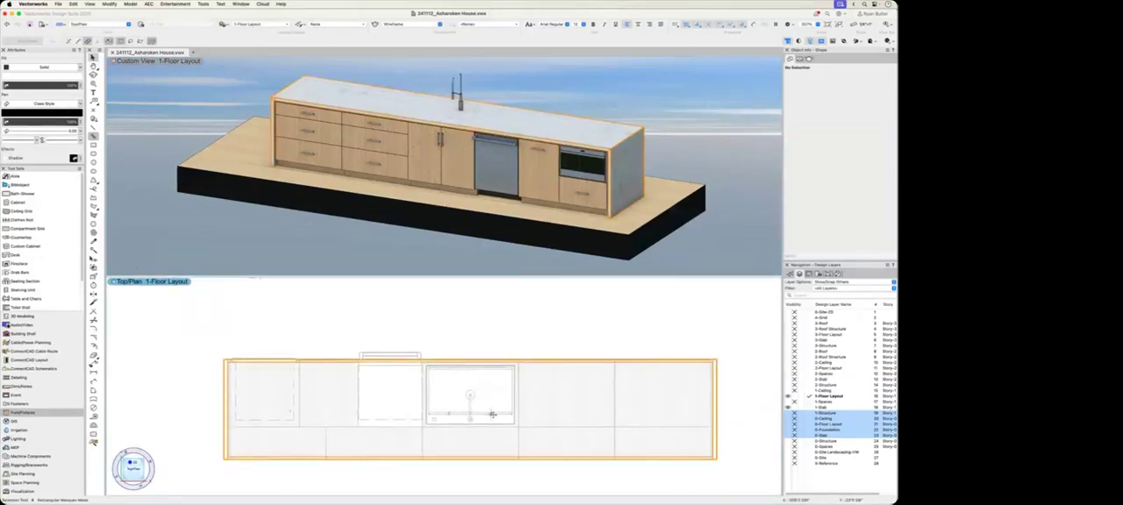
drag(491, 414, 493, 333)
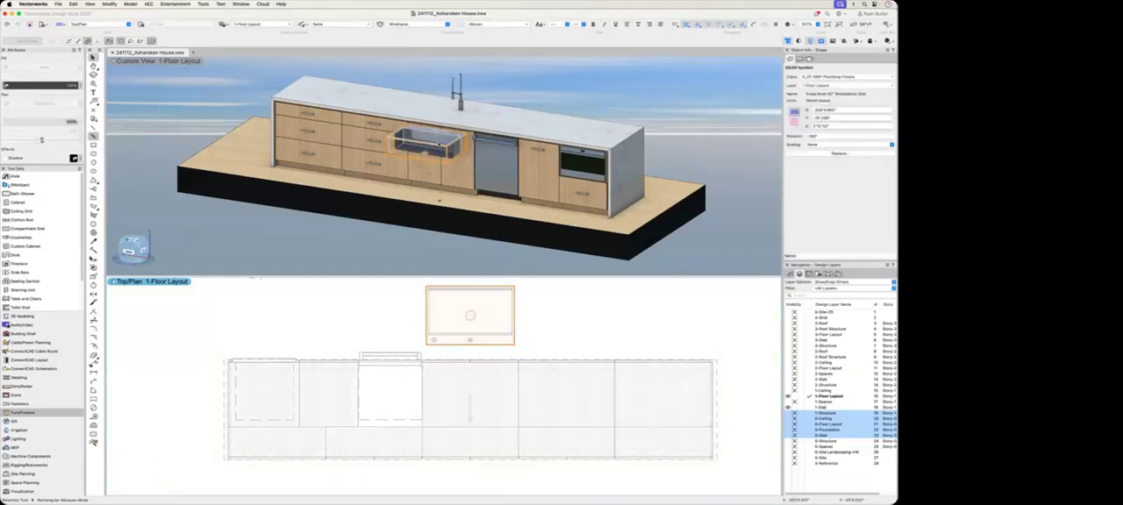
click(438, 147)
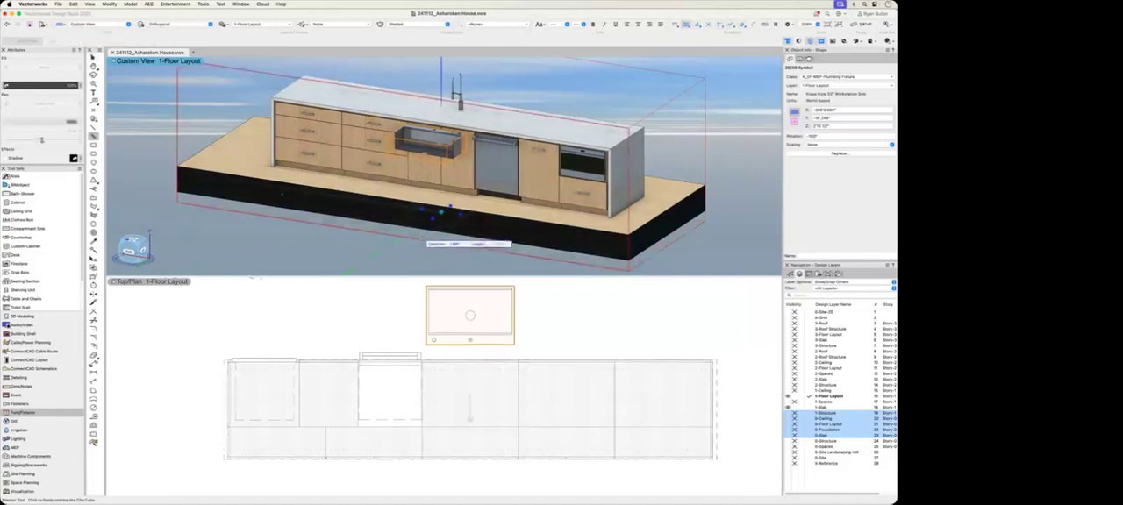
click(456, 334)
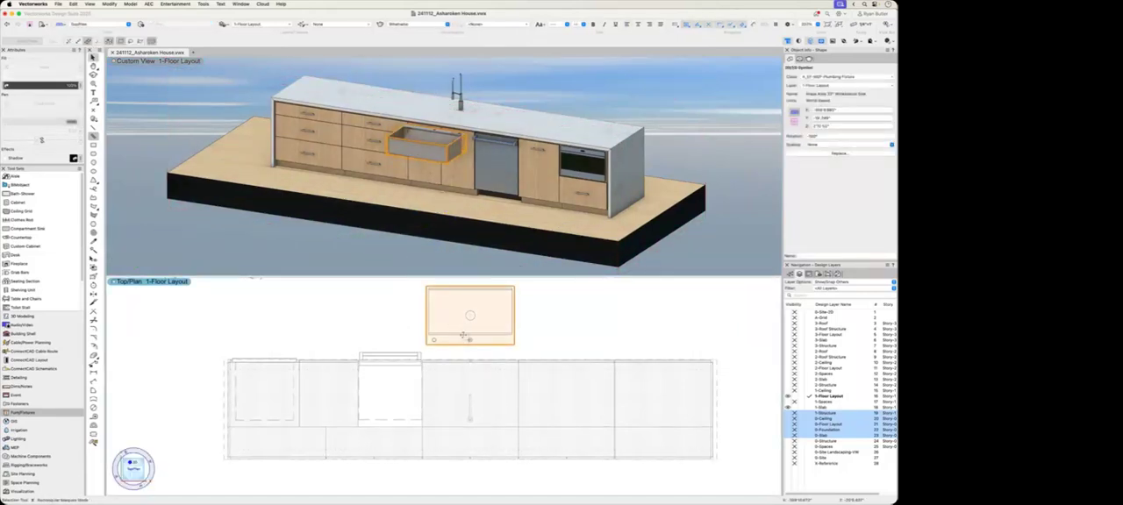
Step: Move the sink back onto the countertop at its sink base cabinet to insert it as a cutout, and inspect the opening
drag(471, 340, 468, 421)
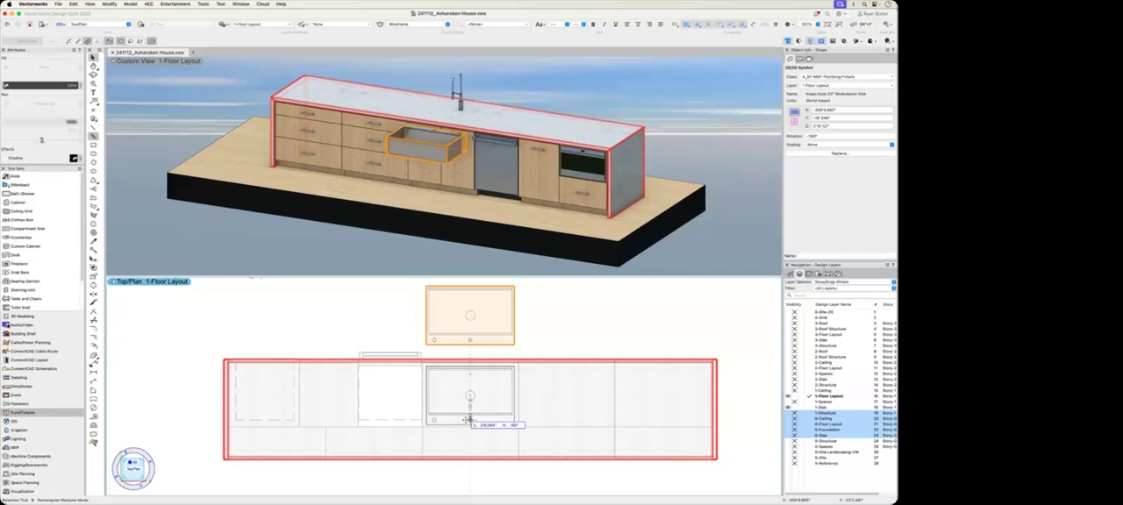
drag(467, 421, 466, 421)
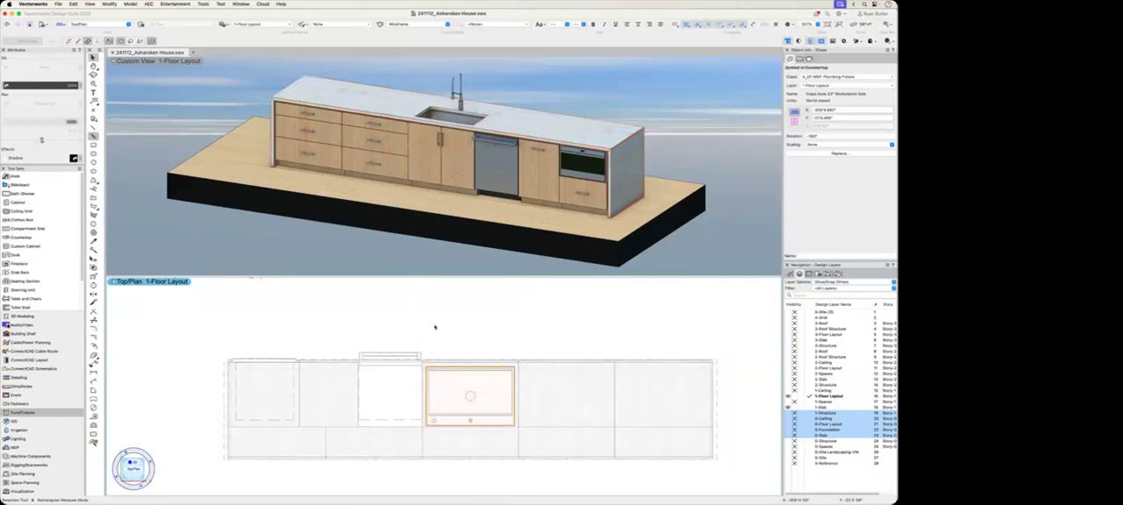
click(434, 327)
scroll(402, 237, up, 10)
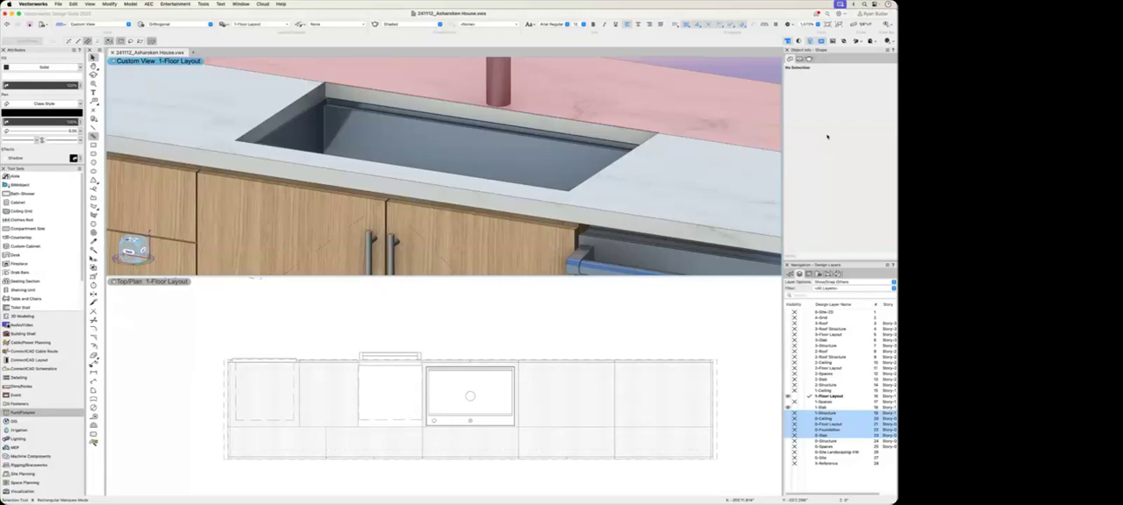
scroll(559, 130, down, 6)
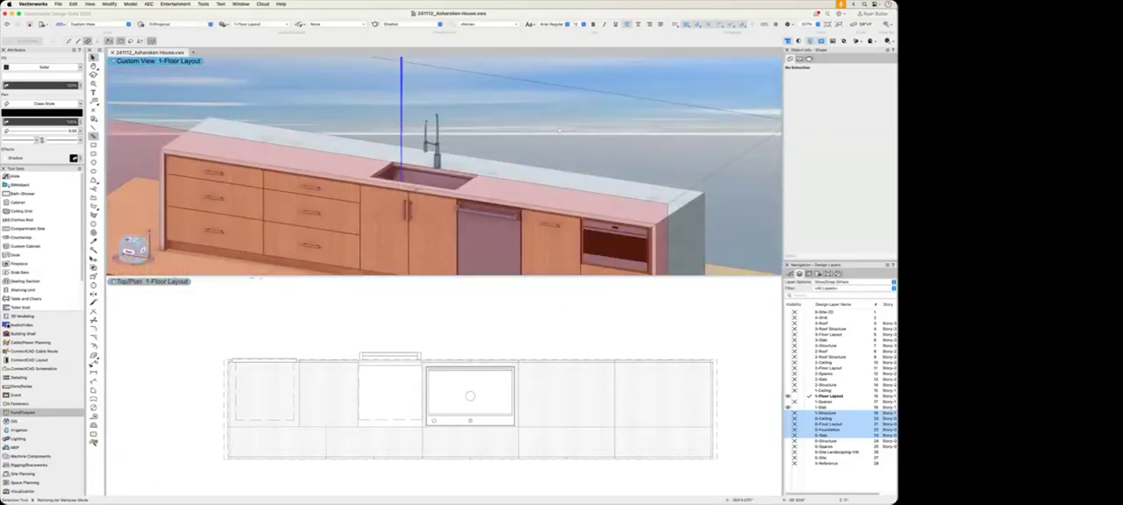
Step: Open the island countertop's settings and browse the imperial edge treatment library for available edge/trim profiles
click(556, 148)
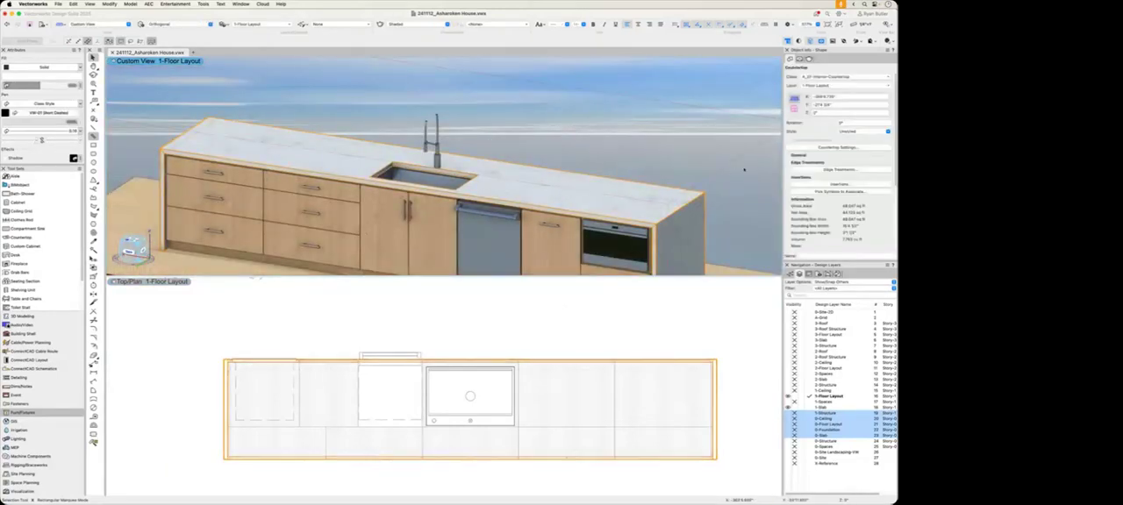
click(836, 147)
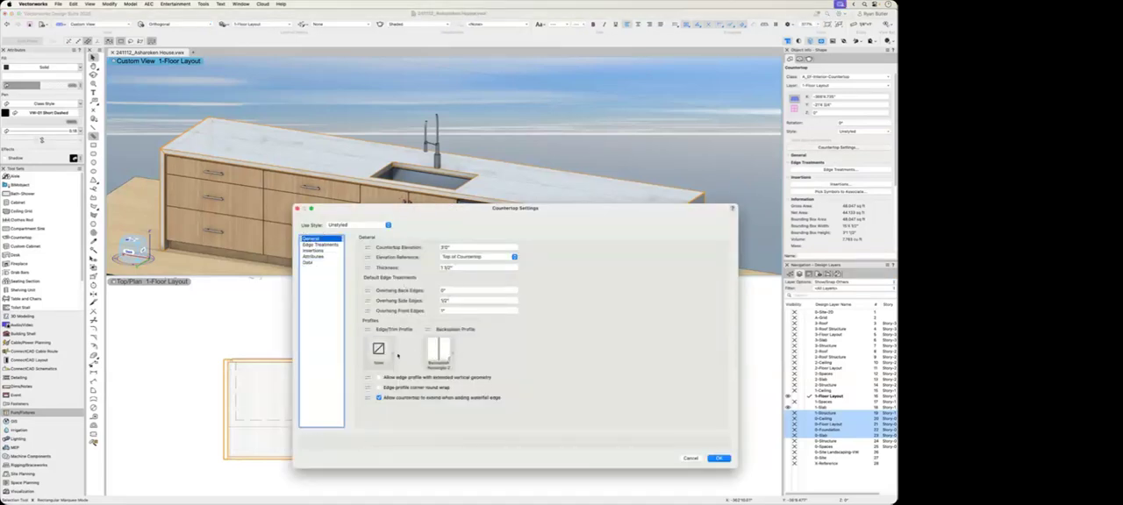
click(378, 350)
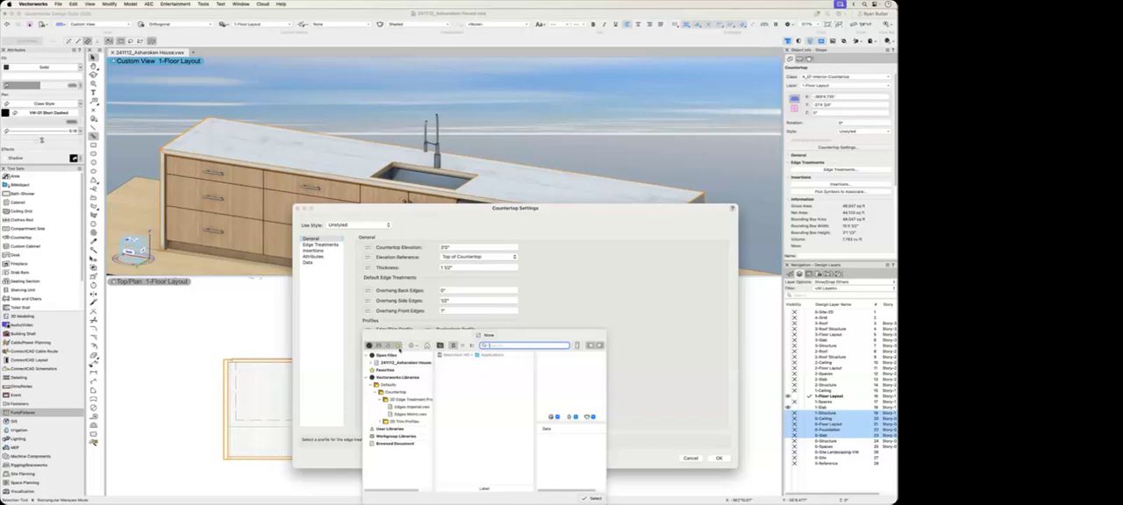
click(405, 408)
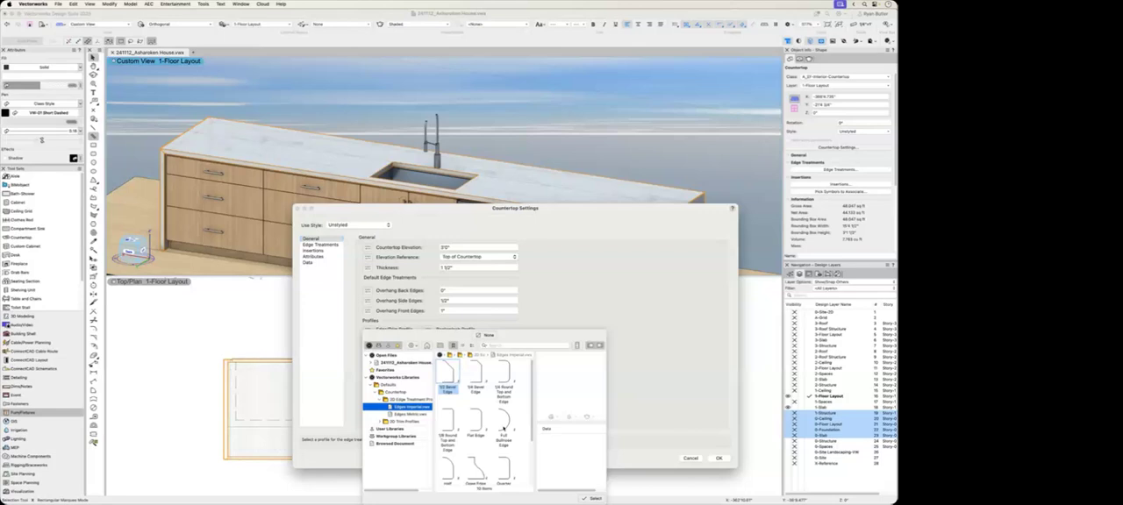
scroll(509, 435, down, 2)
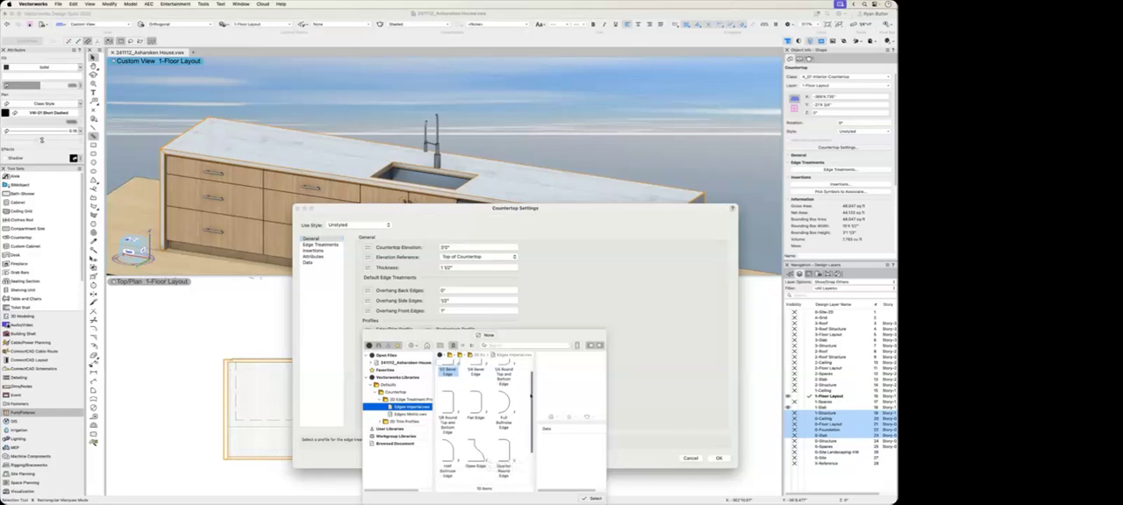
click(629, 374)
Step: Turn off Undermount for the sink in the island countertop's insertions
click(314, 251)
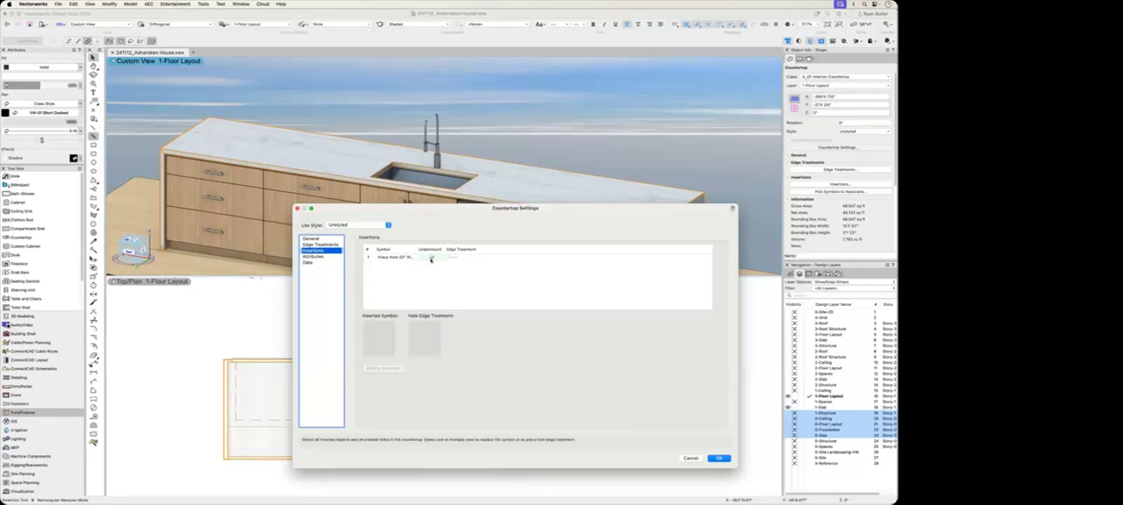
click(430, 259)
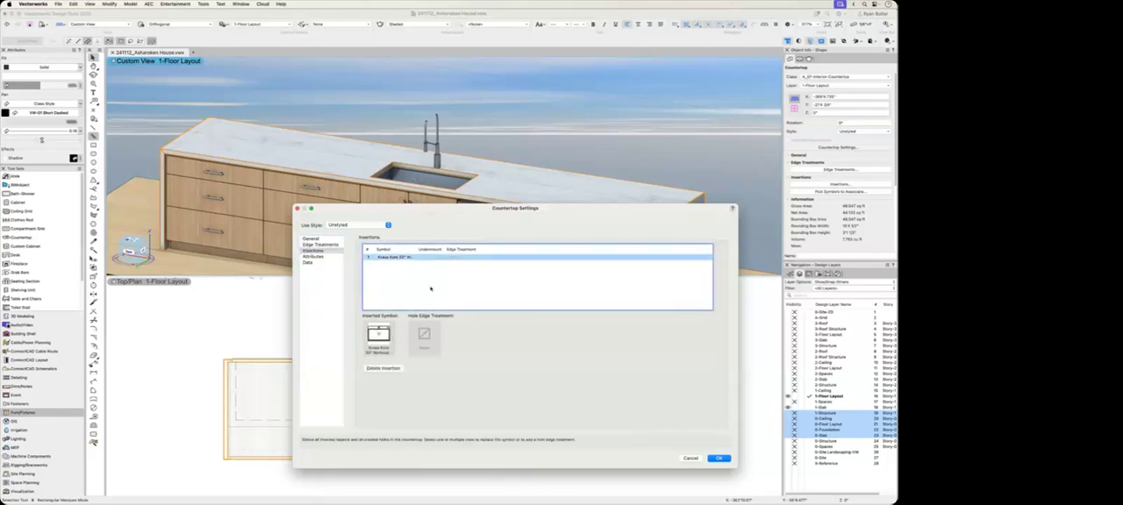
click(718, 458)
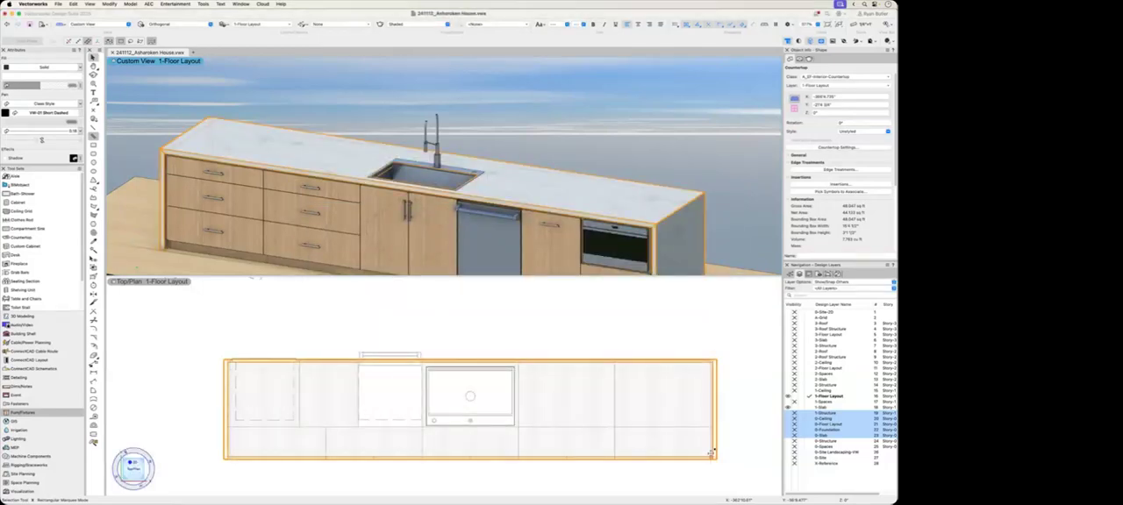
shift+click(502, 208)
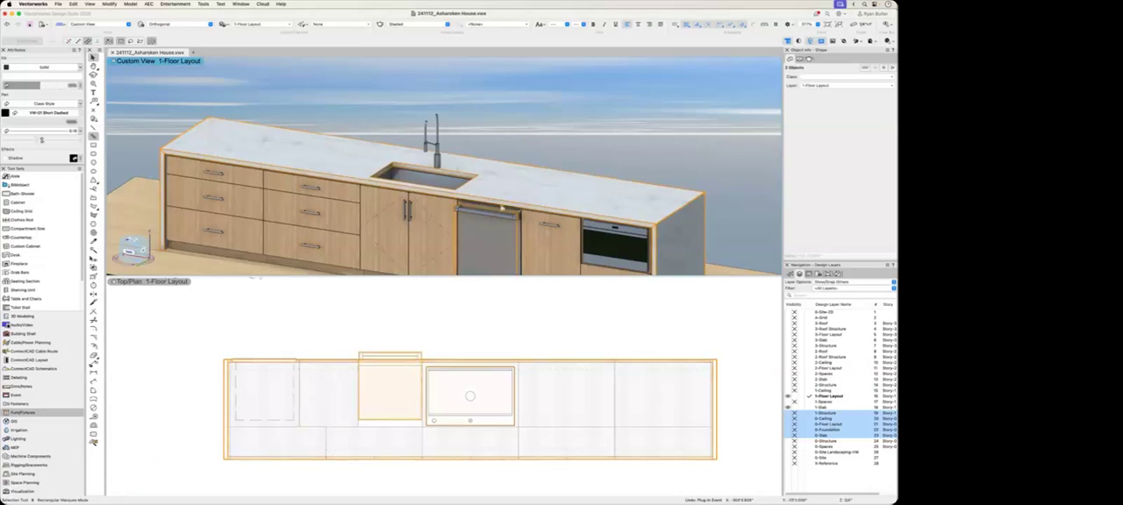
click(763, 142)
Step: Search the textures for marble and assign Stone Marble Pink 04 RT to the Countertop part in the countertop's 3D attributes
click(649, 195)
click(798, 147)
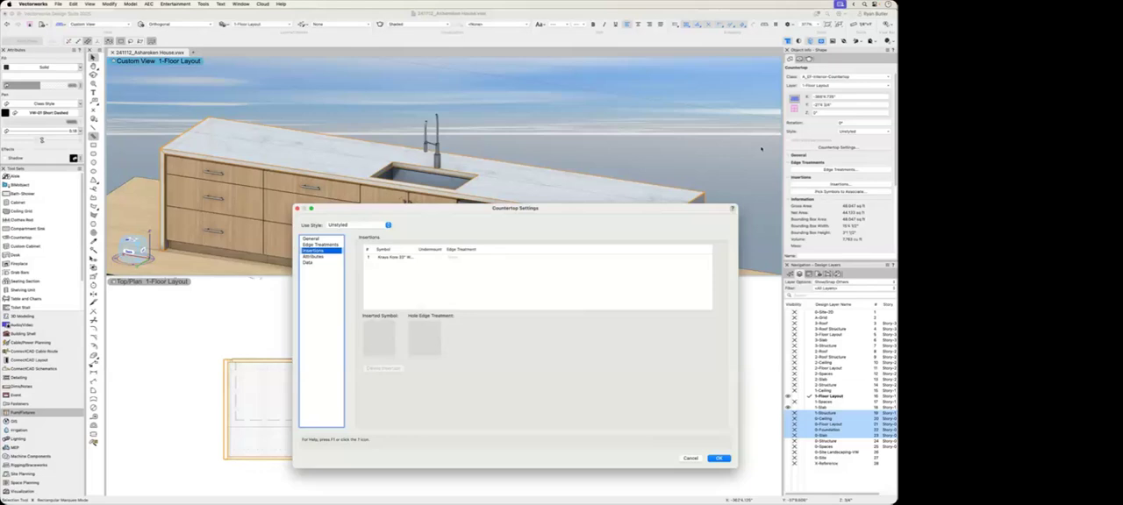
click(324, 257)
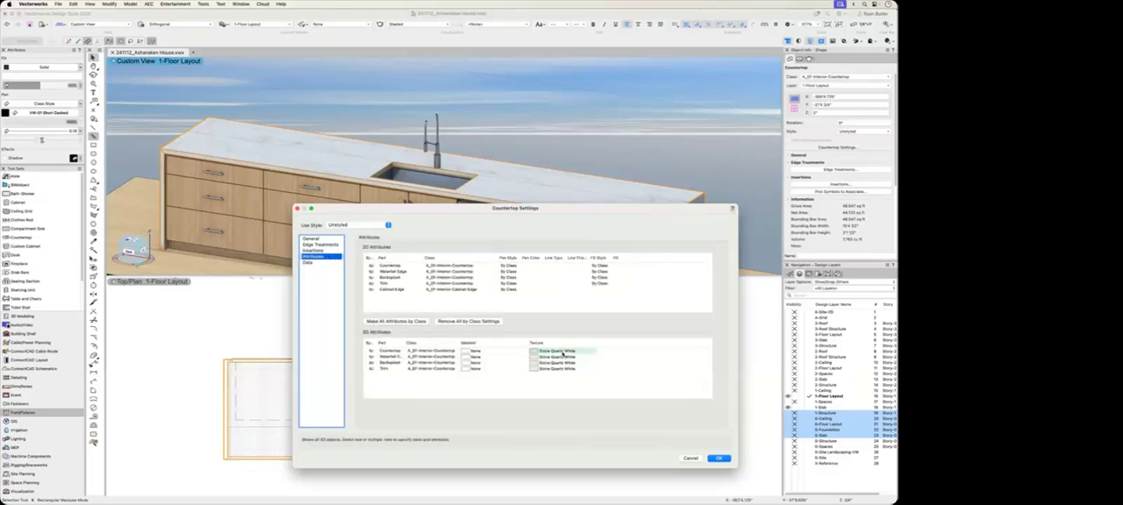
click(562, 352)
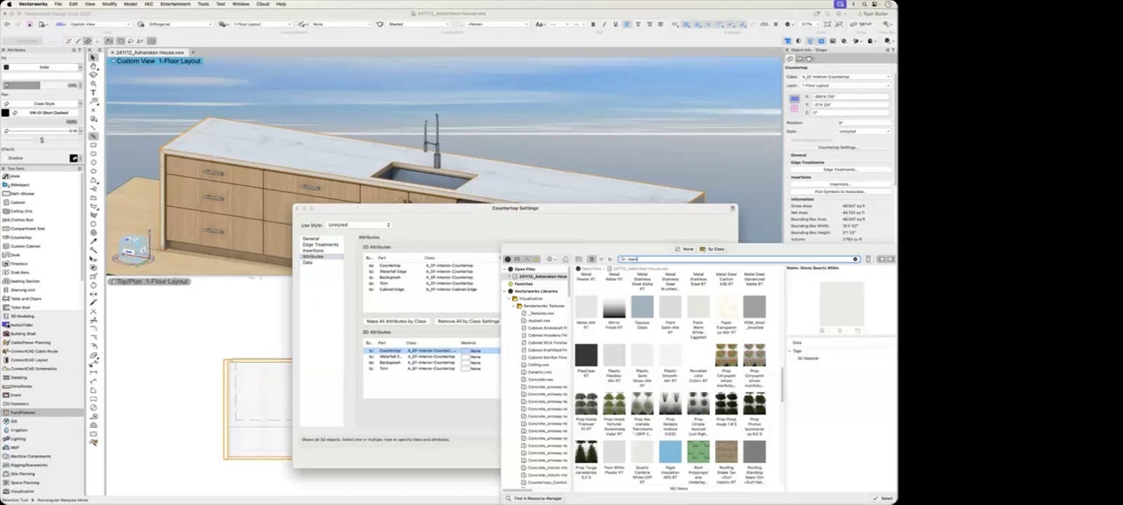
key(Return)
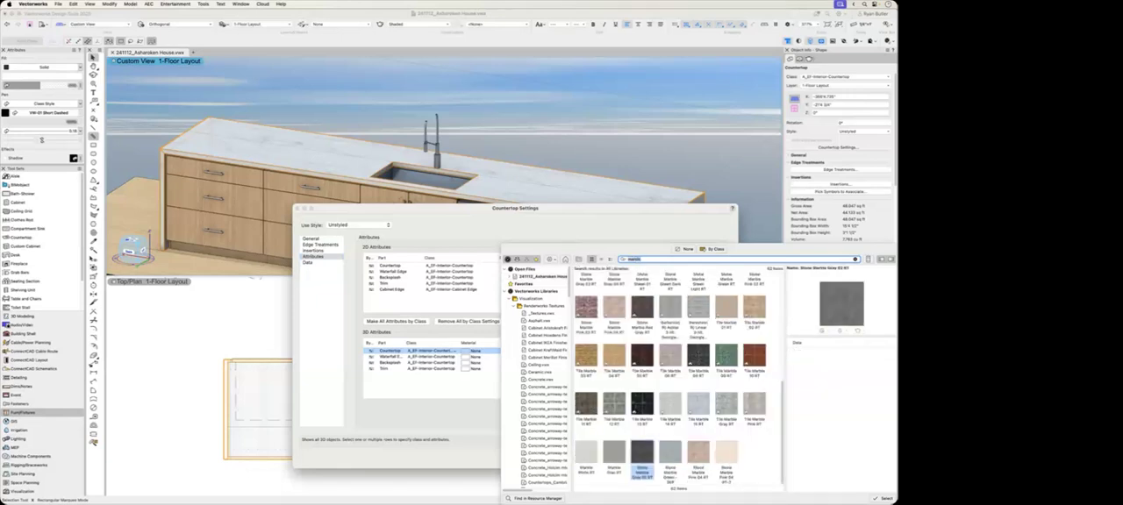
click(698, 453)
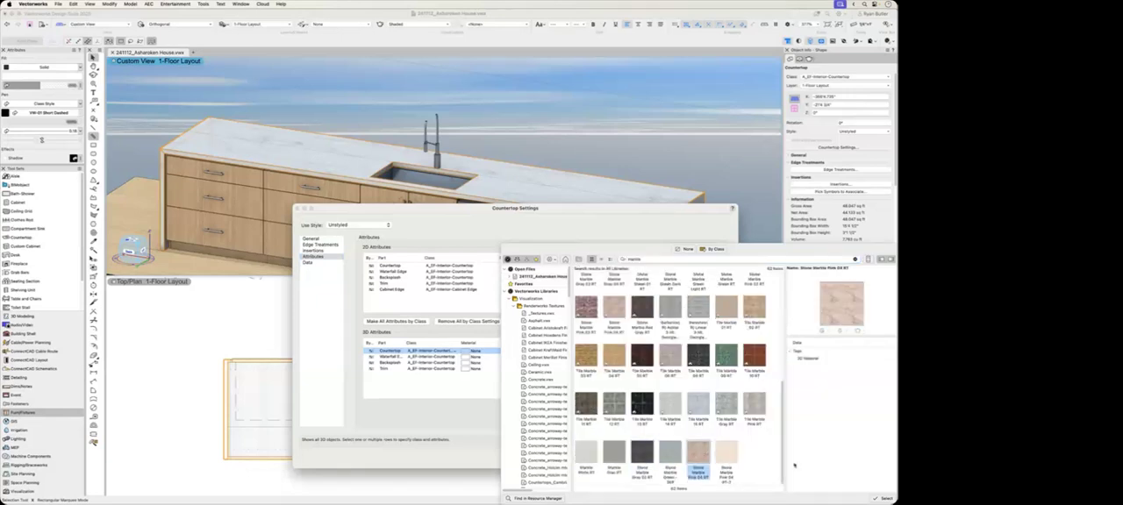
click(886, 498)
Step: Assign Stone Marble Pink 04 RT to the waterfall edge, backsplash and trim parts and apply the countertop settings
click(560, 373)
click(397, 369)
shift+click(394, 357)
click(638, 355)
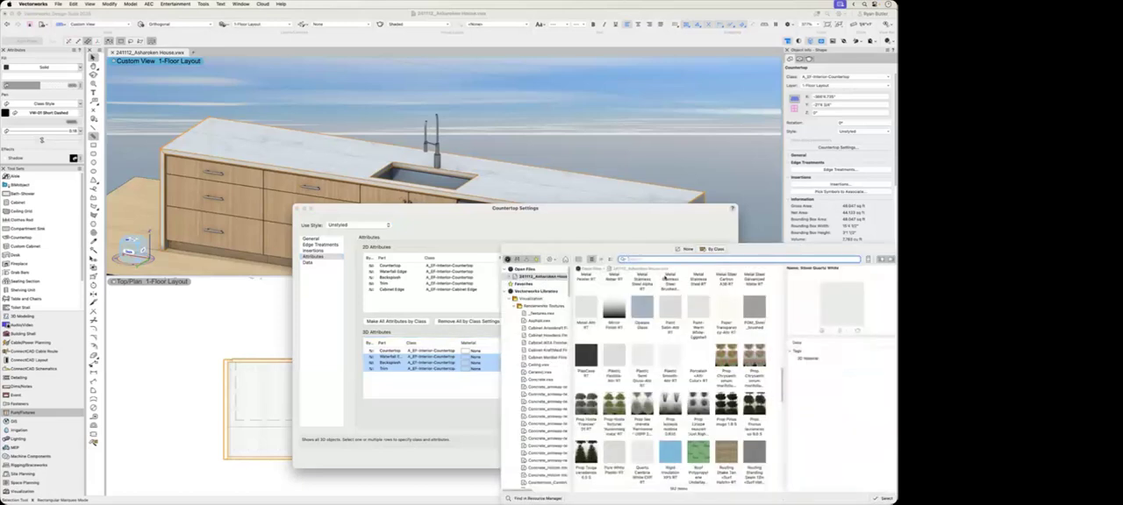
text(ma)
key(Return)
click(699, 455)
click(882, 499)
click(718, 458)
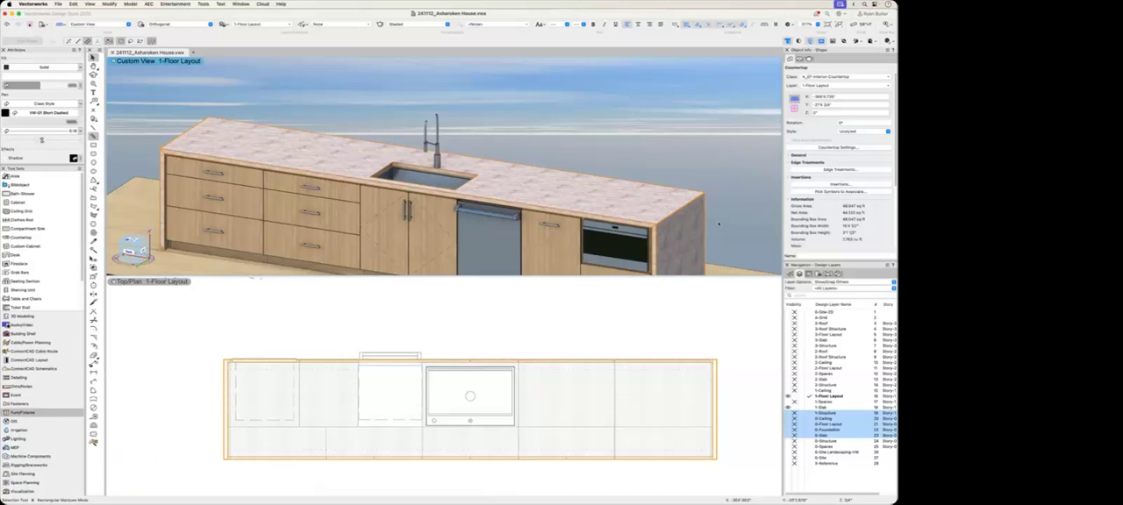
Step: Examine the retextured island from another angle and review the countertop's 2D attribute settings
click(722, 210)
middle_drag(722, 211, 718, 173)
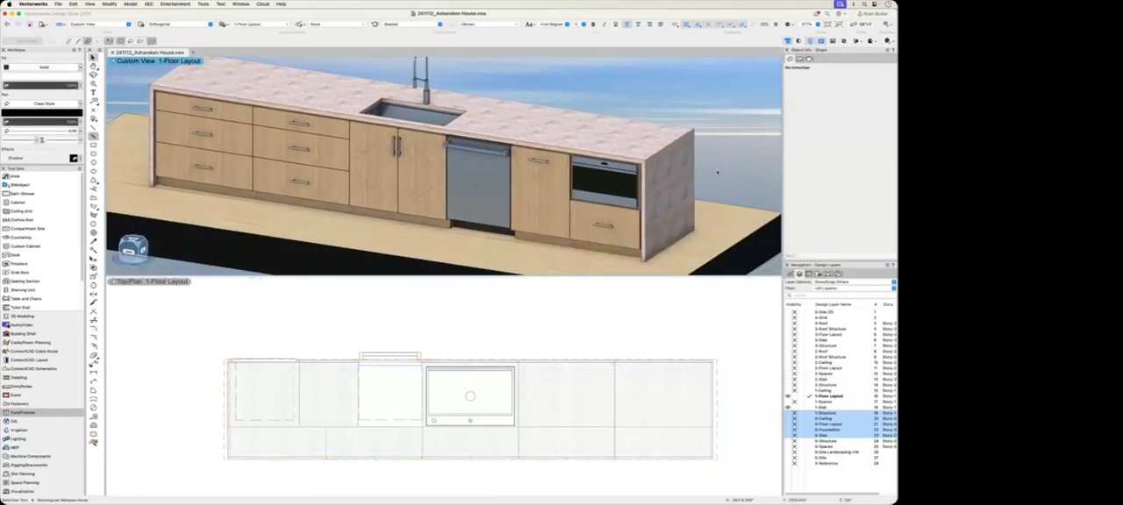
click(715, 376)
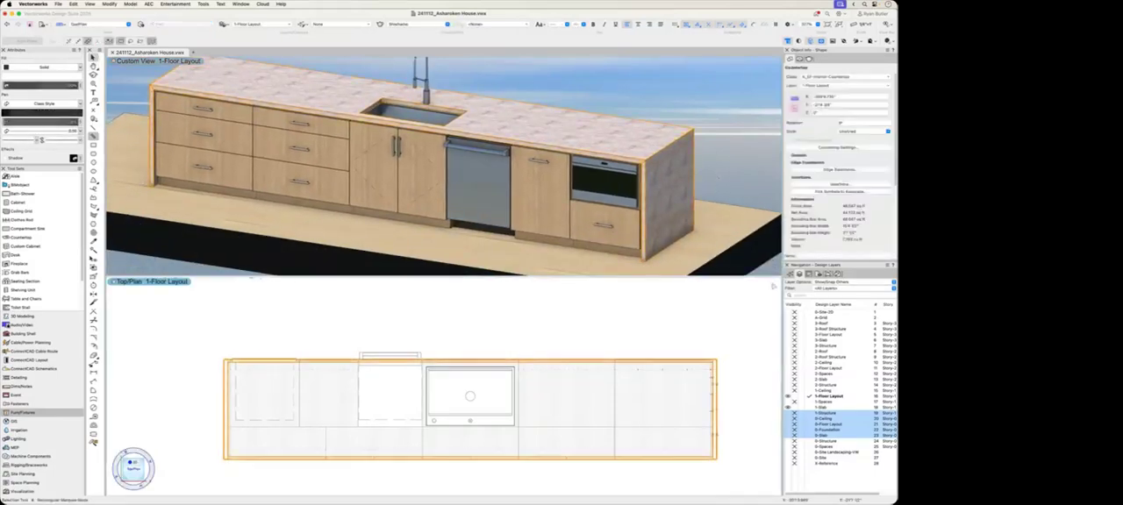
click(819, 148)
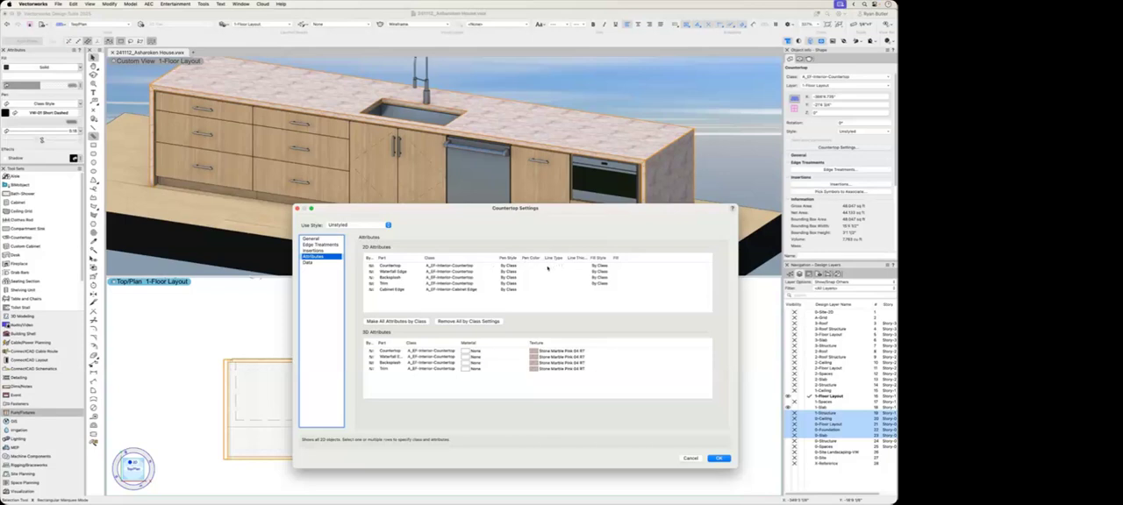
click(548, 269)
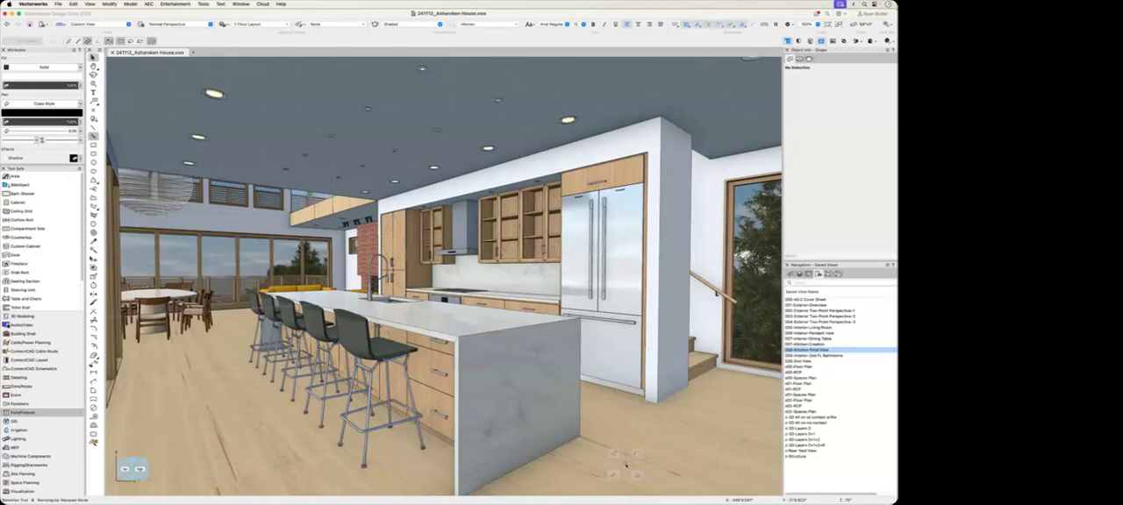
Step: Activate the saved view for the second-floor bathrooms and zoom in on the double vanity
click(806, 356)
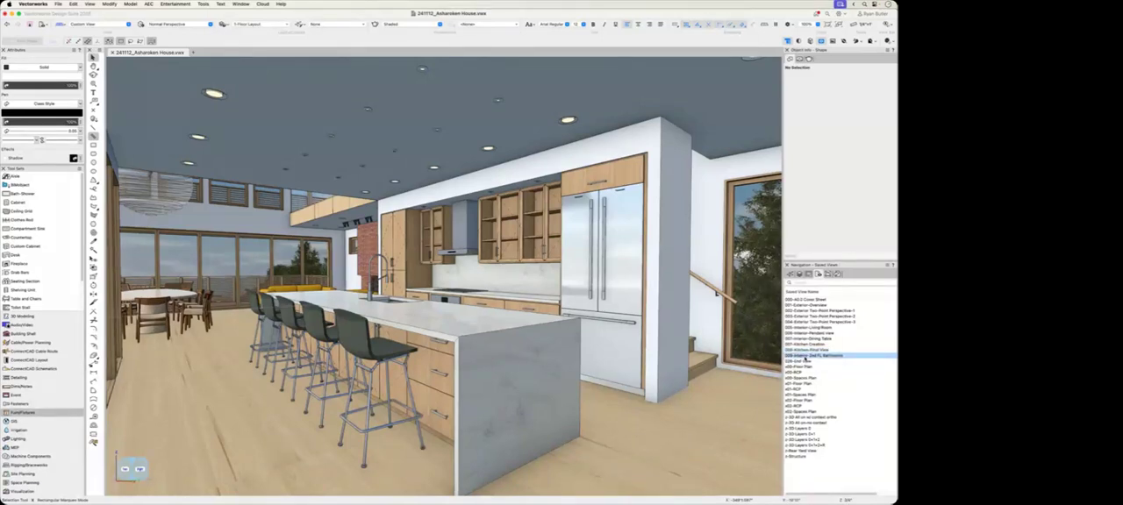
double_click(806, 356)
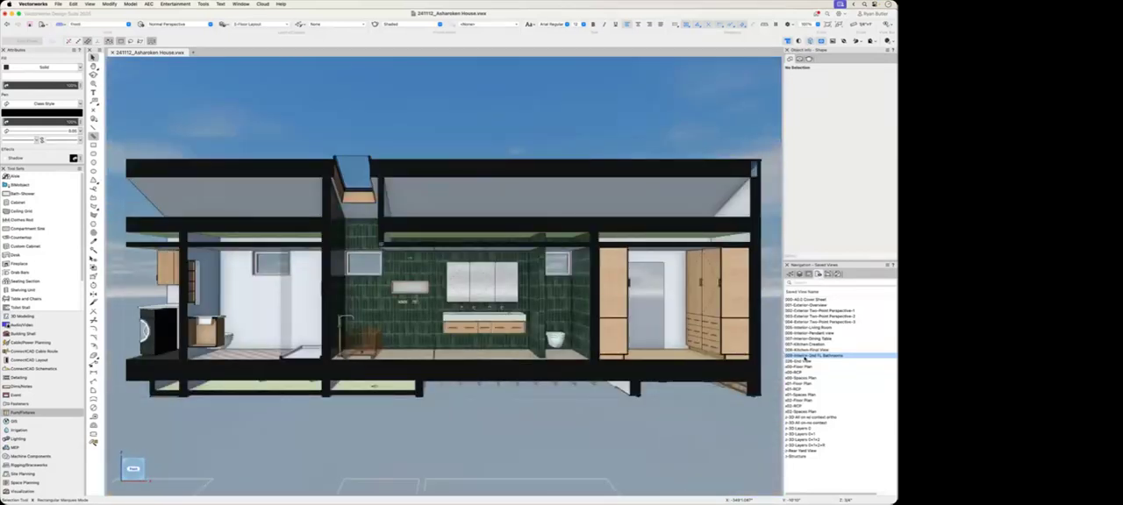
key(c)
drag(514, 253, 543, 234)
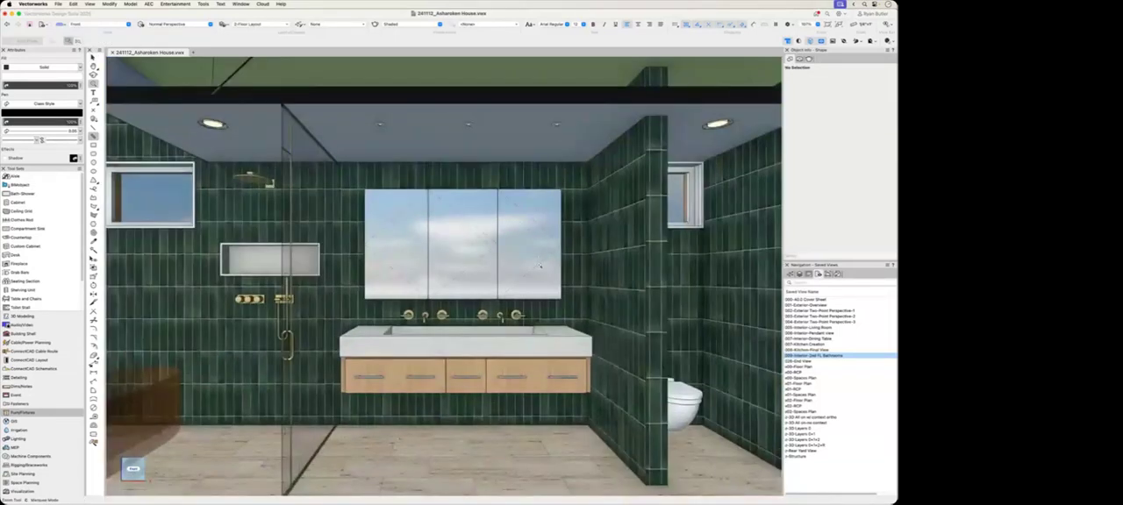
Step: Select the vanity's countertop, a mirror cabinet and the floating drawer cabinet one after another to examine their settings
key(x)
click(537, 346)
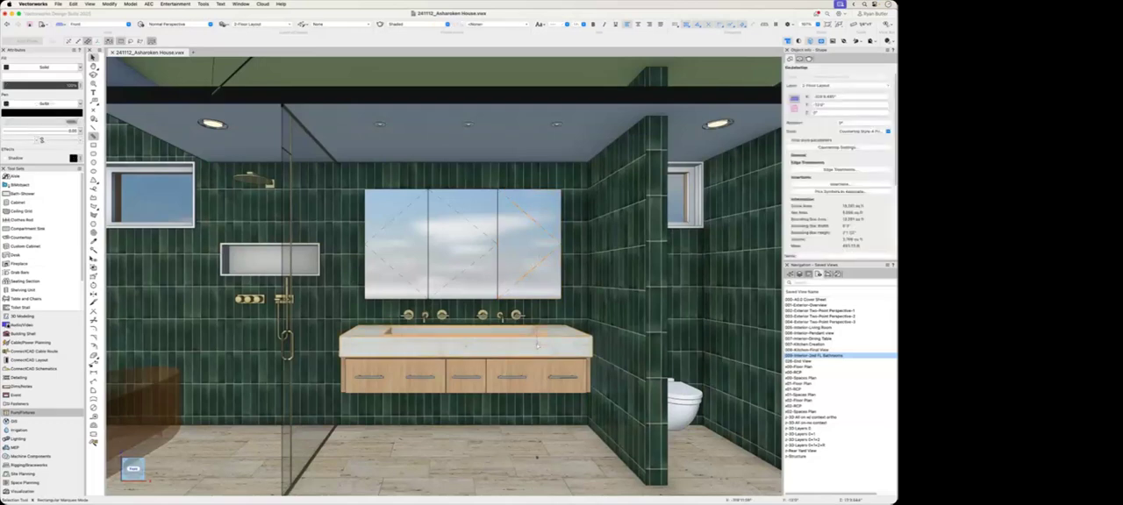
click(522, 286)
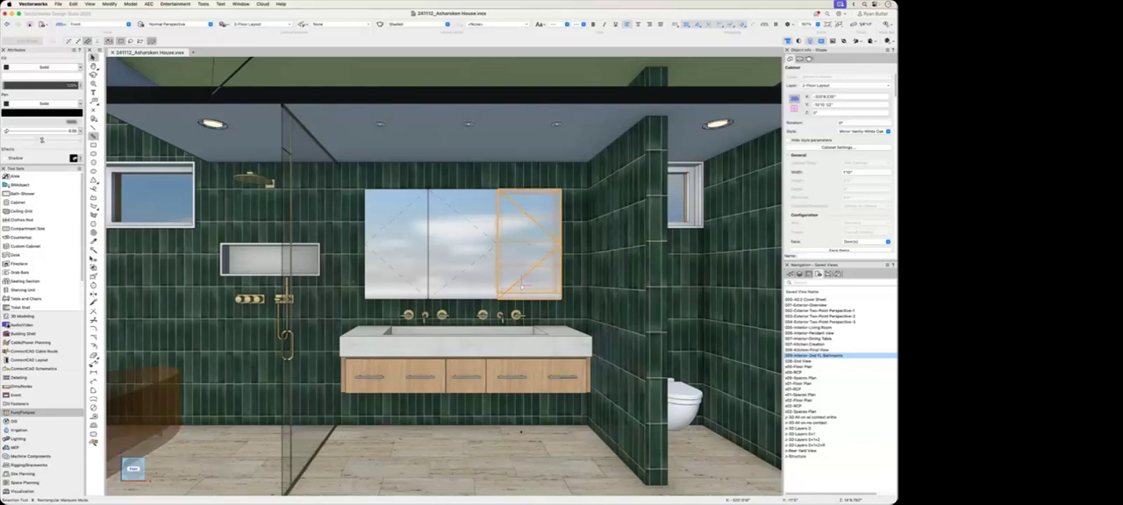
click(513, 380)
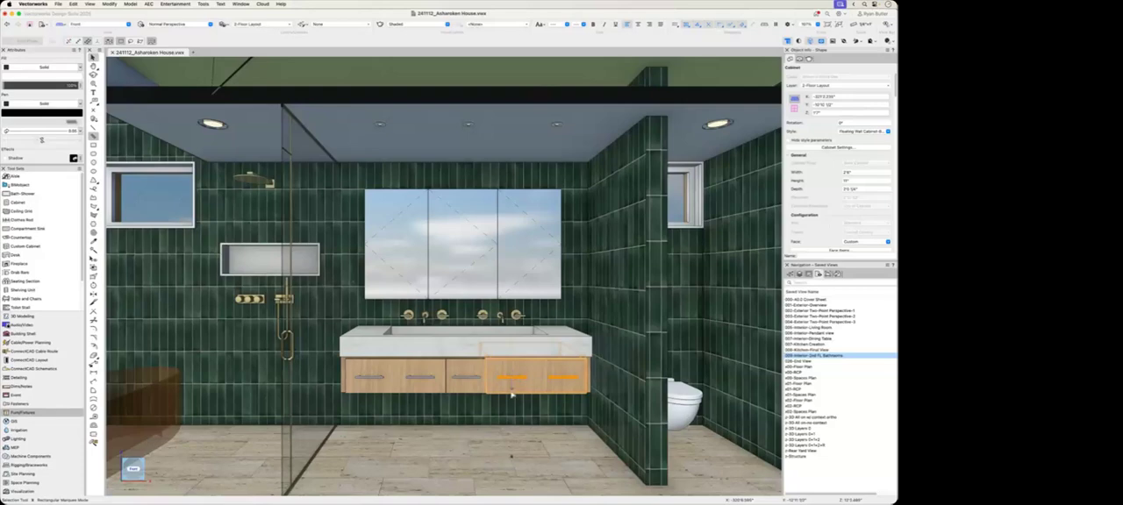
Step: Activate the saved view for the interior pendant
double_click(840, 335)
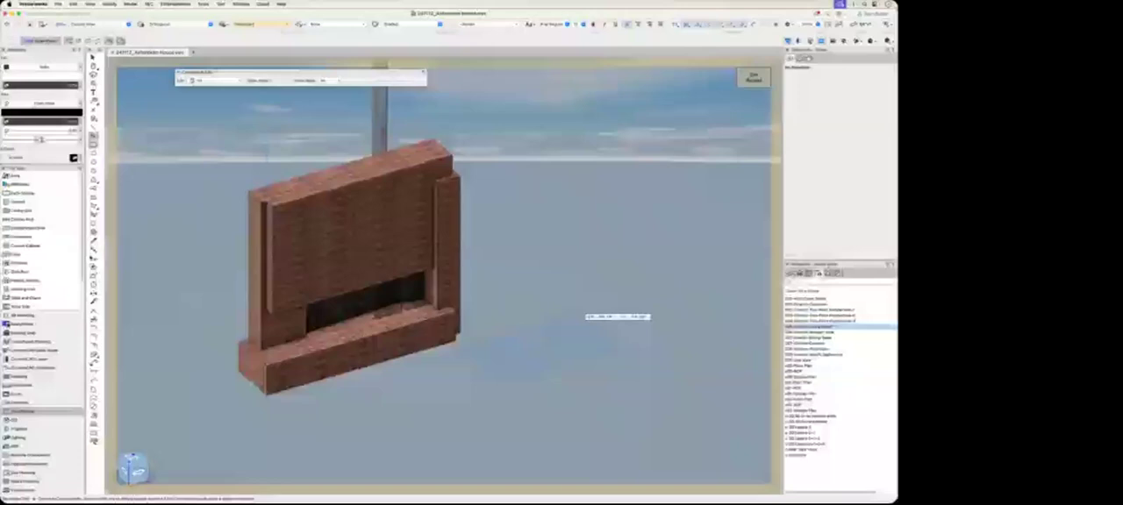
Step: In the fireplace symbol, model a tall rectangular block beside the brick fireplace and a smaller block in front of it
click(575, 314)
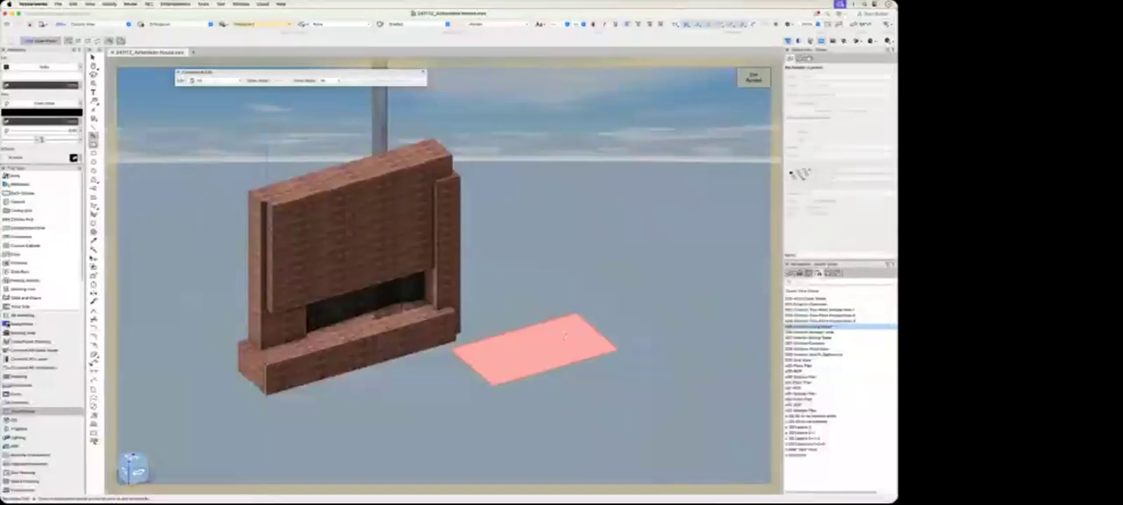
click(493, 209)
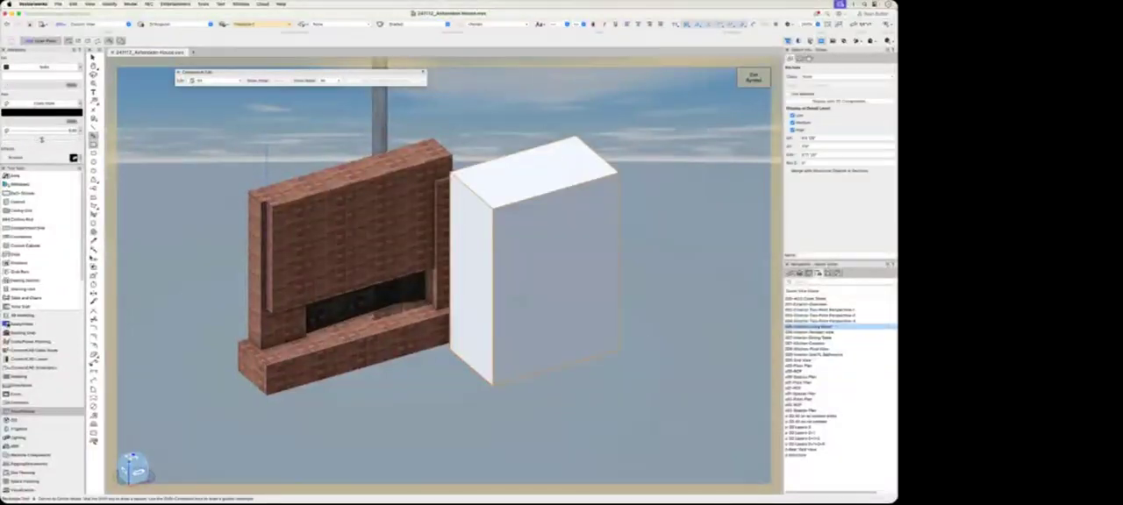
click(623, 367)
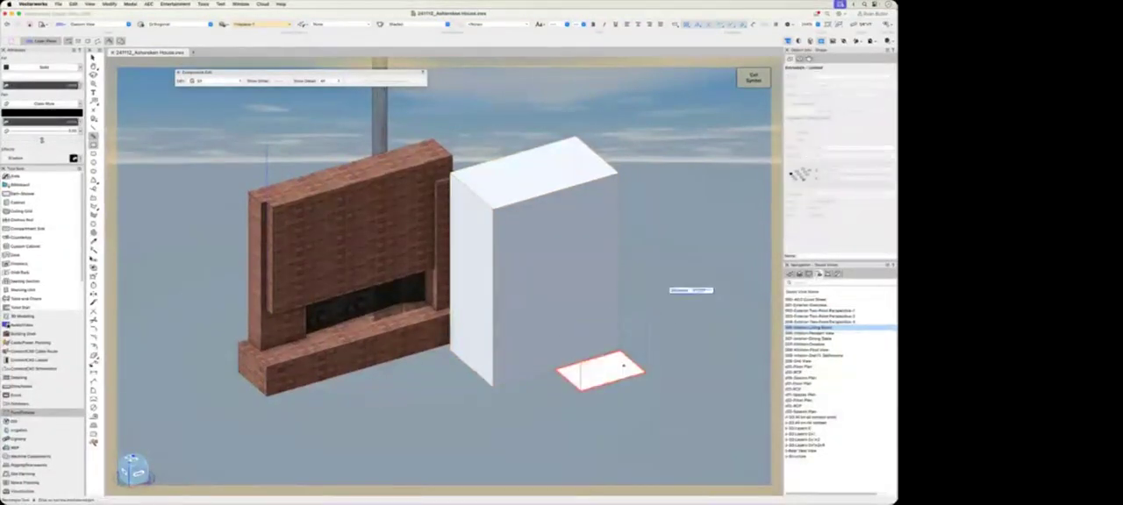
click(624, 269)
Step: Move the small block against the tall block's front face and join the two into one solid addition
key(x)
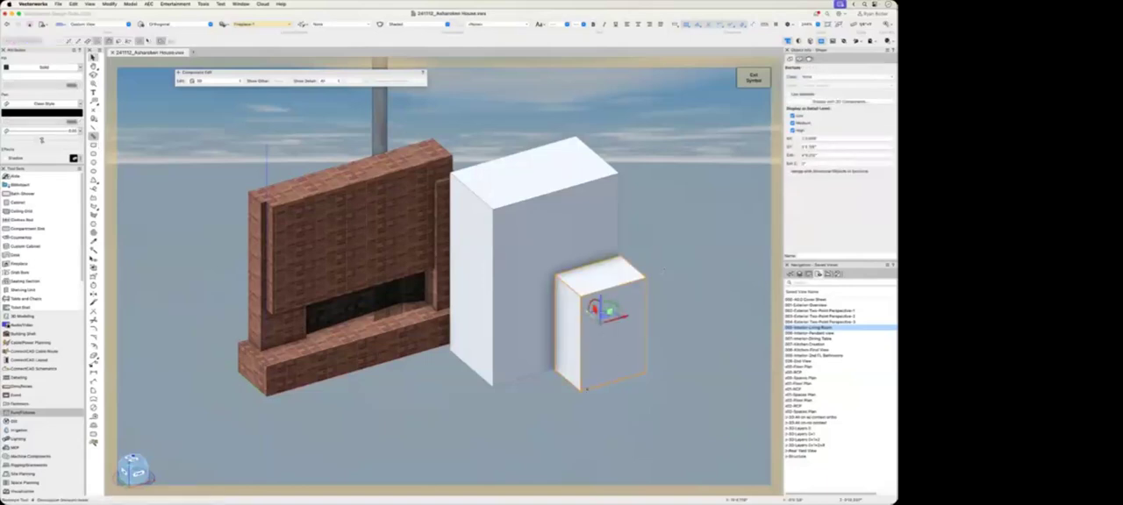
click(589, 327)
click(557, 329)
shift+click(540, 262)
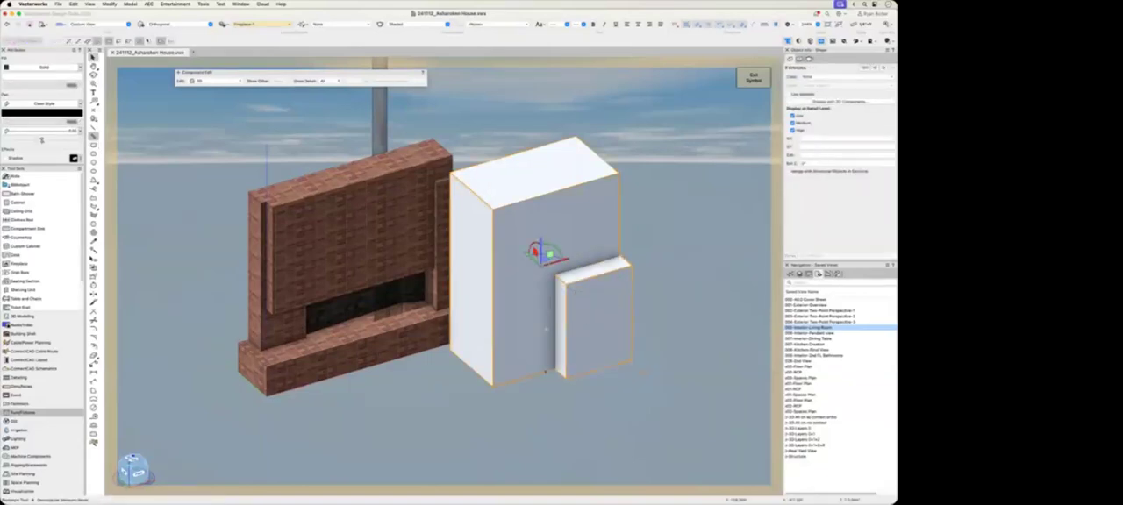
right_click(540, 262)
click(563, 465)
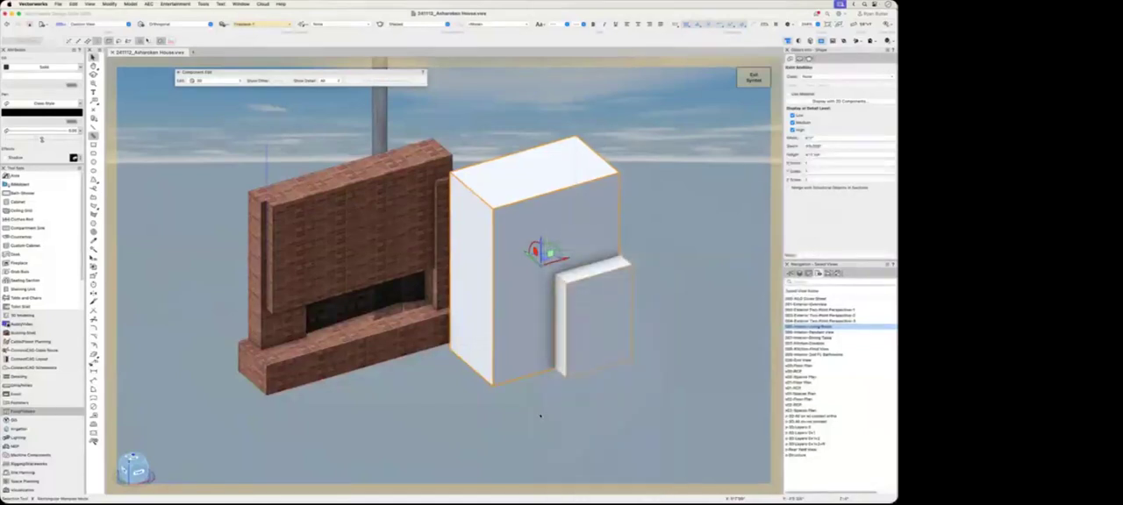
click(540, 416)
Step: Model a low rectangular hearth block along the front base of the joined solid
key(4)
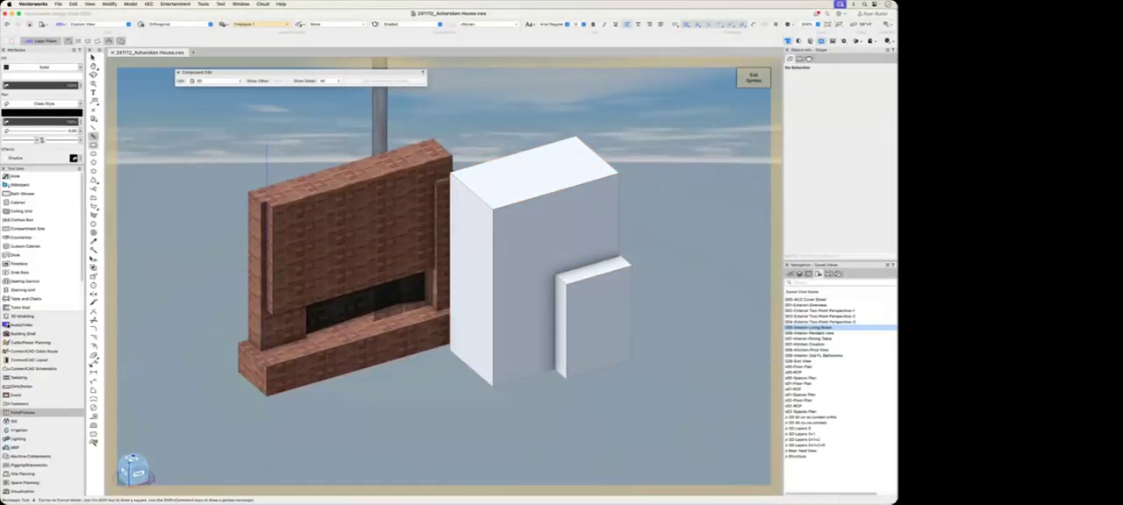
click(493, 386)
click(643, 401)
click(580, 396)
click(524, 343)
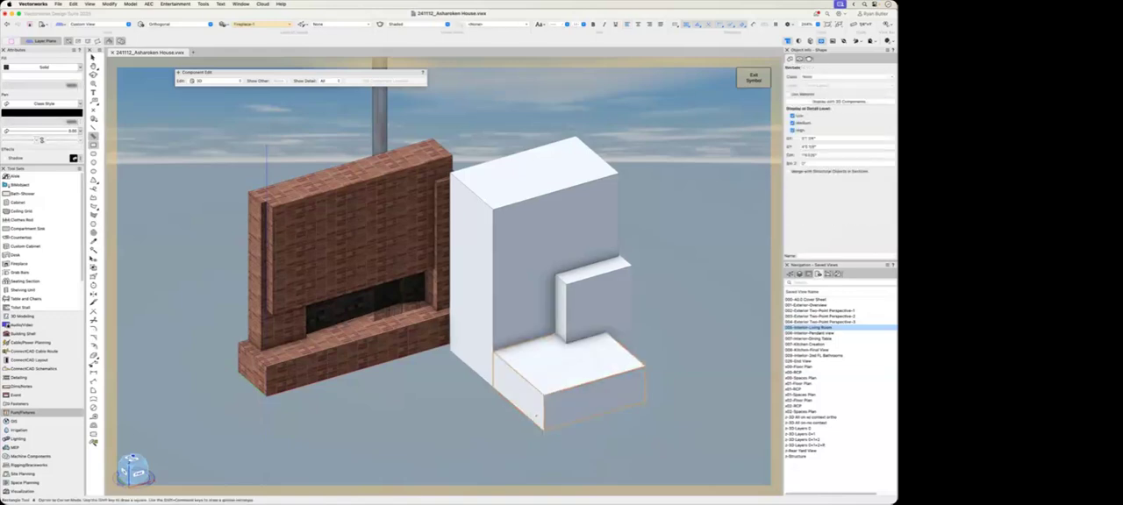
Step: Subtract the low hearth block from the joined solid, cutting a notch along its base
key(x)
key(x)
drag(524, 413, 496, 389)
click(532, 335)
right_click(536, 298)
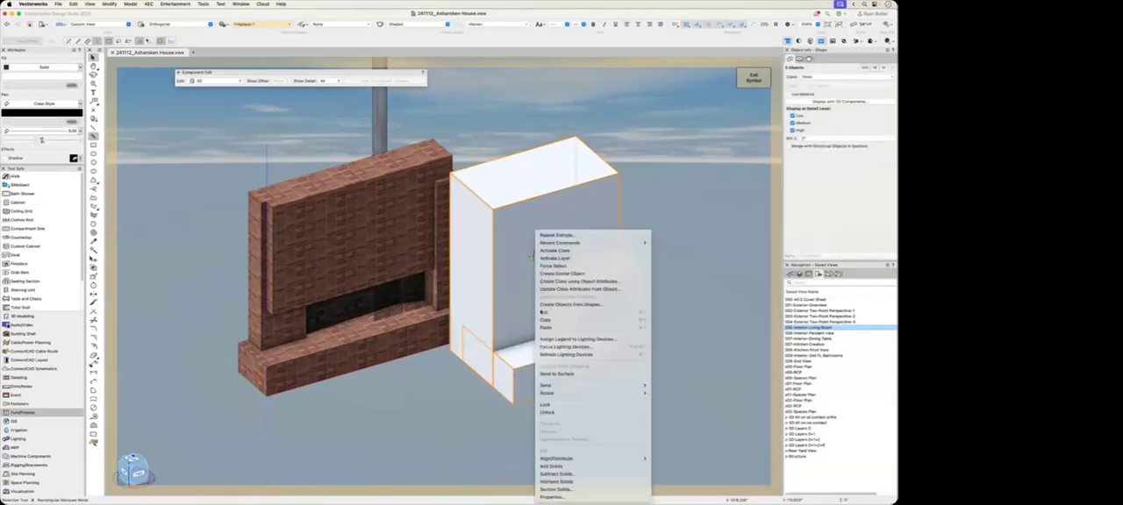
click(593, 466)
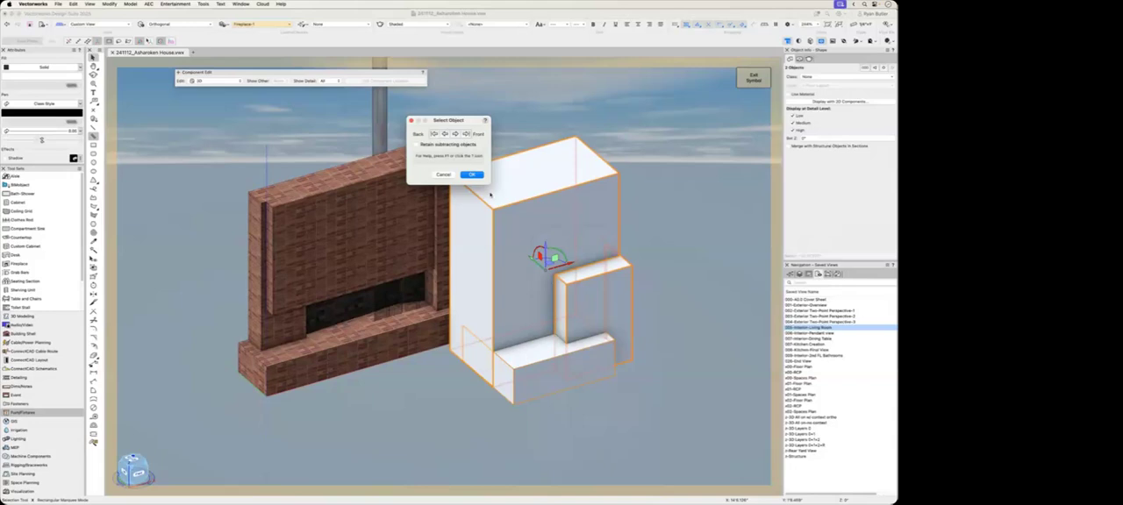
click(471, 175)
super+middle_drag(565, 419, 565, 355)
click(565, 354)
click(529, 381)
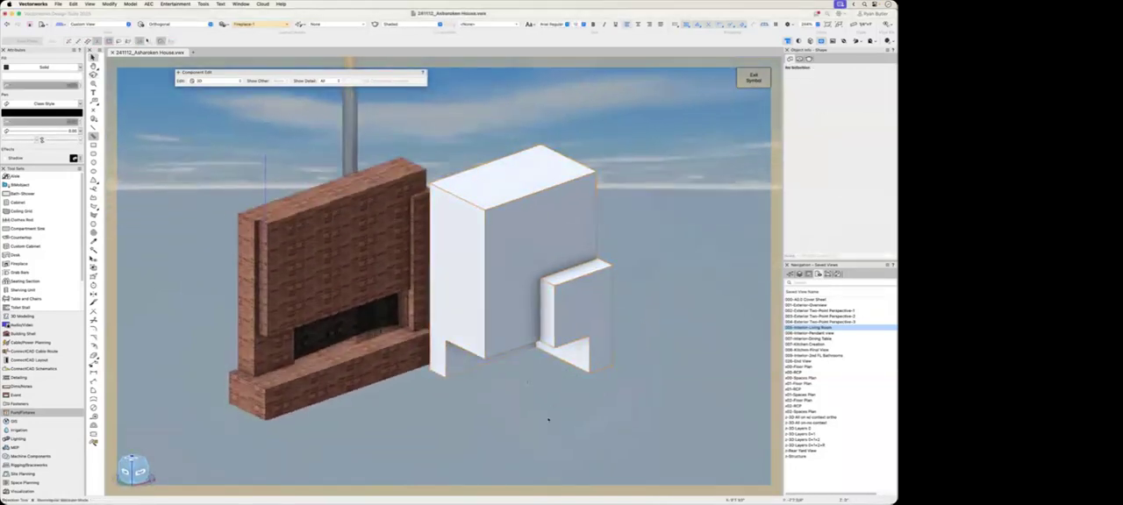
Step: Model a large box overlapping the front corner of the notched solid
key(4)
click(505, 358)
click(743, 360)
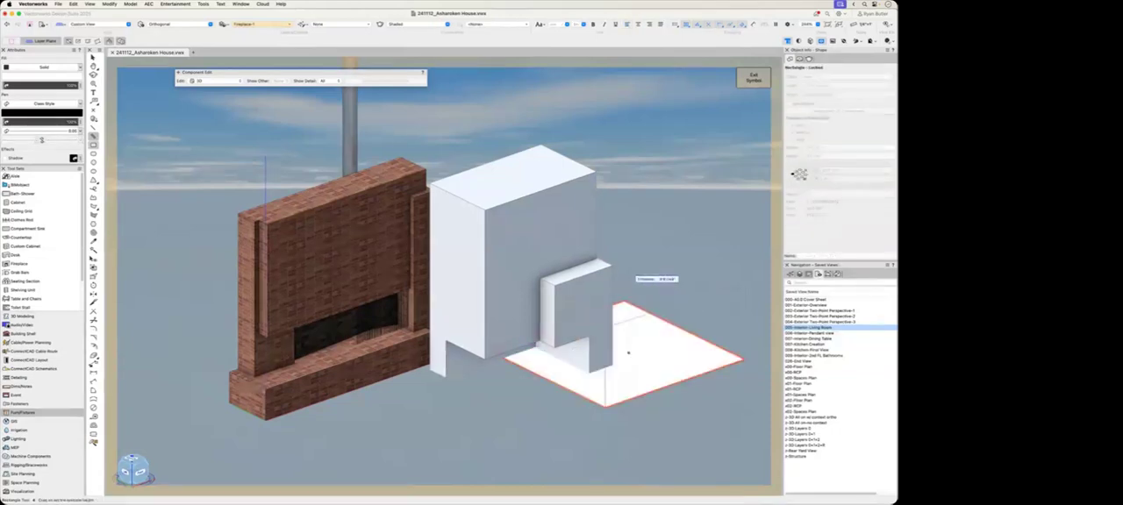
click(630, 213)
Step: Subtract the large box from the notched solid
key(x)
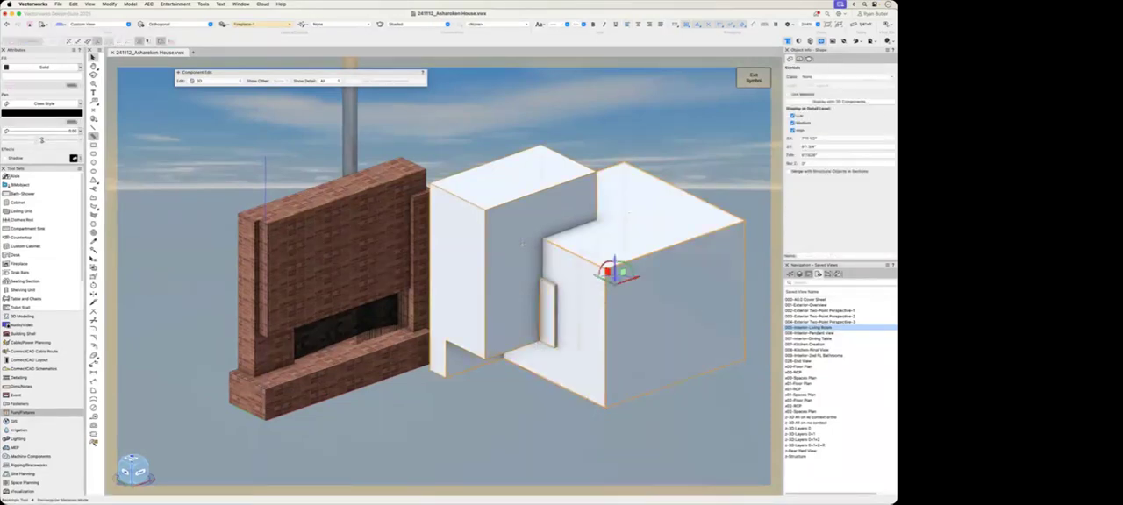
shift+click(523, 244)
right_click(523, 245)
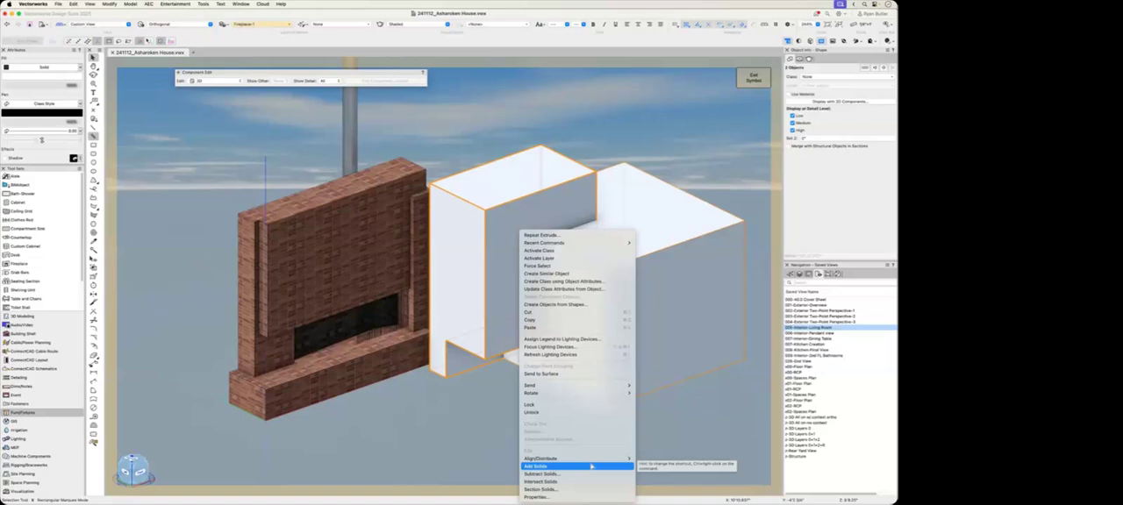
click(591, 474)
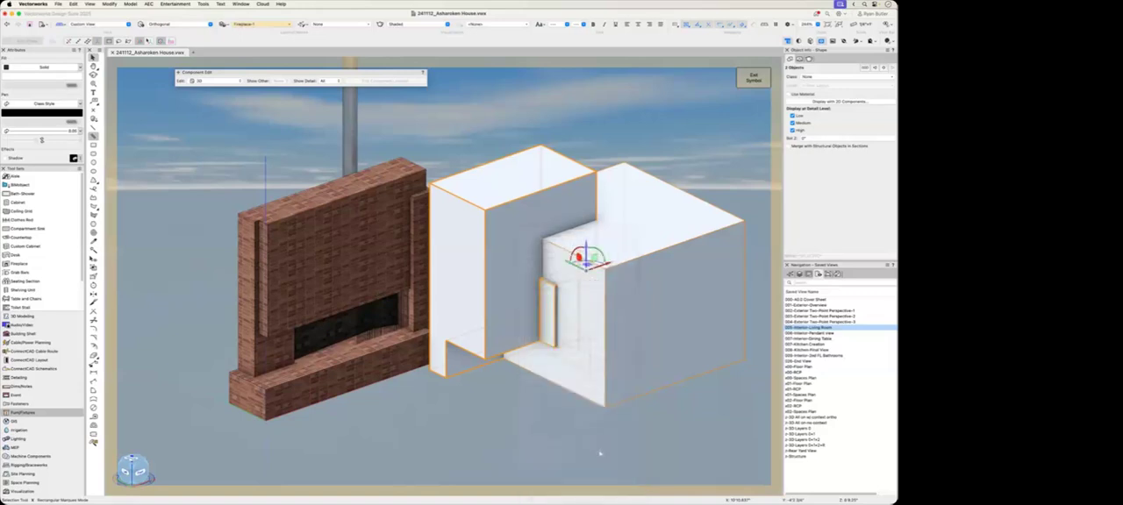
click(476, 174)
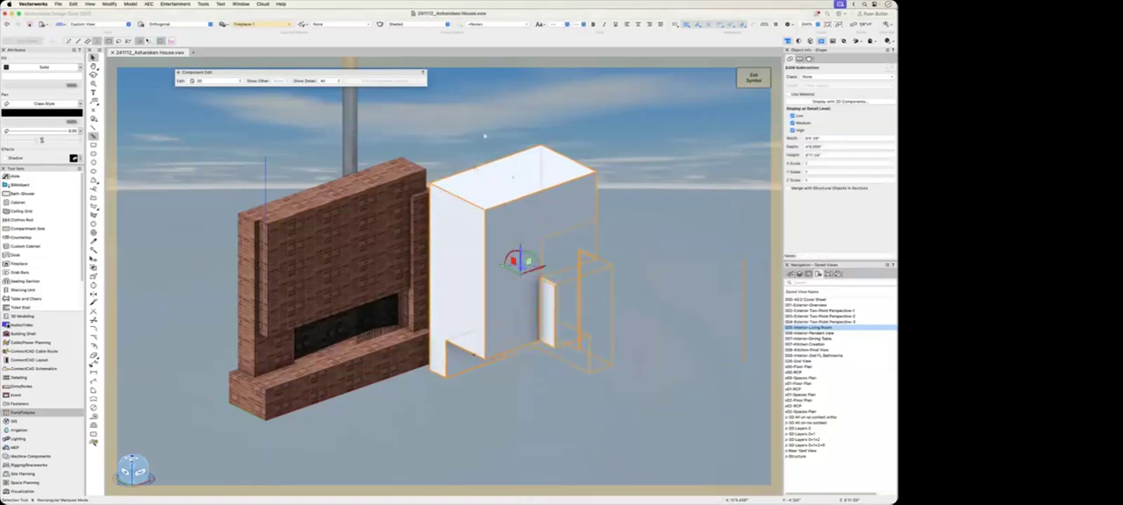
click(484, 135)
mouse_move(594, 390)
super+middle_down()
mouse_move(537, 395)
mouse_move(593, 380)
mouse_move(594, 402)
super+middle_up()
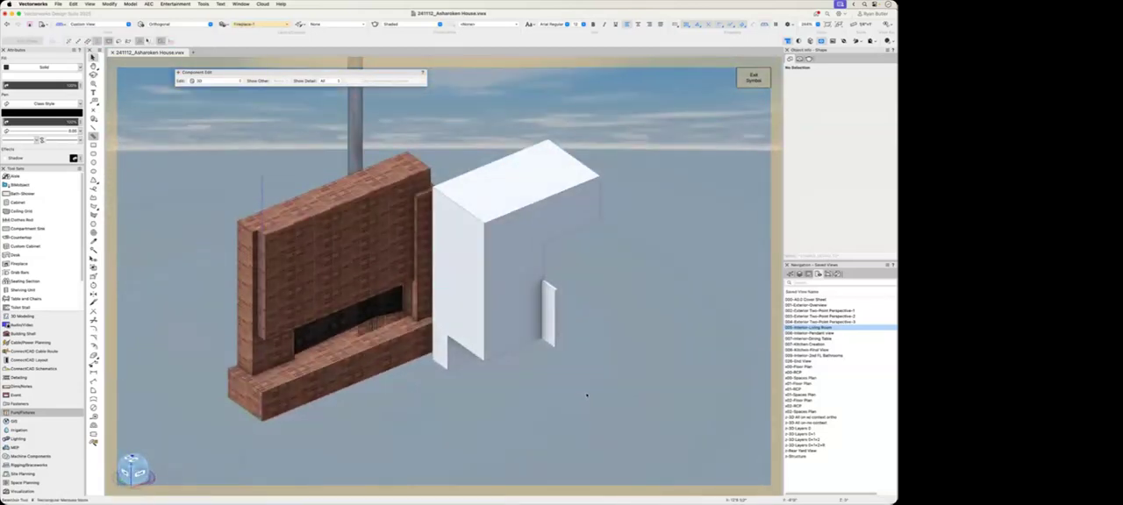
Step: Undo the last subtraction and delete the large box
key(super+z)
key(super+z)
click(582, 409)
click(588, 374)
key(Delete)
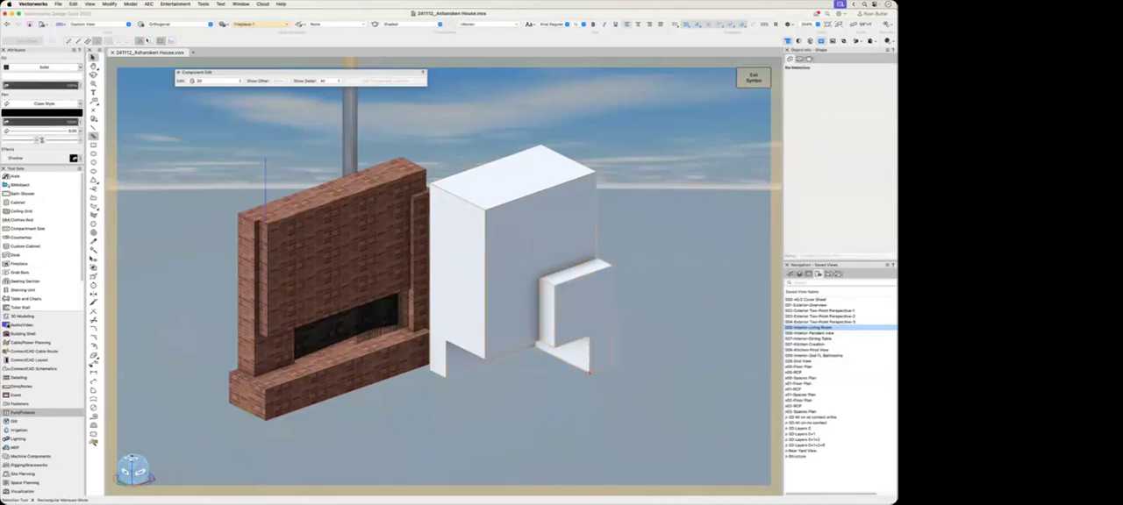
Step: Open the notched solid subtraction for editing with the Edit solid method
click(564, 331)
super+middle_drag(545, 419, 535, 403)
right_click(535, 403)
click(535, 404)
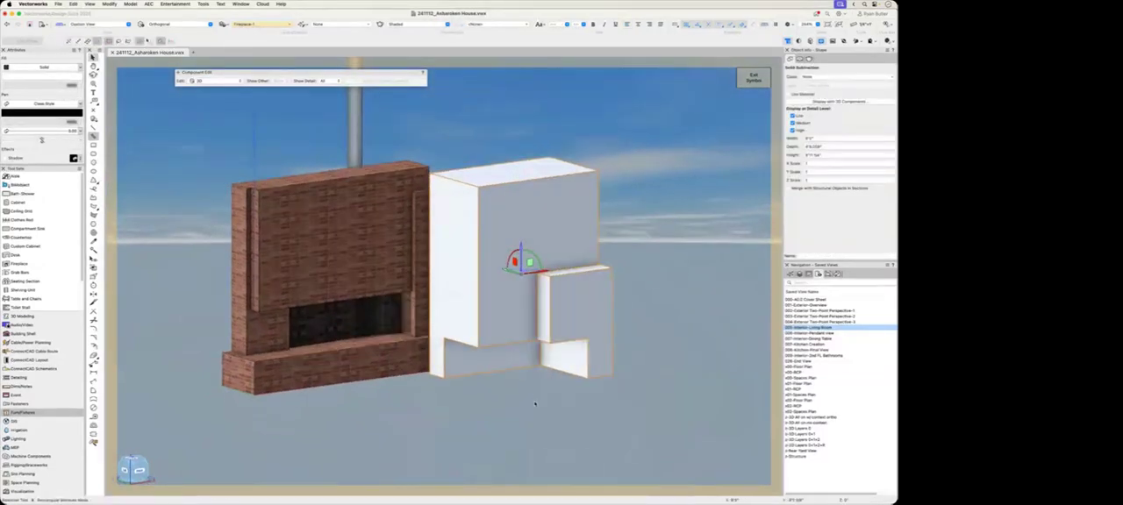
click(534, 403)
click(468, 355)
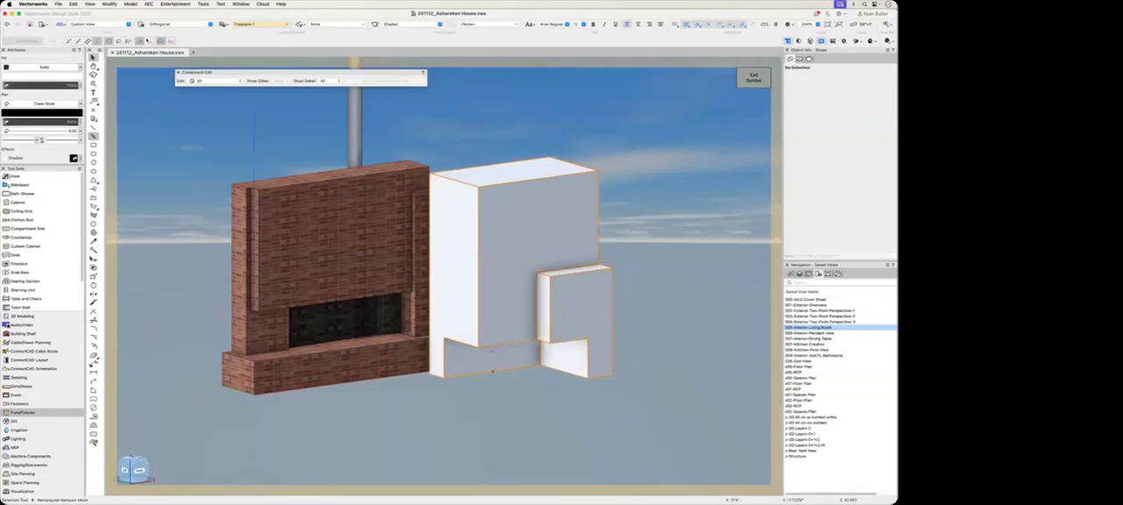
double_click(508, 360)
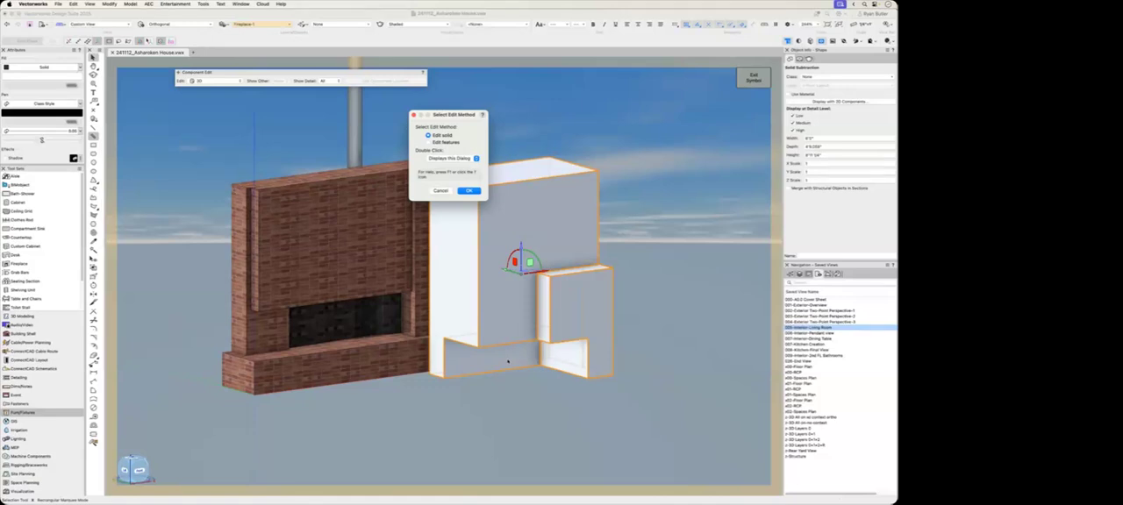
key(Return)
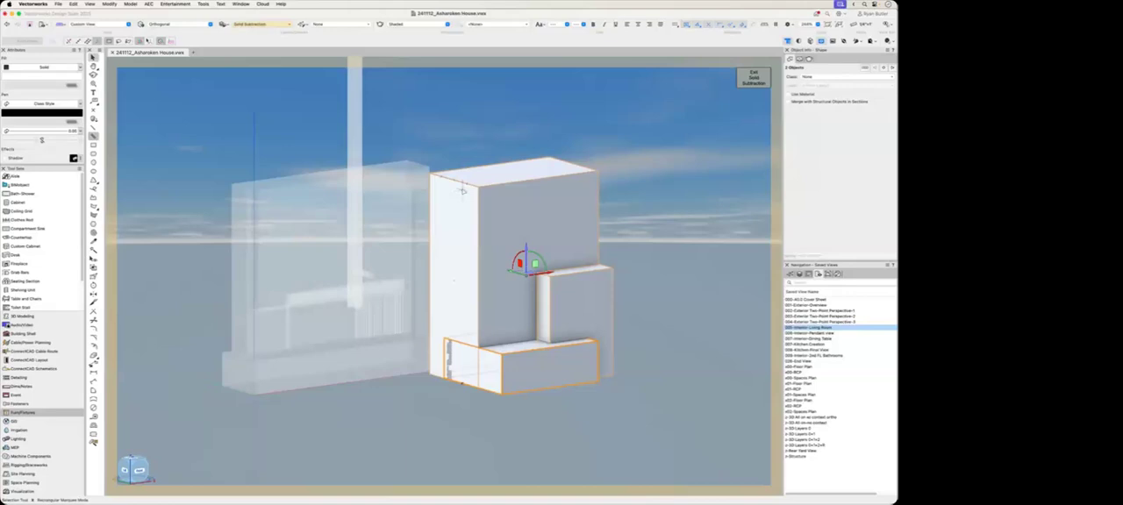
Step: Raise the subtracted hearth block and shift it back so it barely protrudes from the tall block's front beside the small block
click(518, 372)
drag(521, 328, 521, 288)
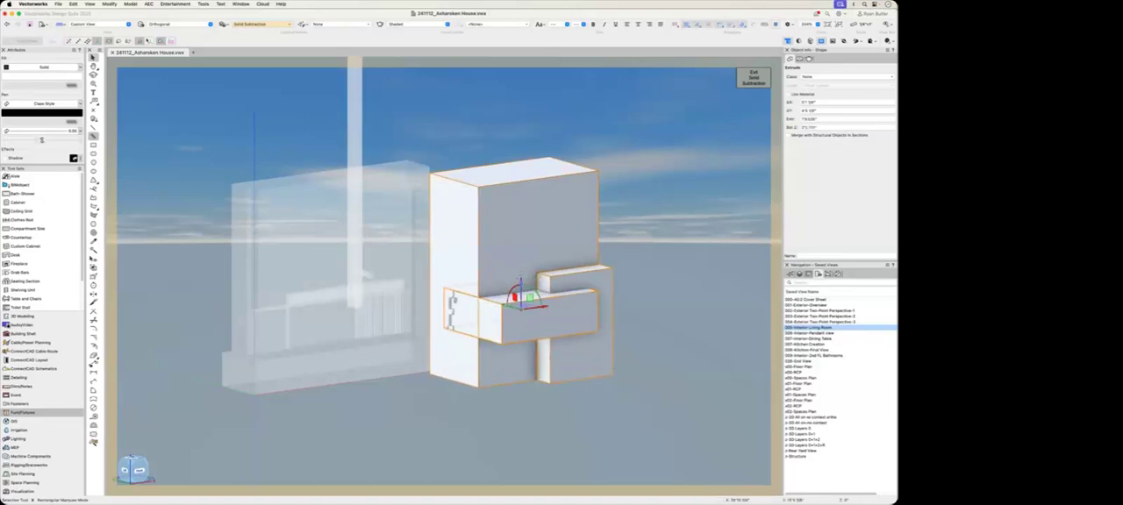
drag(521, 296, 545, 313)
click(536, 419)
Step: Subtract the repositioned block from the joined solid to cut a recess, and exit the solid edit
click(521, 342)
shift+click(508, 371)
right_click(507, 371)
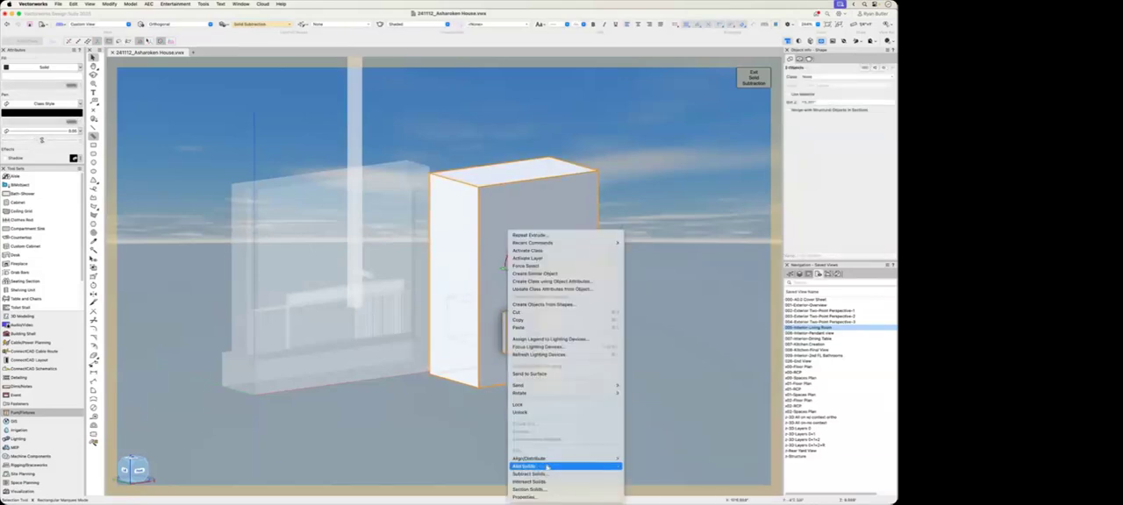
click(547, 473)
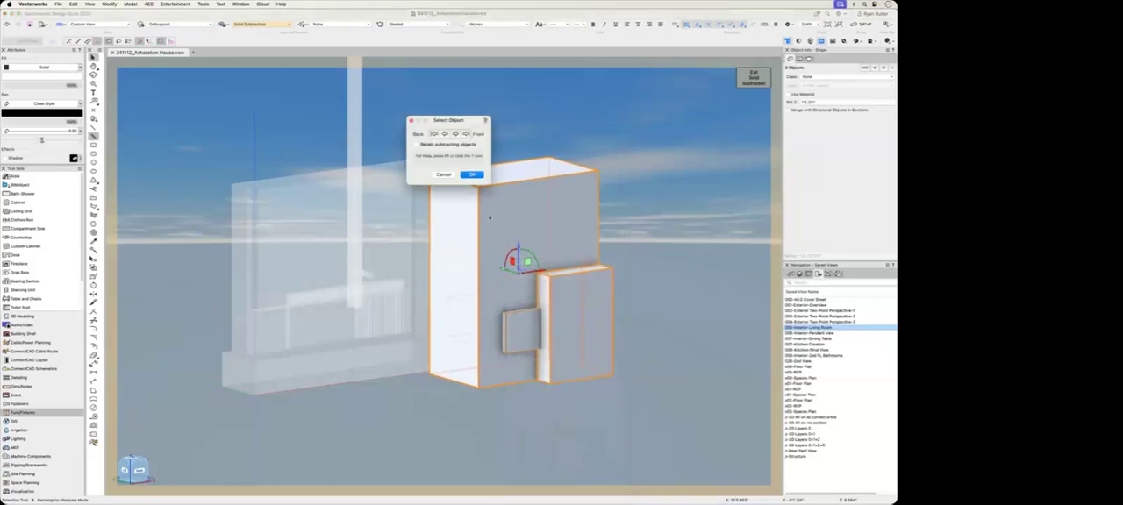
key(Return)
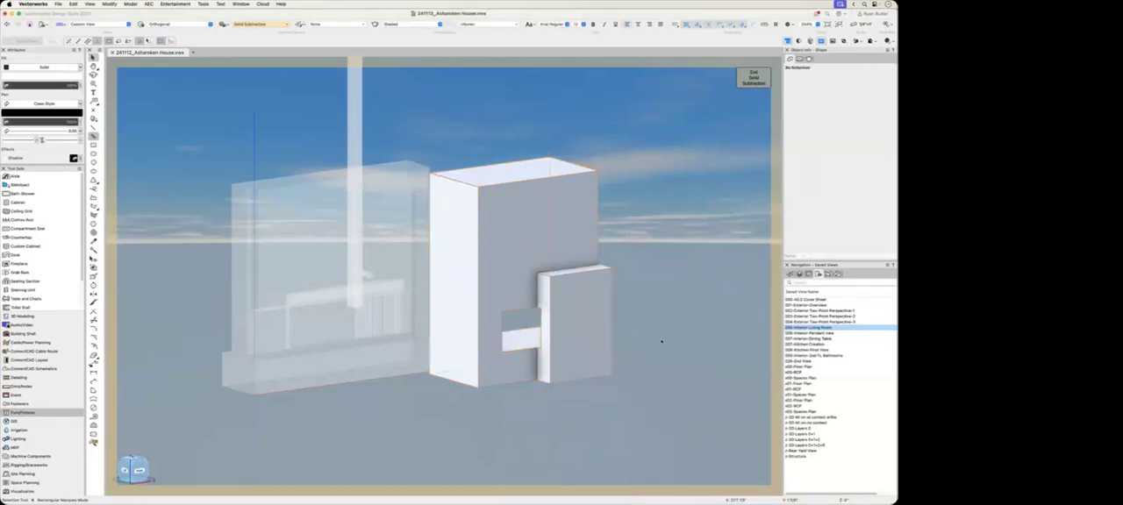
click(661, 341)
key(super+bracketright)
click(616, 405)
super+middle_drag(616, 405, 592, 382)
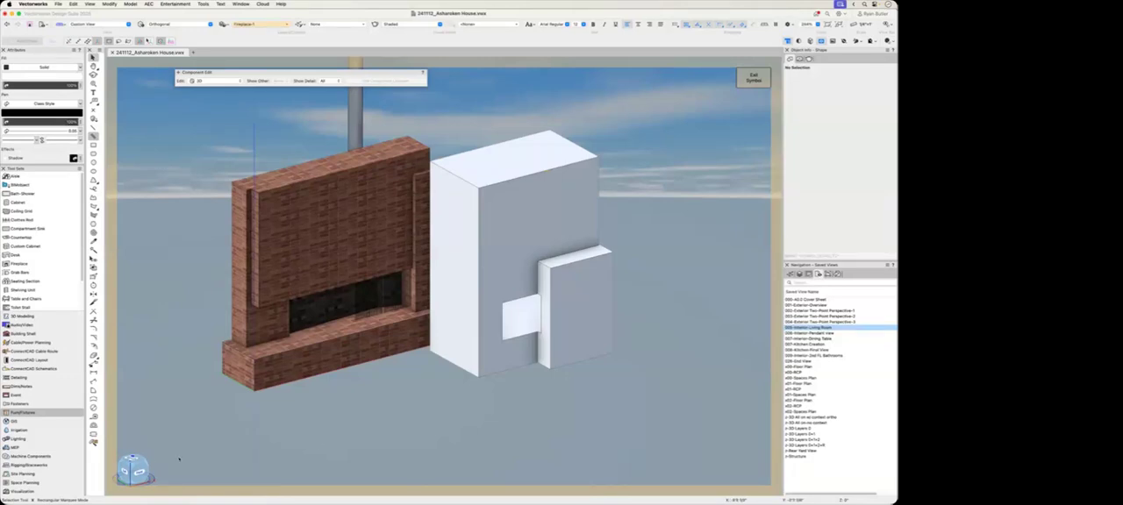
Step: Choose the Brick Runbond Red 01 RT texture for the Texture tool by searching the resources for brick
click(93, 443)
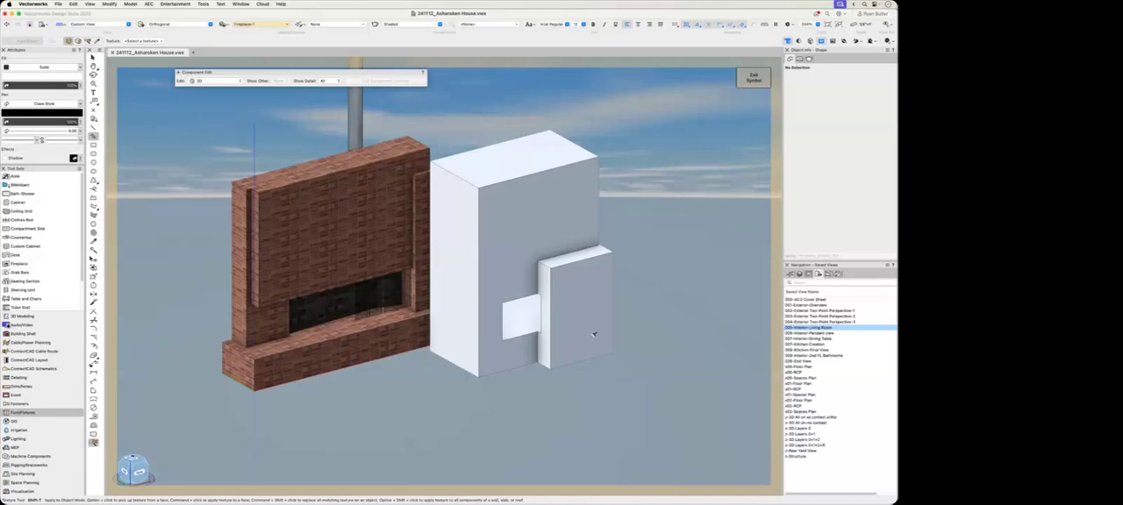
click(142, 41)
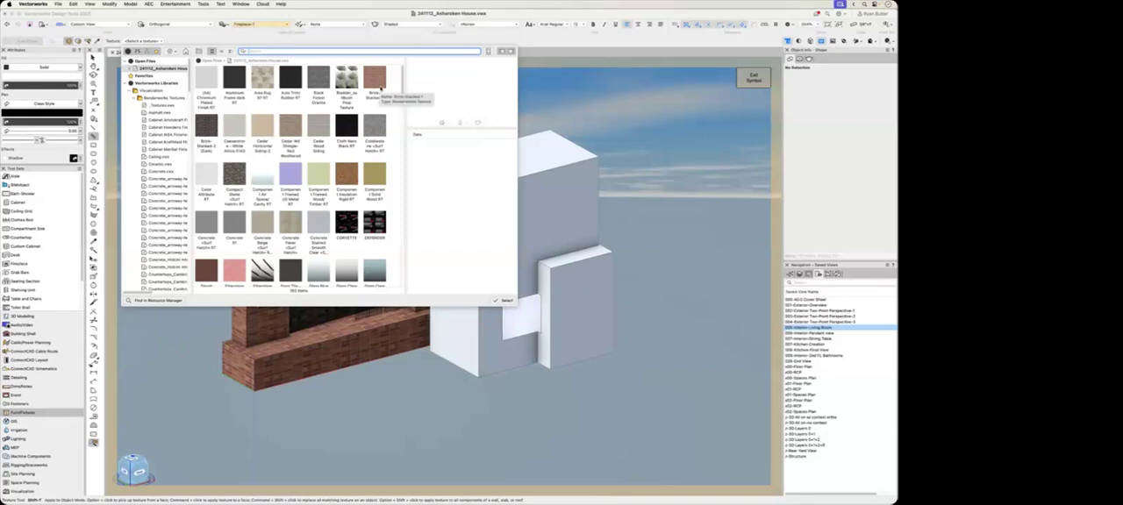
text(brick)
key(Return)
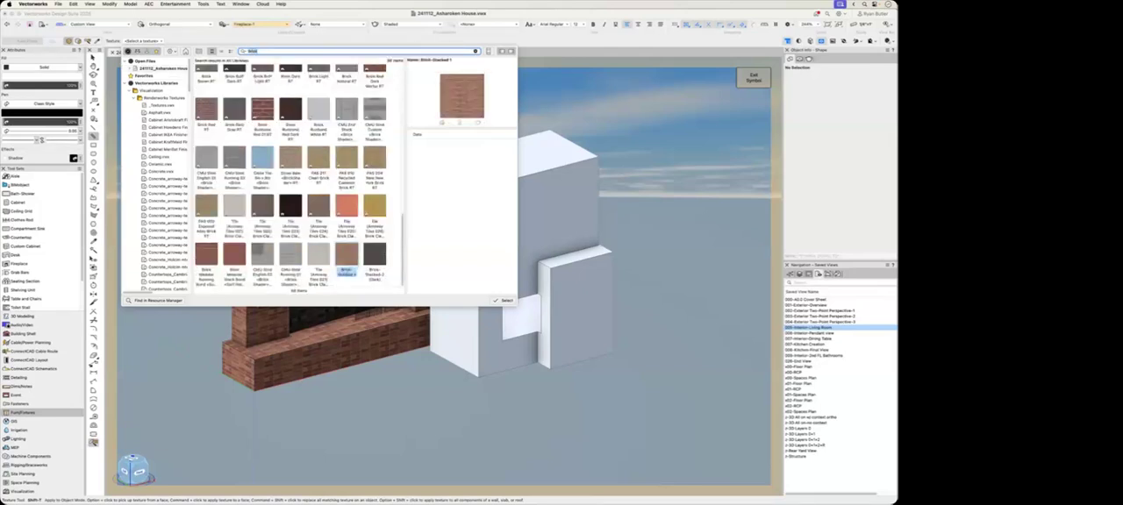
click(263, 109)
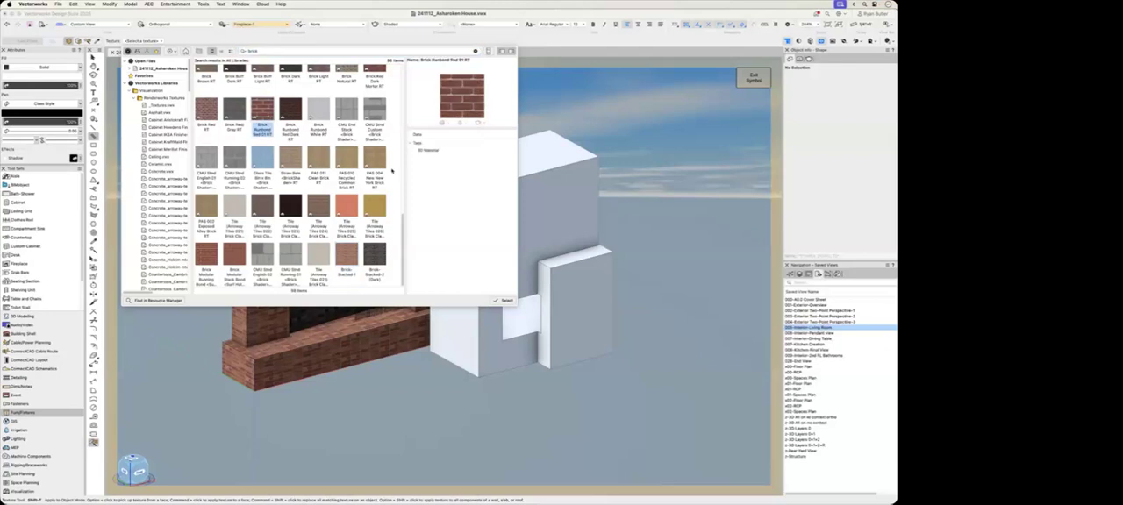
click(504, 300)
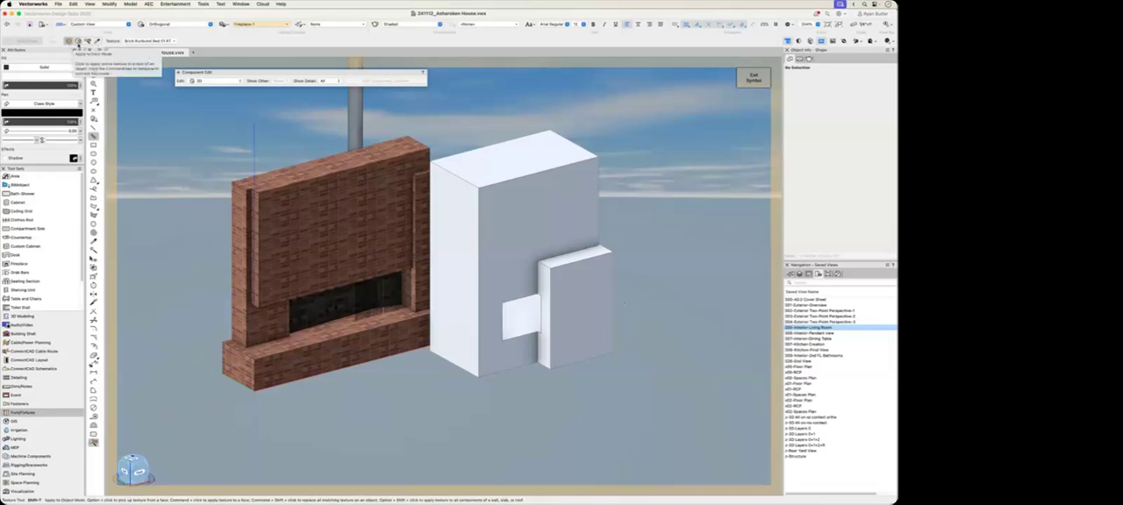
Step: Apply the brick texture face by face to the tall block's front and the small block's top, front and side
click(78, 42)
click(521, 239)
click(564, 260)
click(568, 278)
click(548, 279)
key(x)
click(562, 414)
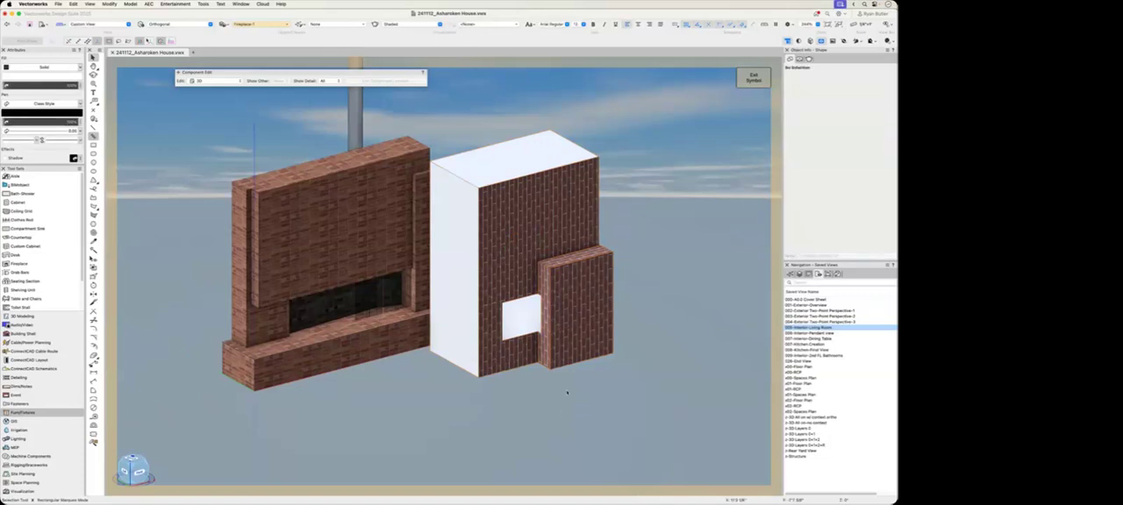
Step: In the solid's render settings, set the first brick face override, on the tall block's front, to scale 1 and rotation 90
click(571, 334)
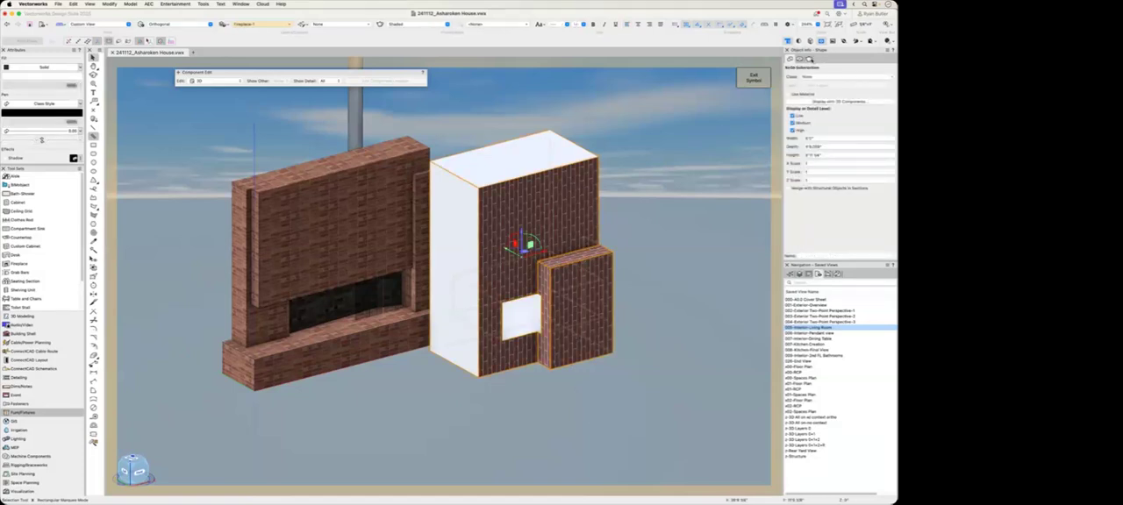
click(810, 59)
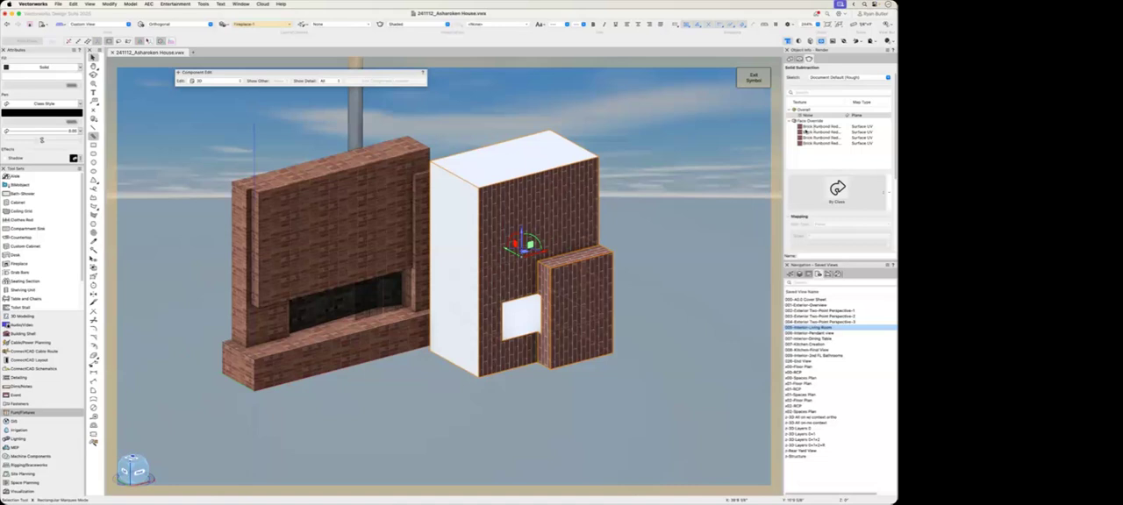
click(809, 128)
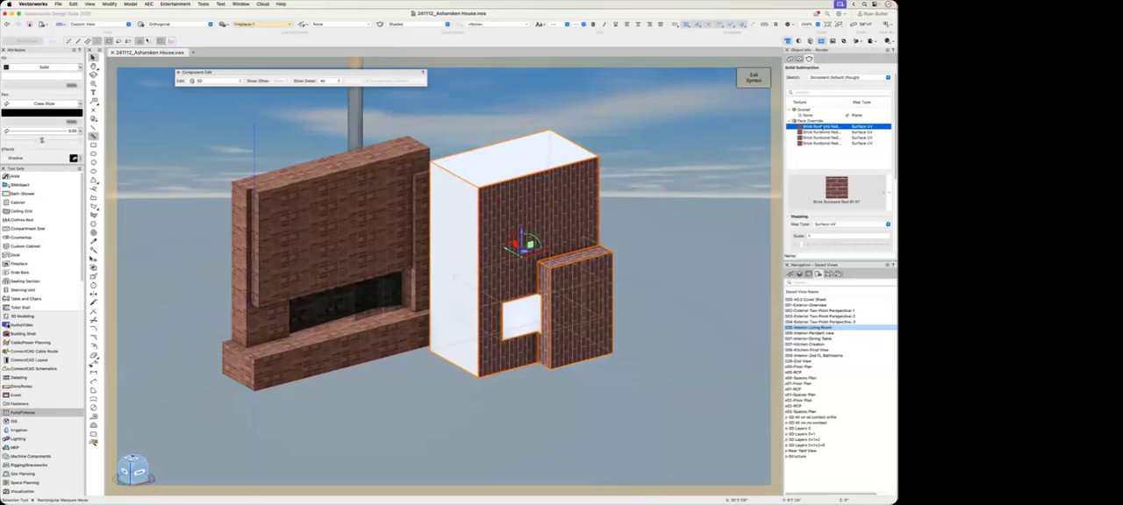
scroll(806, 244, down, 1)
mouse_move(806, 236)
mouse_down()
mouse_move(834, 238)
mouse_move(804, 238)
mouse_move(801, 226)
mouse_up()
text(1)
key(Return)
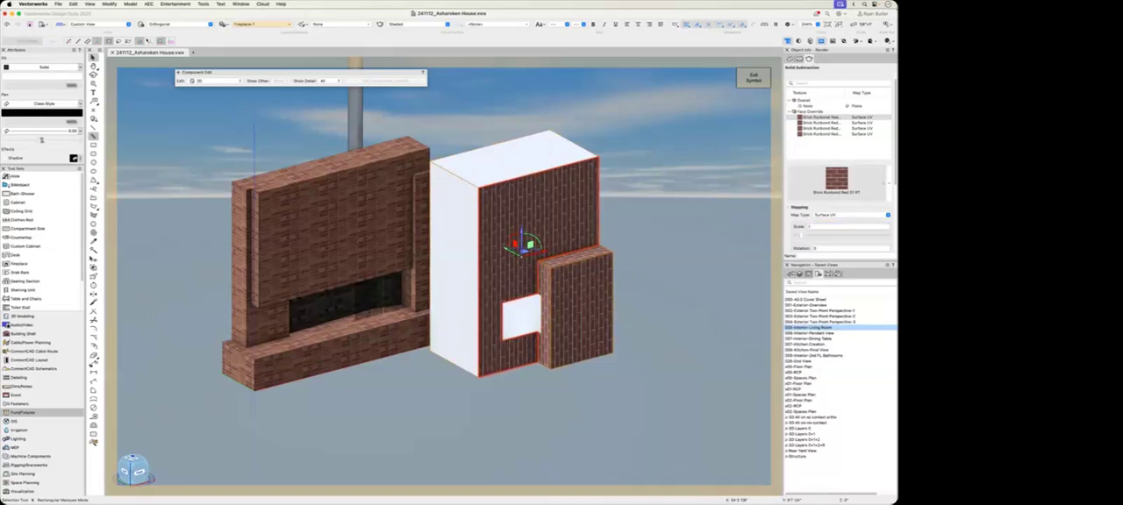
scroll(815, 224, down, 2)
click(815, 205)
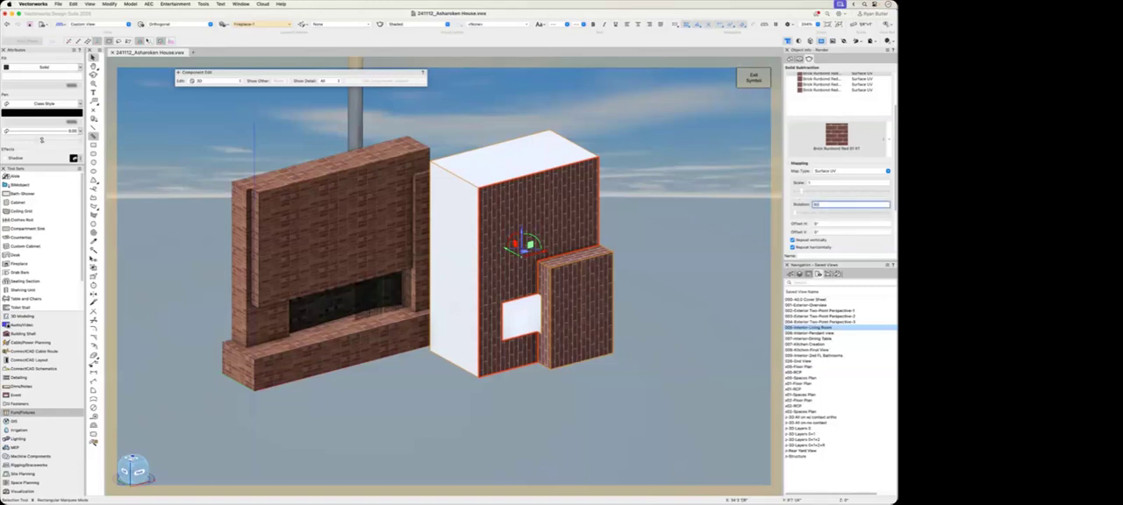
key(Tab)
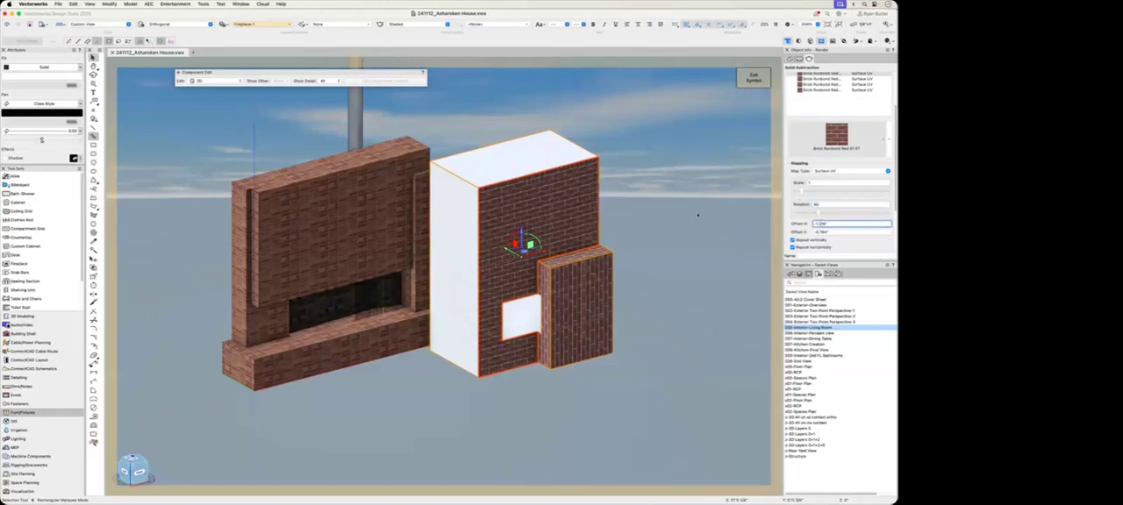
Step: Set the texture rotation to 90 for the three remaining brick faces on the small block
click(816, 80)
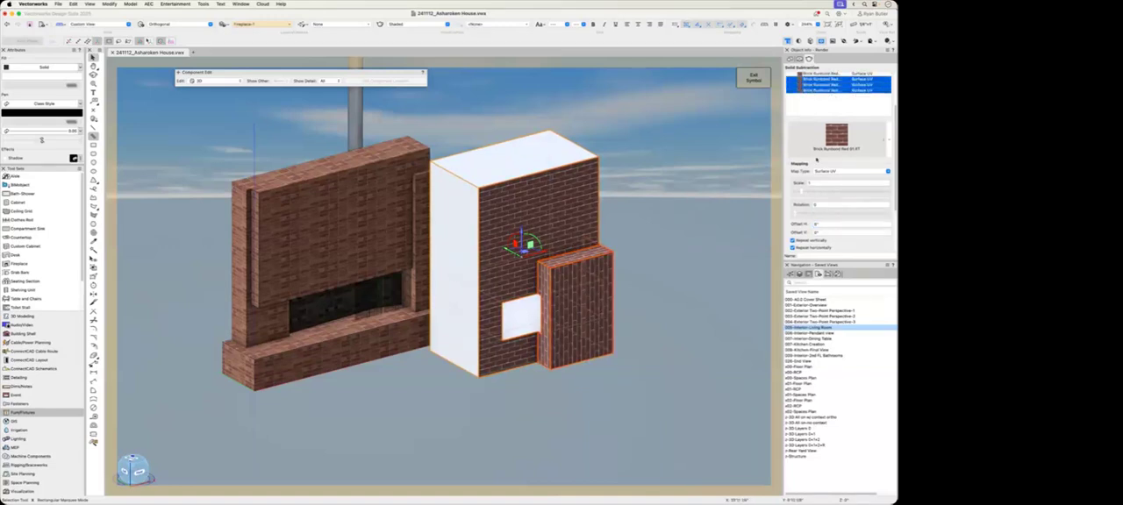
click(799, 203)
text(90)
key(Return)
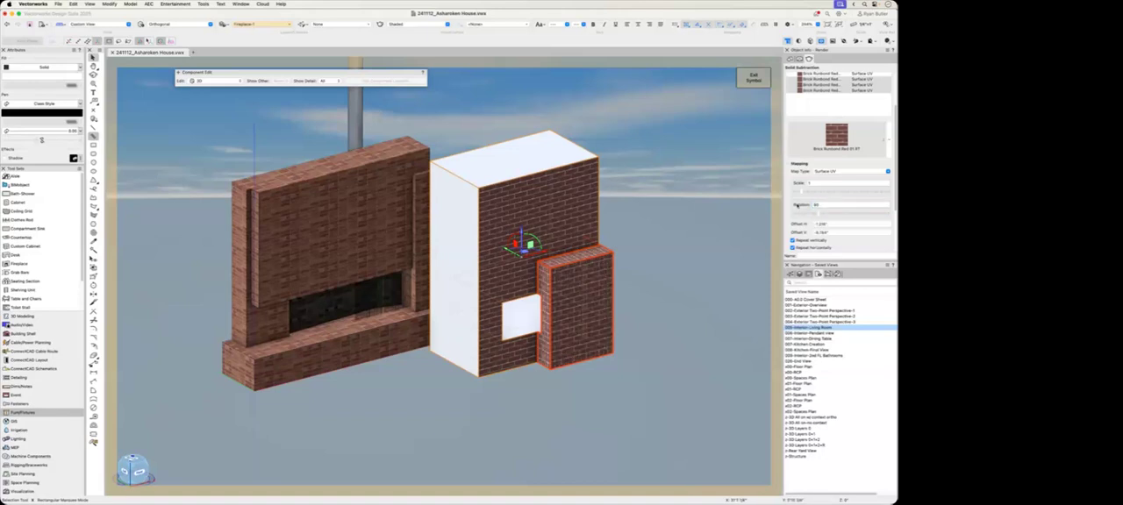
scroll(825, 212, down, 2)
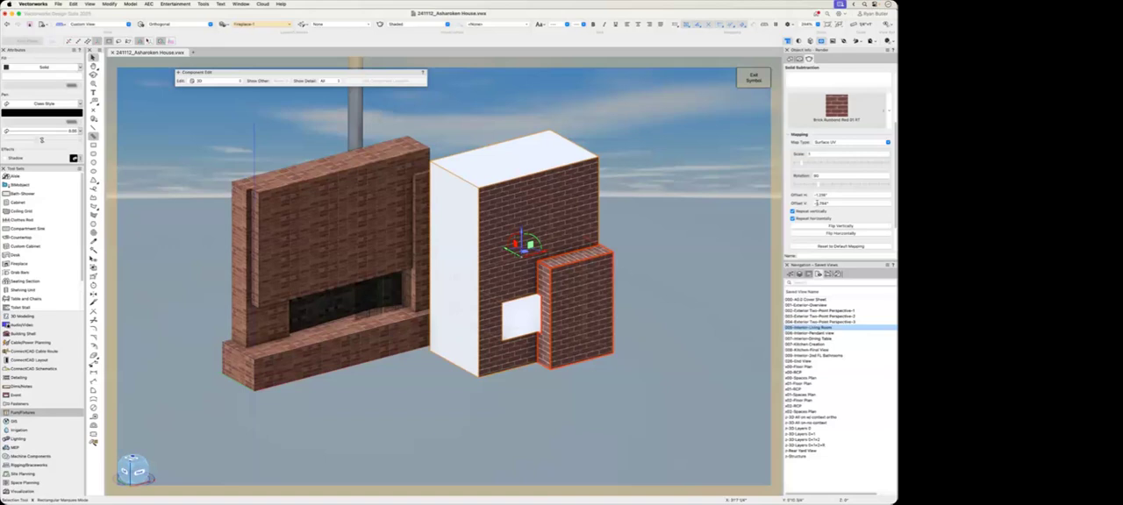
scroll(548, 355, up, 6)
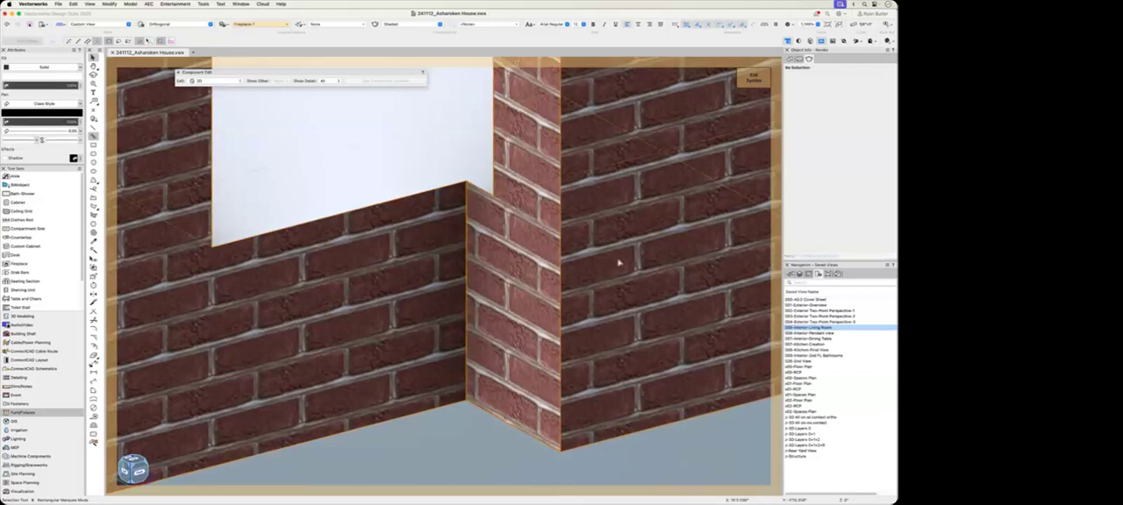
Step: Set the horizontal and vertical texture offsets of the brick face on the small block's front to 0
click(832, 89)
drag(828, 229, 795, 230)
text(0)
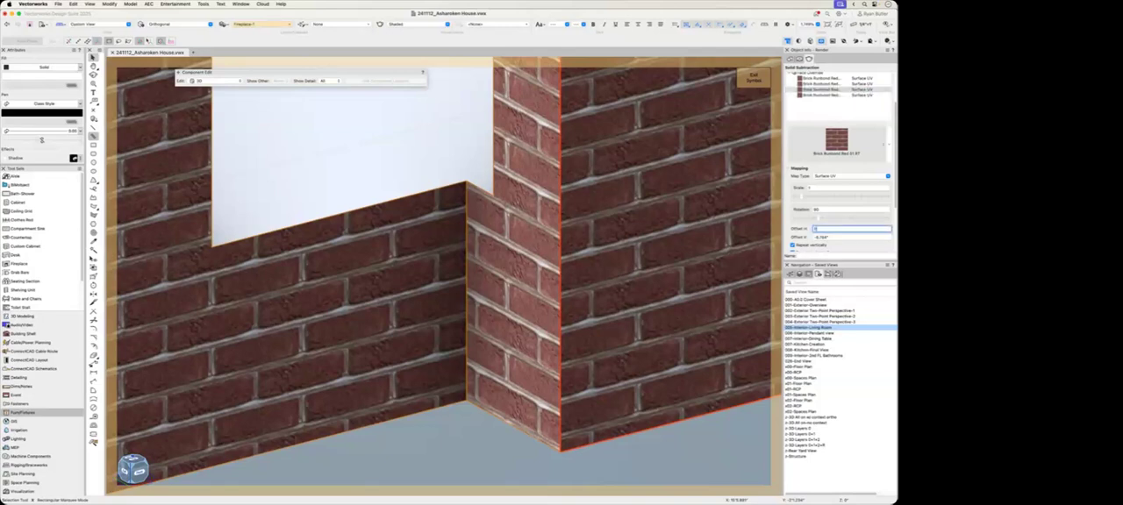
key(Tab)
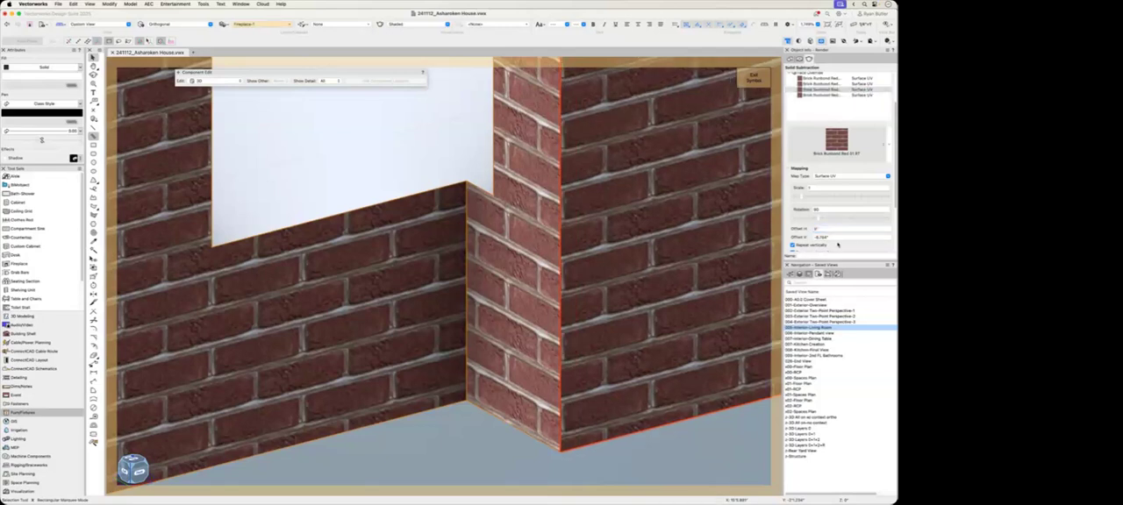
text(0)
key(Return)
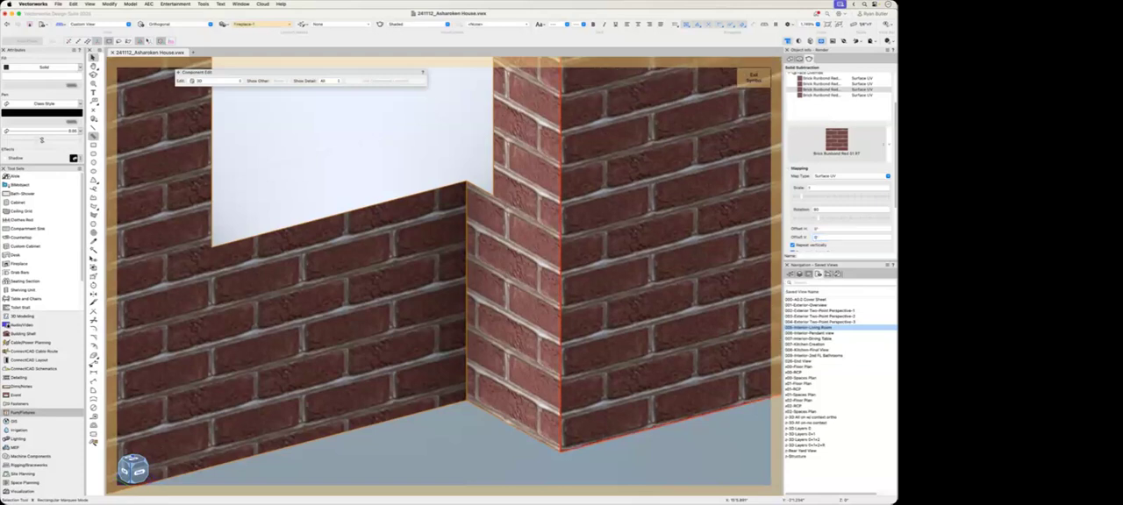
click(583, 463)
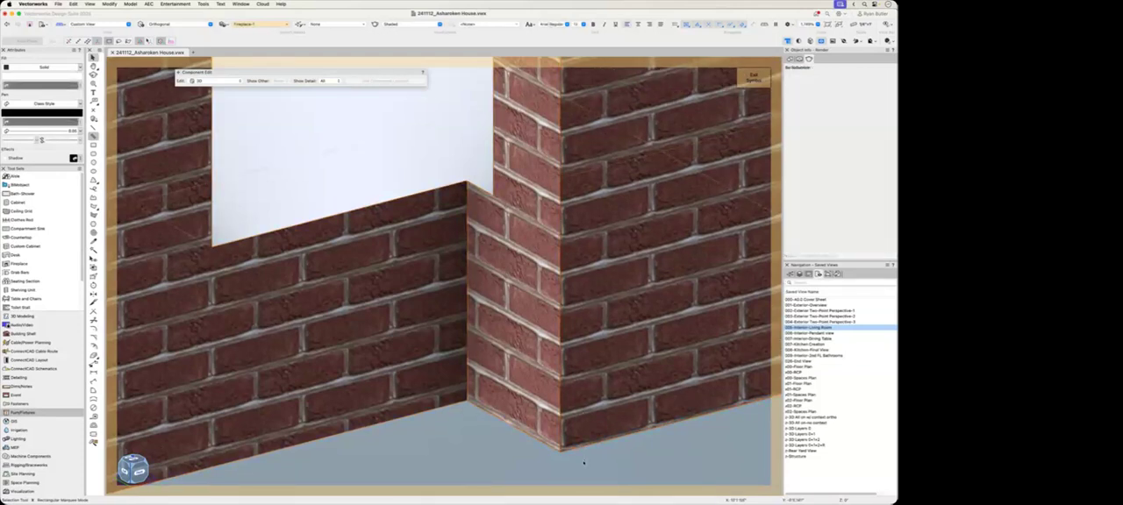
Step: Remove the brick texture override from the tall block's front face and delete the whole solid
scroll(507, 340, down, 8)
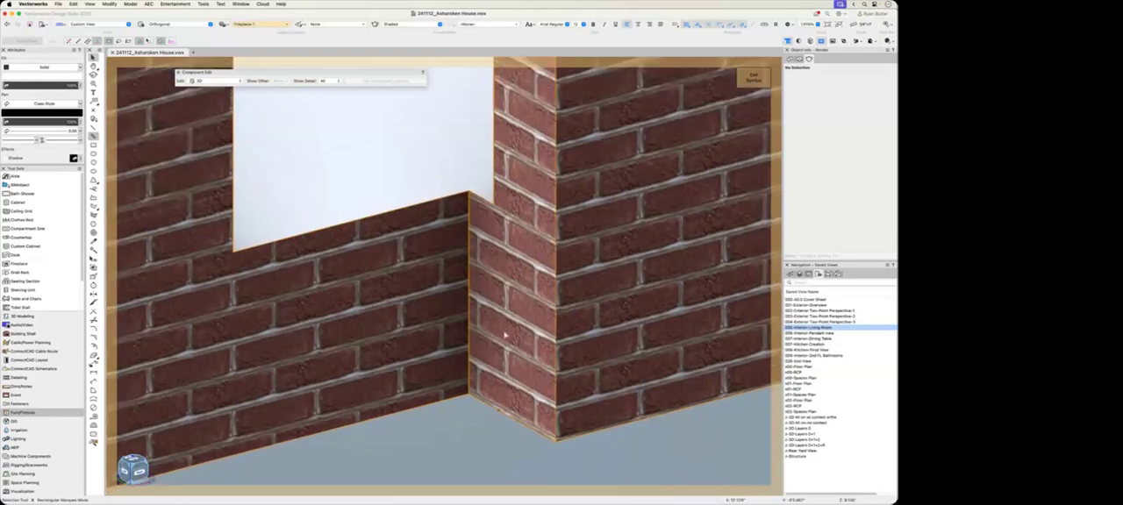
middle_drag(527, 328, 535, 348)
click(536, 345)
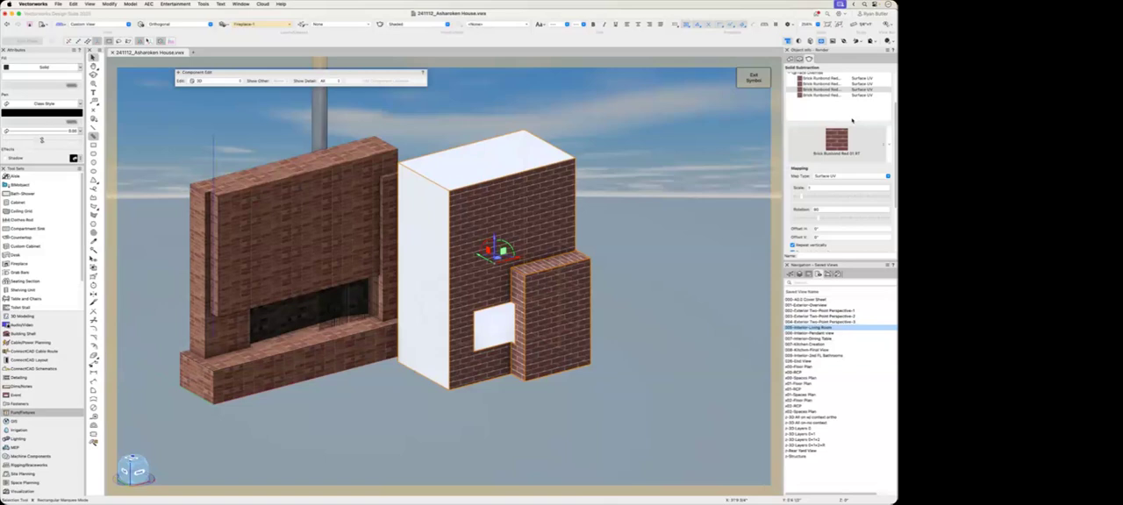
drag(895, 112, 893, 89)
click(811, 127)
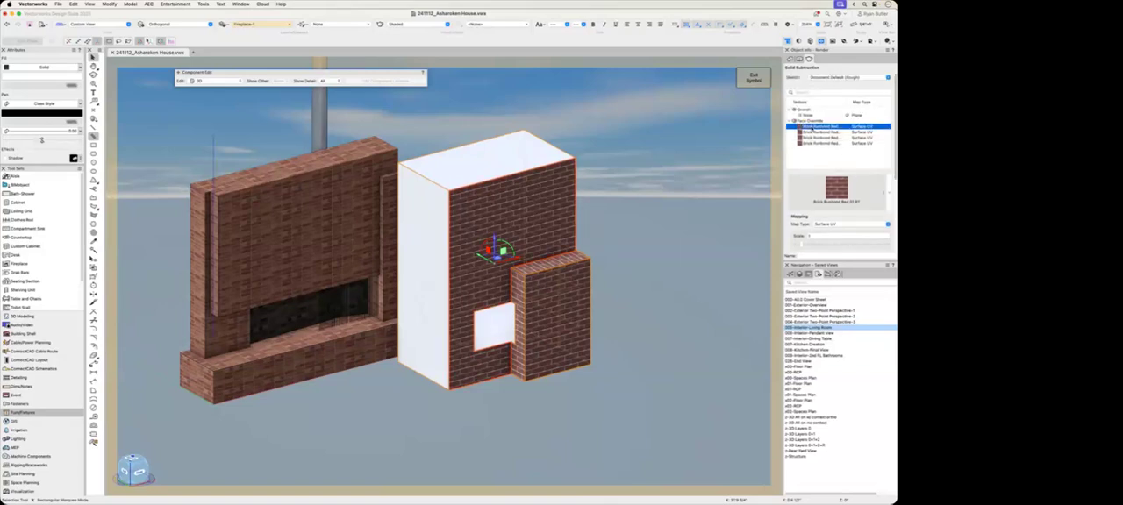
right_click(811, 127)
click(840, 153)
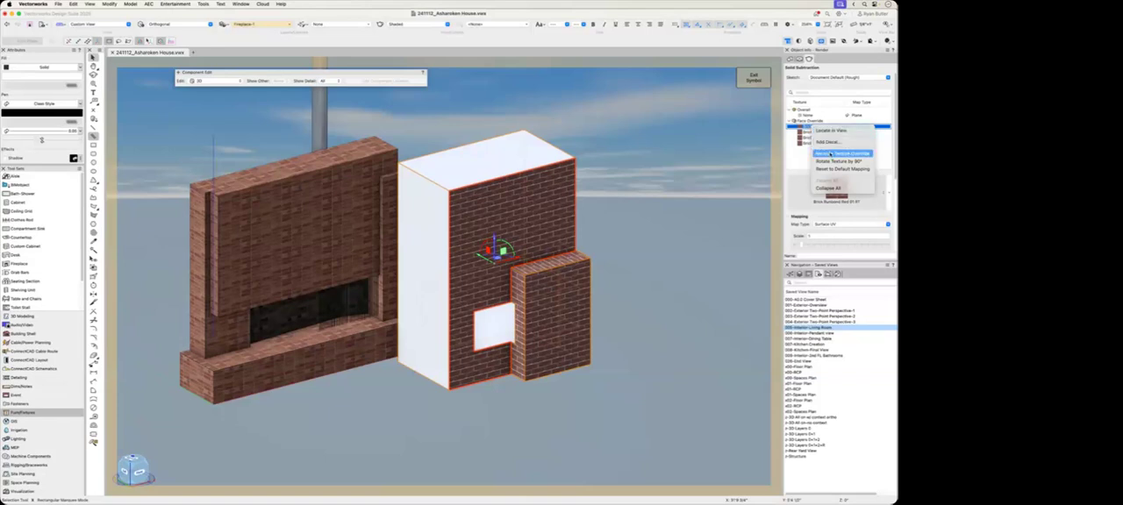
click(649, 208)
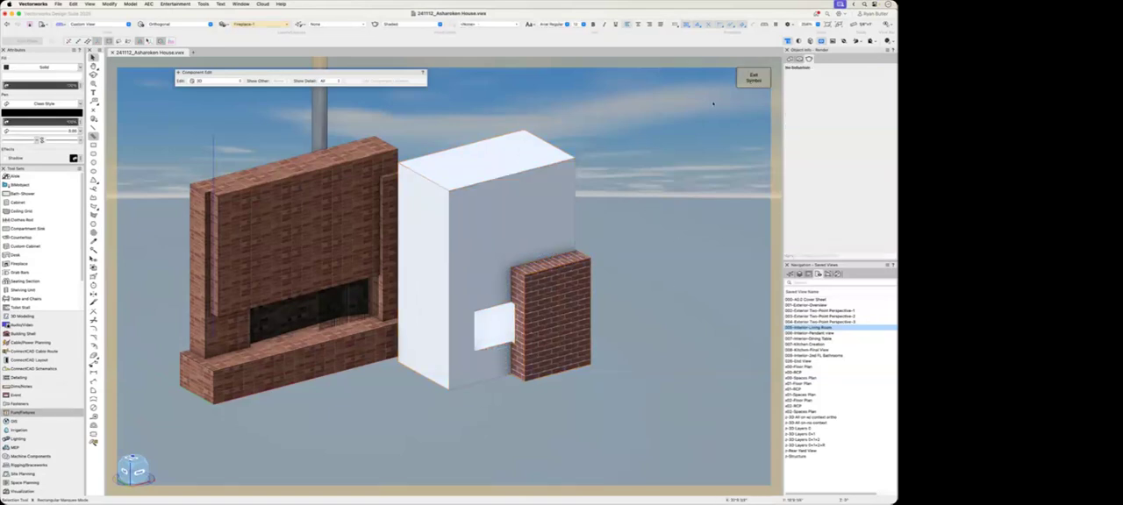
key(Delete)
middle_drag(479, 286, 664, 331)
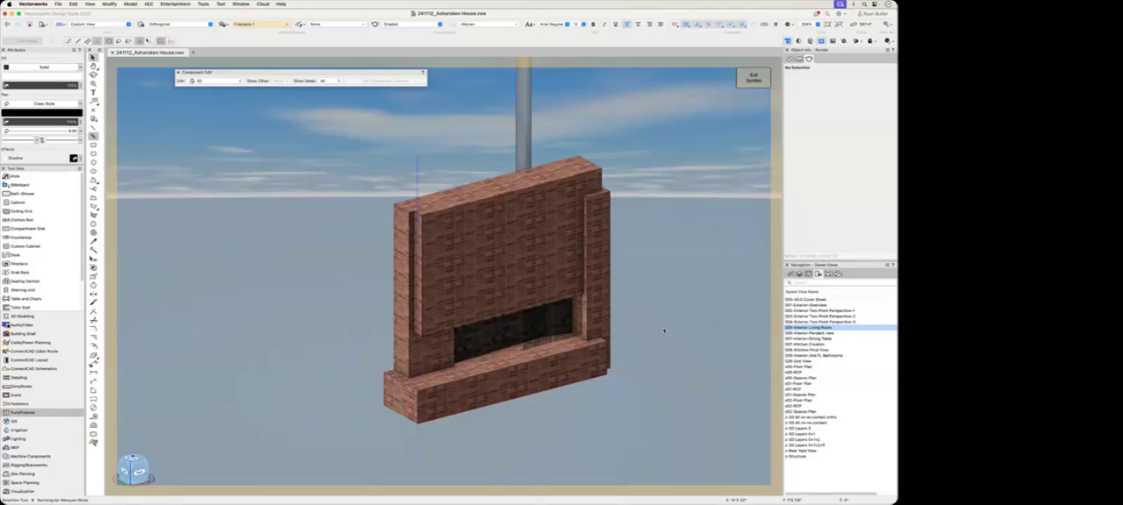
Step: In Top/Plan view, draw one rectangle over the left end of the fireplace outline and another over its middle
key(F5)
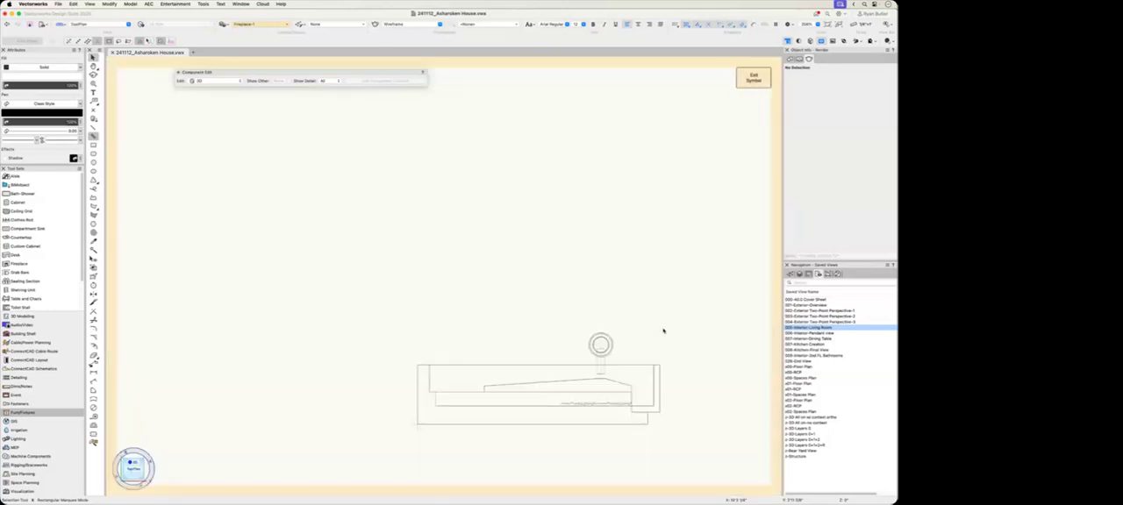
middle_drag(689, 367, 611, 262)
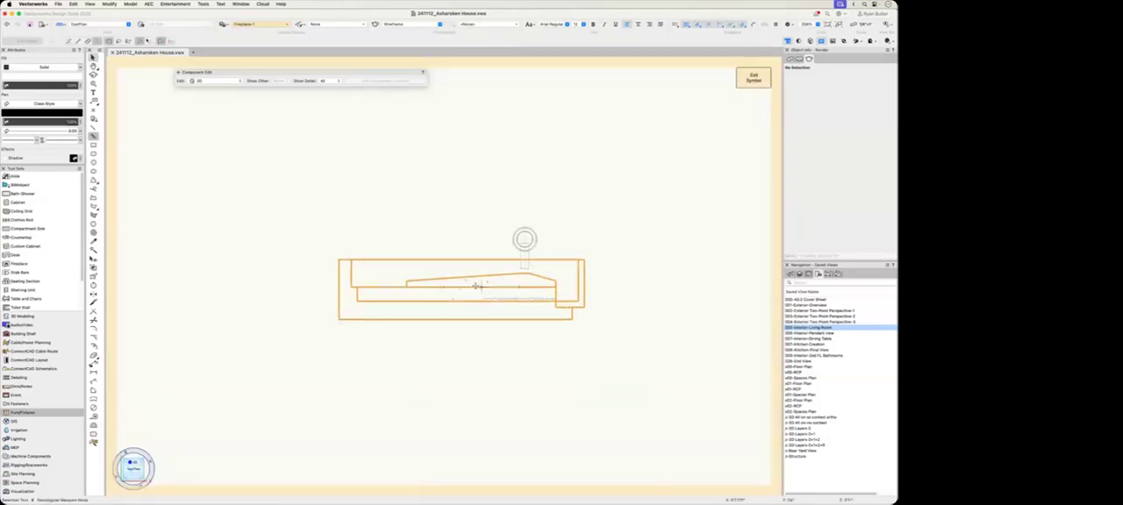
scroll(479, 286, up, 1)
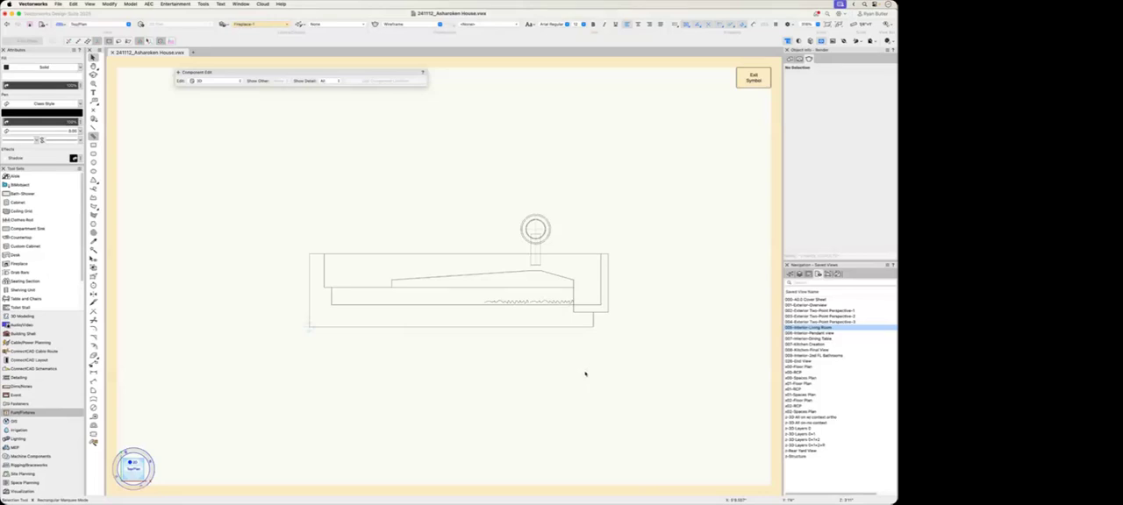
key(2)
key(4)
click(309, 255)
click(380, 327)
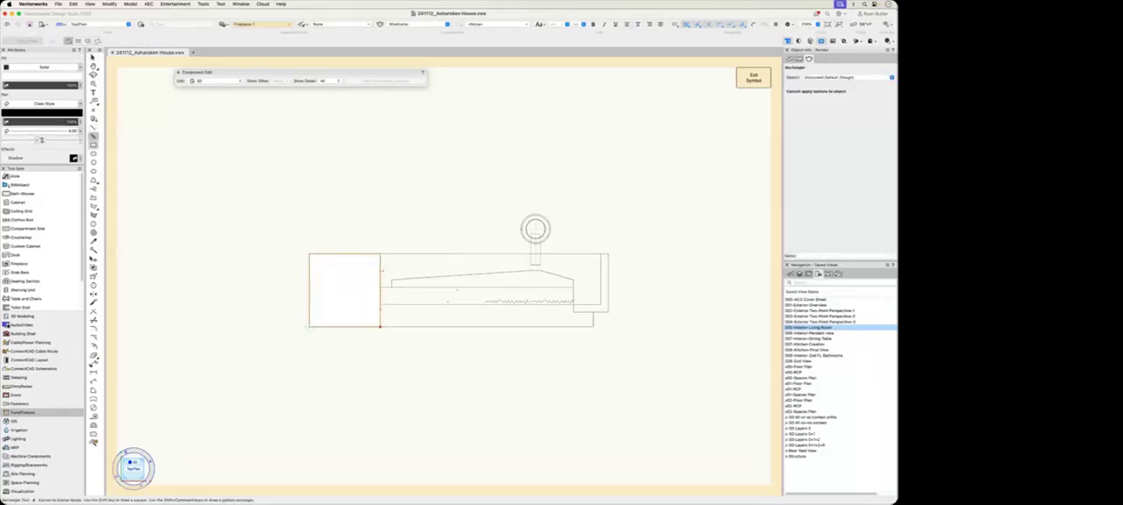
click(330, 287)
click(600, 305)
Step: Delete both rectangles covering the fireplace outline
key(x)
click(498, 368)
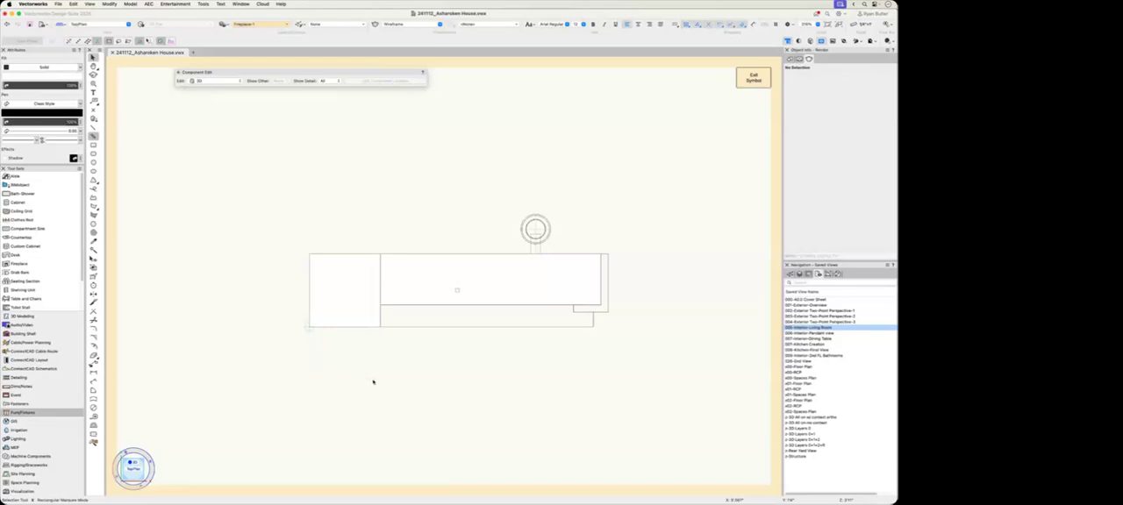
click(384, 300)
key(Delete)
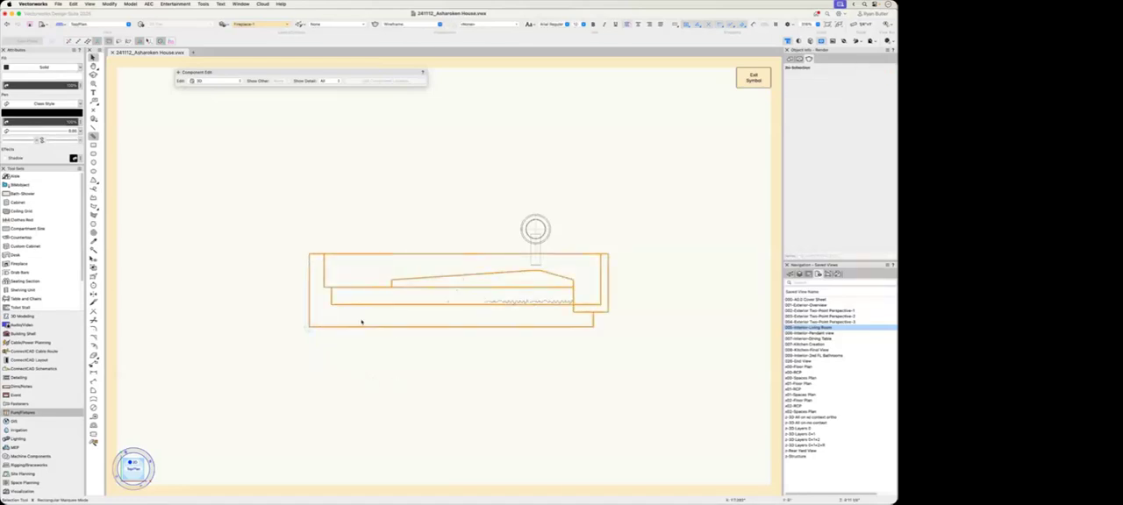
Step: Compare the fireplace in 3D and Top/Plan, show its Top 2D component, and exit the symbol
mouse_move(449, 390)
ctrl+middle_down()
mouse_move(468, 300)
mouse_move(463, 408)
ctrl+middle_up()
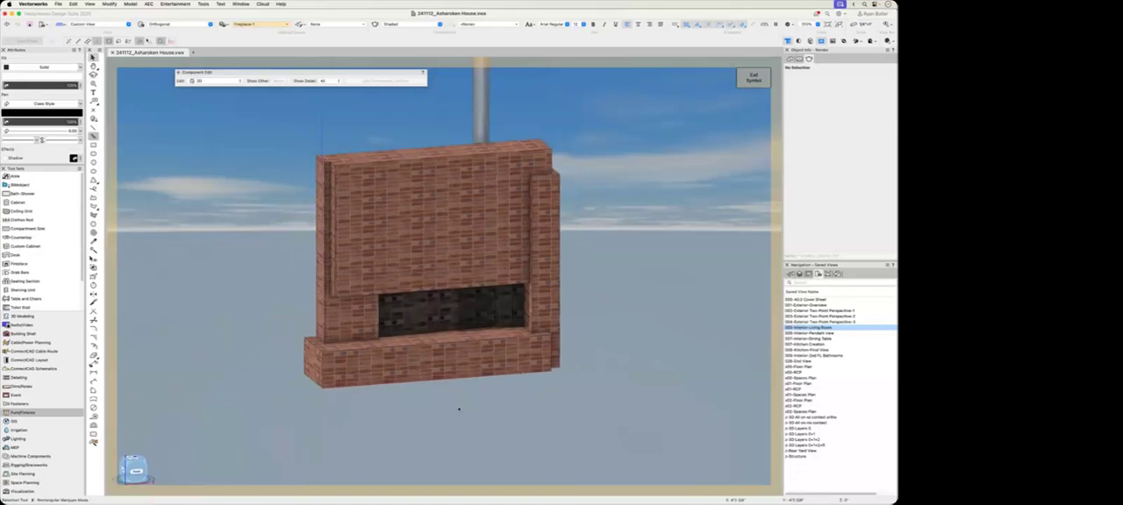
key(super+5)
click(214, 82)
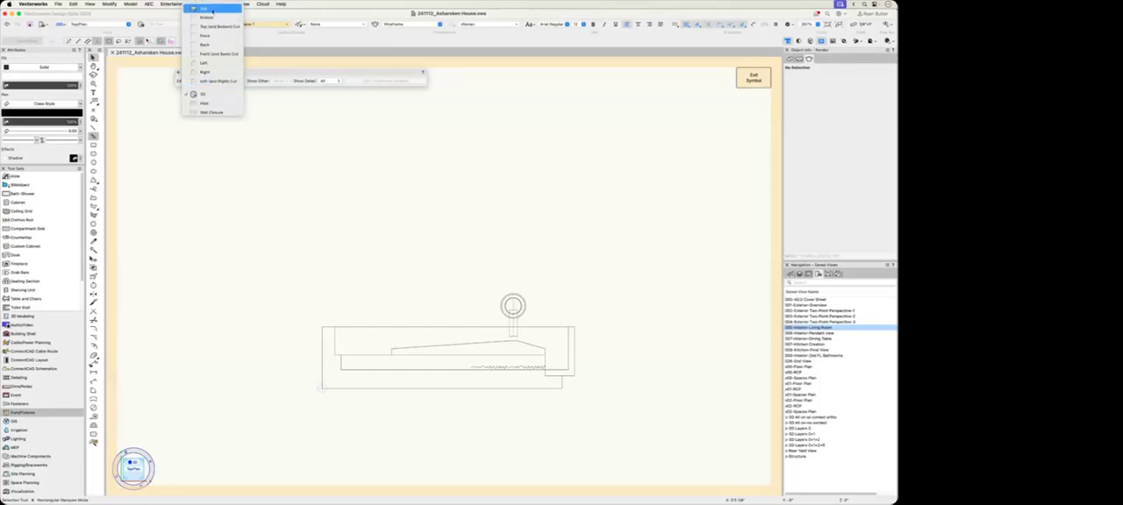
click(208, 8)
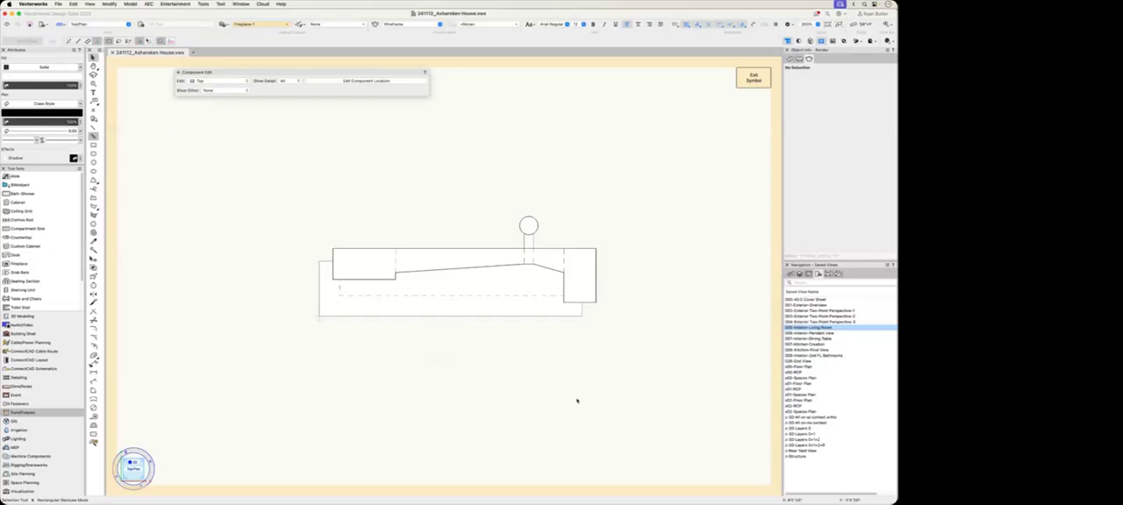
ctrl+middle_drag(577, 401, 567, 409)
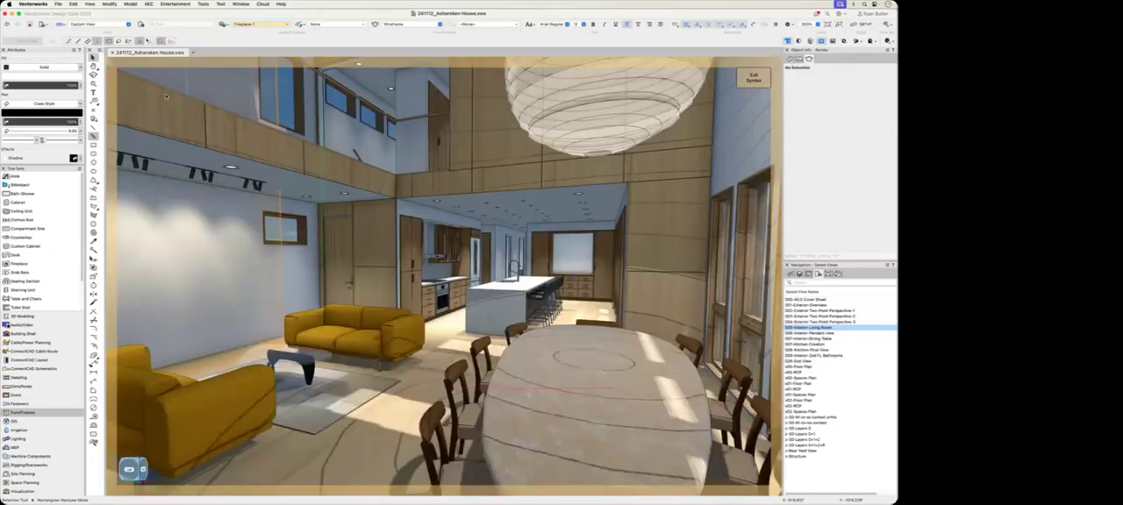
Step: Examine the Create Symbol options for the selected fireplace, cancel the dialog and clear the selection
click(109, 4)
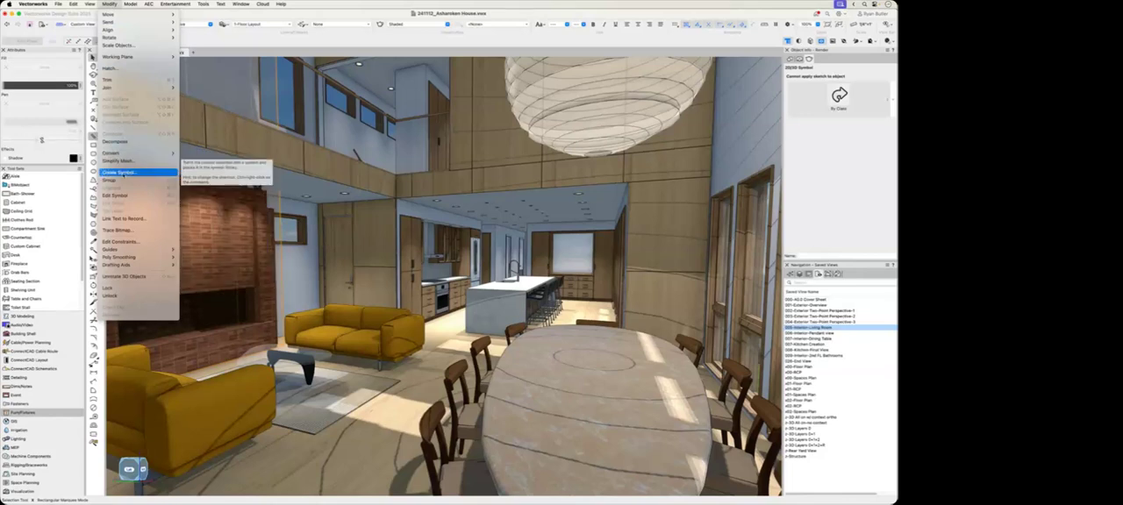
click(211, 207)
click(438, 297)
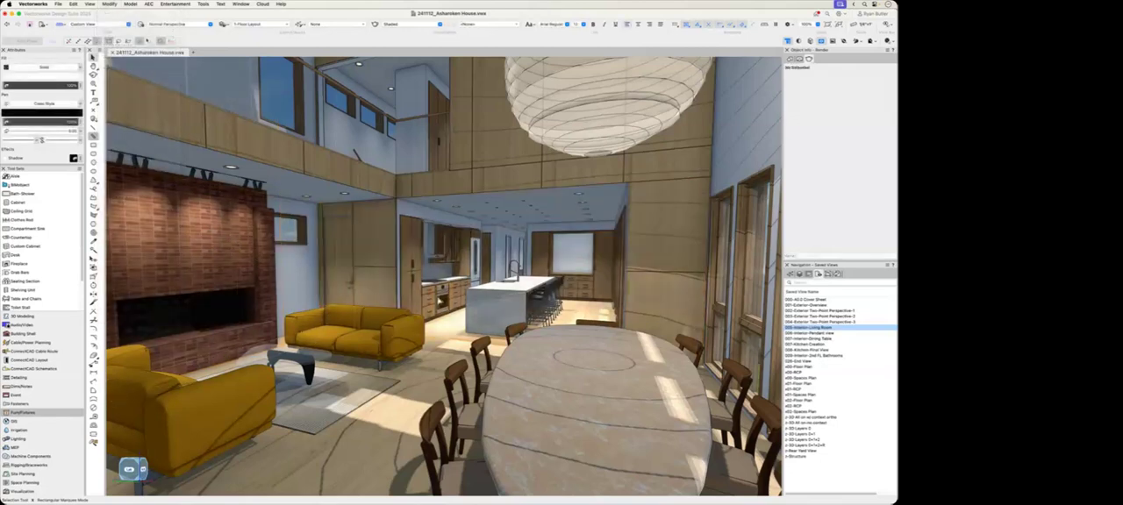
click(108, 3)
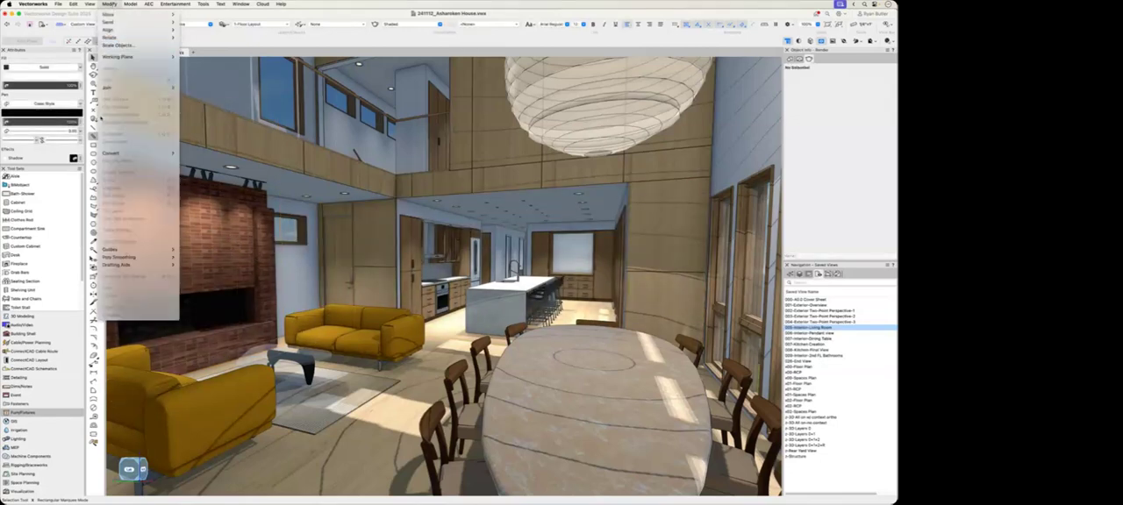
click(212, 219)
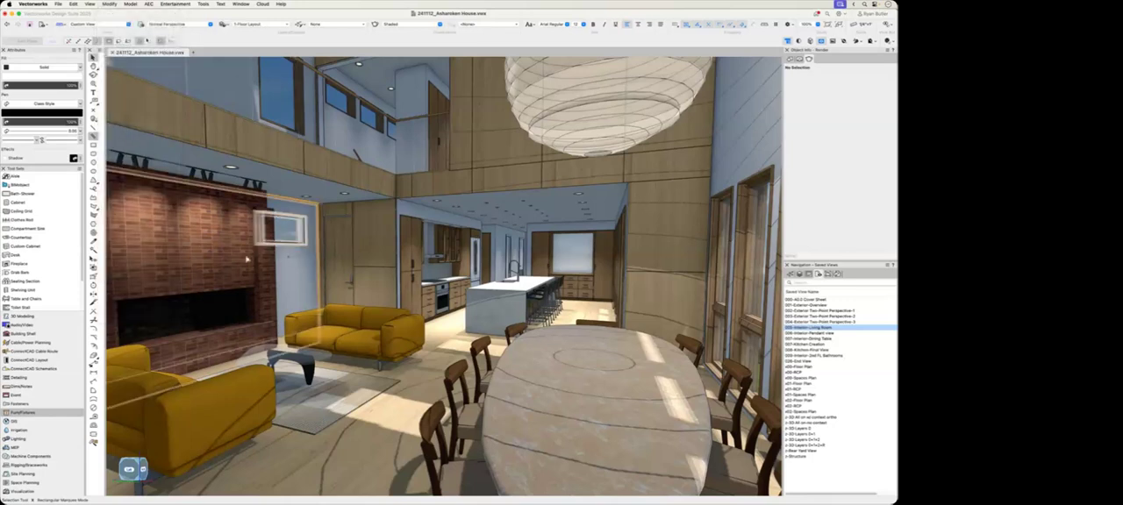
click(241, 256)
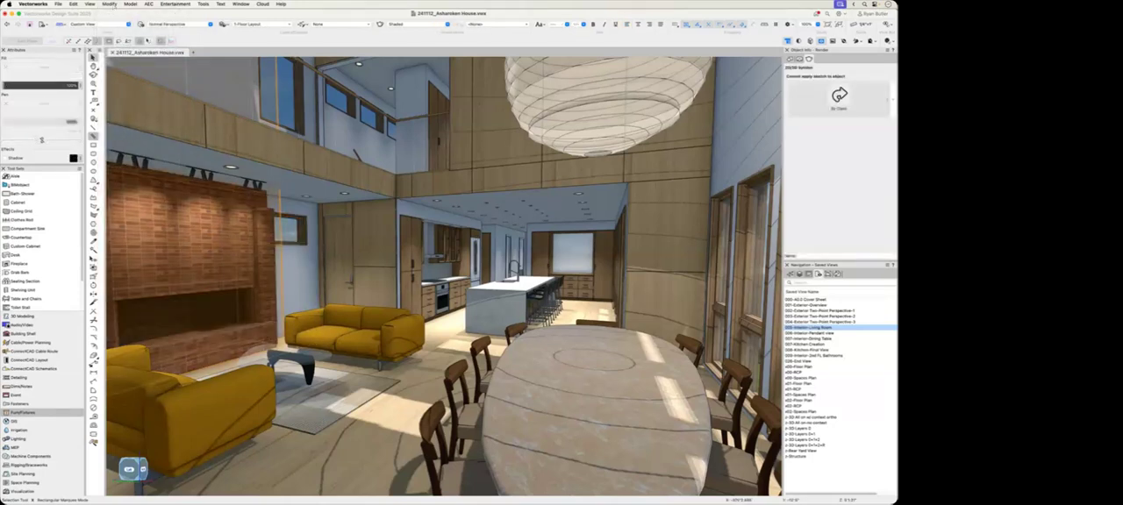
click(108, 3)
click(155, 173)
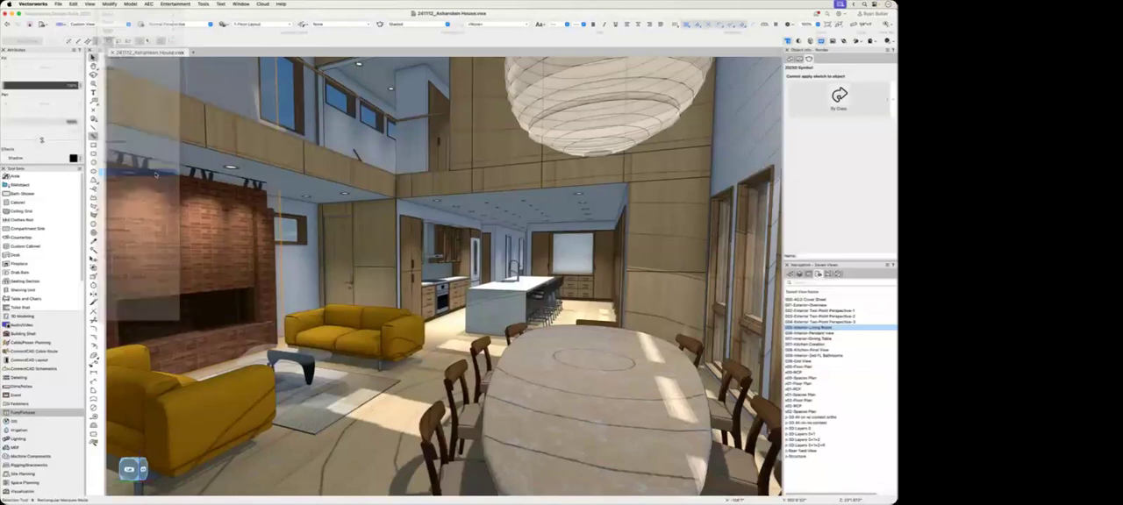
drag(896, 55, 370, 75)
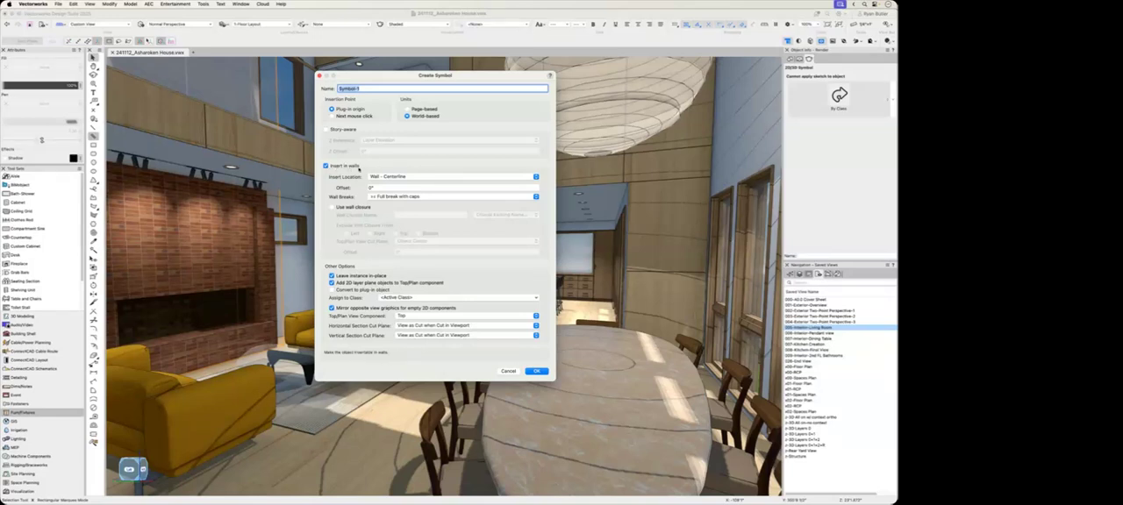
click(510, 372)
click(383, 435)
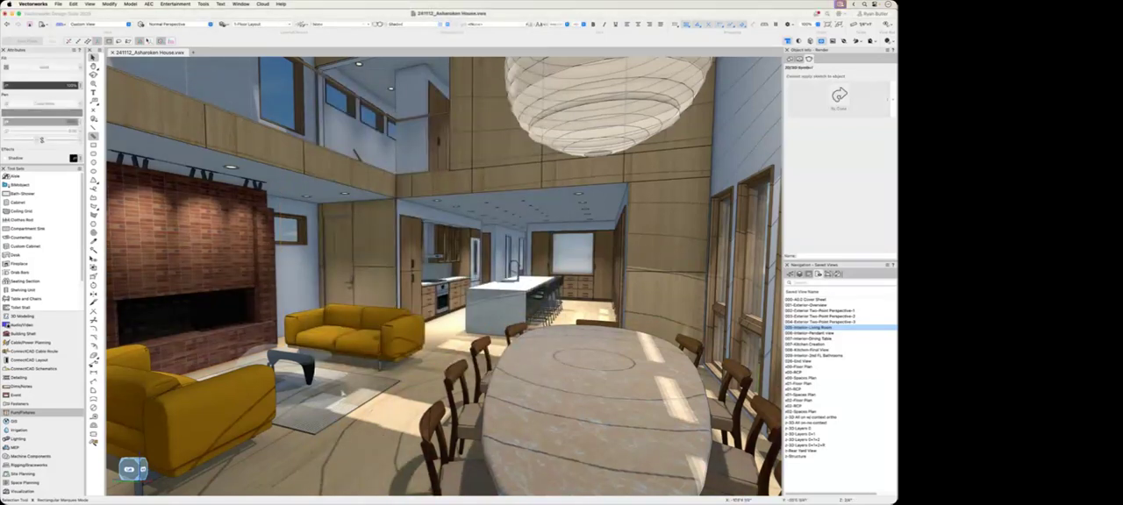
Step: Select the living room furniture, the dining set and the kitchen in turn, and clear the selection
click(249, 299)
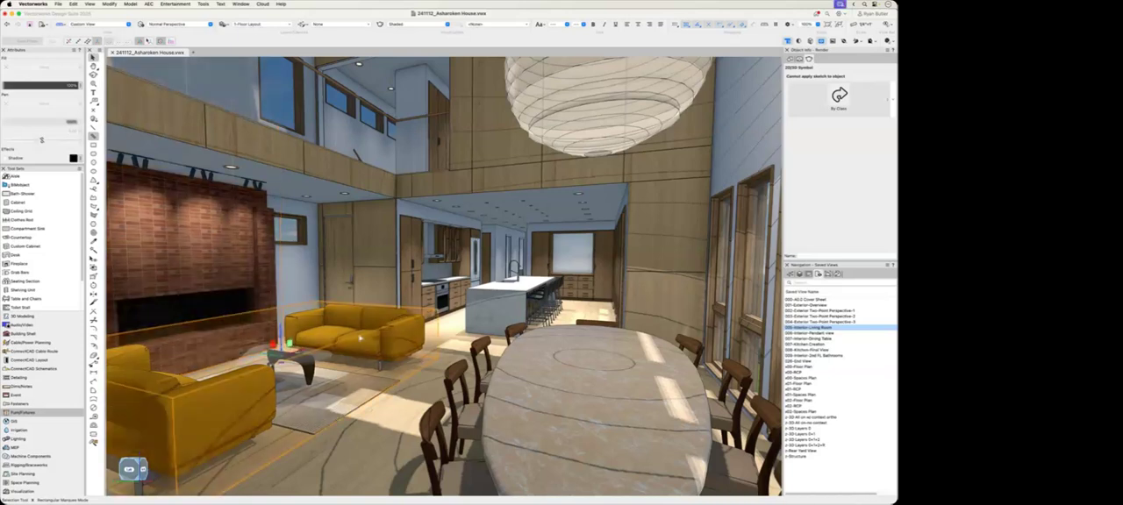
click(554, 377)
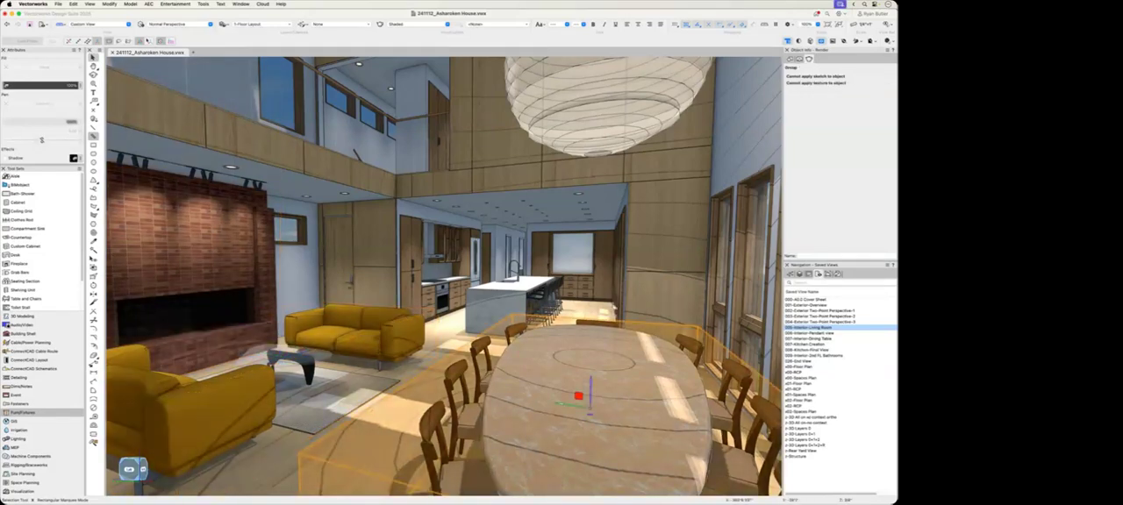
click(624, 253)
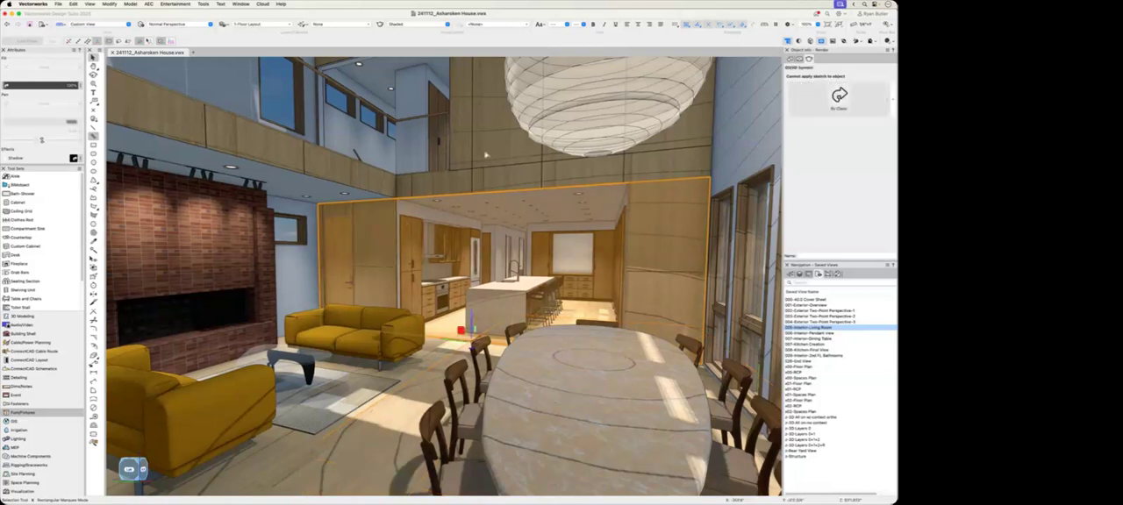
click(451, 187)
click(391, 240)
click(383, 428)
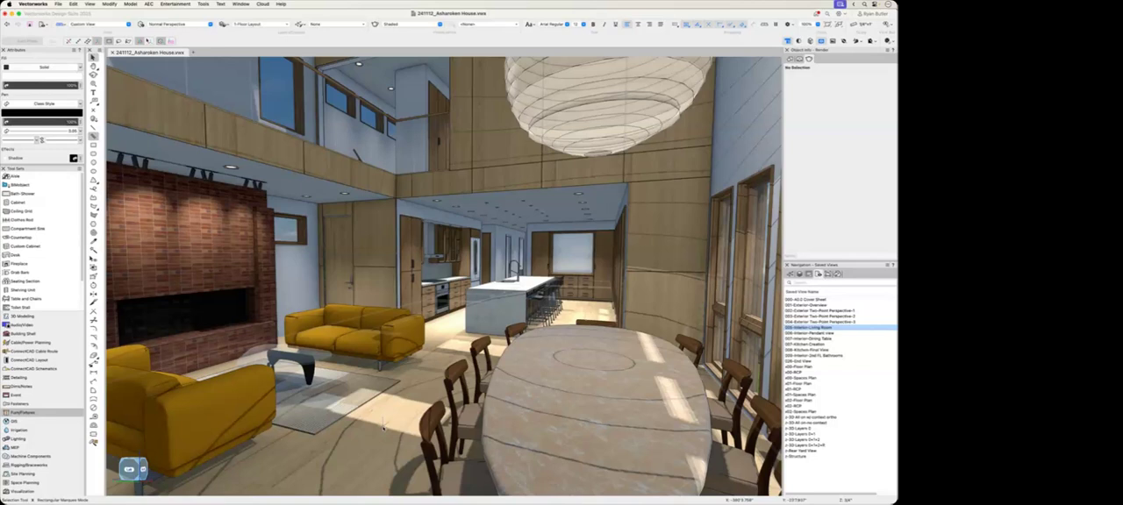
Step: Open the Resource Manager and filter the file's resources to Renderworks Textures
key(super+r)
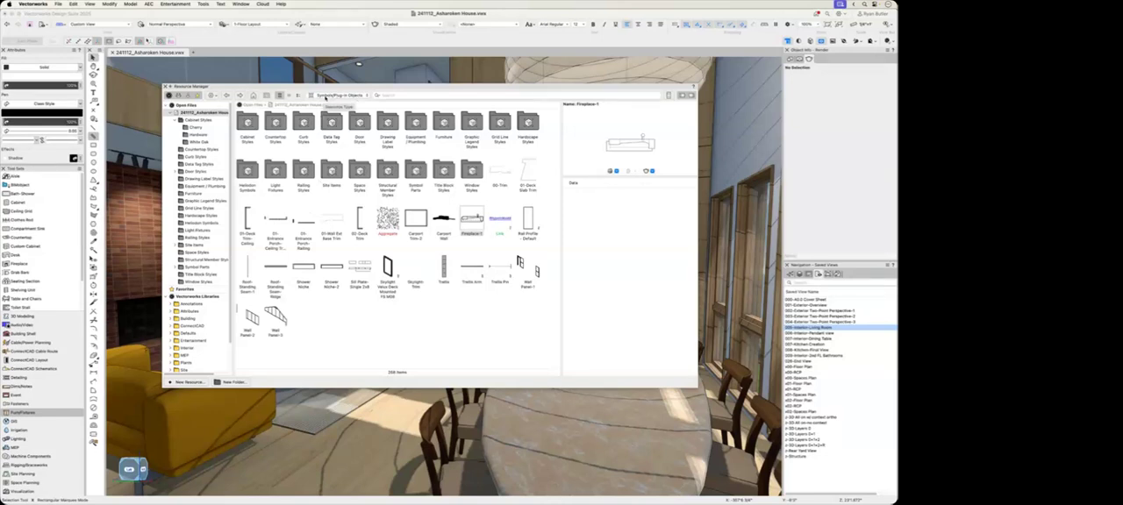
click(343, 95)
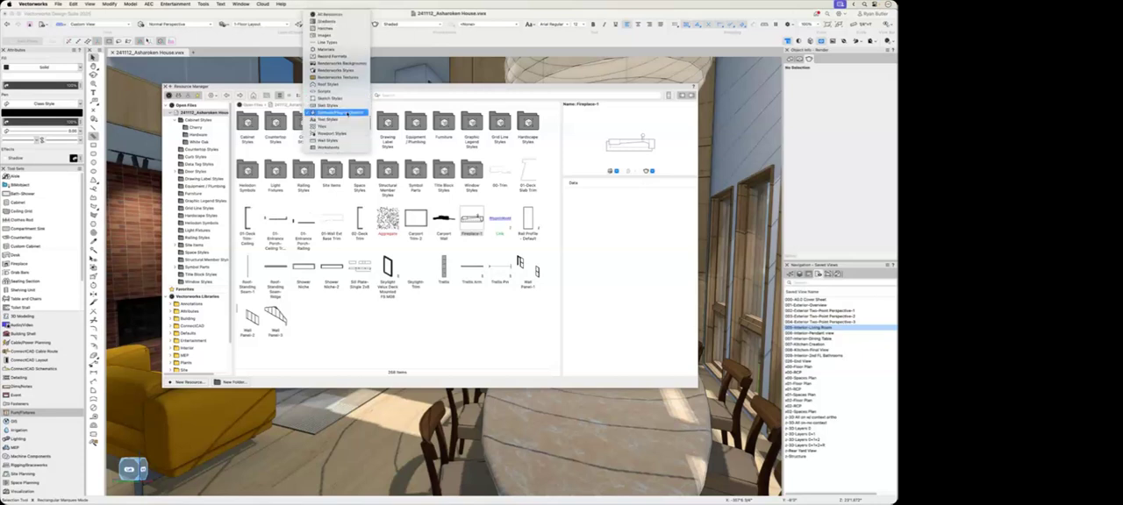
click(355, 61)
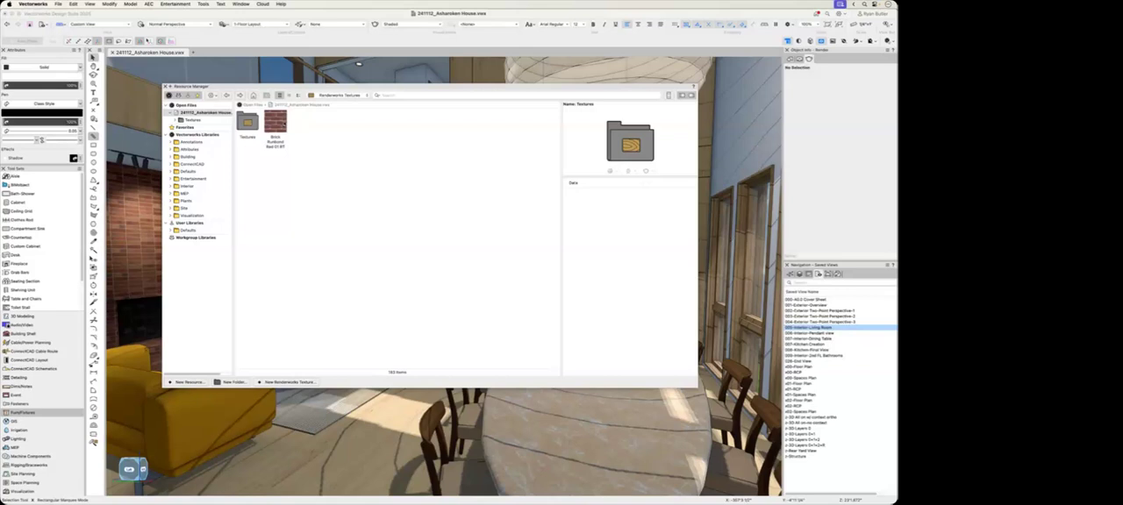
Step: Search all resource libraries for "wood" textures
click(408, 95)
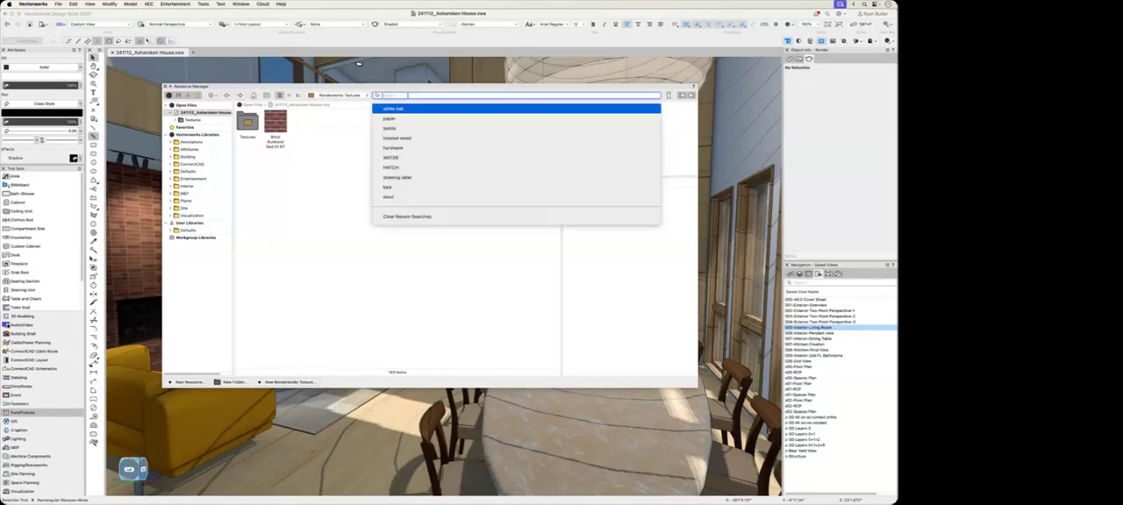
text(wood)
key(Return)
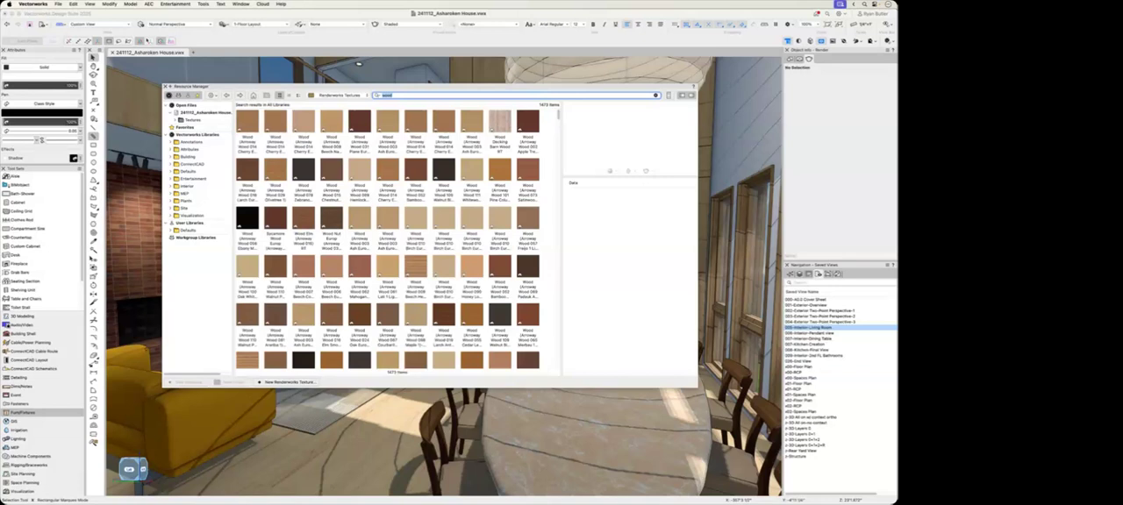
Step: Return to the open house file's resources and browse the materials in its Textures folder
click(339, 96)
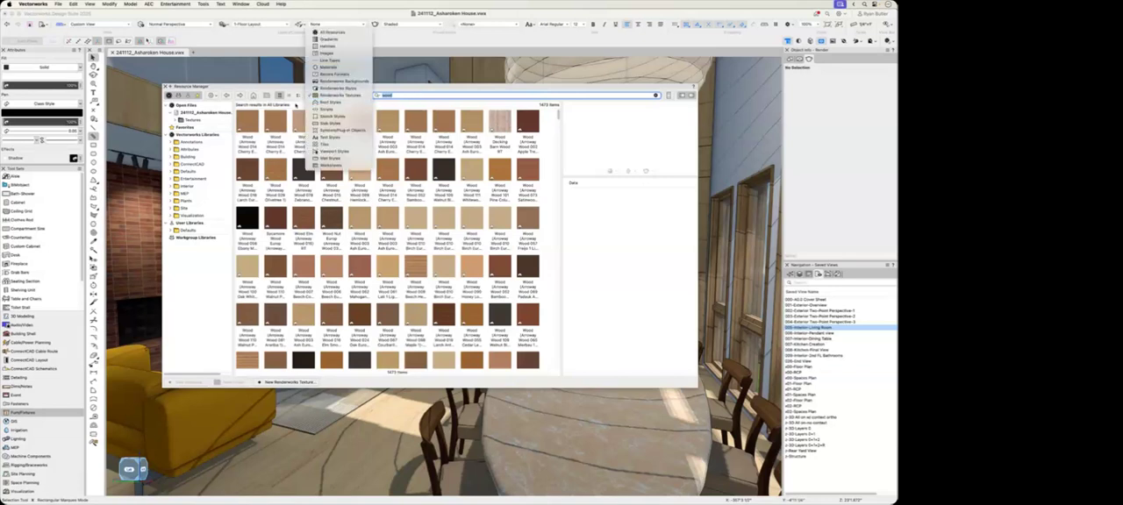
click(207, 116)
click(202, 114)
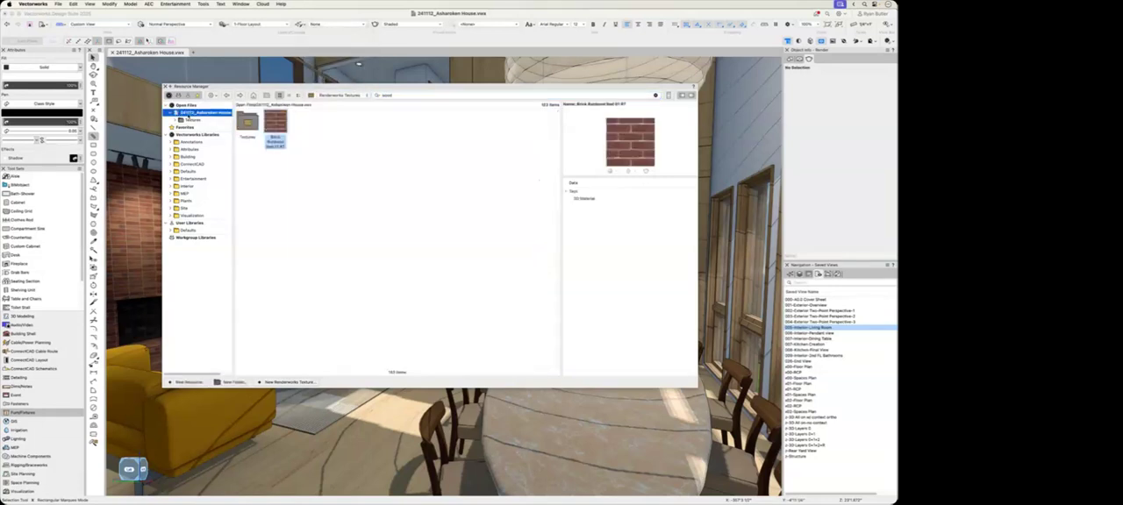
double_click(247, 122)
scroll(431, 244, down, 5)
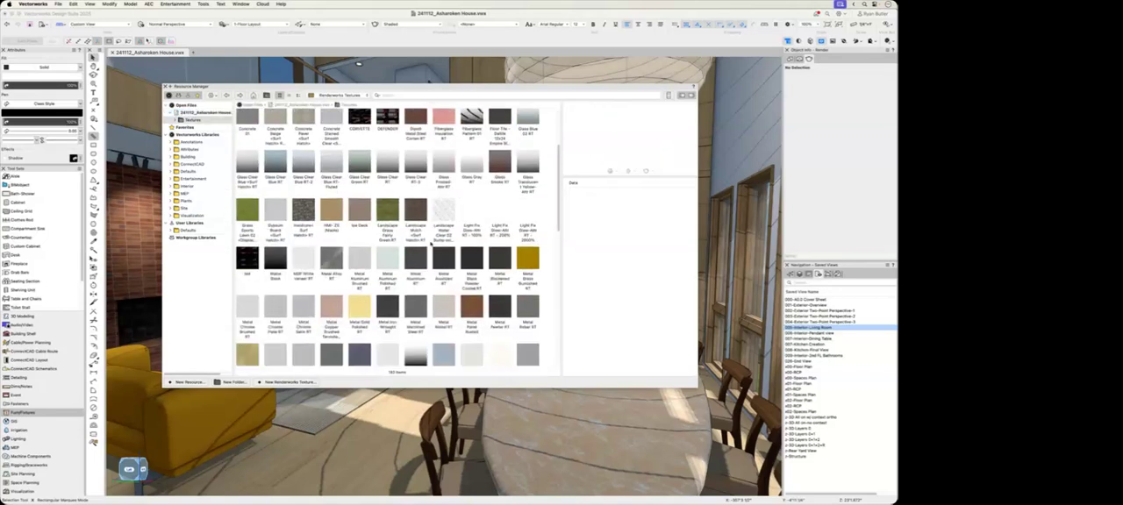
scroll(431, 245, up, 2)
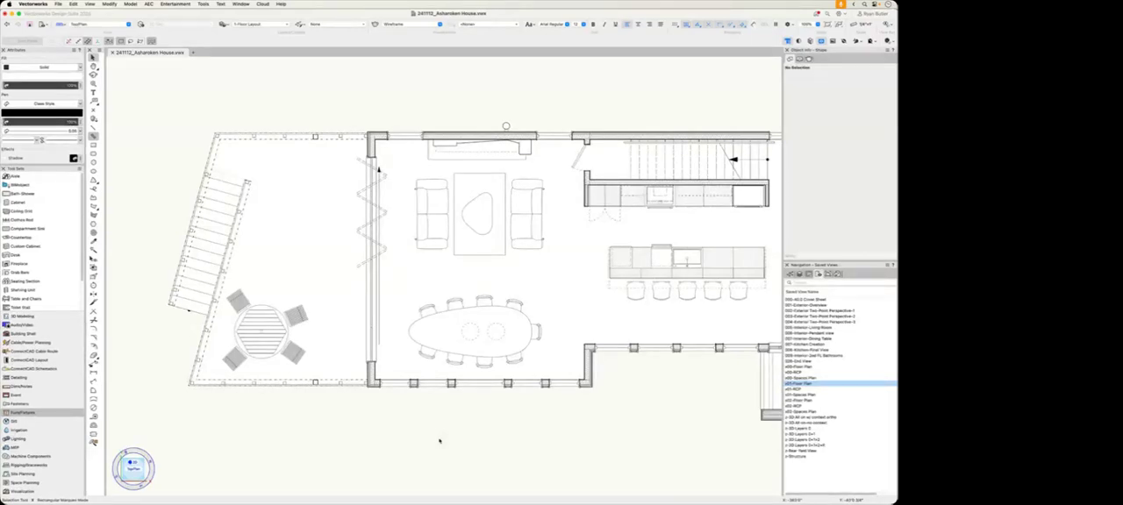
Step: Reopen the Resource Manager, filter it to Symbols/Plug-in Objects and search the libraries for "toilet"
key(super+r)
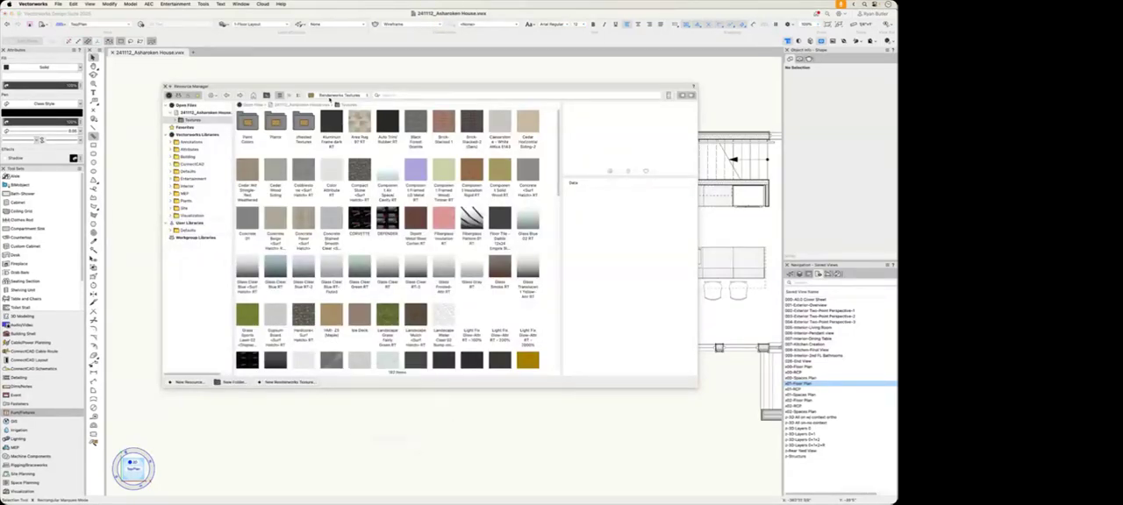
click(335, 94)
click(337, 141)
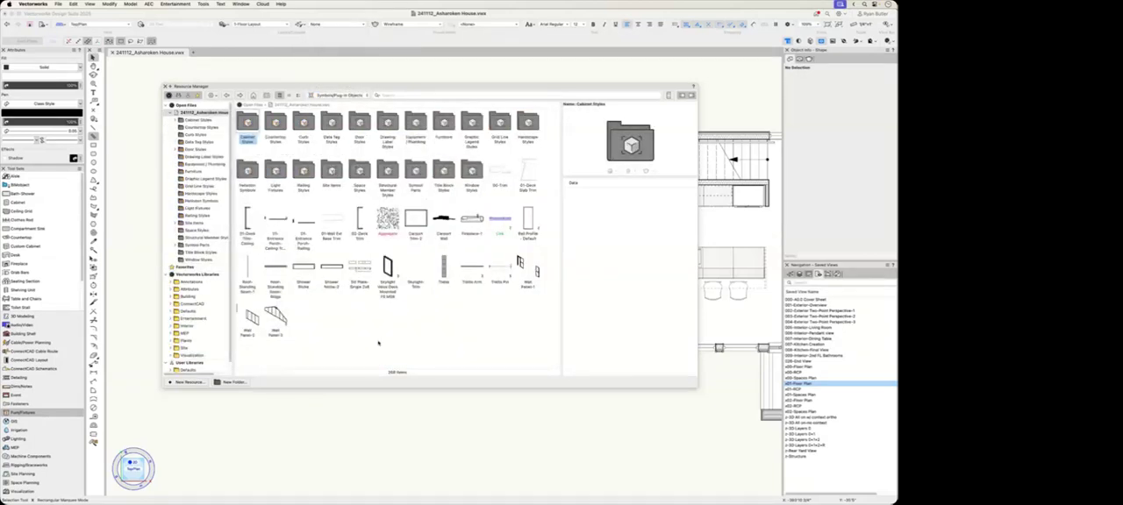
click(402, 95)
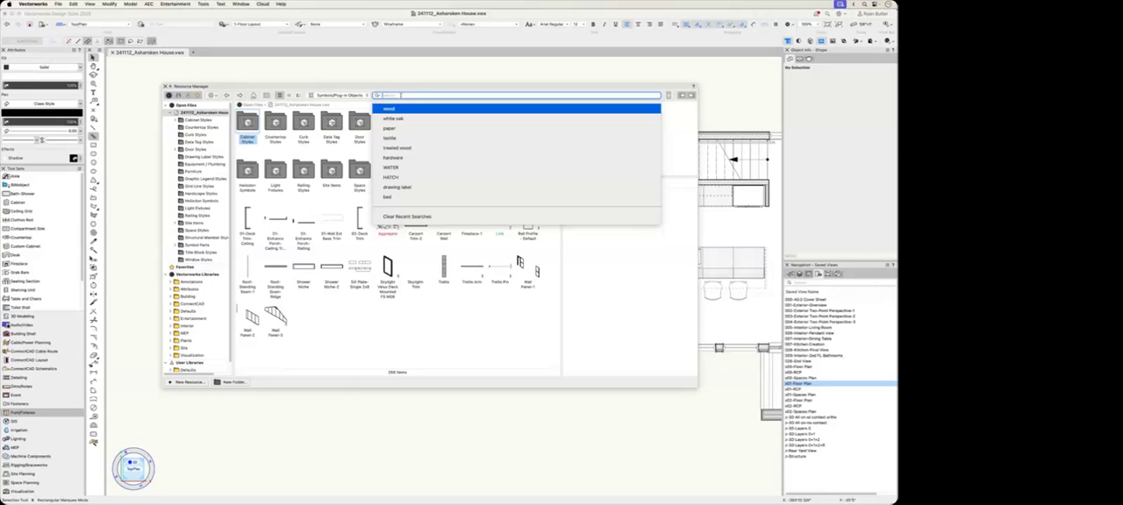
text(be)
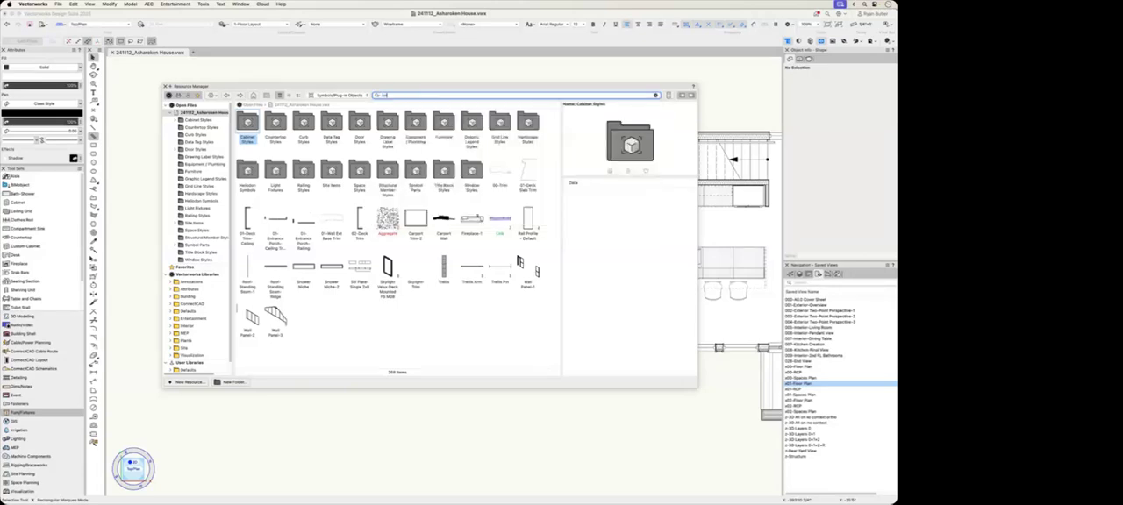
key(Return)
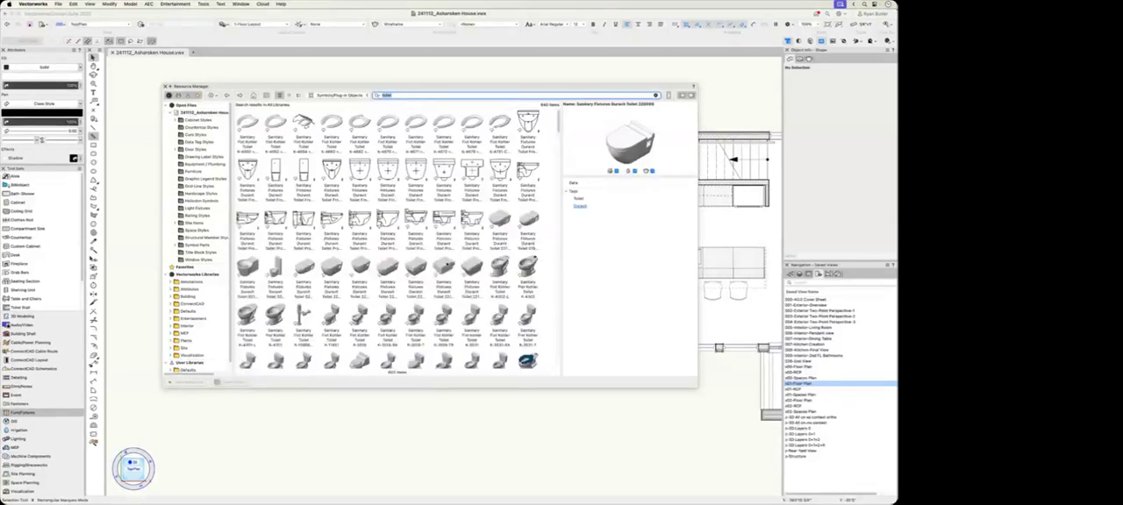
Step: Place a Duravit toilet symbol in the floor plan, between the living room sofas and the dining table
scroll(395, 241, down, 3)
scroll(275, 346, down, 2)
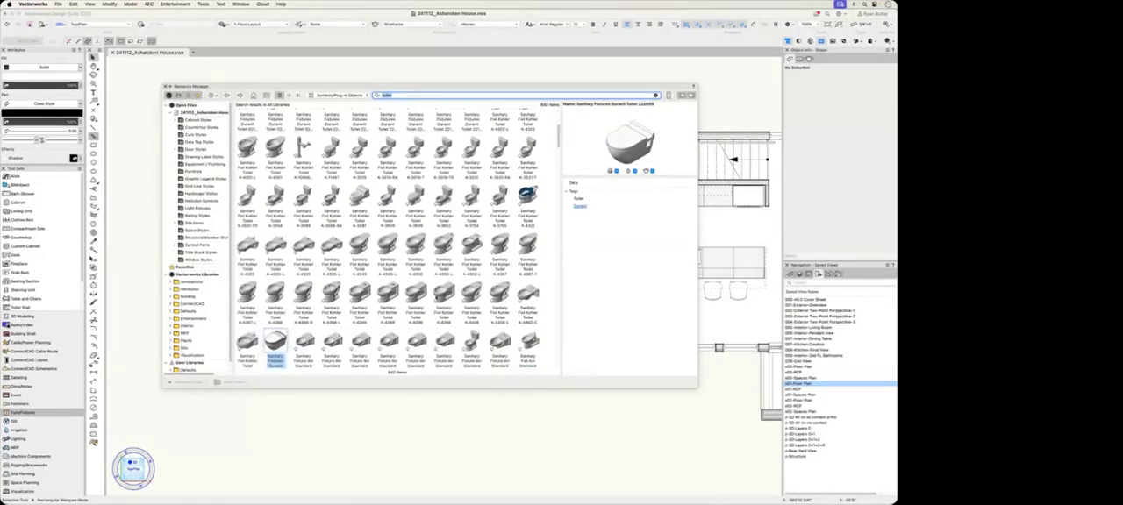
scroll(296, 334, down, 2)
click(280, 292)
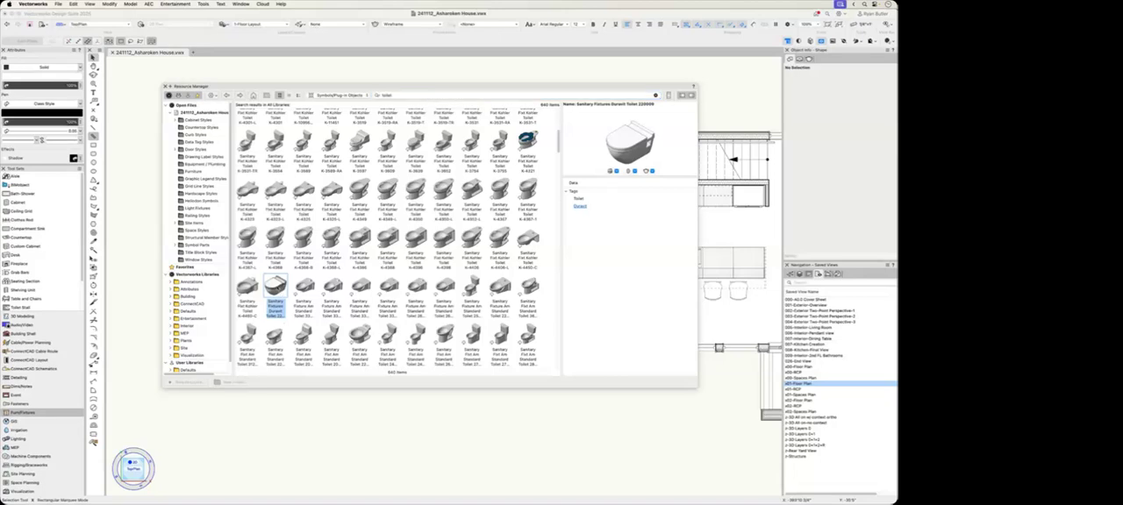
mouse_move(274, 292)
mouse_down()
mouse_move(339, 394)
mouse_move(432, 437)
mouse_move(526, 263)
mouse_move(522, 282)
mouse_up()
click(492, 433)
Step: Bring back the Resource Manager and search the symbol libraries for "sofa"
key(super+r)
key(super+r)
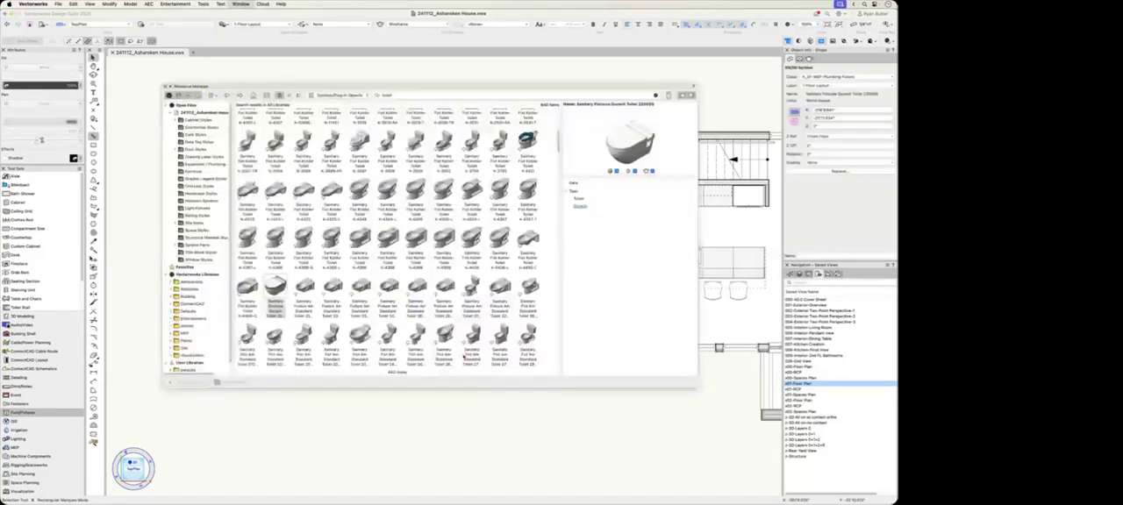
double_click(417, 96)
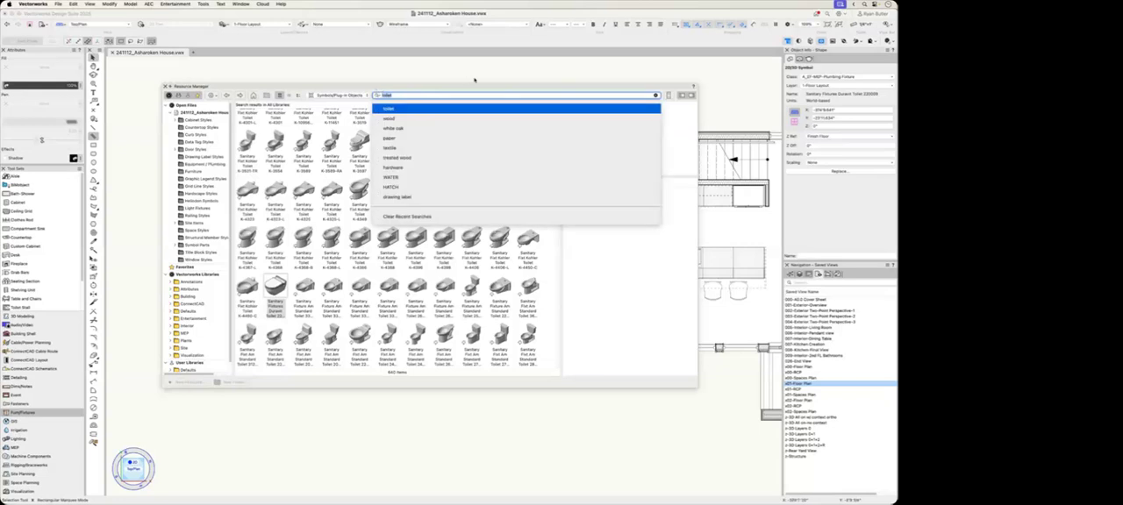
text(sofa)
key(Return)
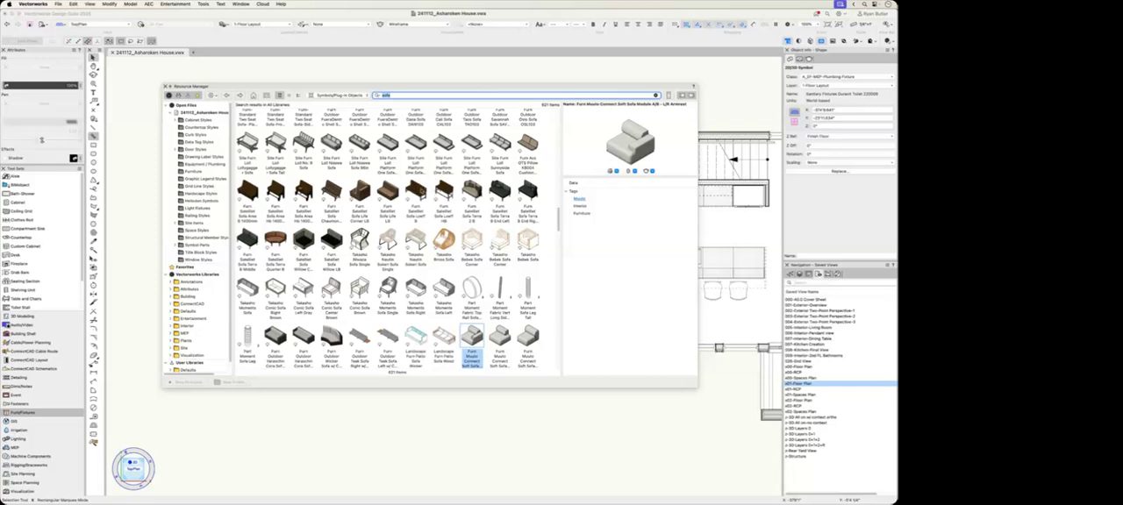
Step: Place the Satelliet wooden bench sofa symbol on the outdoor deck, along its upper railing in the plan
click(420, 190)
mouse_move(419, 190)
mouse_down()
mouse_move(471, 401)
mouse_move(449, 441)
mouse_up()
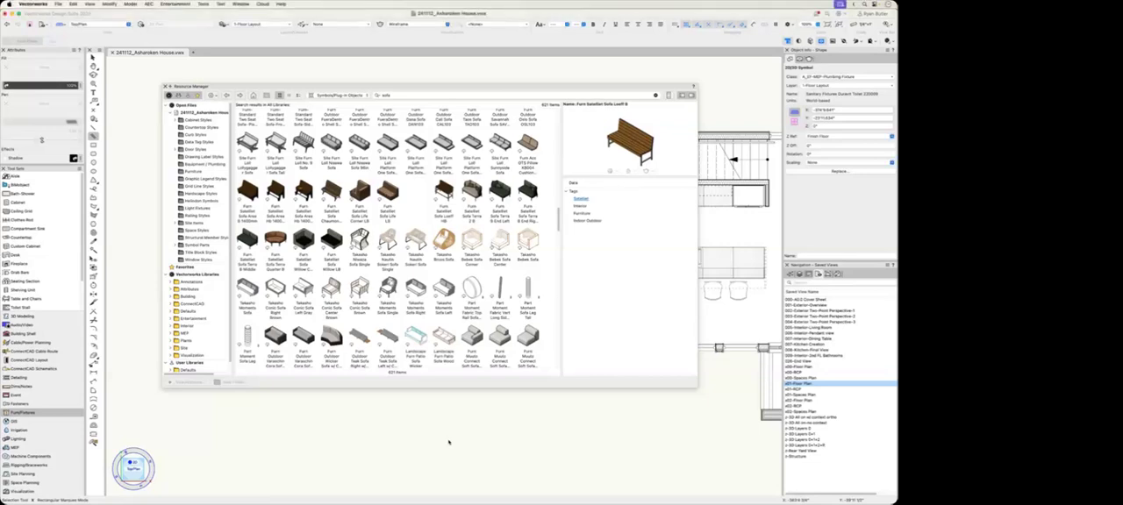
click(522, 249)
drag(431, 438, 312, 155)
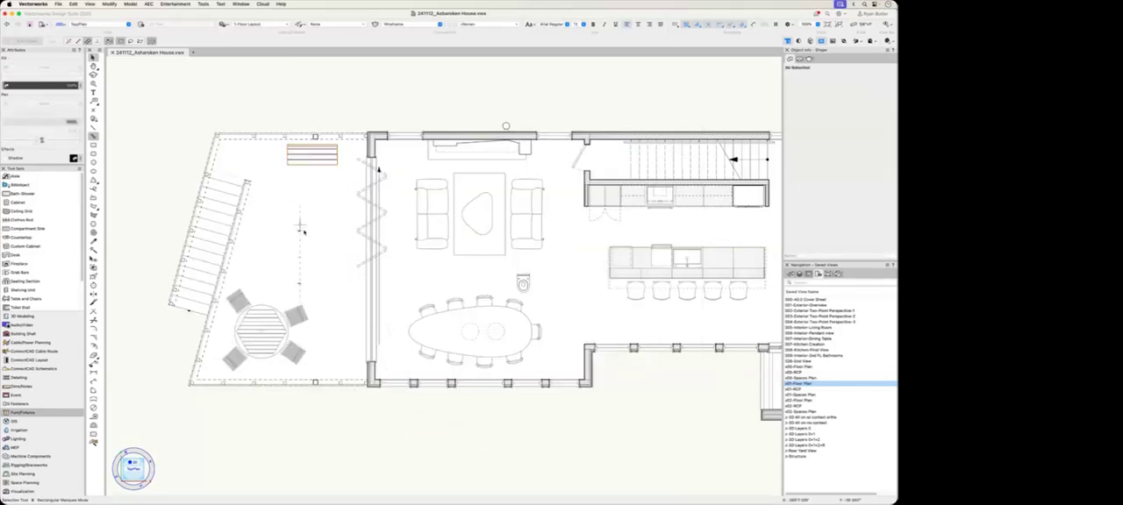
Step: Examine the placed bench on the deck up close in a shaded 3D view
key(shift+c)
mouse_move(355, 371)
mouse_down()
mouse_move(364, 242)
mouse_move(474, 266)
mouse_up()
key(x)
super+middle_drag(263, 294, 445, 368)
scroll(356, 288, up, 4)
super+middle_drag(409, 341, 395, 294)
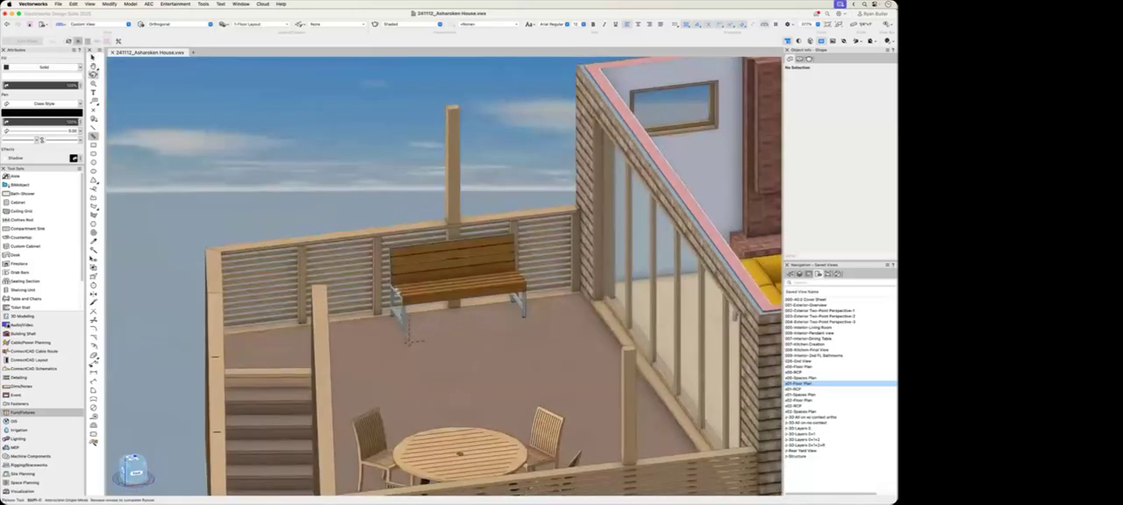
Step: Examine the entire first-floor model in 3D from several sides, including the cut wall components
key(super+5)
mouse_move(575, 424)
super+middle_down()
mouse_move(548, 443)
mouse_move(564, 374)
super+middle_up()
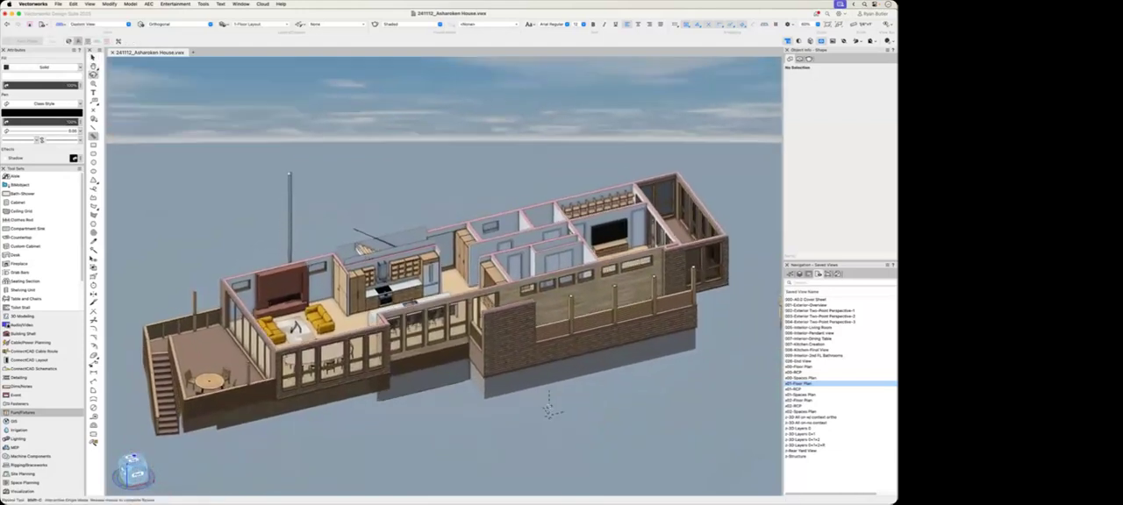
super+middle_drag(549, 406, 563, 411)
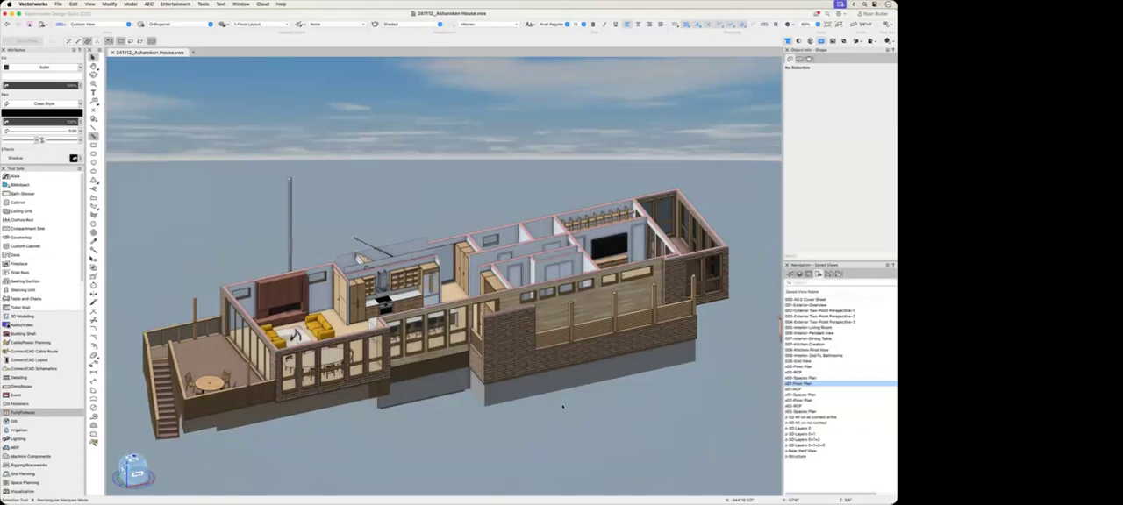
scroll(685, 261, up, 2)
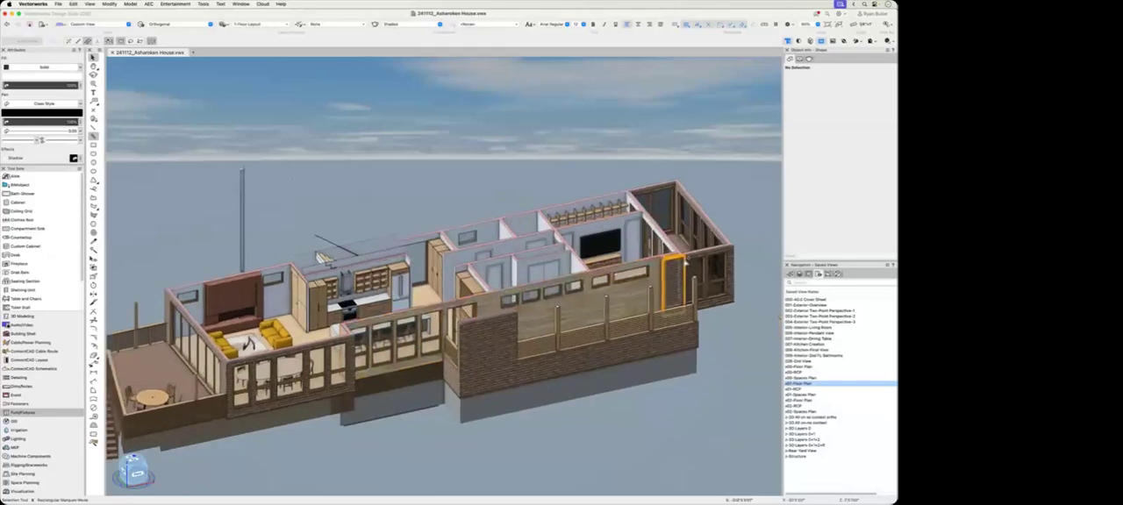
scroll(685, 260, up, 4)
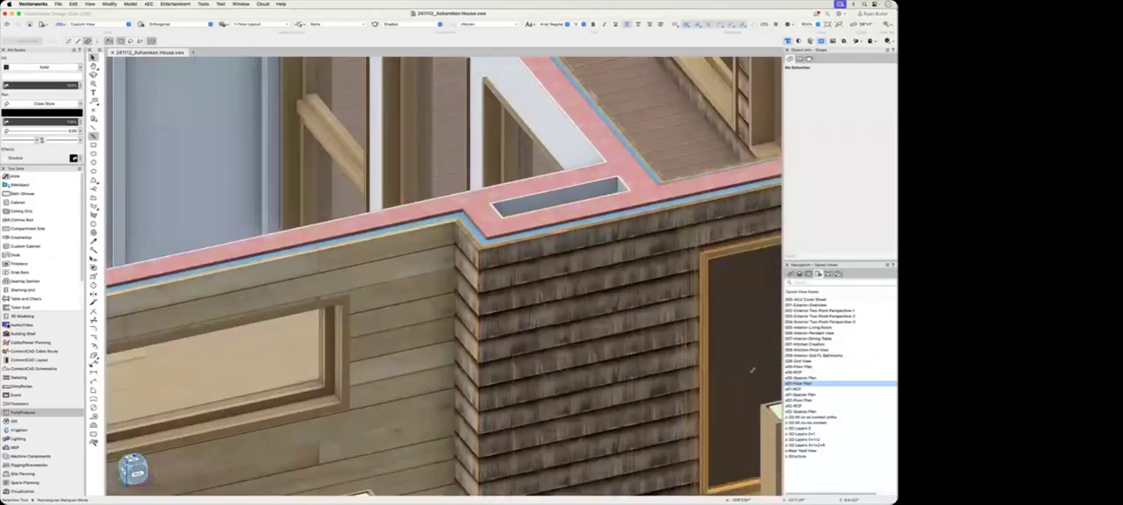
scroll(640, 325, down, 6)
ctrl+middle_drag(639, 325, 408, 422)
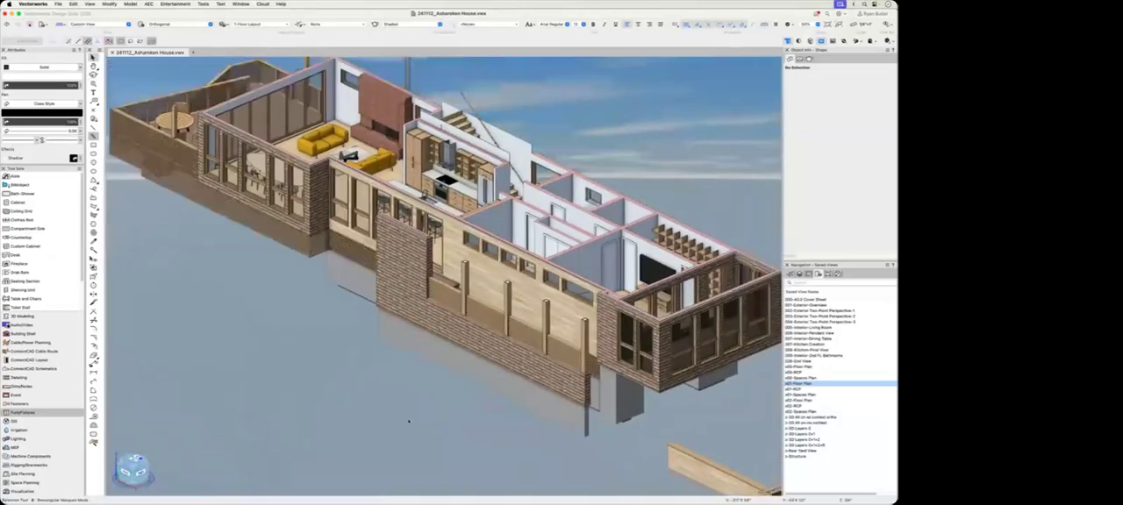
scroll(407, 422, down, 2)
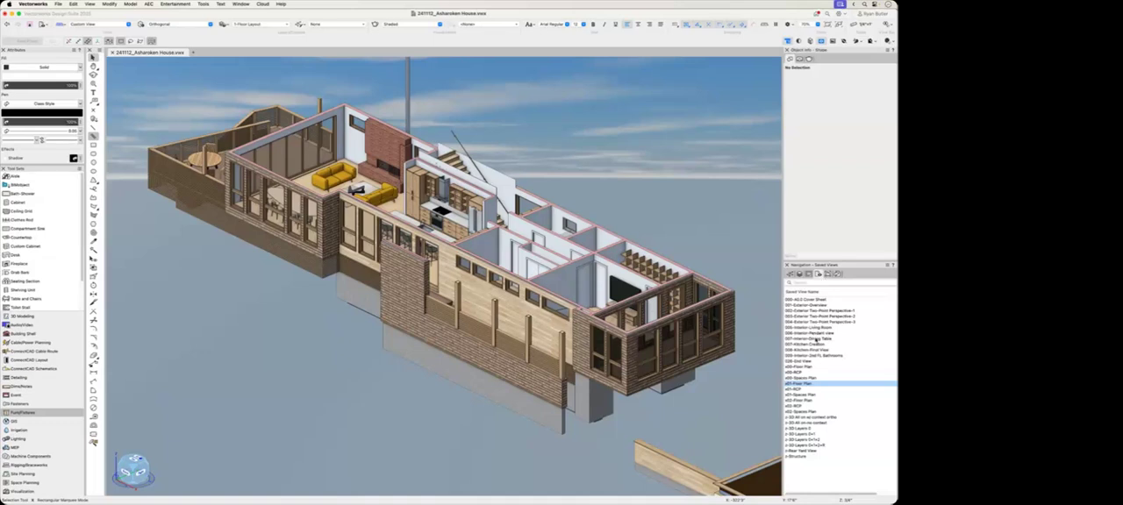
Step: Restore the 005-Interior-Living Room saved view and open the options for the Shaded render mode
double_click(815, 327)
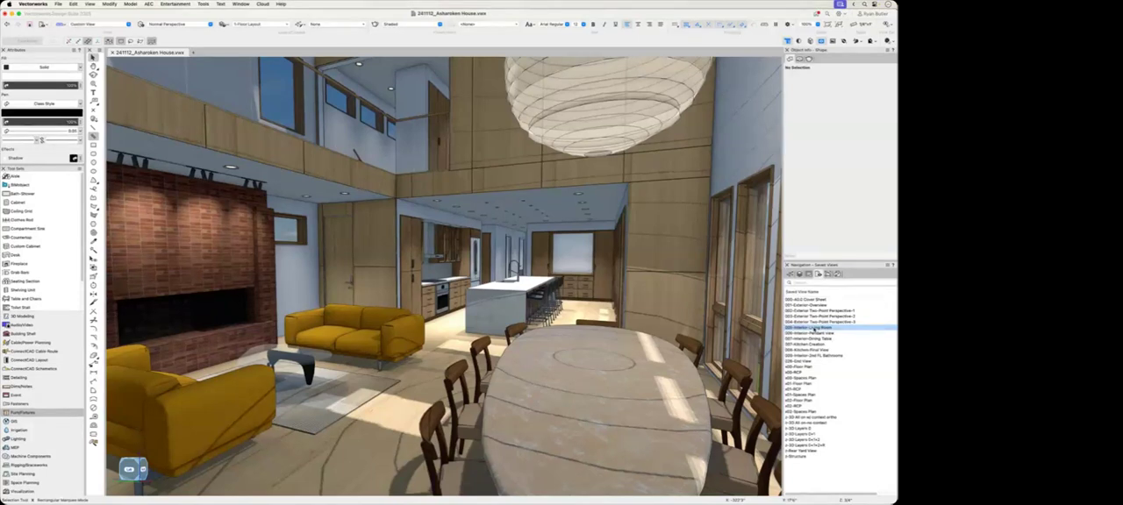
click(392, 25)
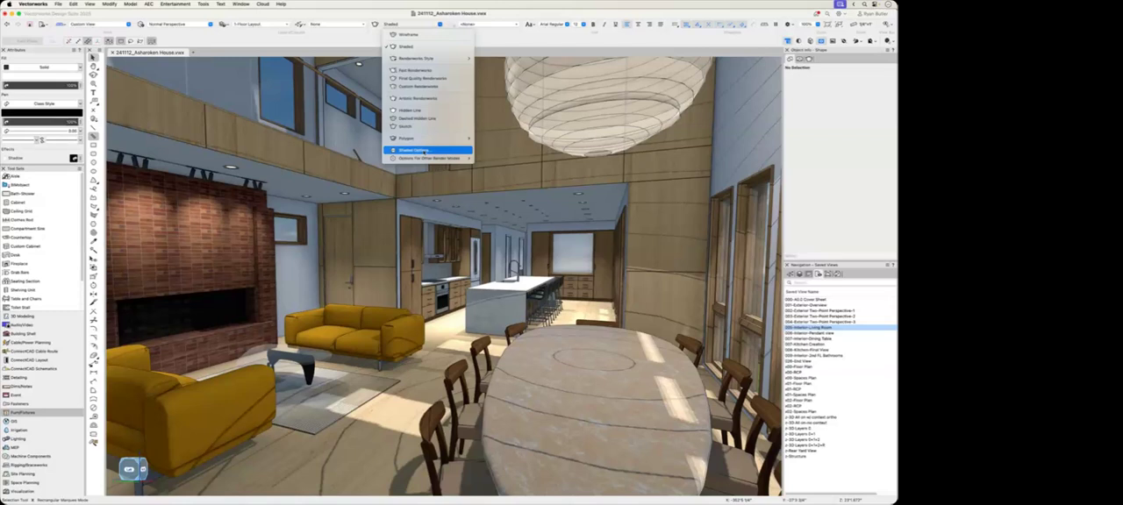
click(425, 150)
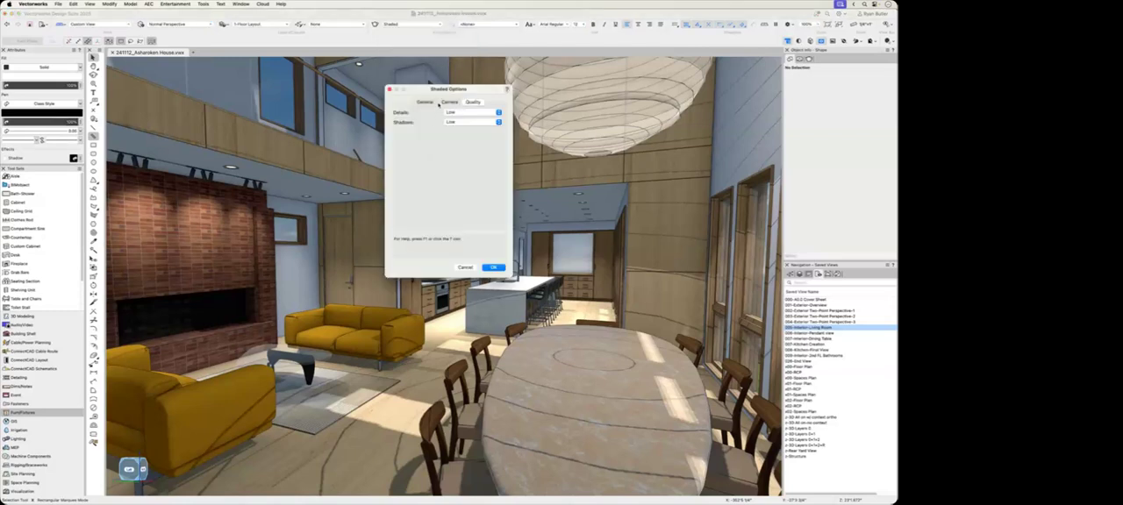
drag(445, 96, 446, 236)
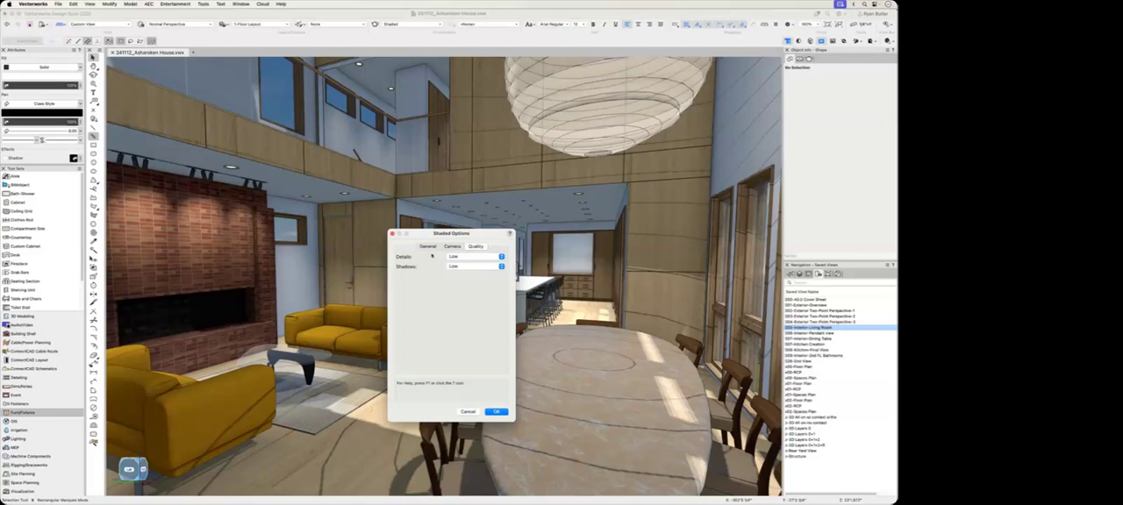
Step: Set the Shaded quality to High for details, check the shadow quality choices and keep Low
click(462, 258)
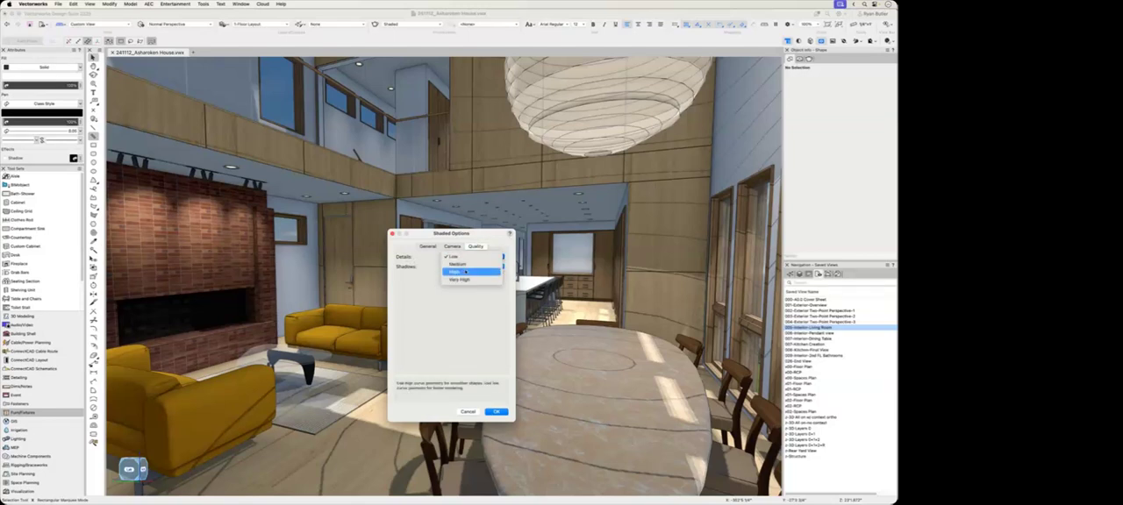
click(465, 271)
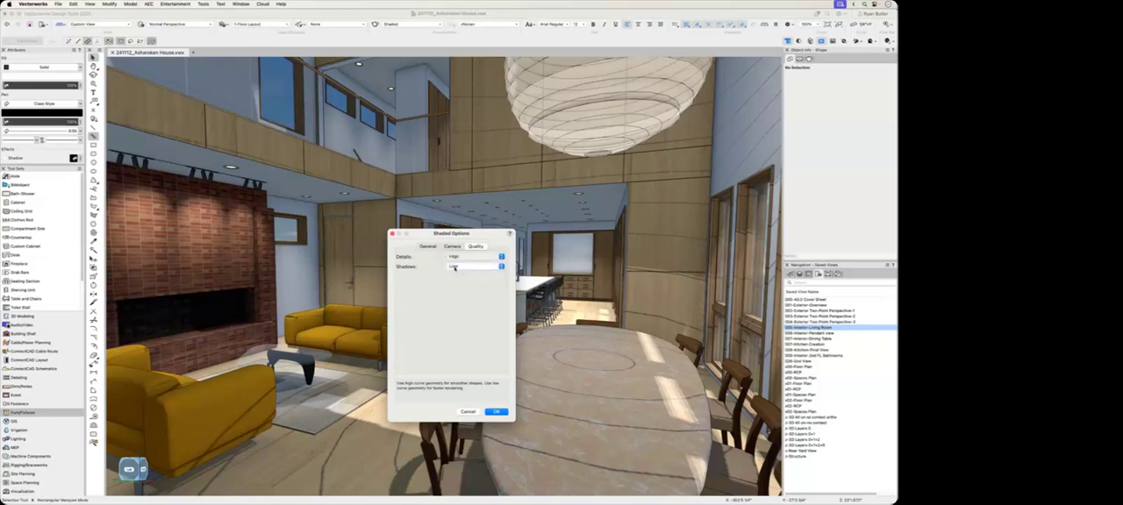
click(456, 266)
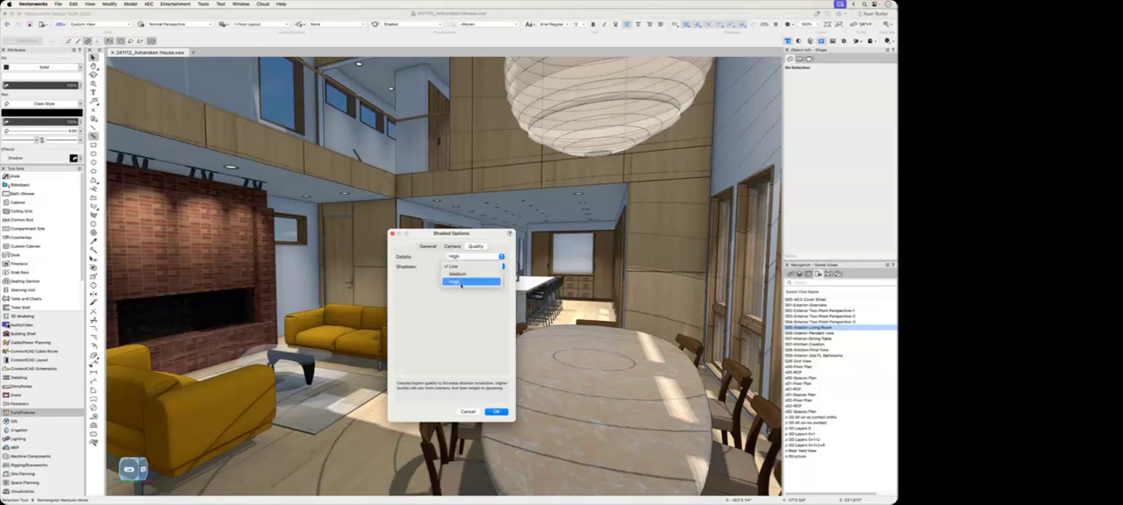
click(456, 267)
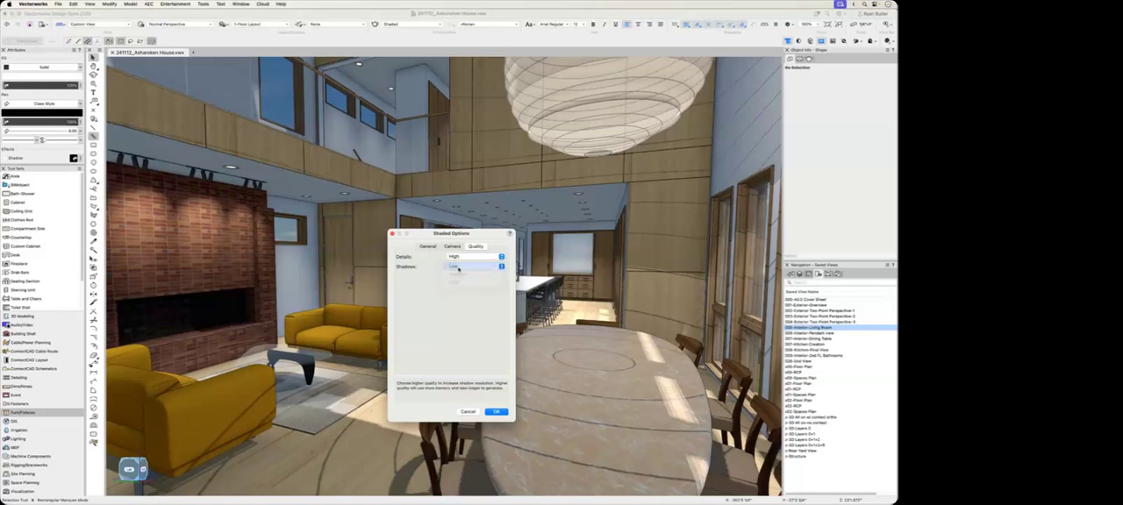
Step: Try Shaded rendering of the living room with textures, colors, shadows and drawn edges switched off, and restore each general option
click(433, 247)
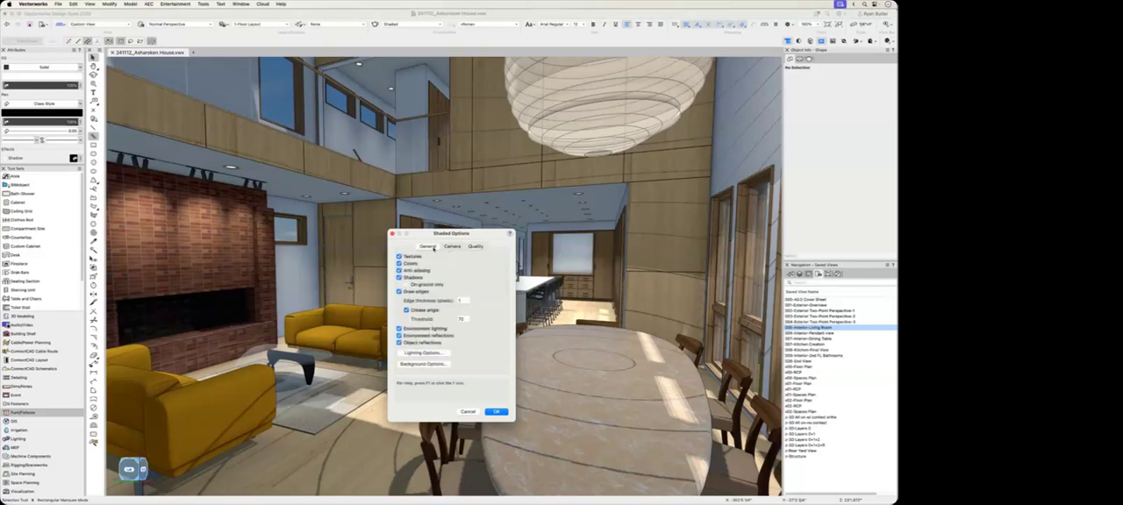
mouse_move(435, 235)
mouse_down()
mouse_move(531, 255)
mouse_move(644, 176)
mouse_up()
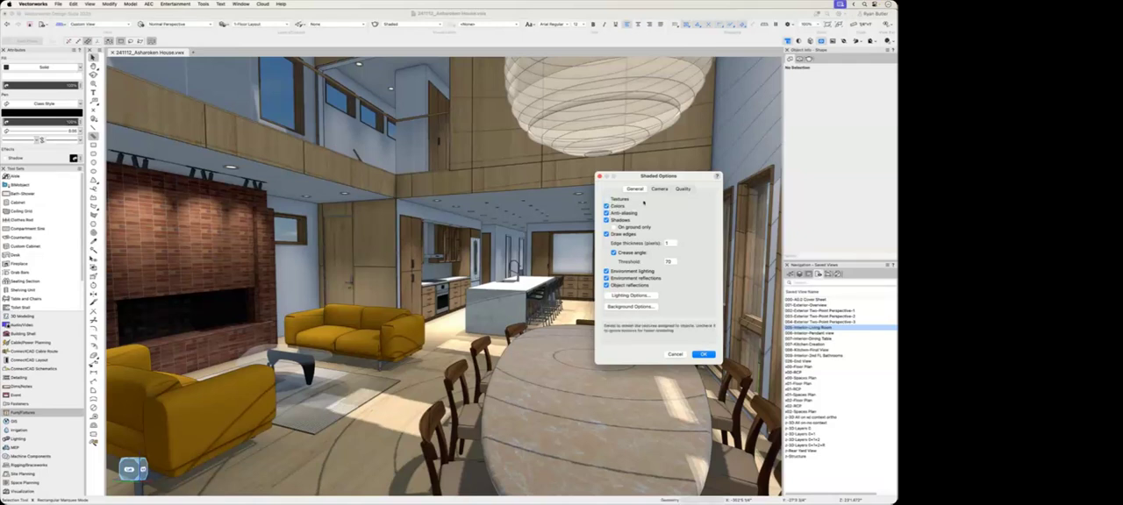
click(606, 199)
click(621, 202)
click(663, 207)
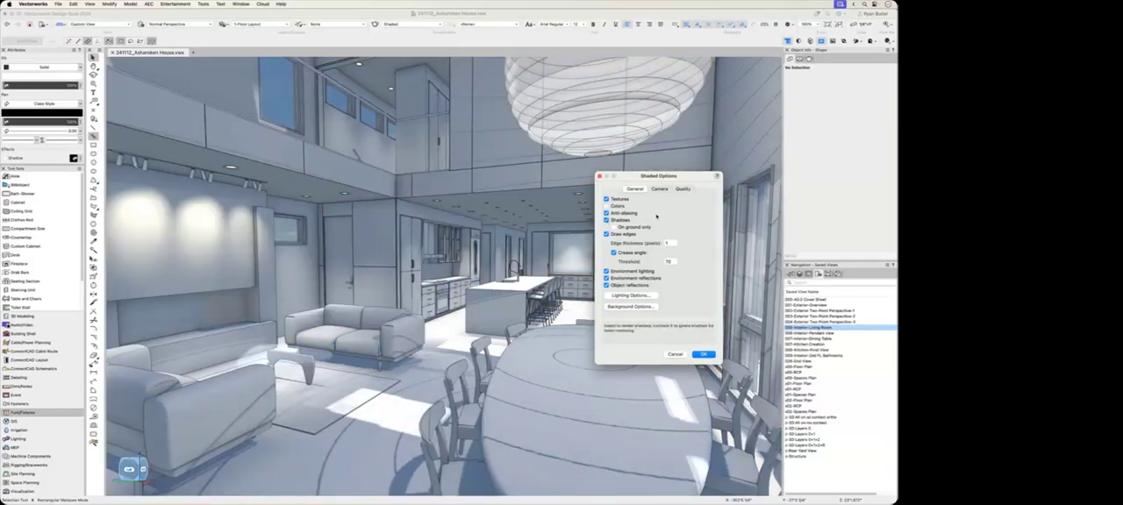
click(656, 217)
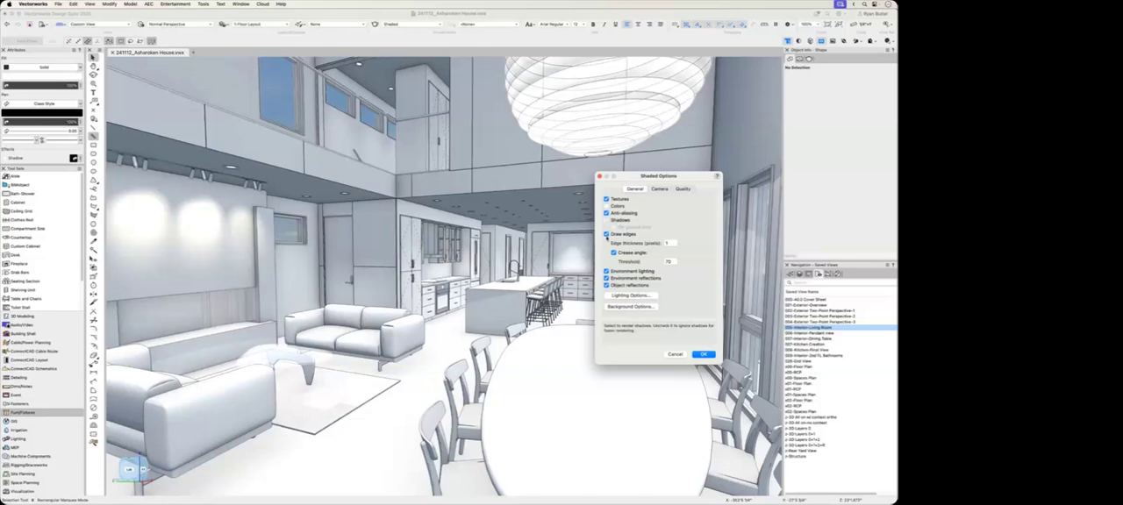
click(607, 221)
click(607, 234)
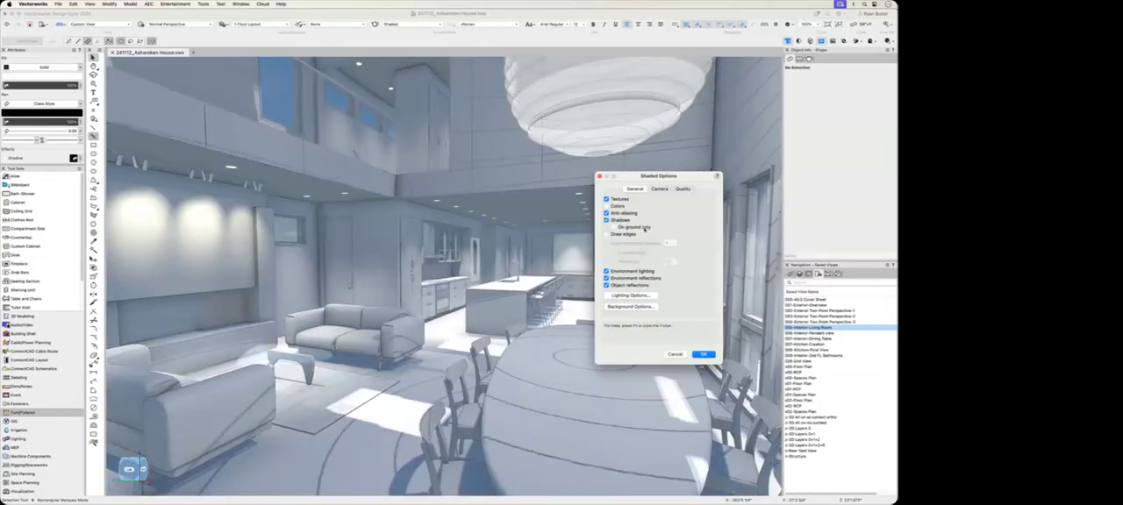
click(607, 234)
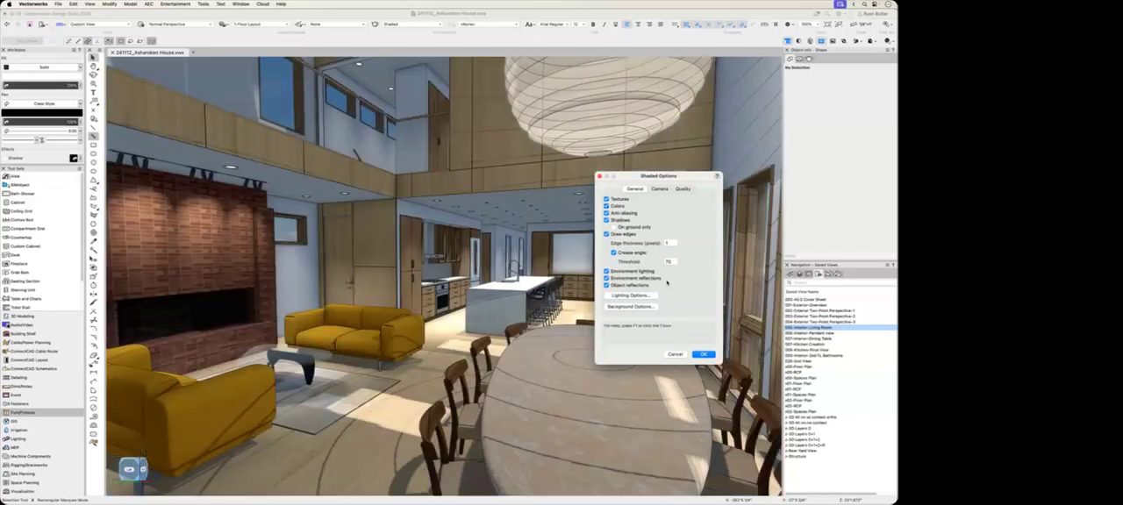
Step: Toggle environment lighting, environment reflections and object reflections to compare their effect on the Shaded living room
click(605, 271)
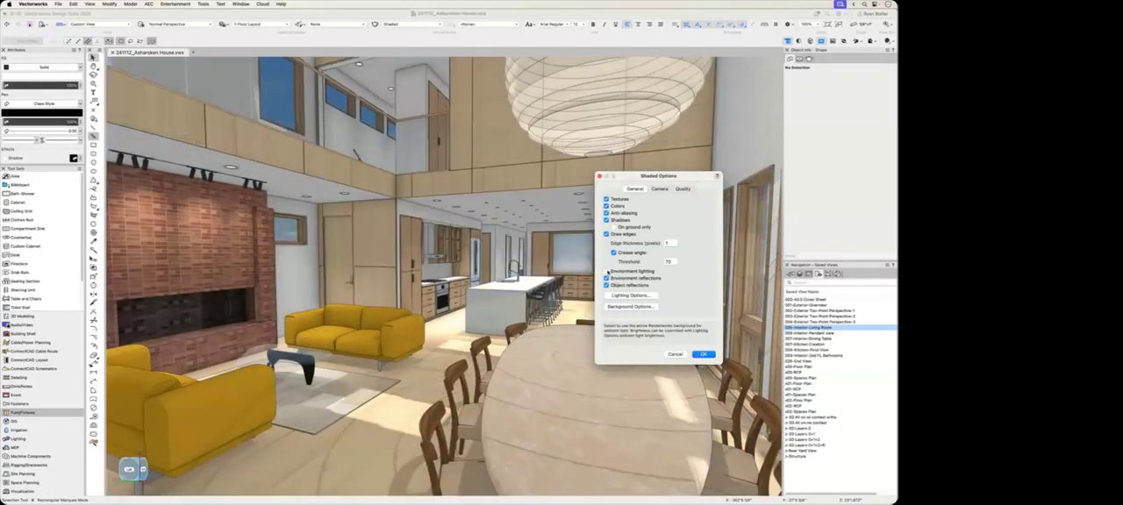
click(605, 271)
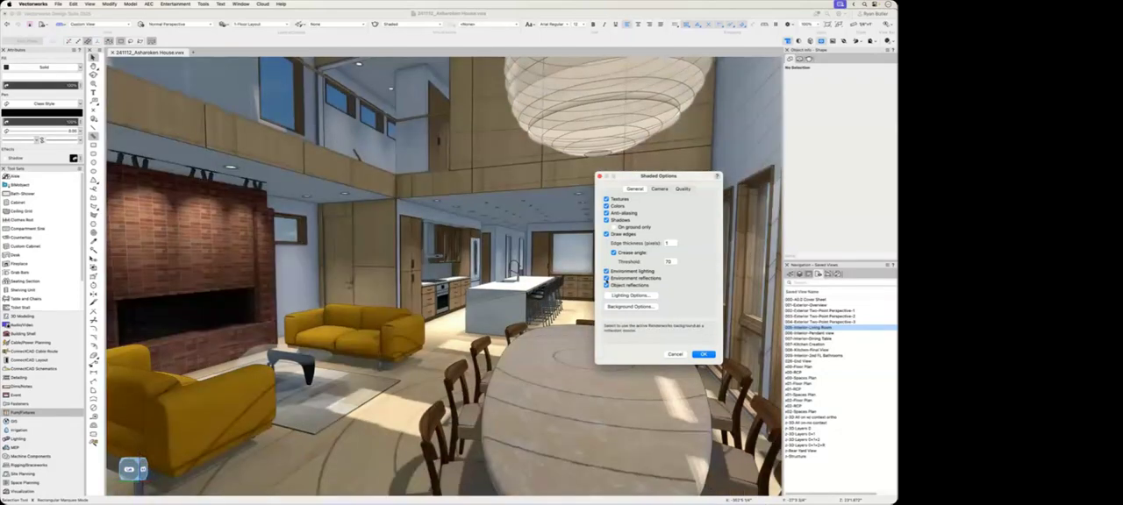
click(605, 278)
click(605, 278)
click(605, 285)
Step: Try an ambient brightness of 60% and check the ambient color choices in the lighting options, and cancel the changes
click(651, 296)
drag(480, 86, 715, 82)
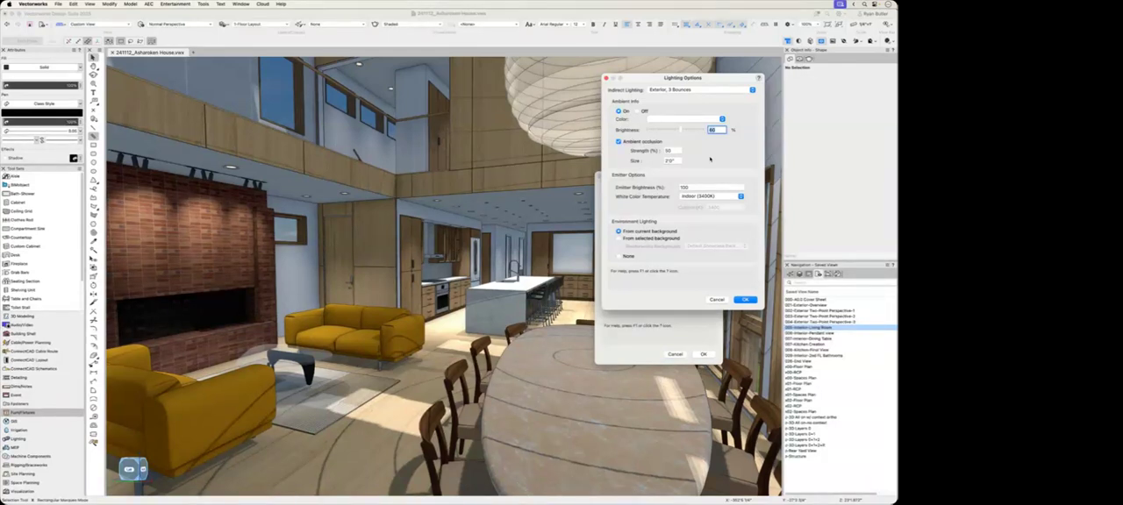
mouse_move(682, 129)
mouse_down()
mouse_move(697, 130)
mouse_move(681, 130)
mouse_up()
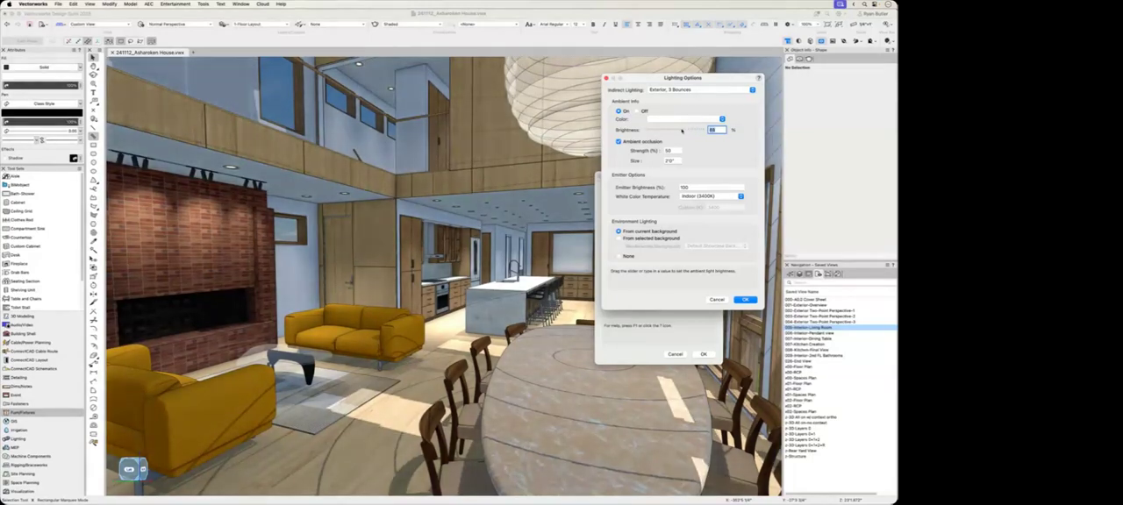
click(654, 121)
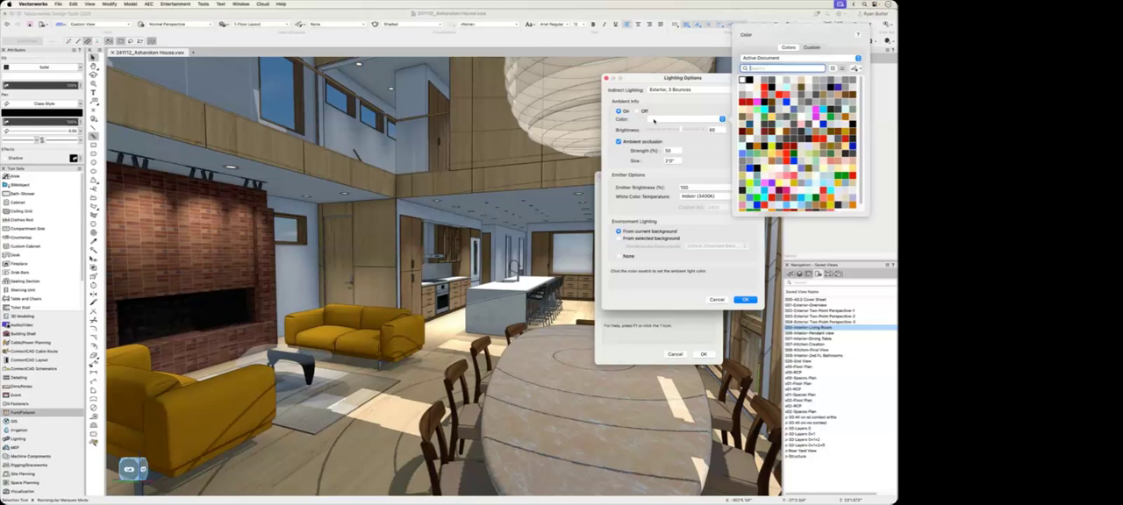
click(698, 147)
click(716, 300)
Step: Enable Depth of Field for the Shaded camera and set its focus distance by picking the kitchen island
click(658, 191)
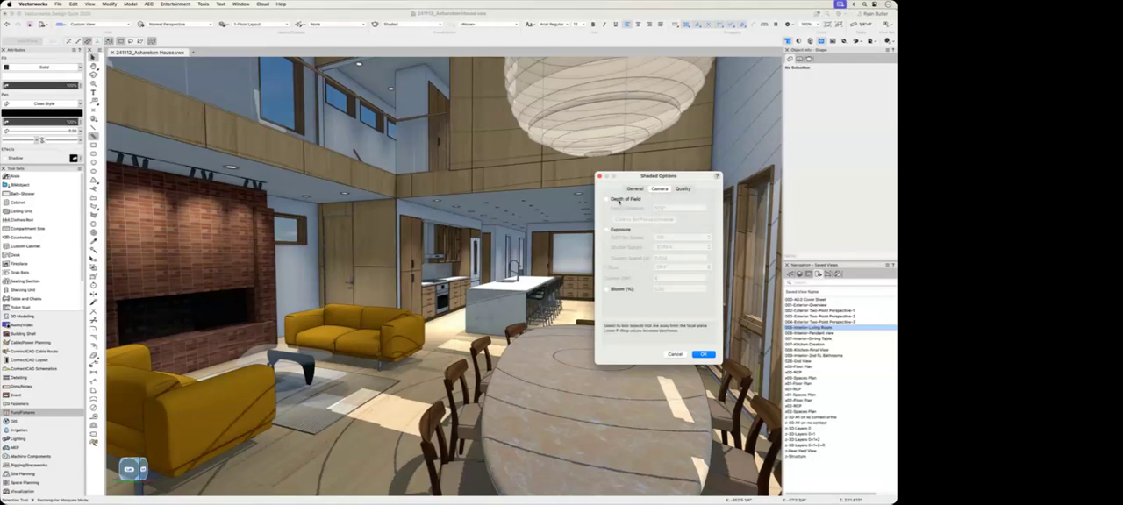
click(618, 201)
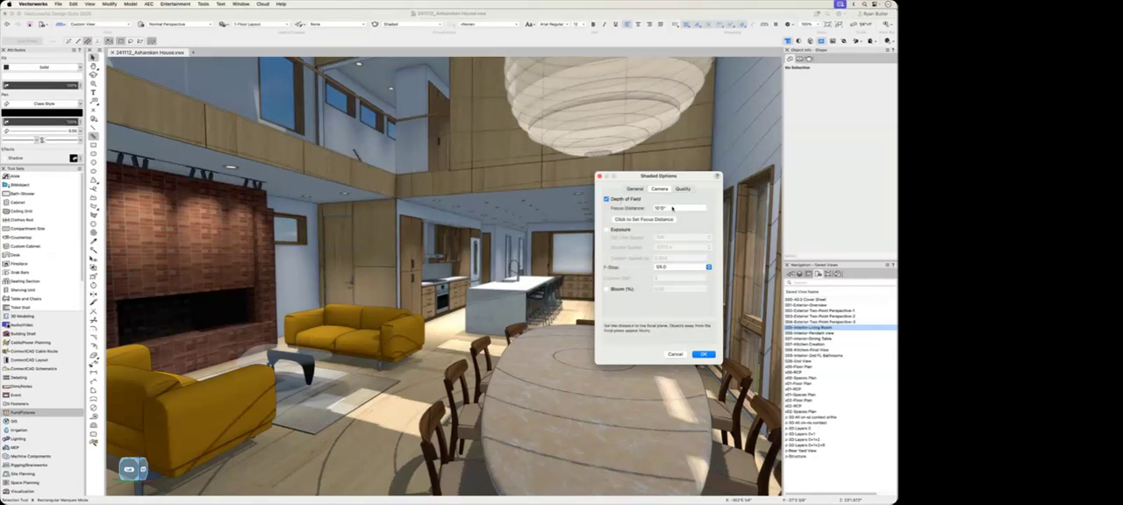
click(649, 220)
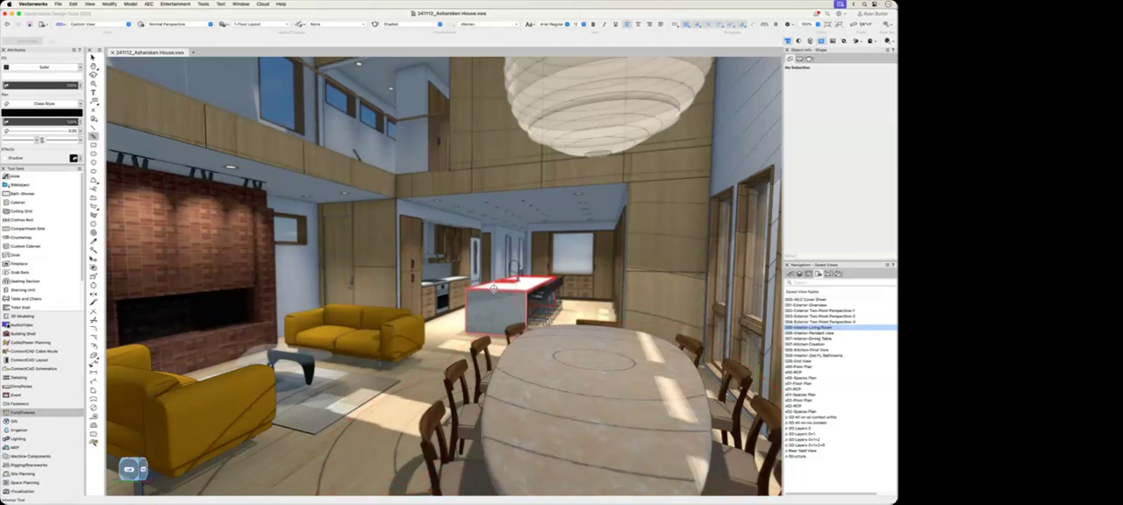
click(493, 288)
drag(463, 93, 774, 121)
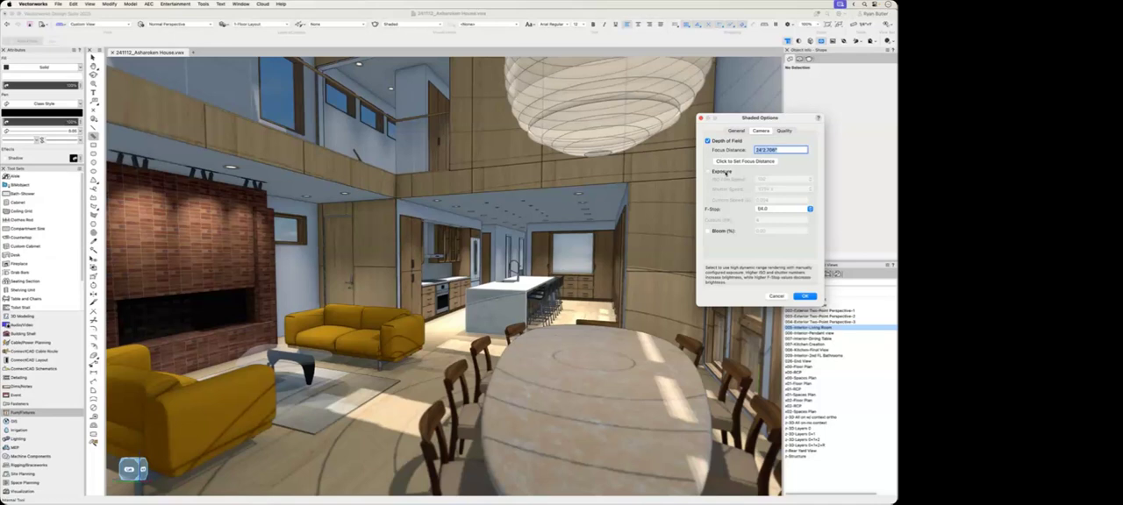
Step: Enable camera Exposure and try an ISO film speed of 200 with a shutter speed of 1/125 s
click(725, 172)
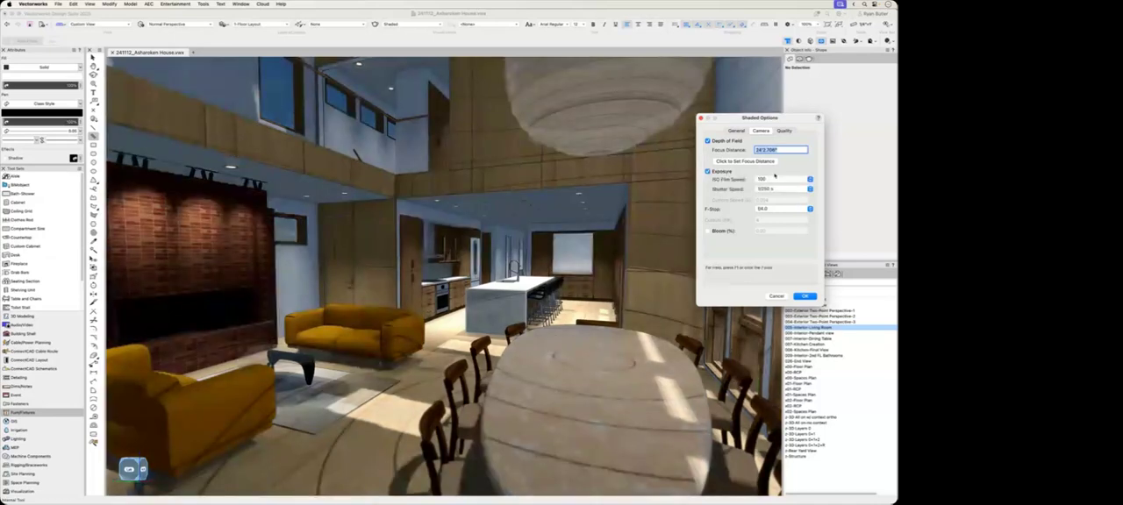
click(775, 180)
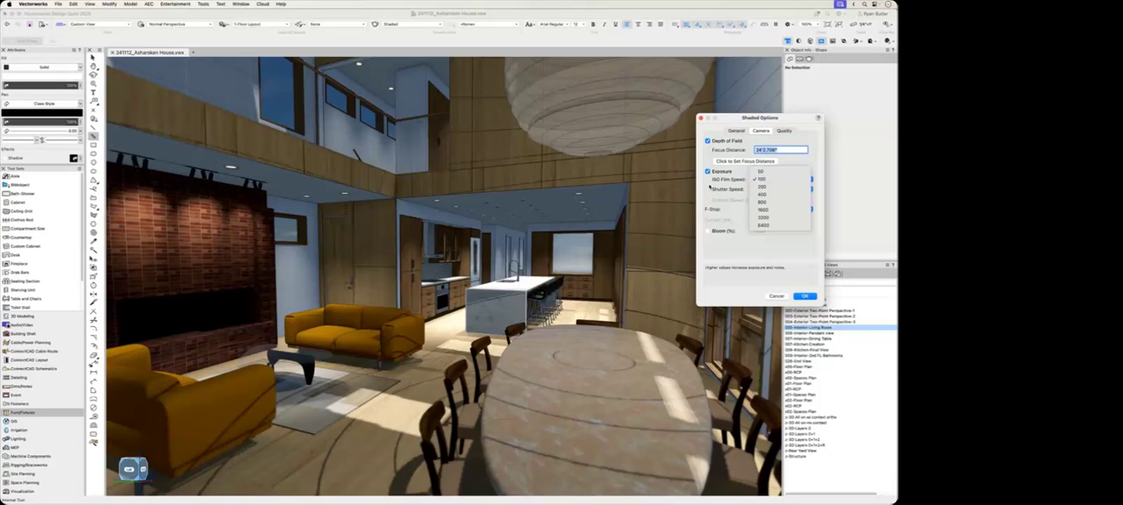
click(710, 187)
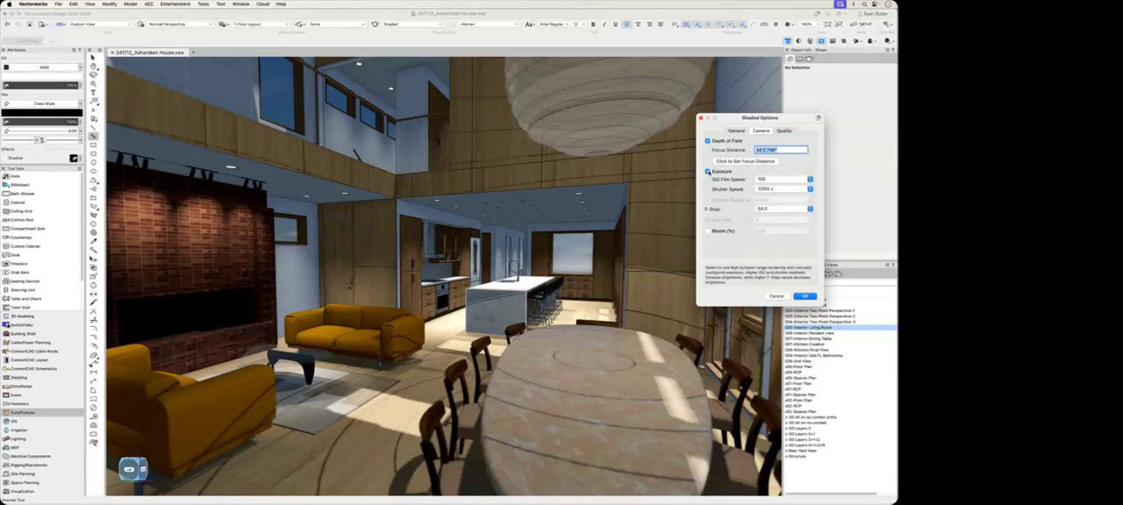
click(767, 179)
click(757, 187)
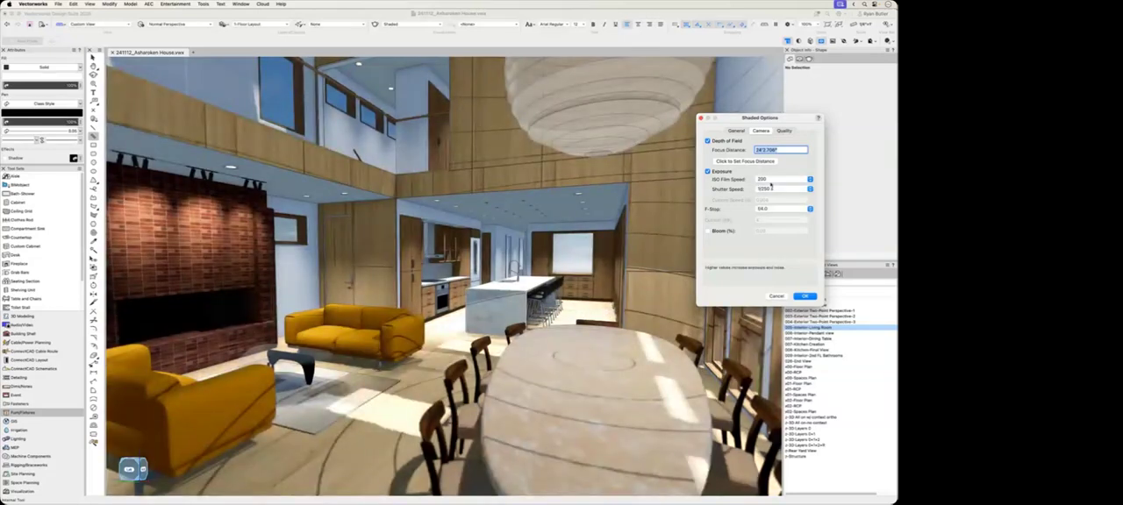
click(771, 188)
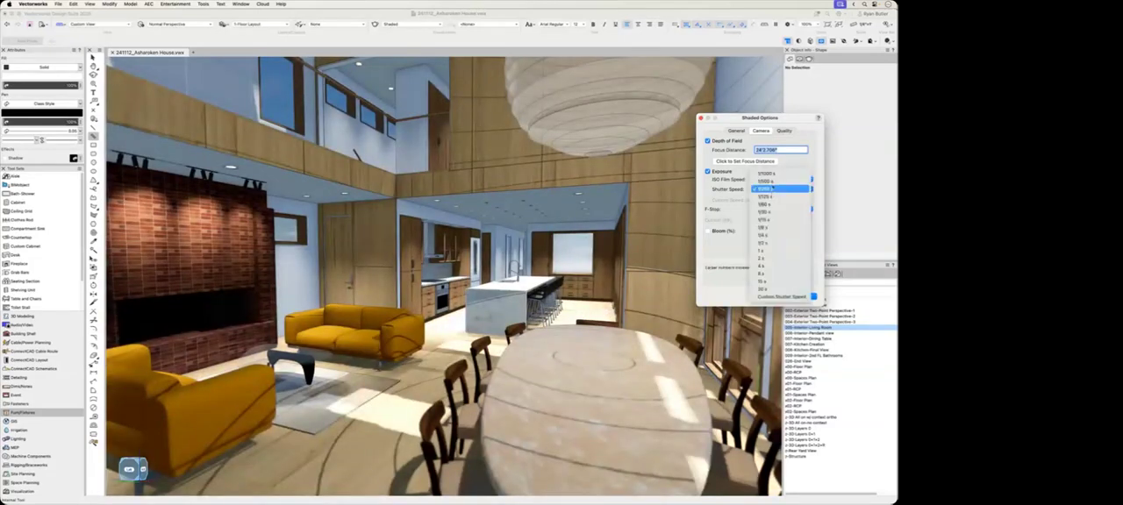
click(774, 194)
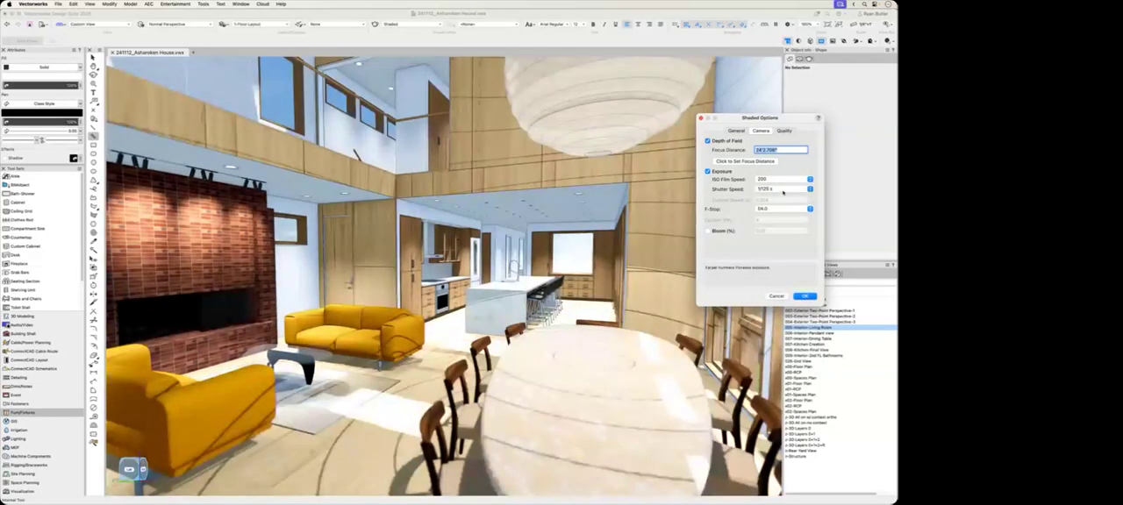
Step: Restore the 1/250 s shutter speed and ISO film speed 100, and turn camera Exposure off
click(782, 190)
click(778, 181)
click(778, 180)
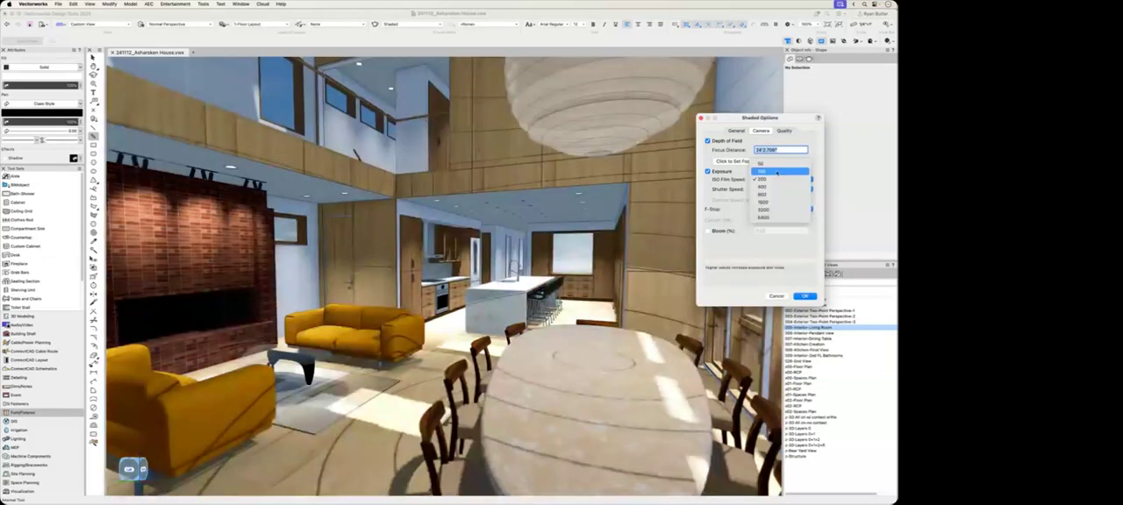
click(772, 172)
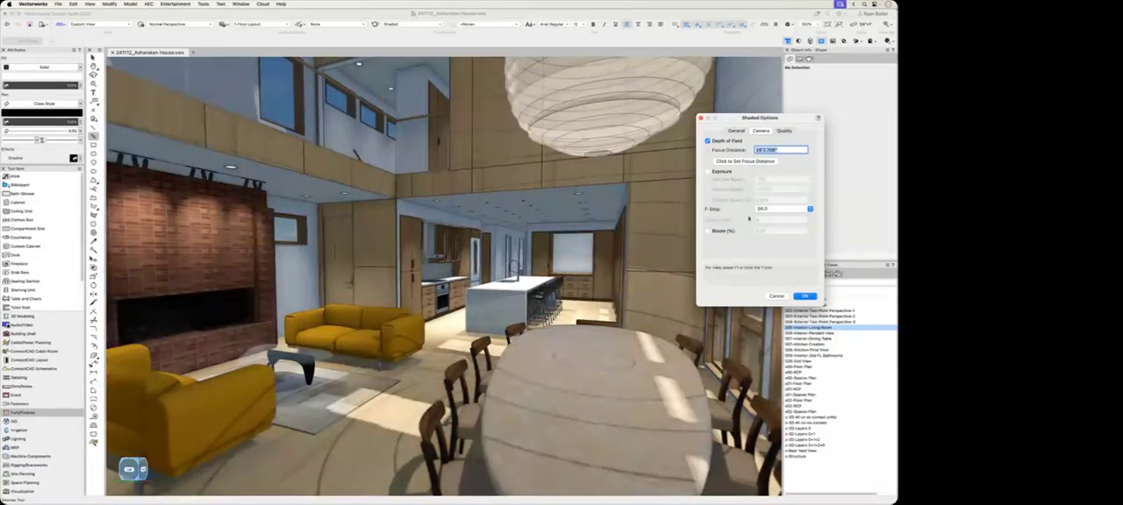
Step: Try an F-Stop of f/5.6 for the depth of field and set it to f/2.8
click(783, 209)
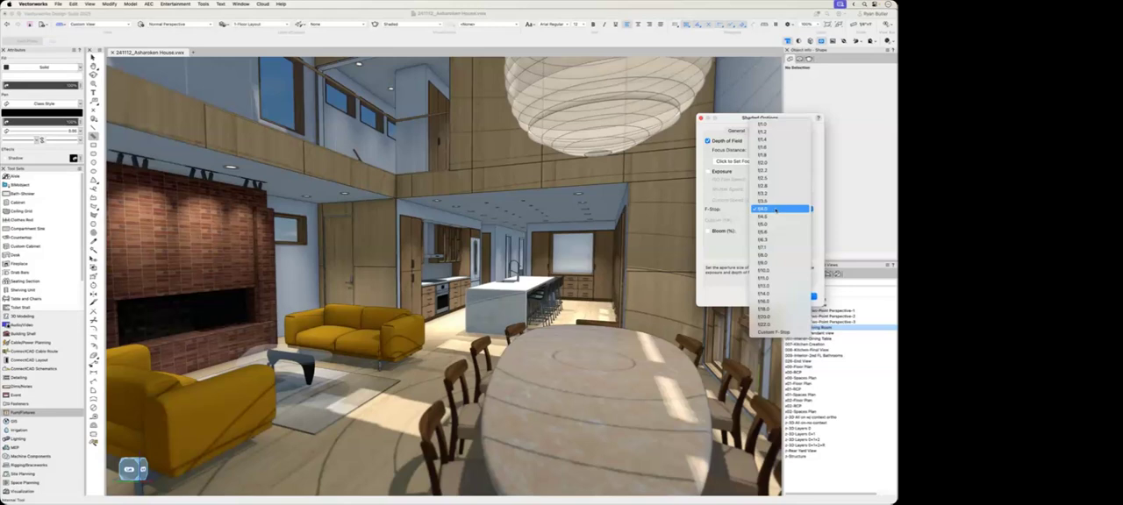
click(776, 208)
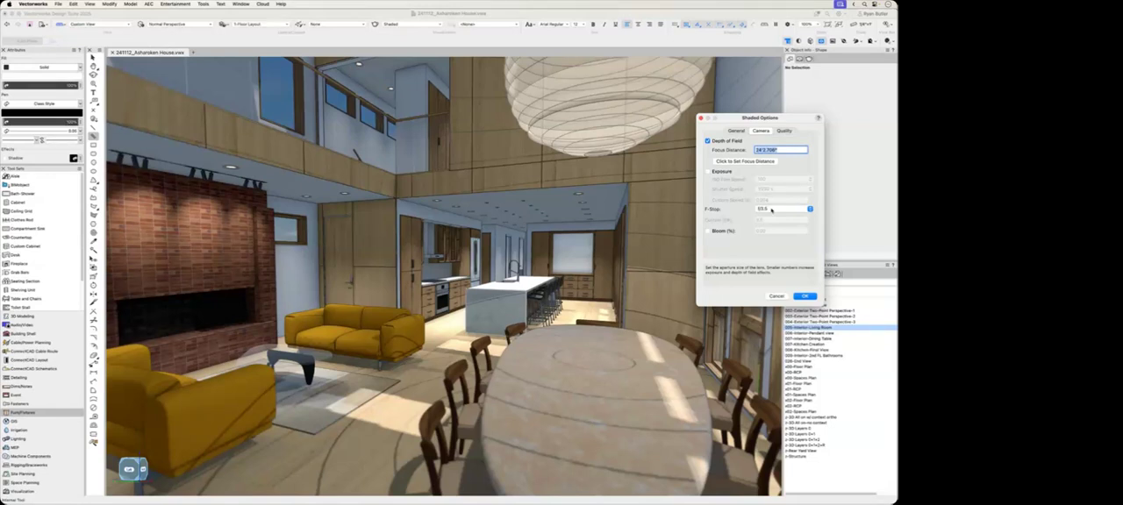
click(771, 209)
click(774, 195)
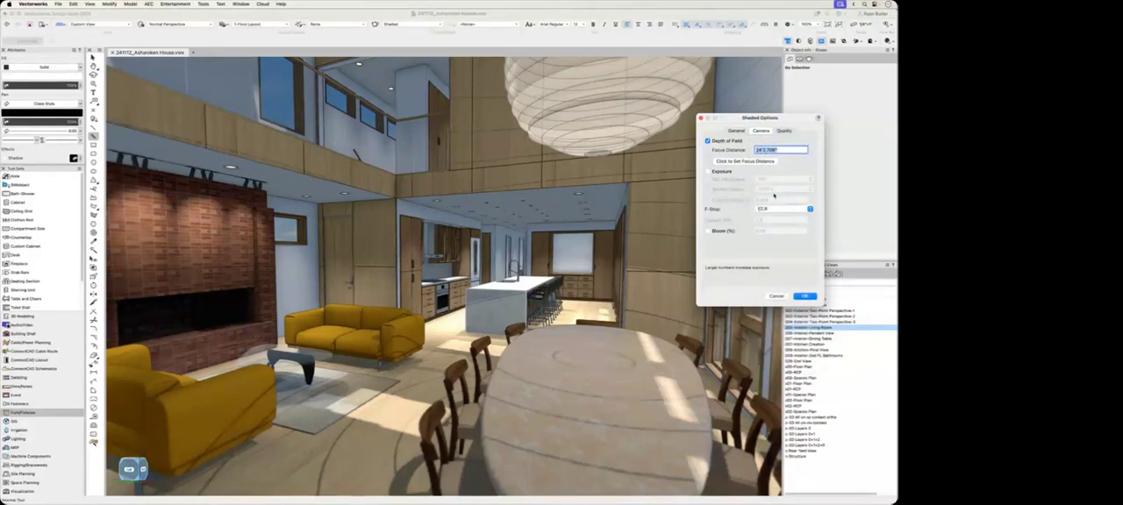
Step: Enable Bloom at 10% and apply the Shaded options to the living room view
click(708, 230)
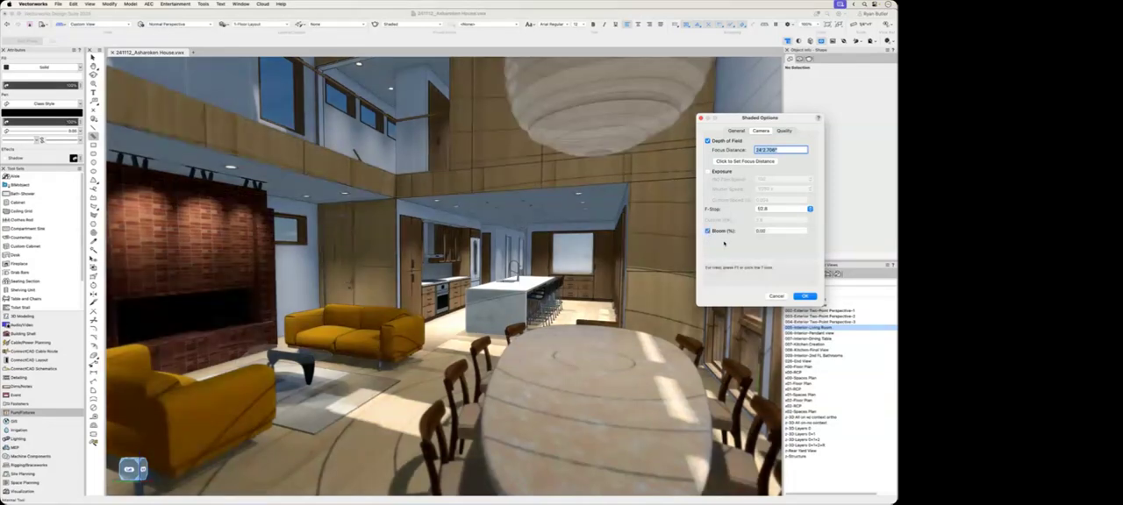
click(768, 231)
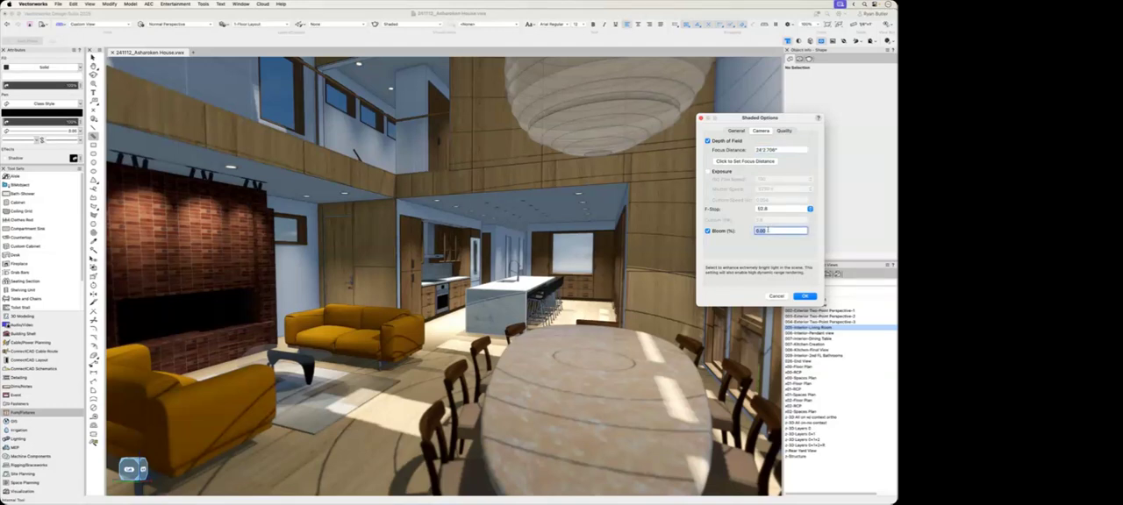
text(10)
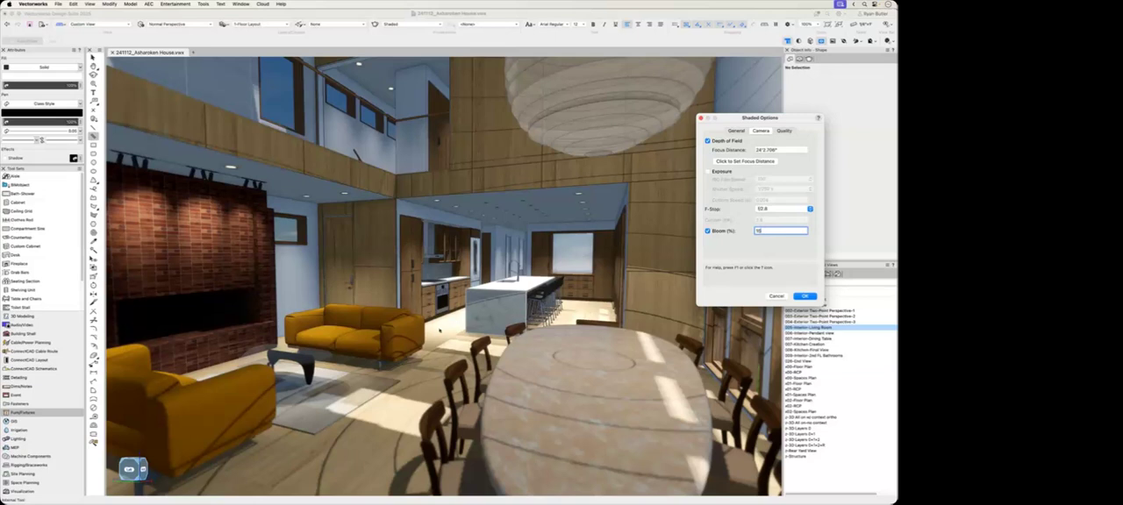
key(Return)
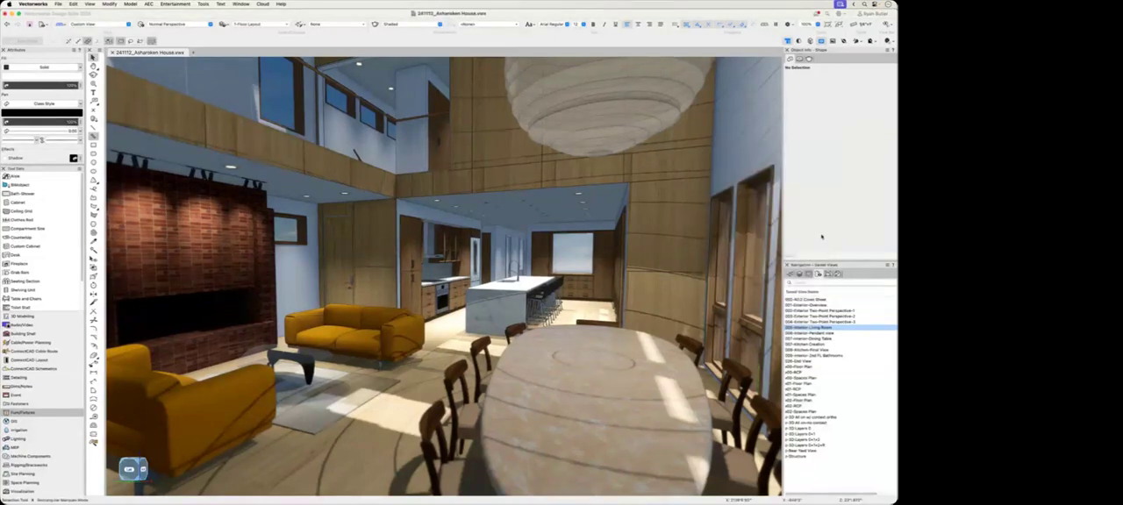
Step: Save a new view looking over the yellow sofas toward the dining table and windows as z-interior-living room
key(shift+c)
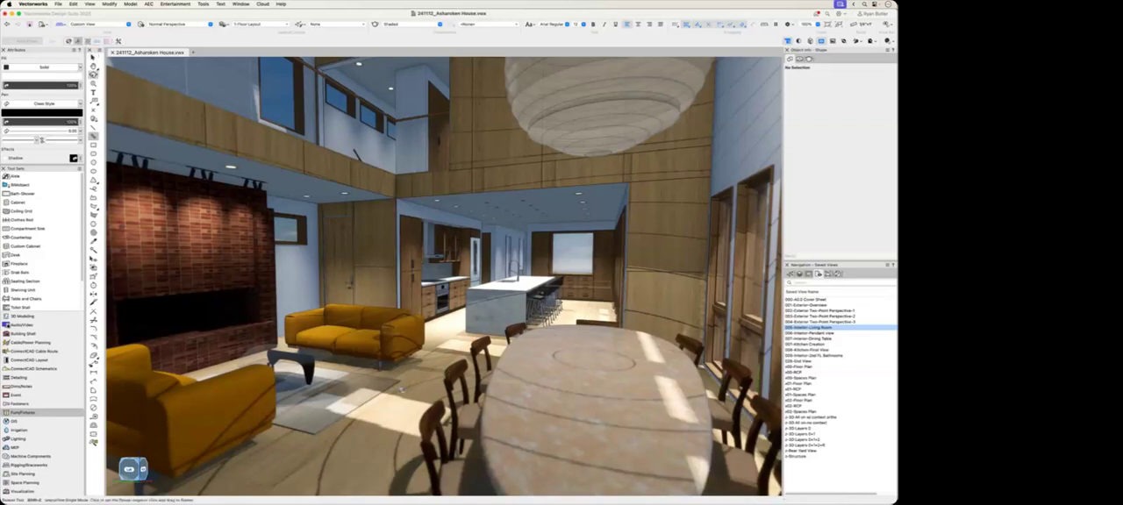
drag(387, 407, 524, 400)
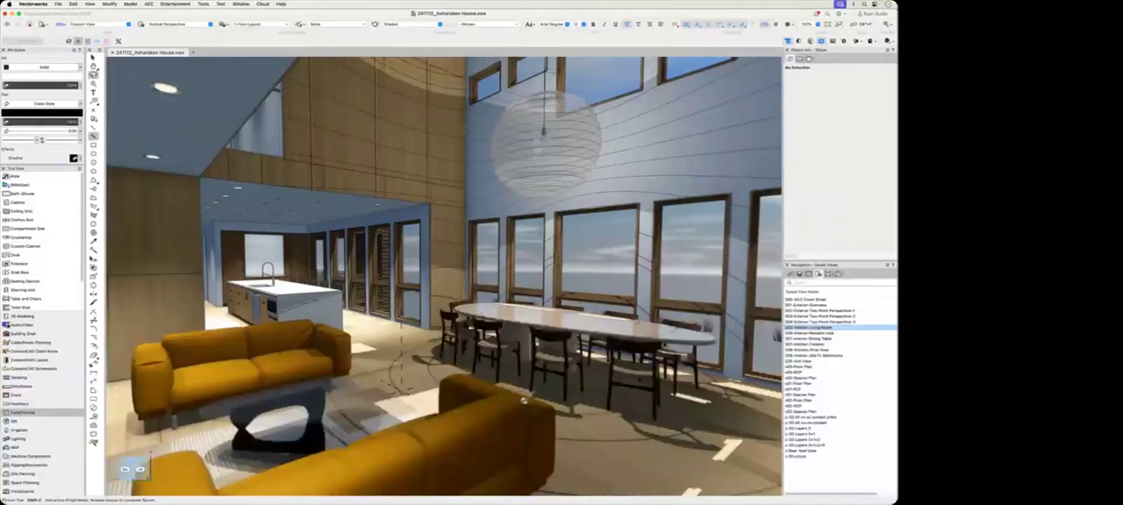
key(x)
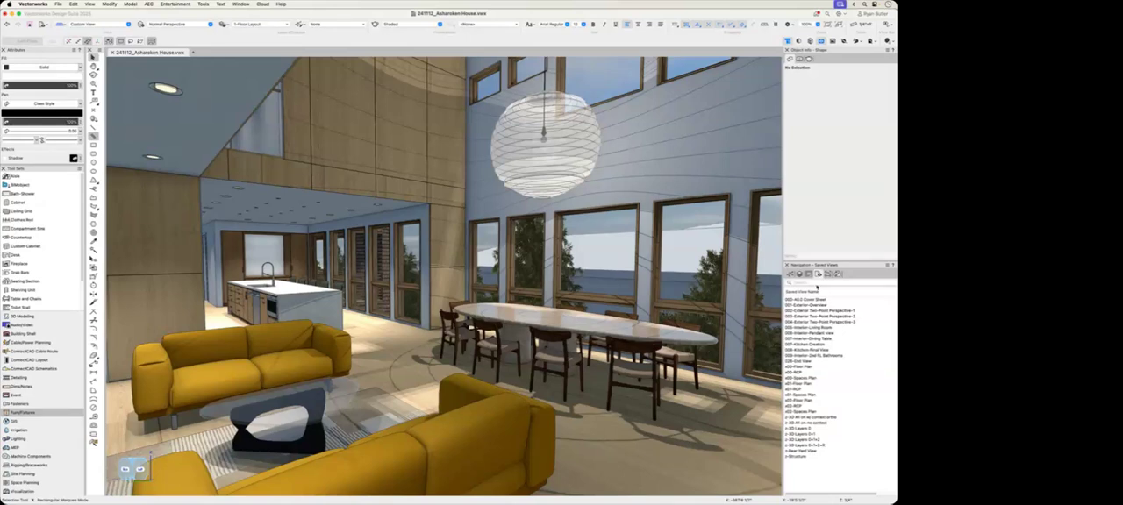
right_click(819, 422)
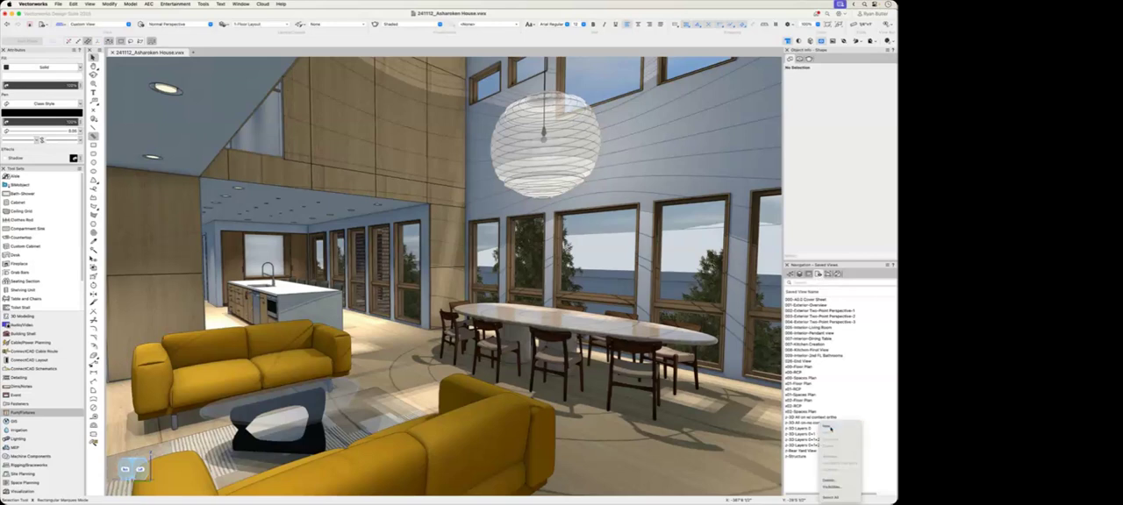
click(828, 427)
text(z-interior-living-r)
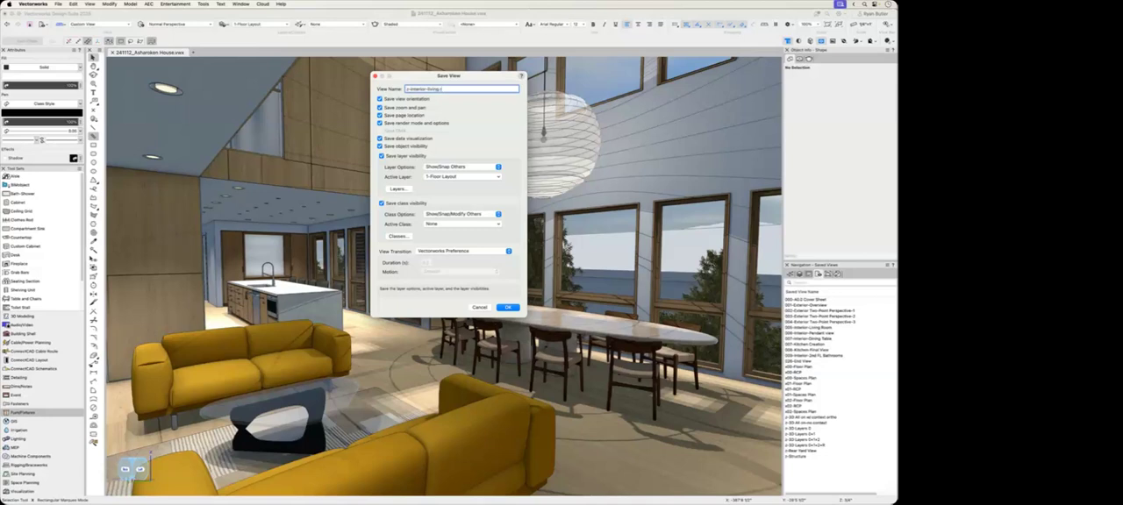
text(oom)
key(Return)
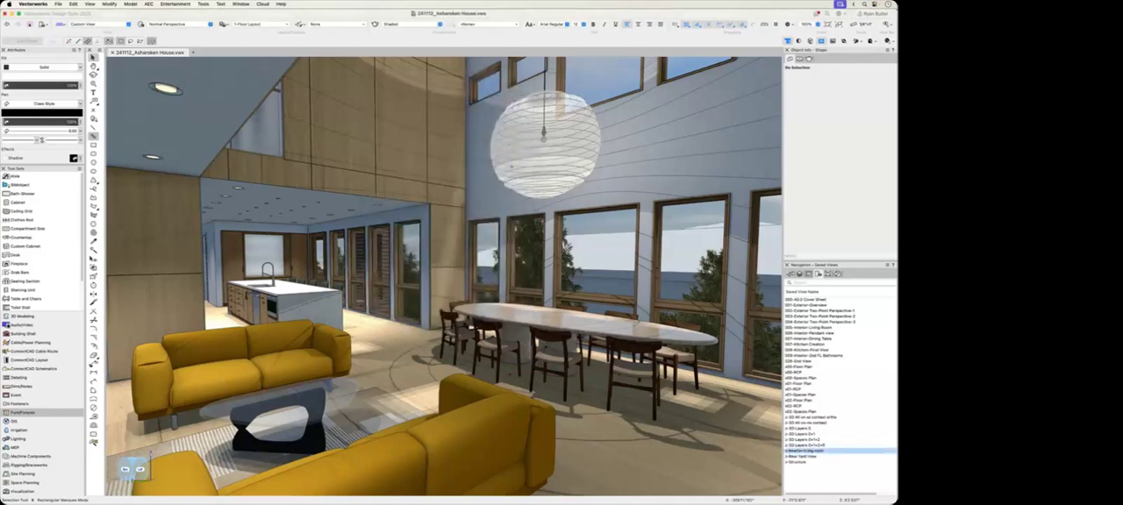
Step: Give the z-interior-living room saved view a Custom view transition with a duration of 1 second and Decelerate motion
right_click(820, 449)
click(833, 431)
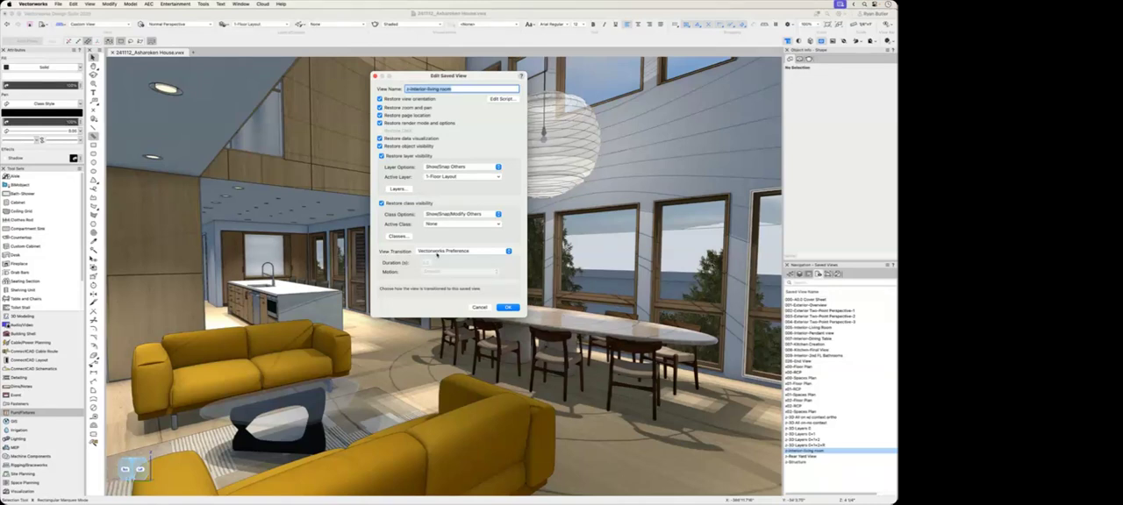
click(440, 252)
click(439, 260)
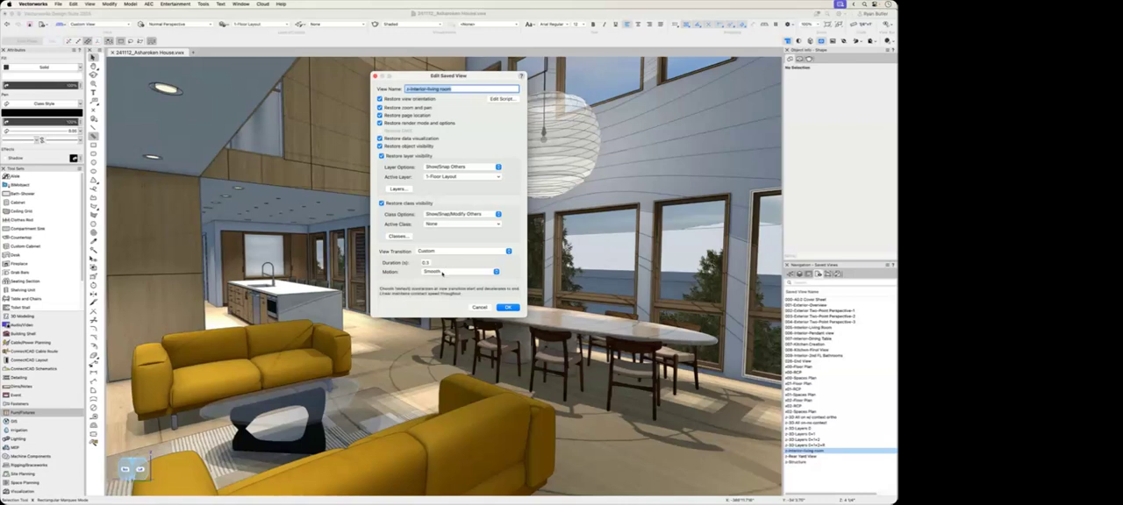
double_click(427, 262)
text(1)
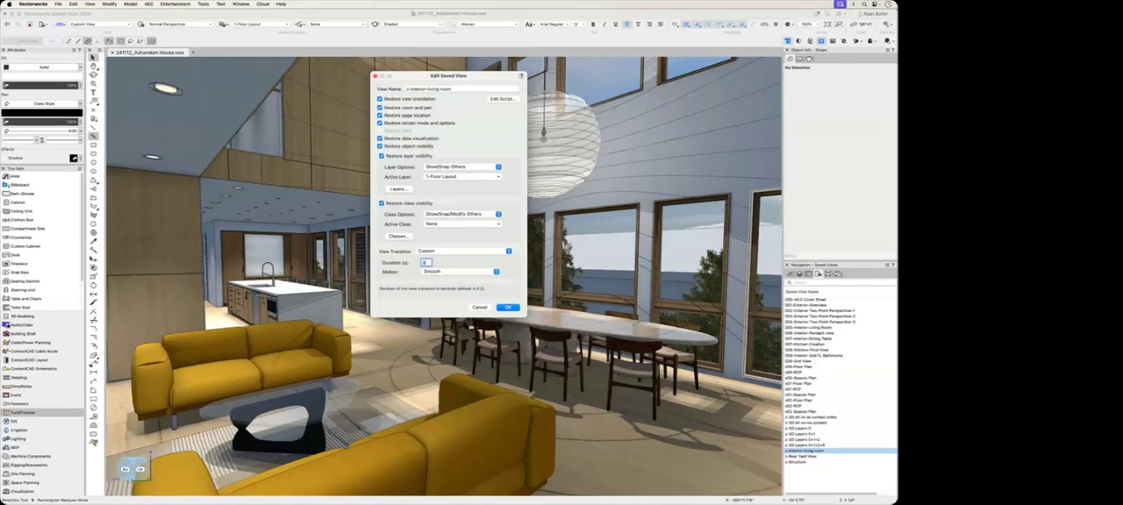
click(445, 272)
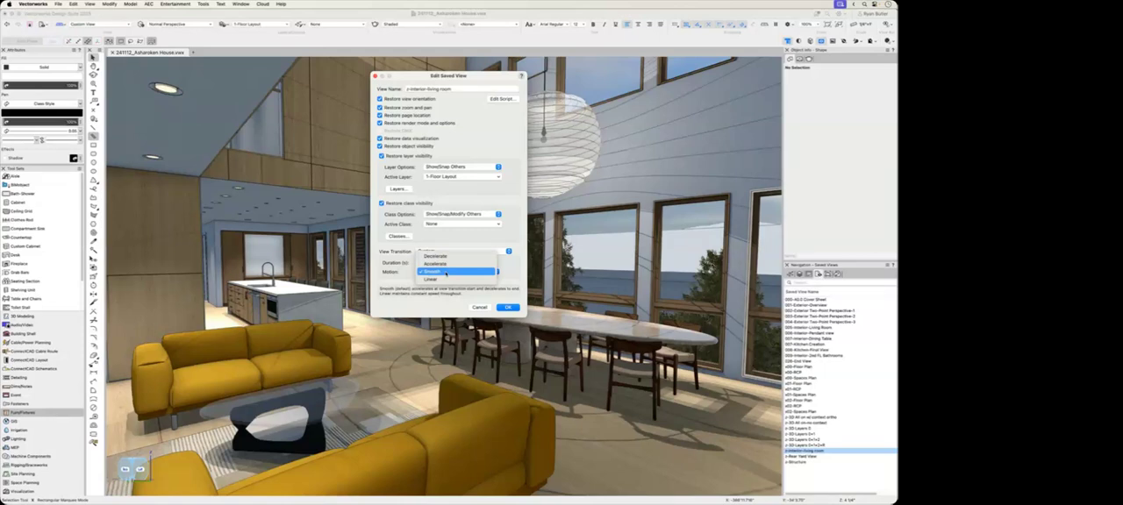
click(436, 256)
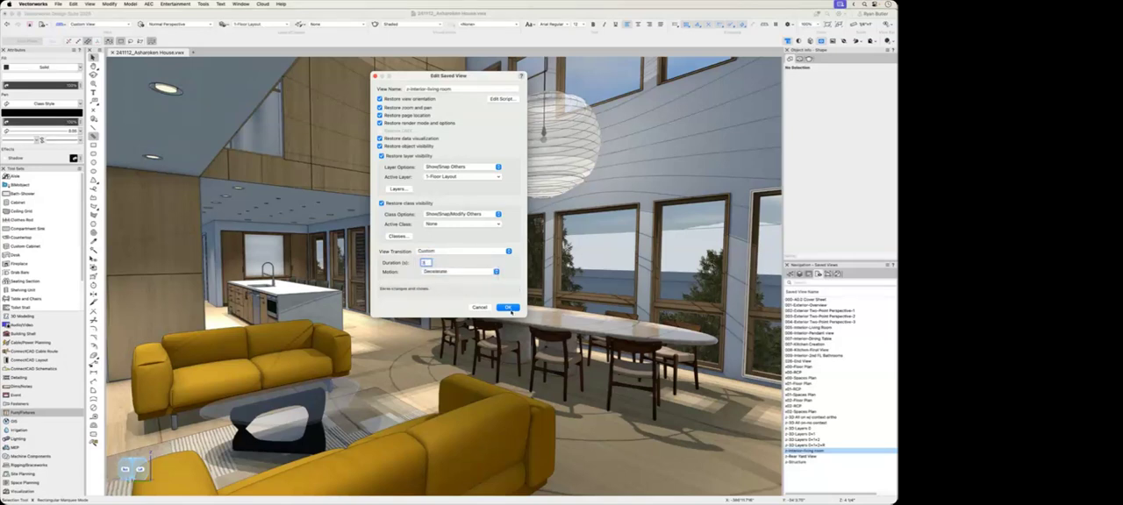
key(Return)
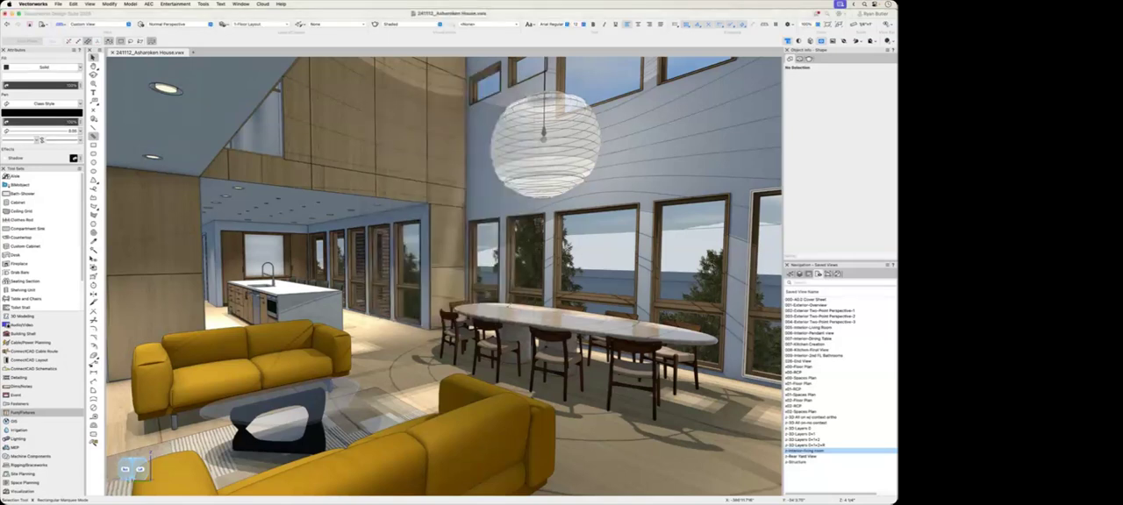
click(801, 479)
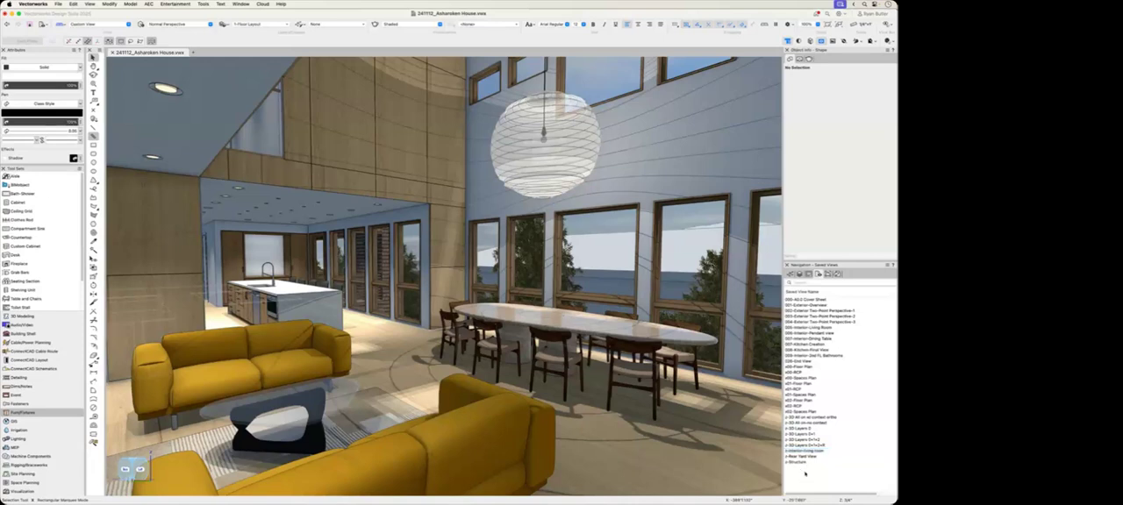
Step: Activate the 007-Interior-Dining Table saved view and inspect its view transition settings
click(815, 340)
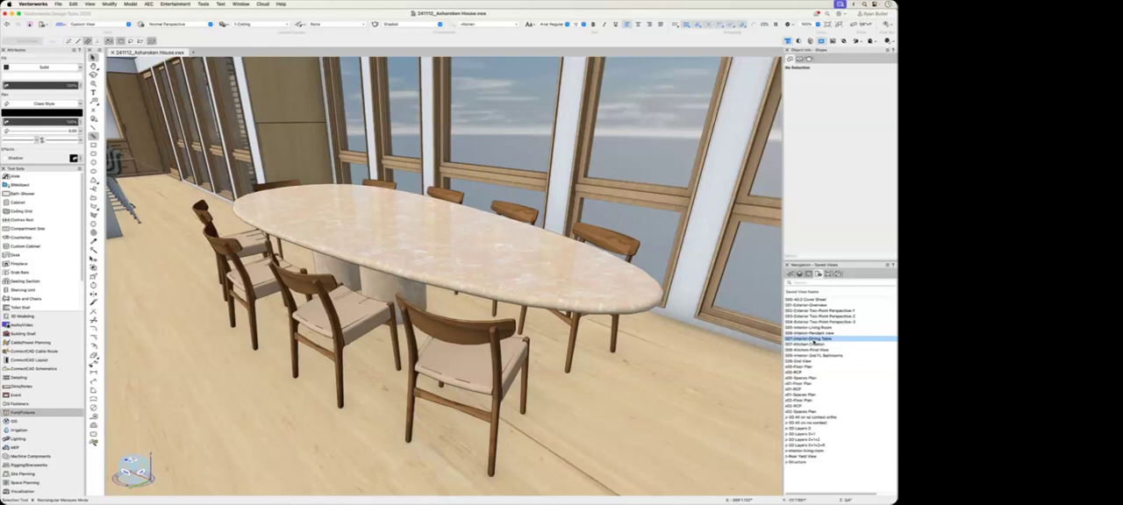
right_click(815, 342)
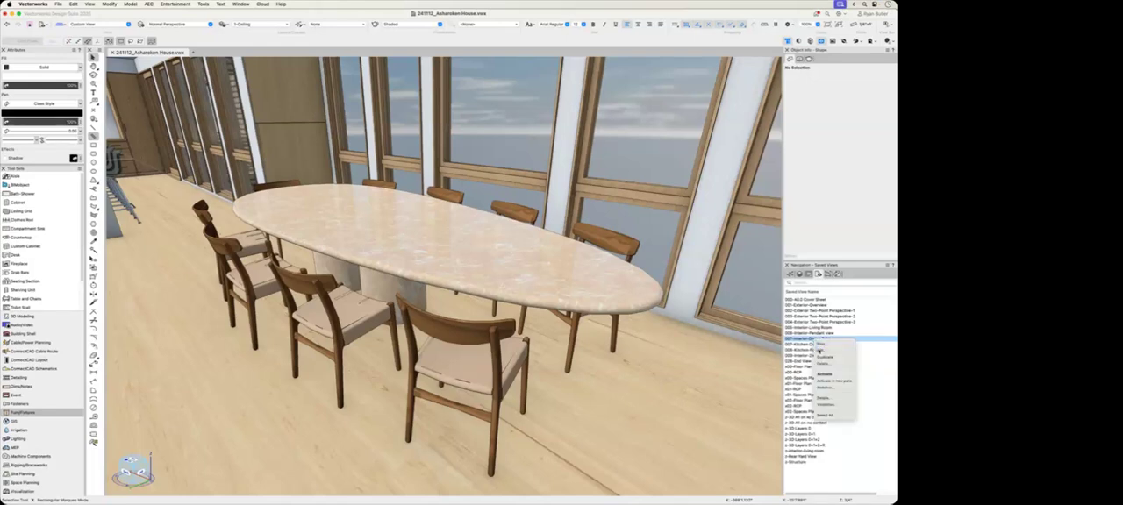
click(818, 350)
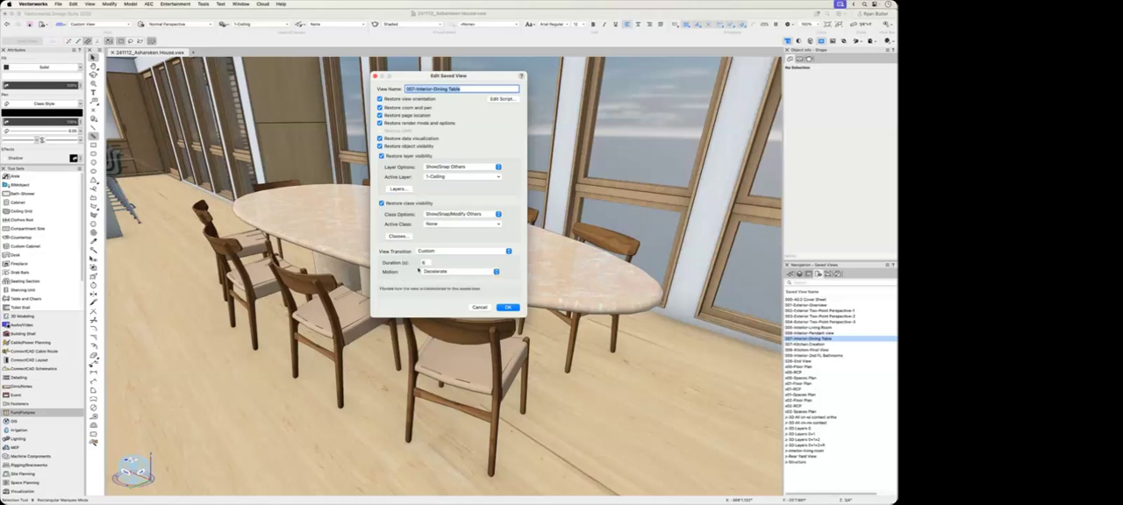
click(422, 262)
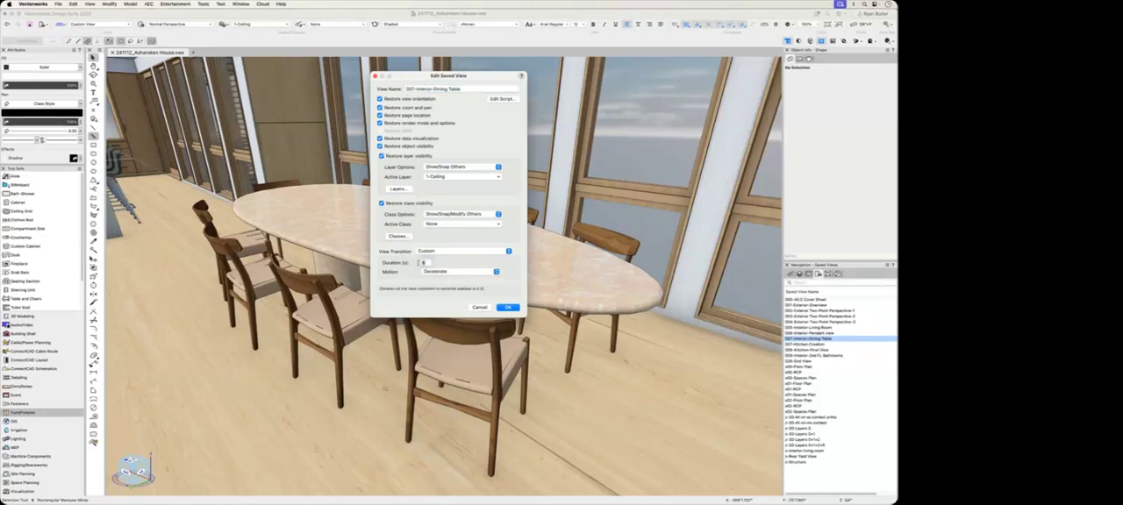
click(507, 307)
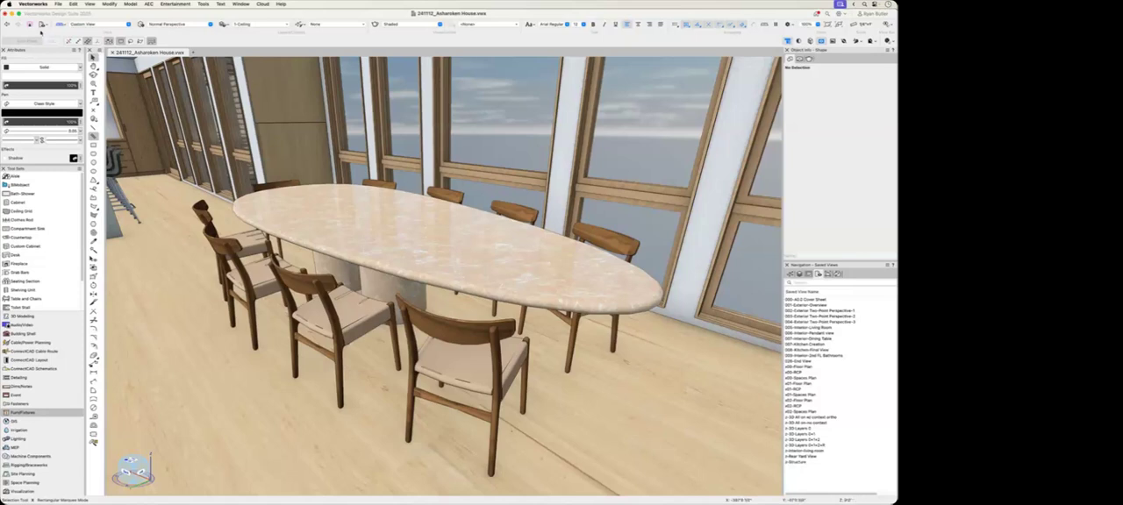
Step: Return to the living room view, then play the transitions to the 007-Interior-Dining Table view and back to z-interior-living room
click(7, 24)
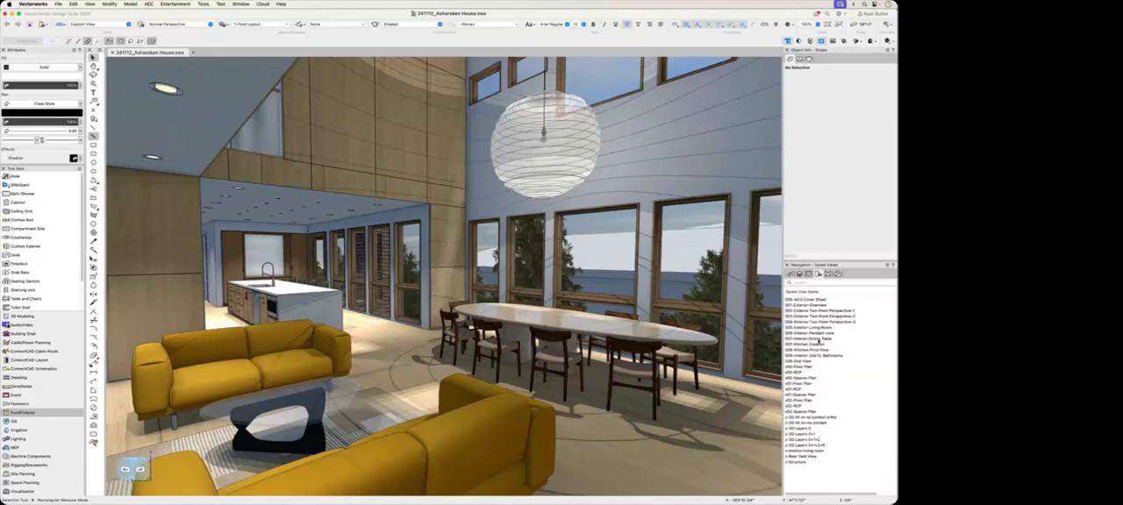
double_click(818, 339)
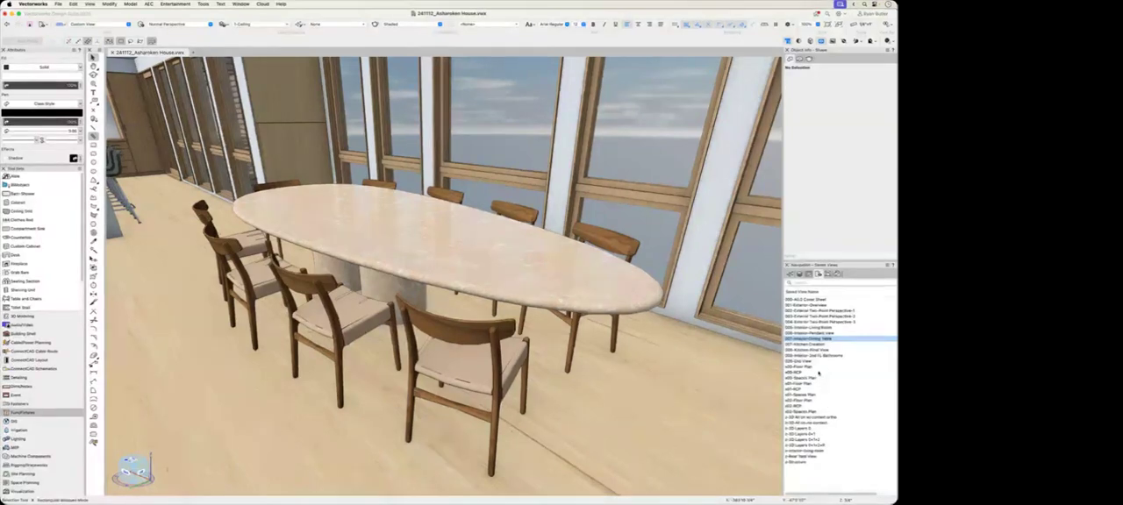
click(821, 450)
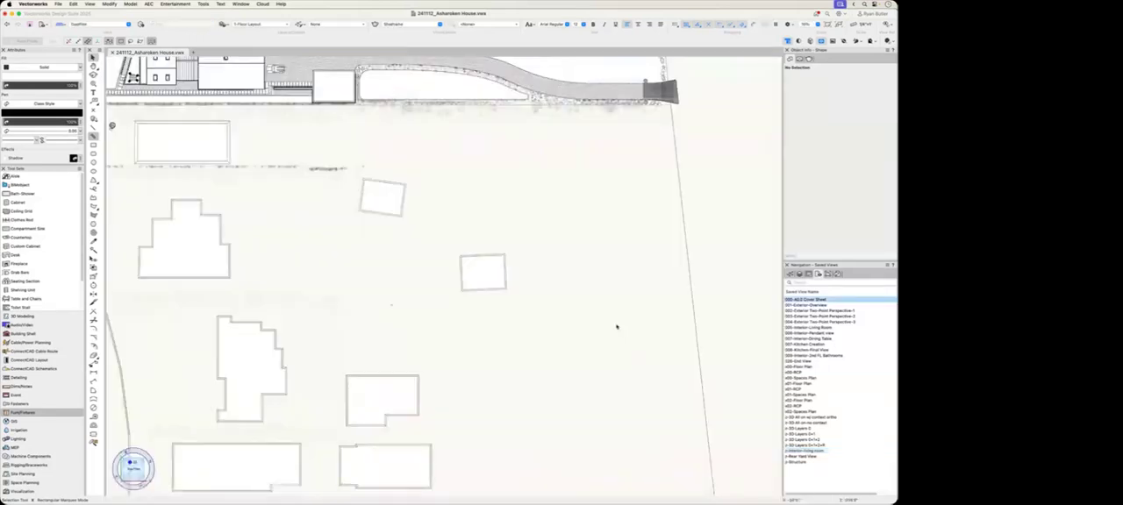
Step: Activate the cover sheet saved view in Top/Plan and select the 12:00 PM New York heliodon beside the site
scroll(618, 326, down, 3)
middle_drag(600, 291, 650, 363)
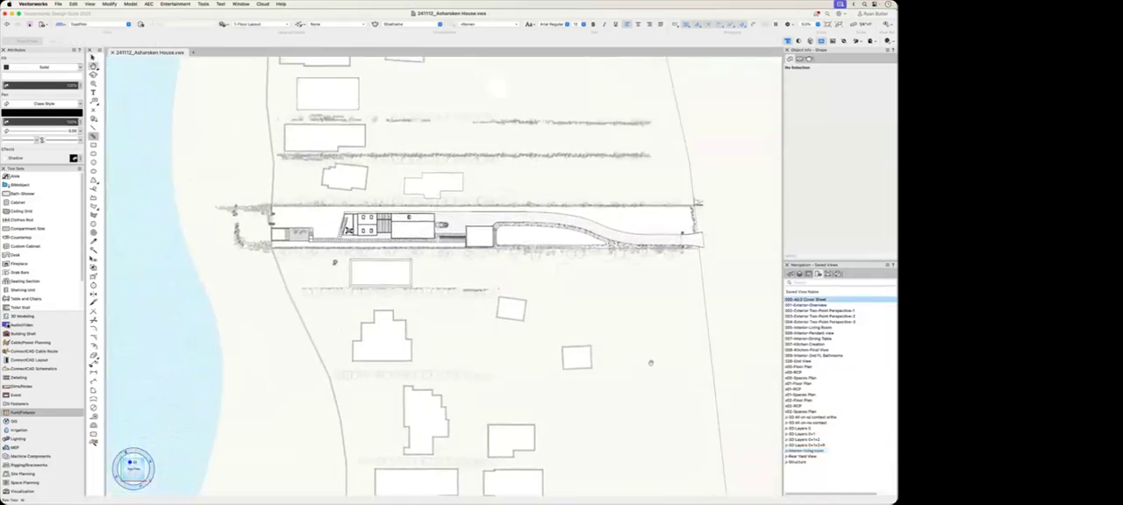
scroll(552, 293, down, 2)
scroll(535, 307, down, 3)
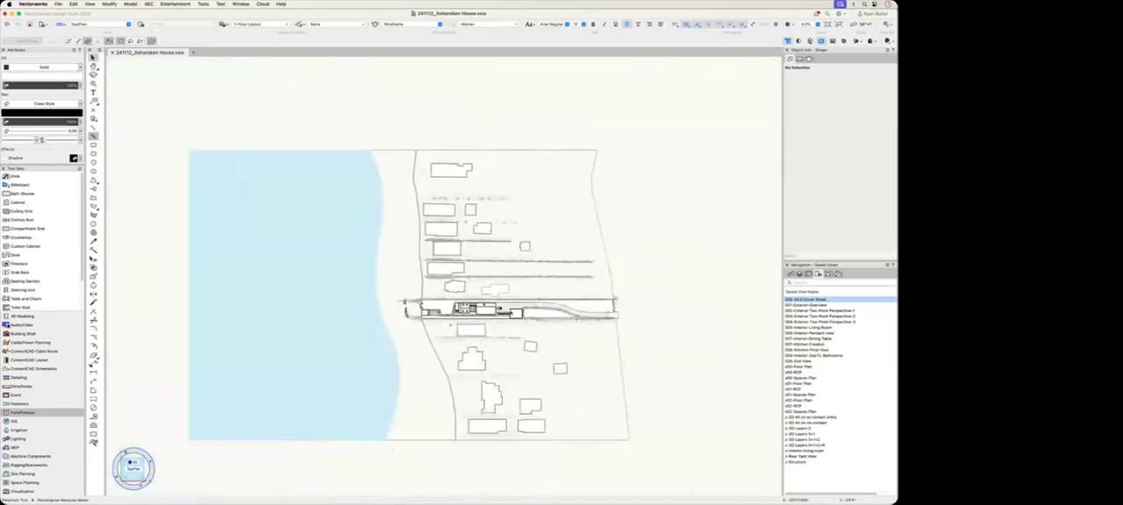
scroll(450, 325, up, 10)
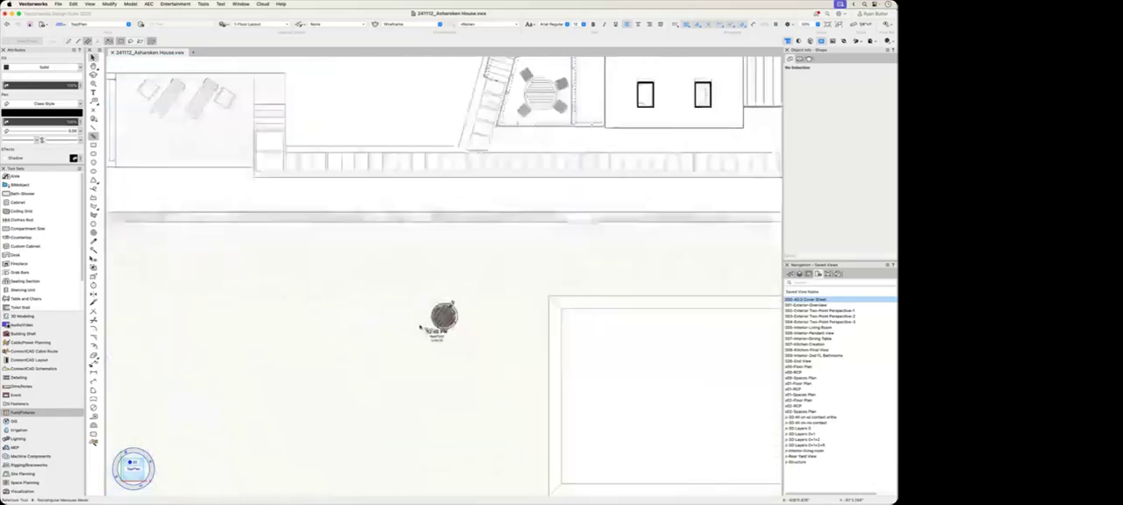
scroll(420, 328, up, 3)
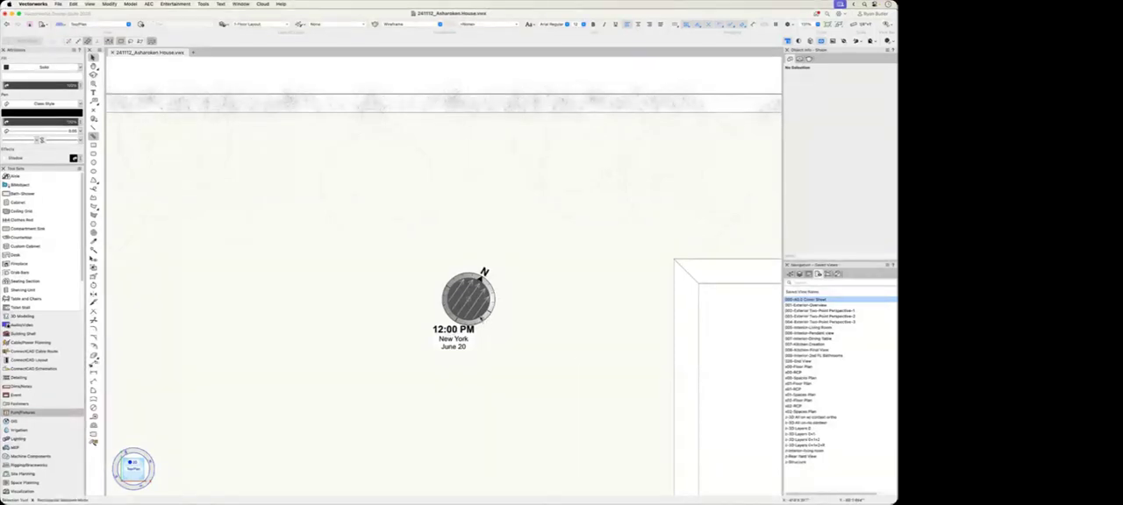
right_click(476, 317)
click(512, 350)
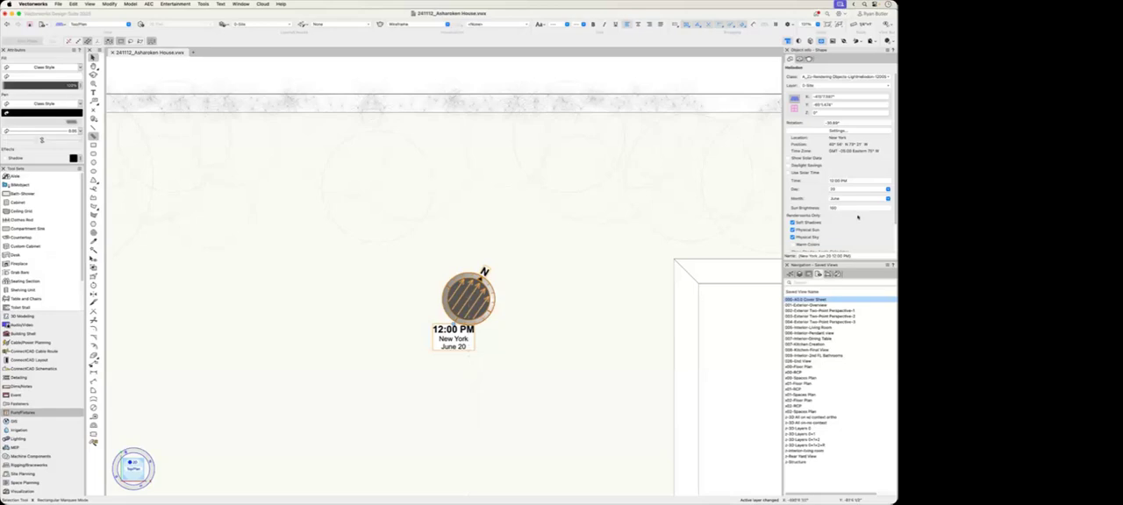
Step: Try a time of 3:00 PM on the 12:00 PM heliodon, undo the change and deselect it
click(853, 181)
text(3pm)
key(Return)
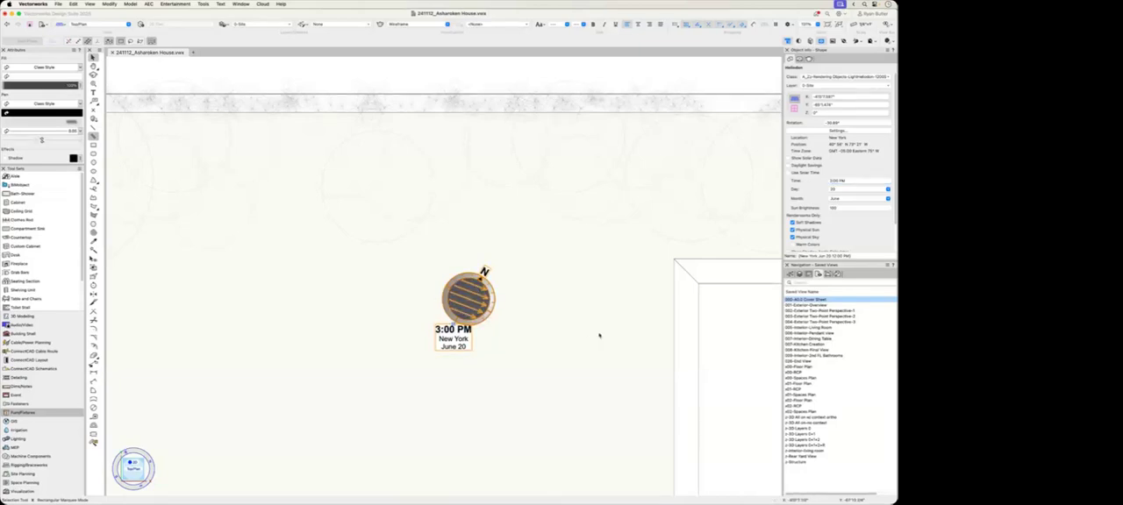
key(super+z)
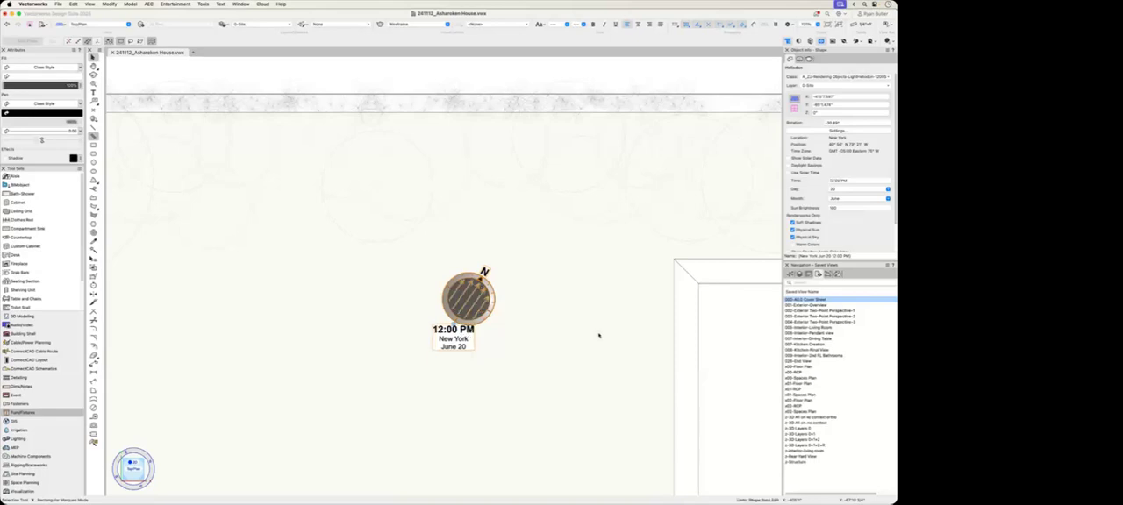
click(599, 335)
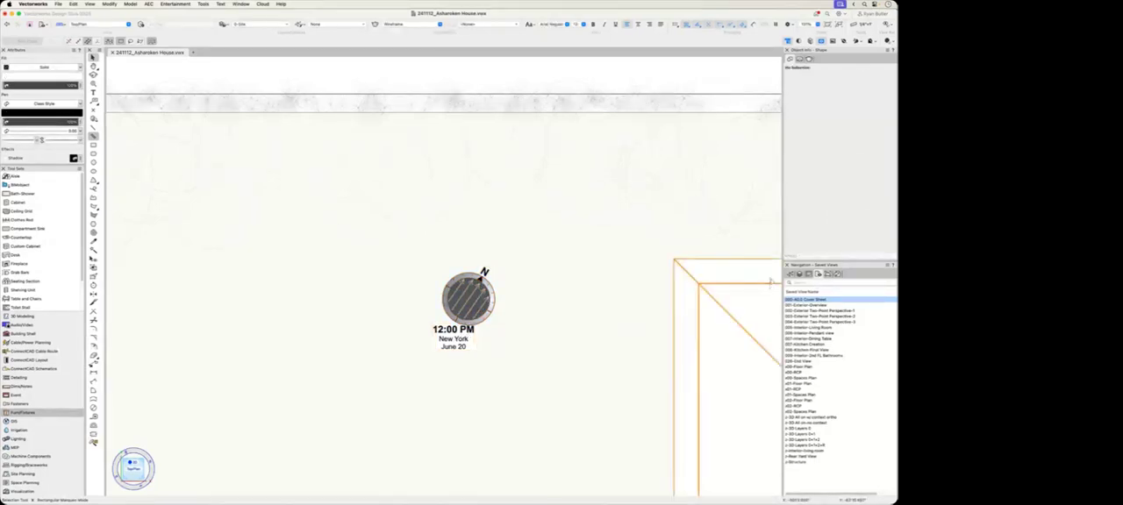
Step: Filter the classes by "helio" and make the three hidden time-of-day classes under LightHeliodon visible
click(790, 273)
drag(807, 296, 779, 296)
text(ro)
key(Return)
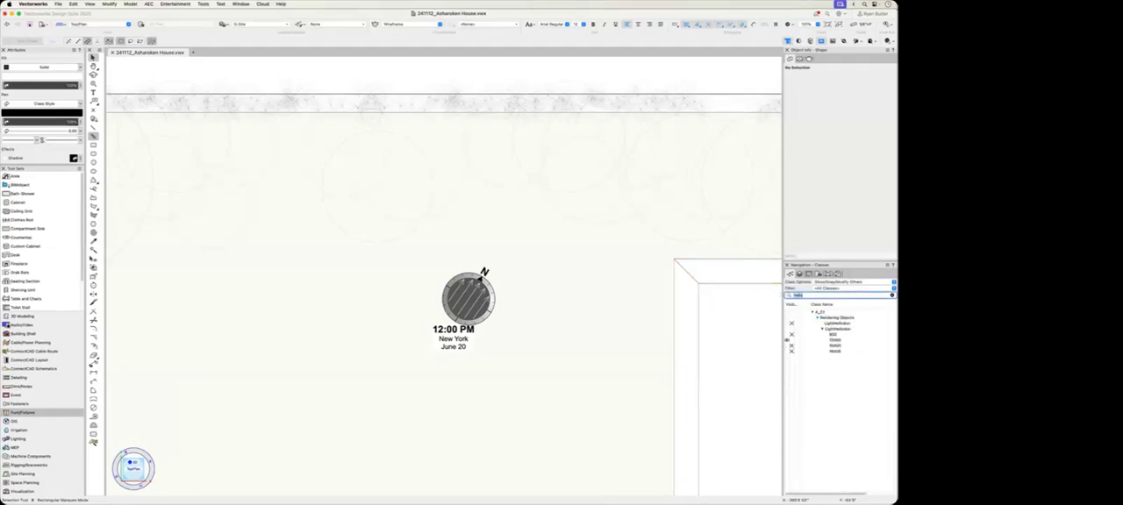
click(787, 336)
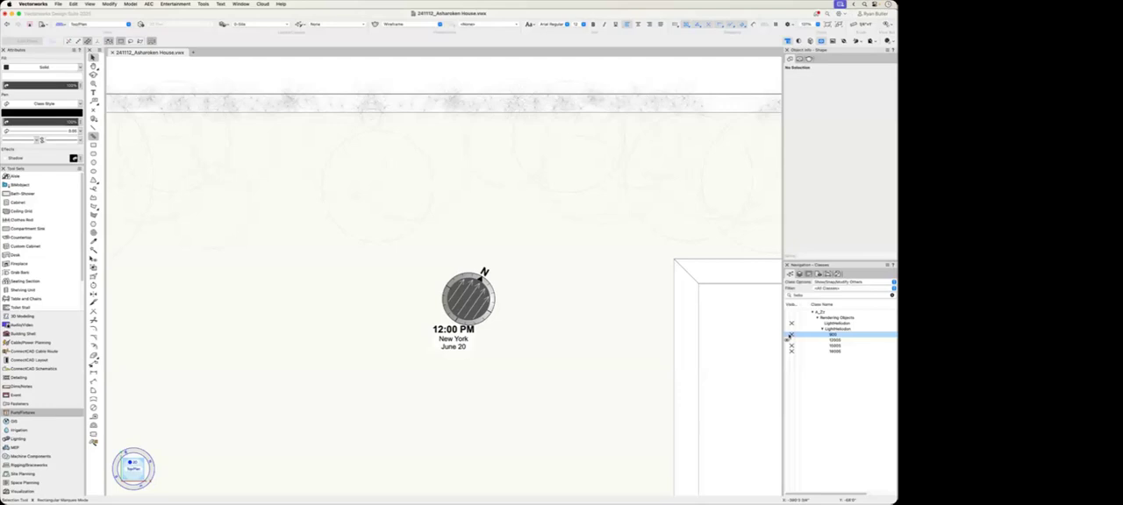
click(790, 335)
click(790, 346)
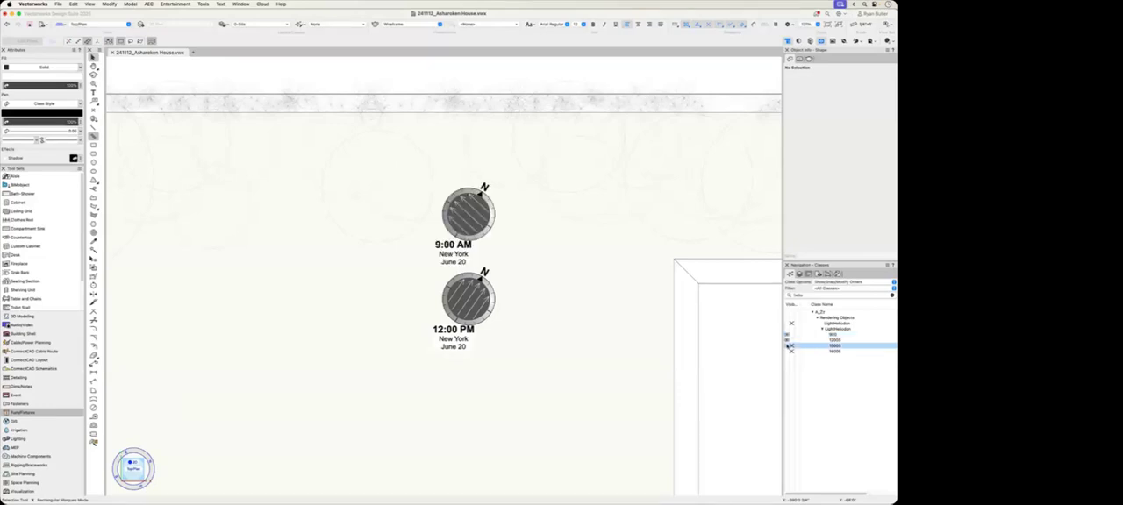
click(788, 346)
click(788, 351)
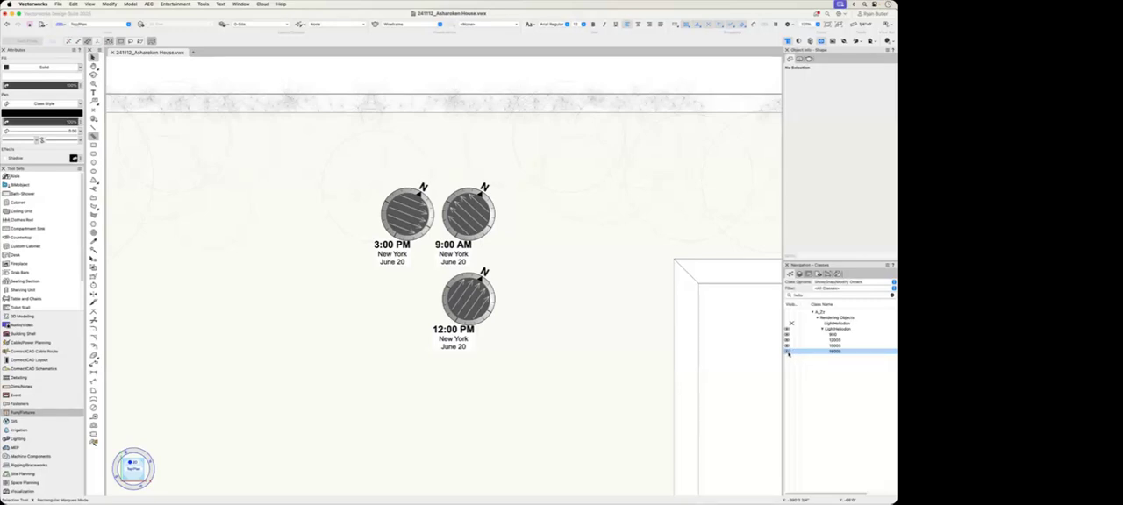
Step: Make the last time-of-day heliodon class active and insert a new, unrotated heliodon beside the 12:00 PM one
click(805, 351)
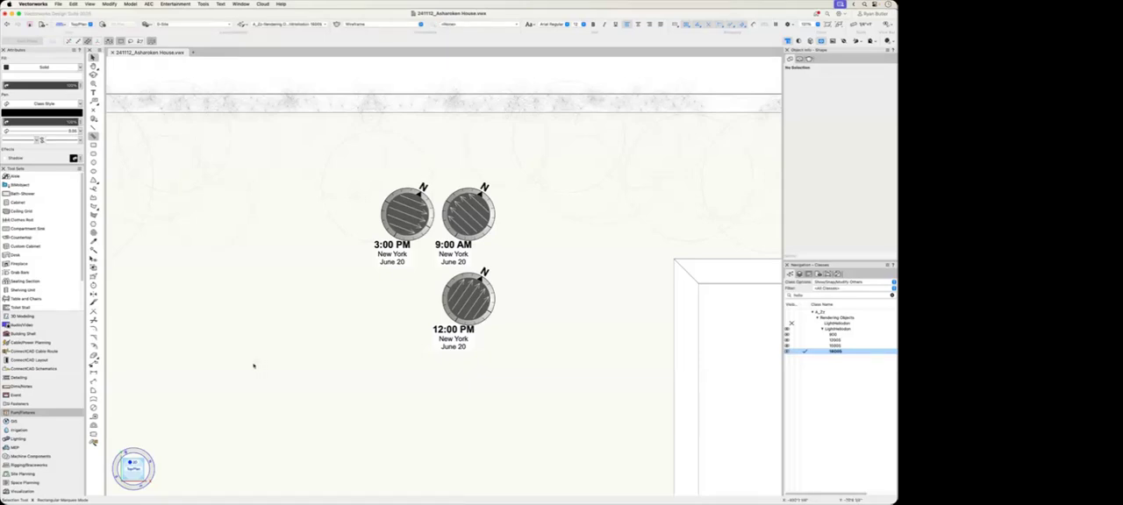
click(22, 492)
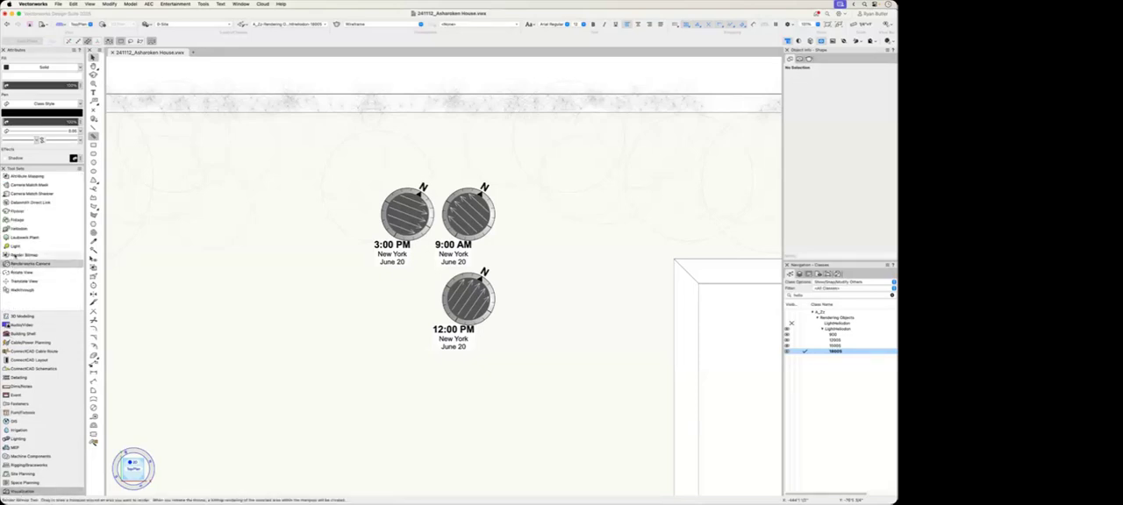
click(19, 229)
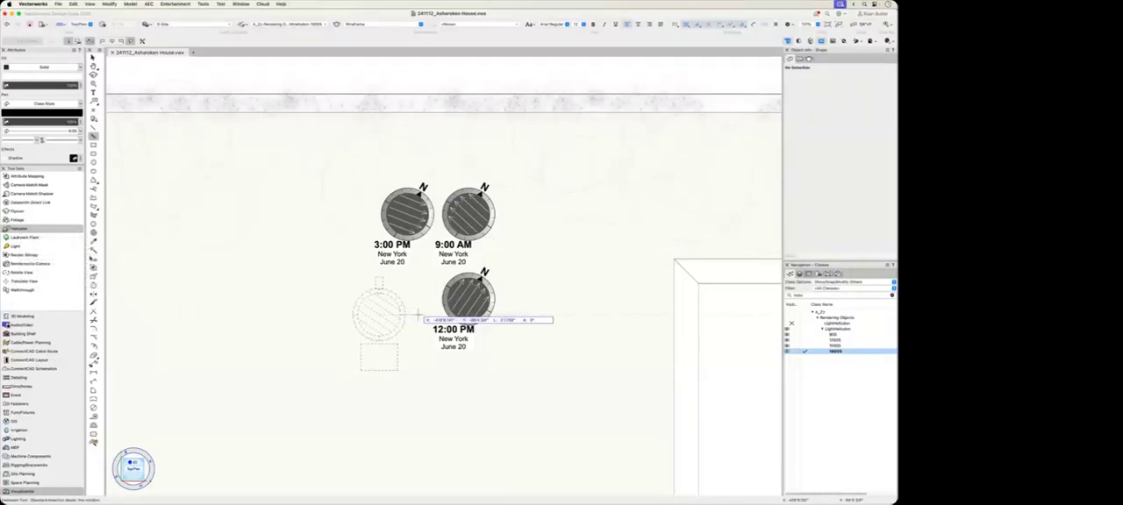
click(379, 314)
key(Escape)
key(Escape)
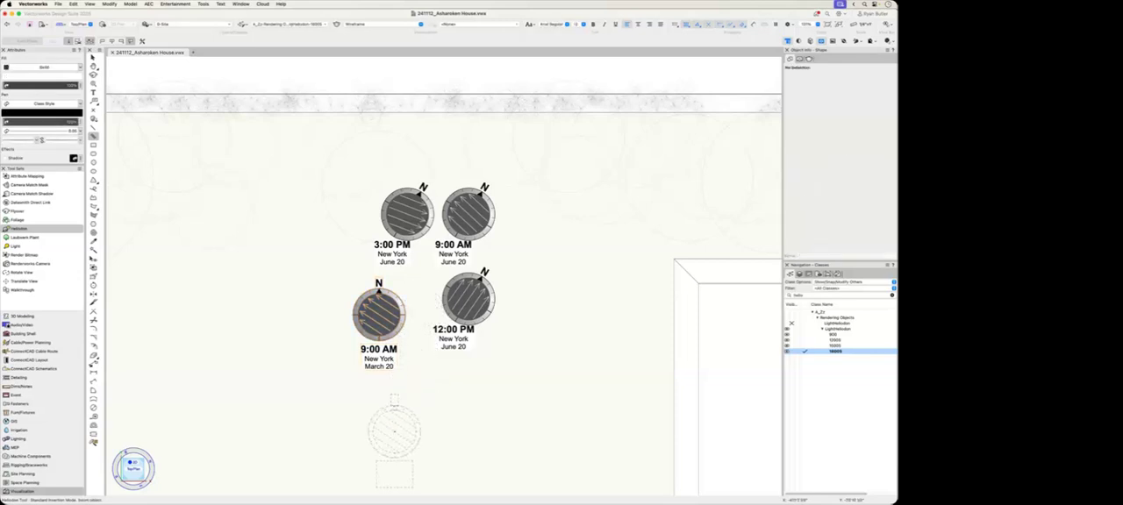
Step: Set the new heliodon's time to 6:00 PM, its day to 25 and its month to June
click(374, 370)
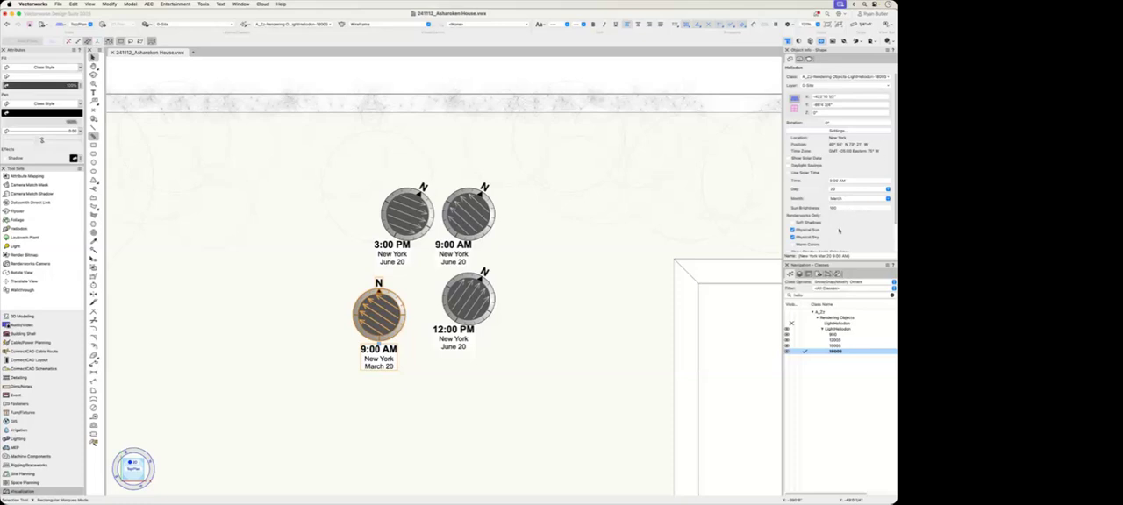
click(846, 180)
text(6pm)
click(846, 191)
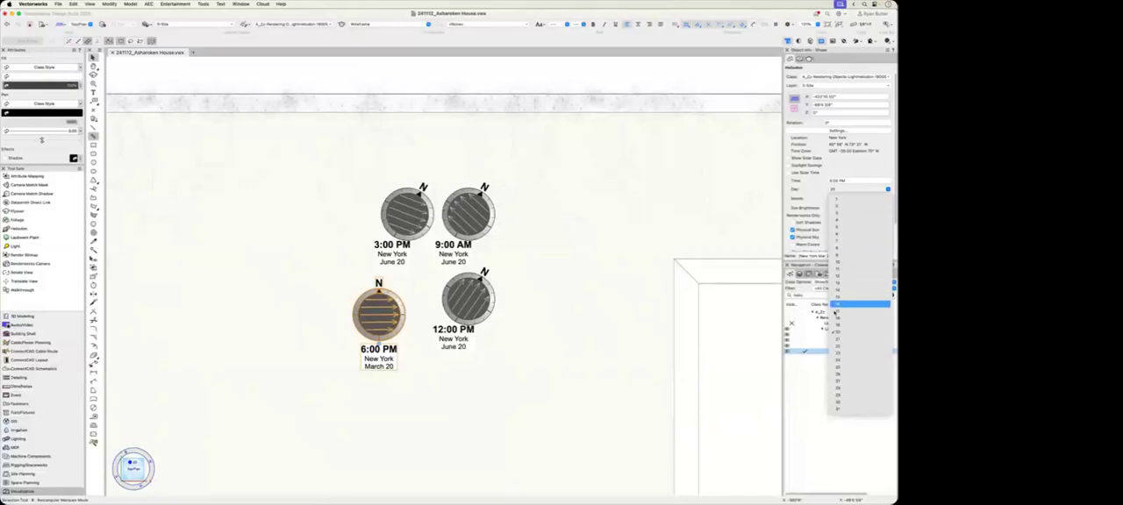
click(858, 367)
click(851, 198)
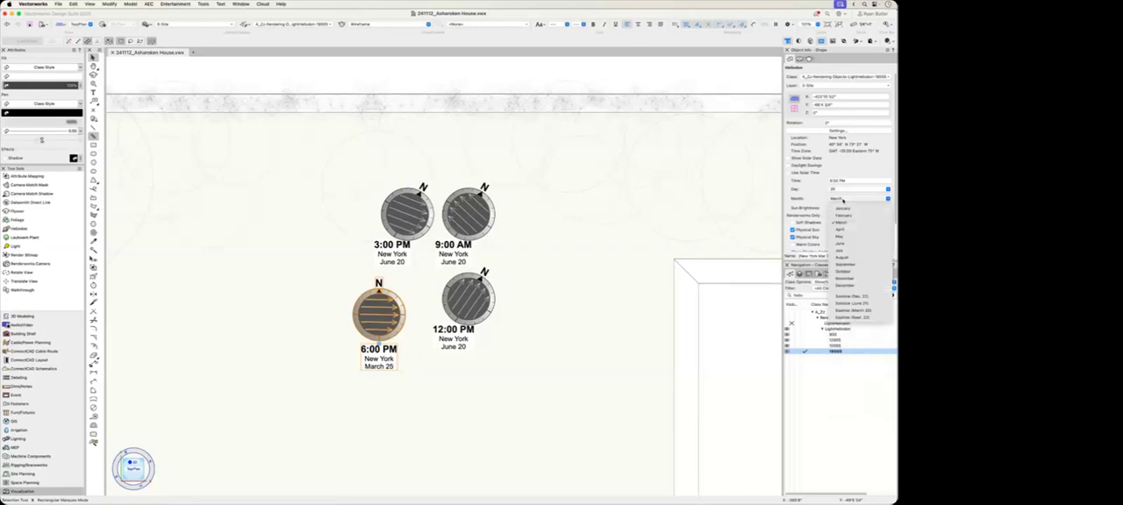
click(849, 245)
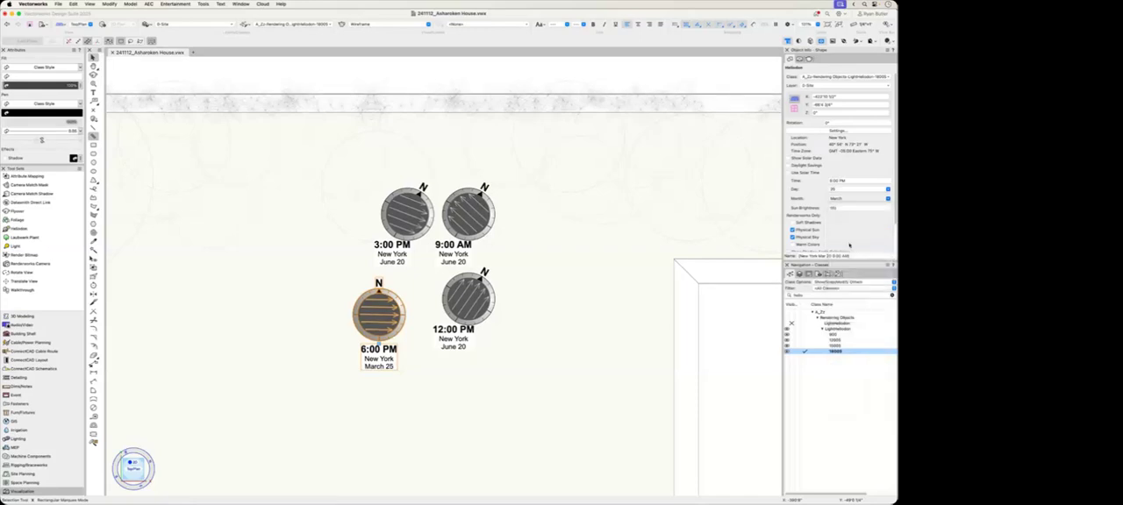
Step: Deselect the new heliodon and hide the three other time-of-day heliodon classes, keeping only the 6:00 PM one's class visible
click(446, 430)
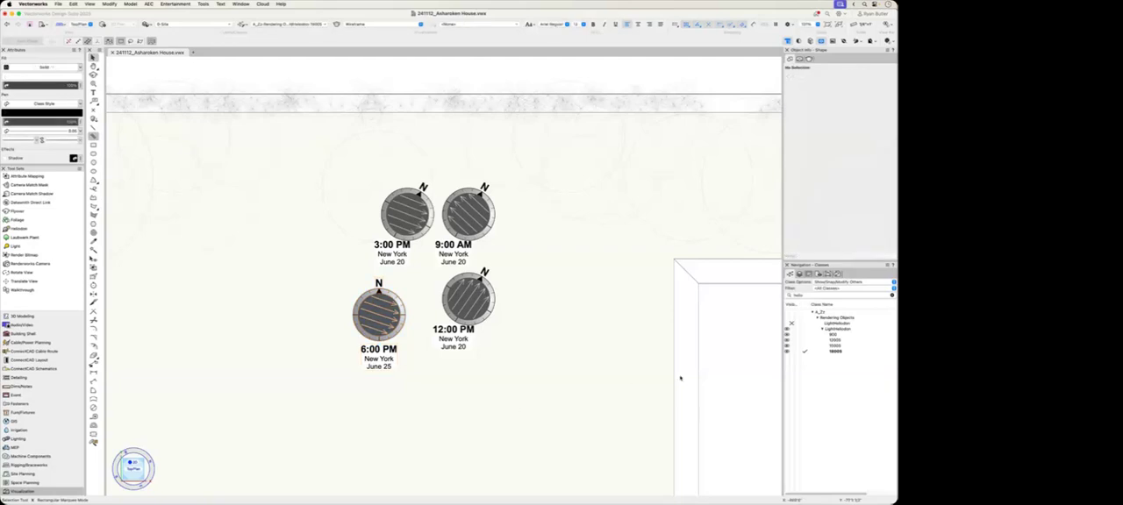
drag(791, 349, 791, 334)
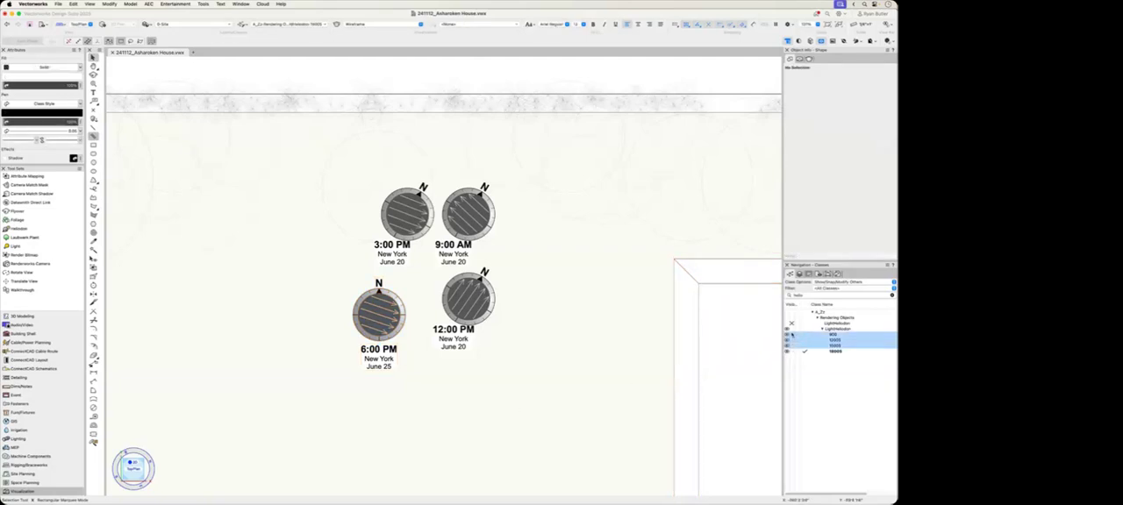
click(792, 336)
scroll(371, 386, down, 3)
scroll(372, 385, down, 2)
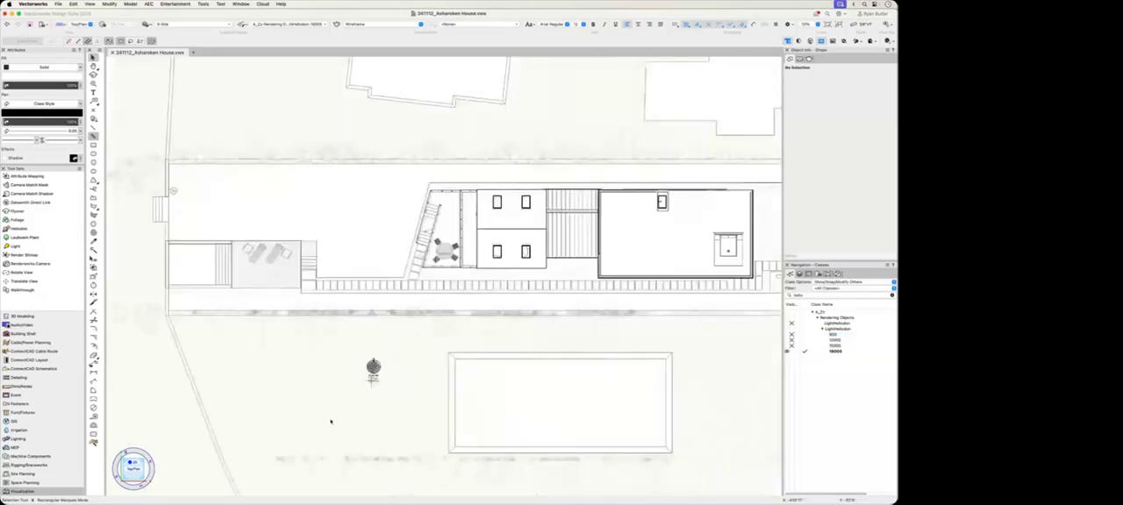
Step: Orbit the whole site in a shaded 3D view to examine the 6:00 PM shadows around the house and its neighbours
key(shift+c)
mouse_move(331, 399)
mouse_down()
mouse_move(332, 414)
mouse_move(434, 321)
mouse_up()
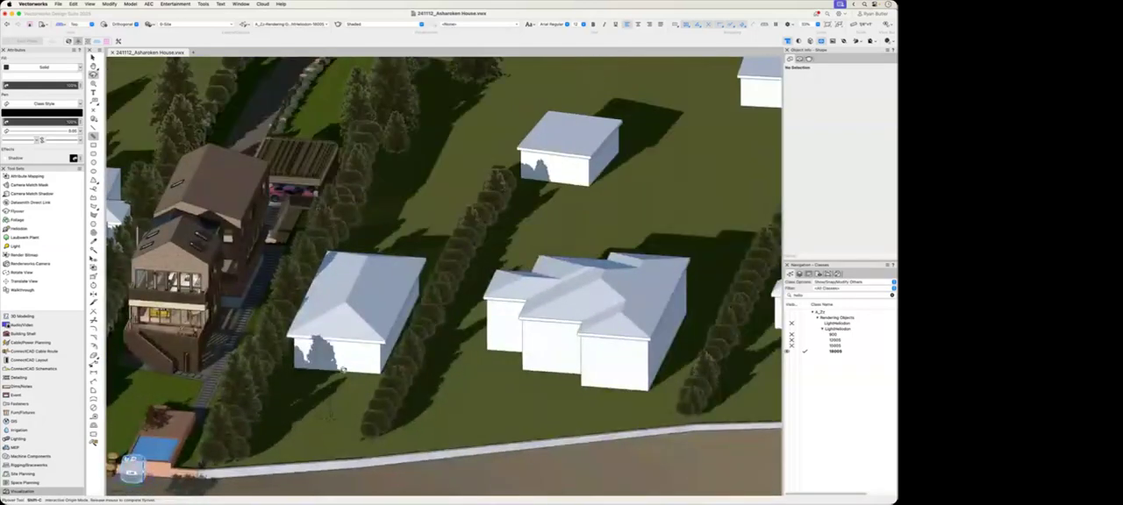
drag(687, 353, 651, 350)
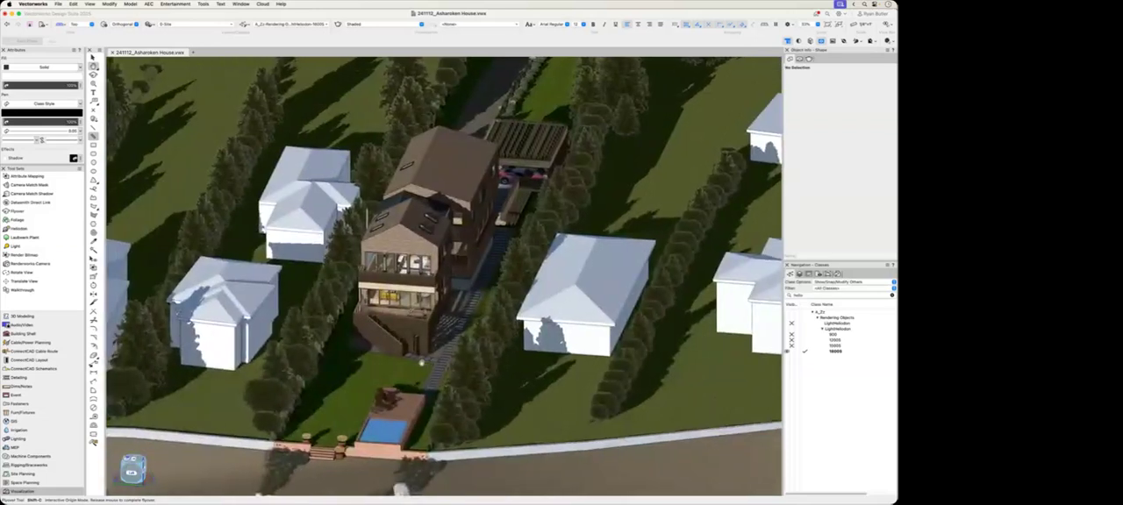
drag(411, 368, 378, 357)
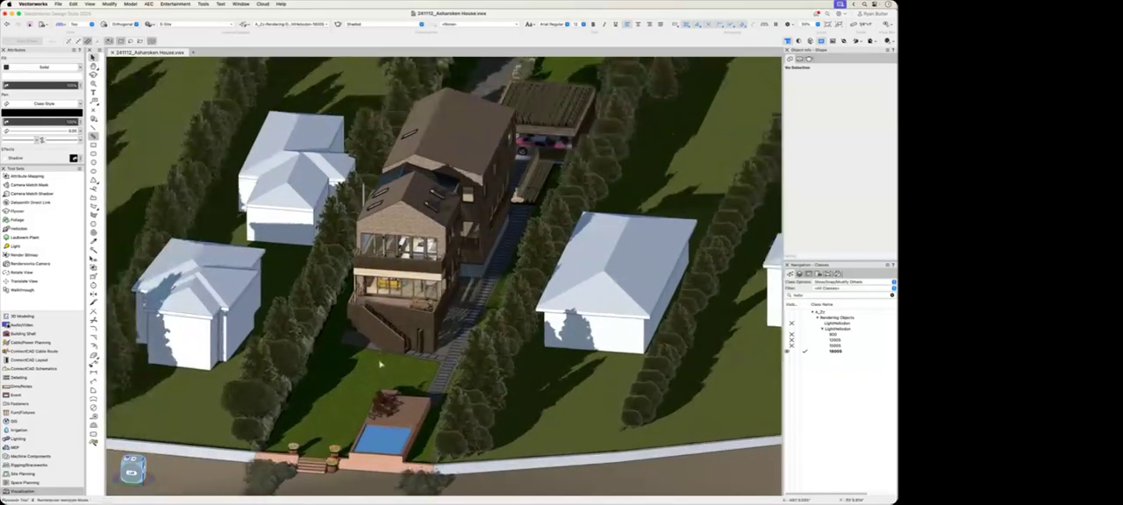
scroll(381, 365, up, 3)
ctrl+middle_drag(402, 384, 399, 371)
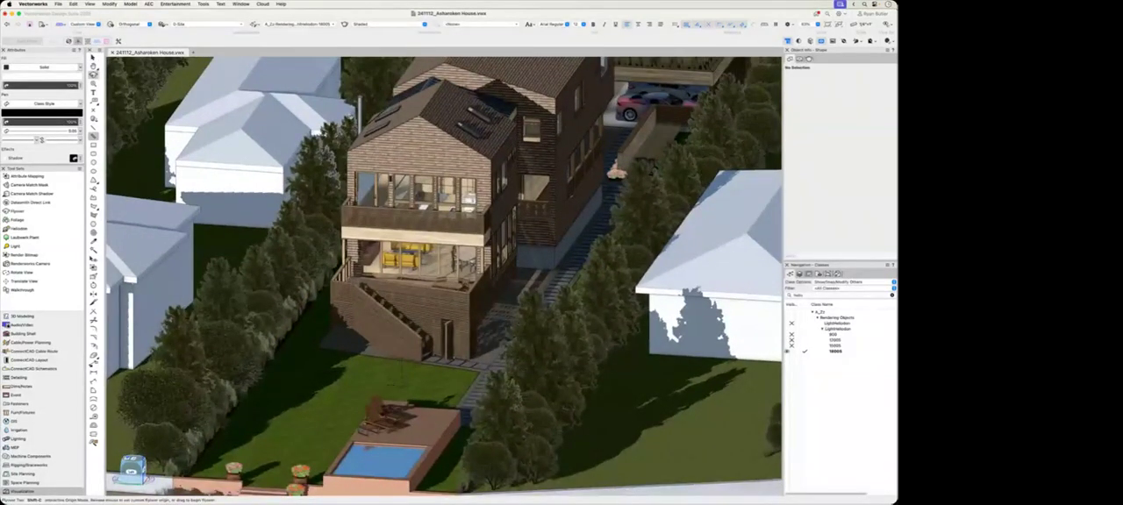
Step: Switch the 3D view's projection to Normal Perspective and zoom in towards the house's rear deck
key(4)
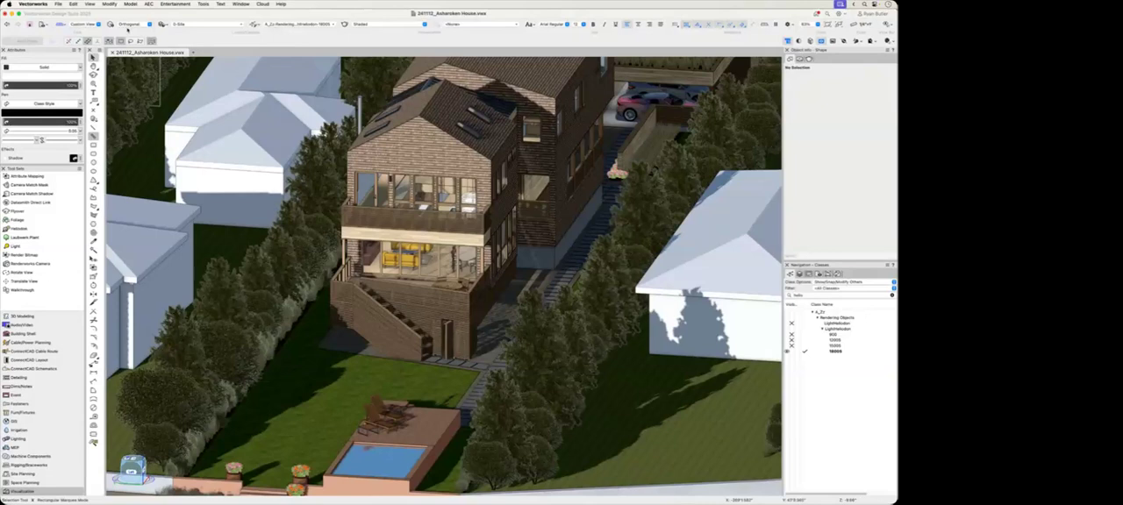
click(129, 23)
click(151, 54)
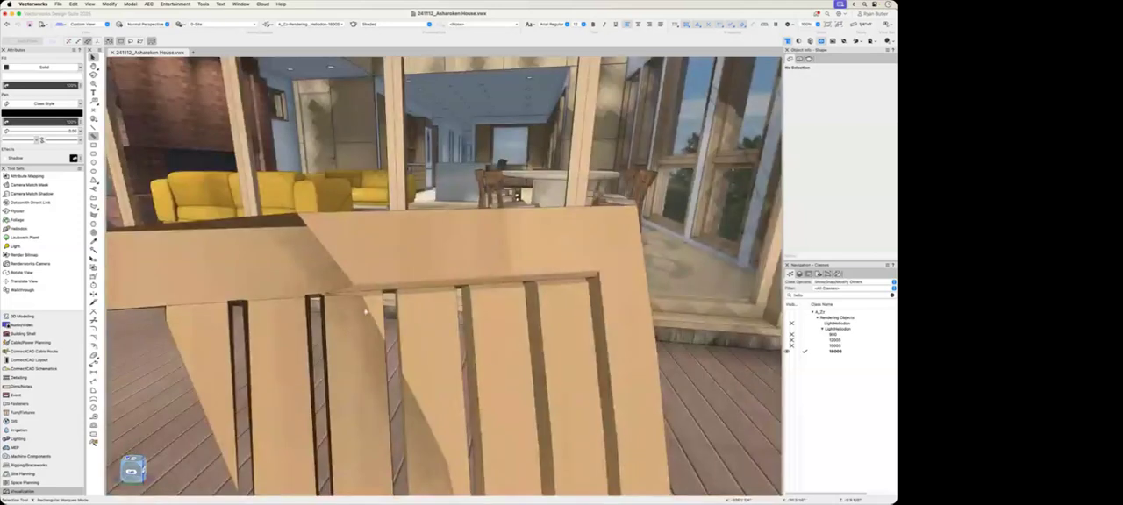
scroll(366, 312, down, 2)
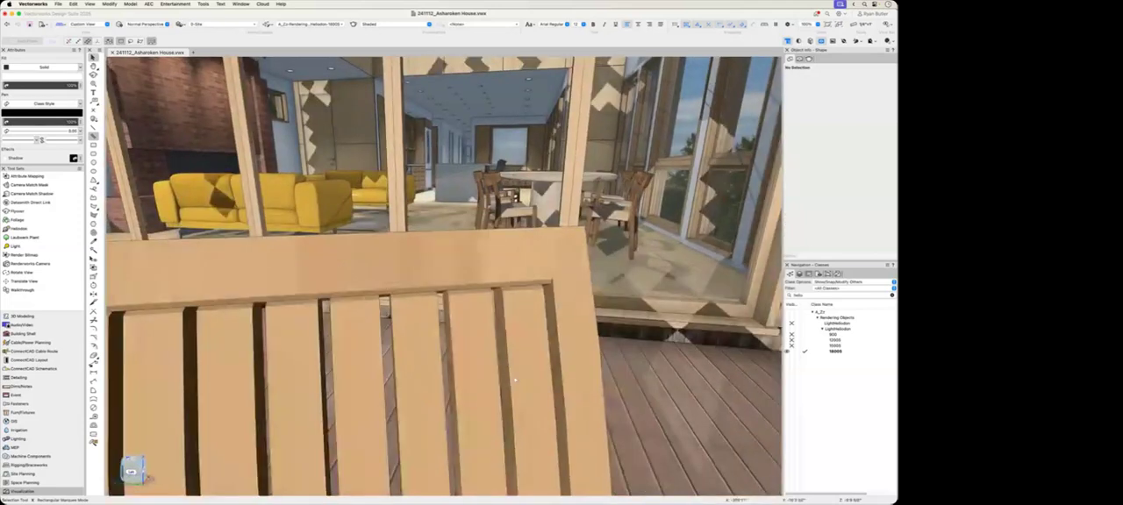
scroll(515, 379, down, 1)
Step: Walk backwards from the deck with the Walkthrough tool to view the whole rear facade from the garden
click(22, 289)
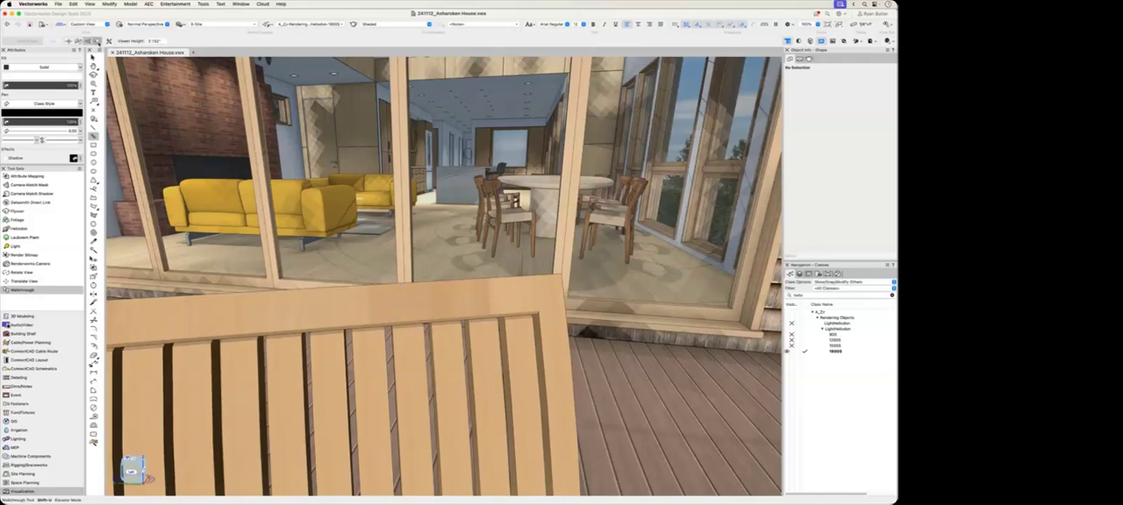
key(s)
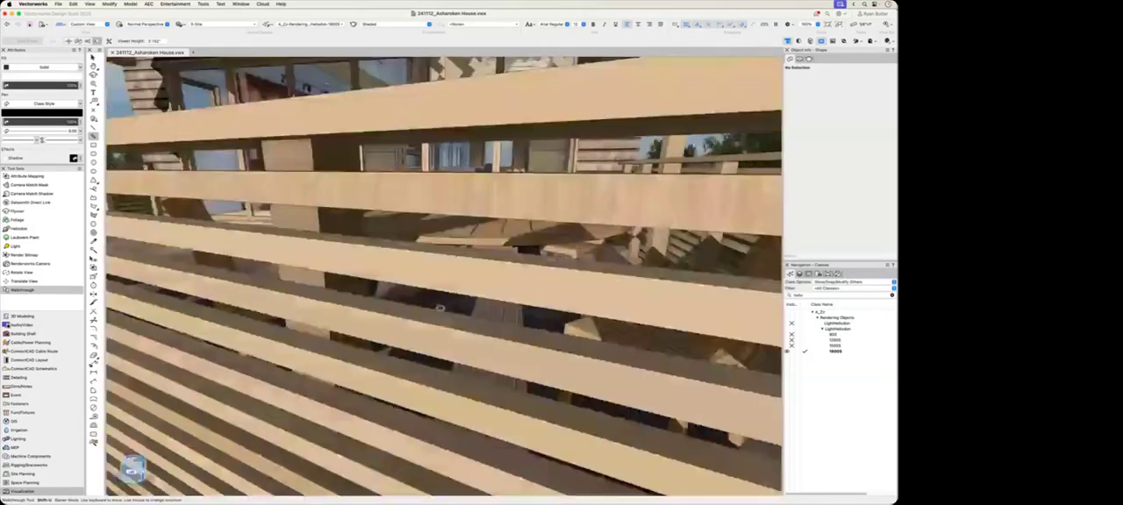
key(s)
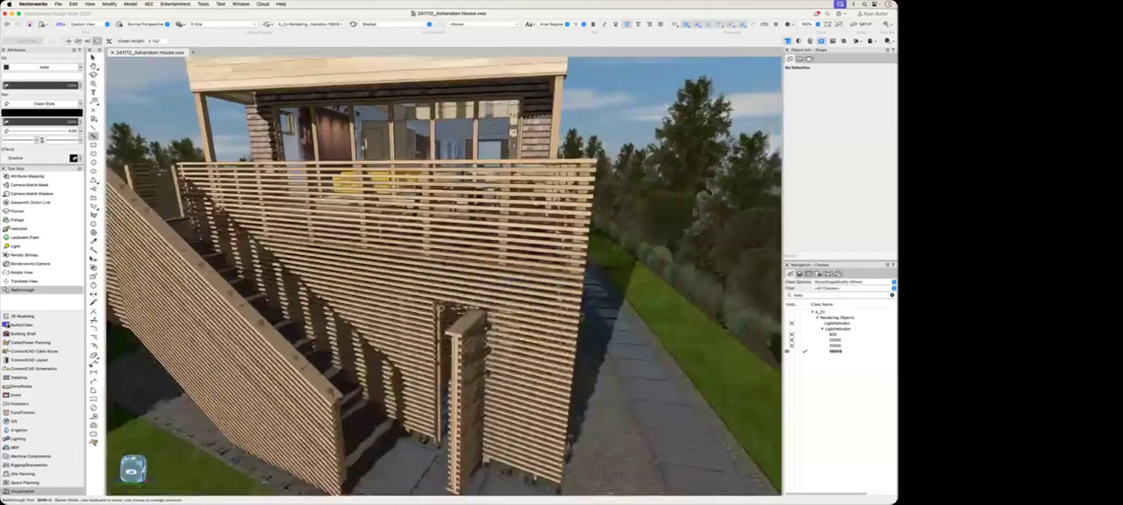
key(s)
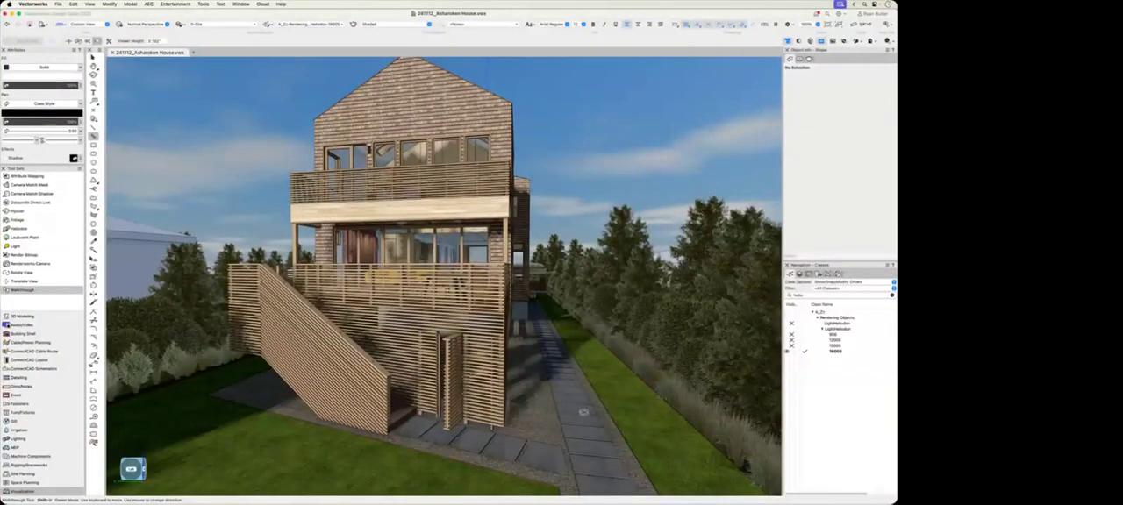
key(Escape)
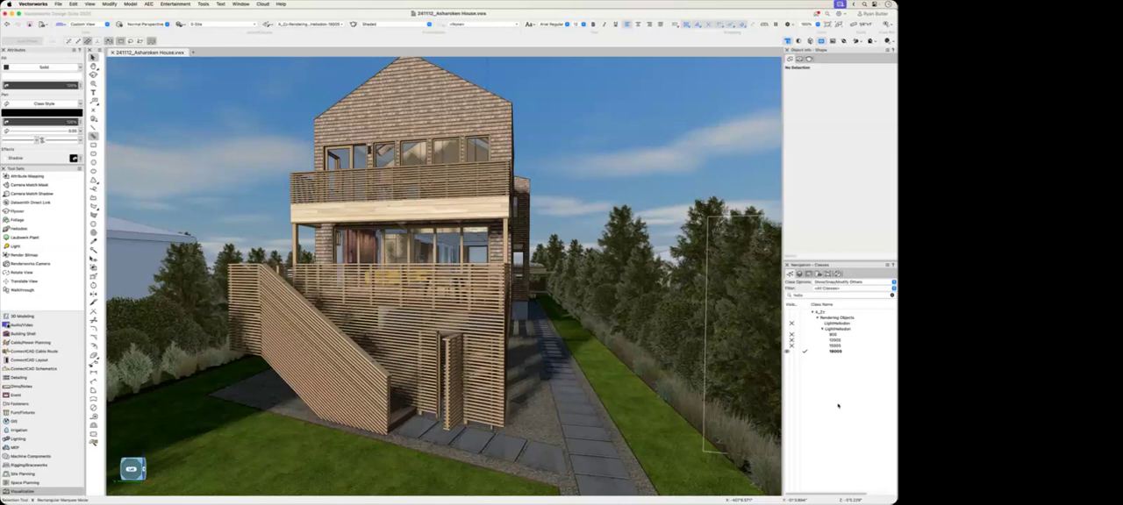
Step: Return to the Top/Plan view of the site and select the 6:00 PM heliodon
key(F5)
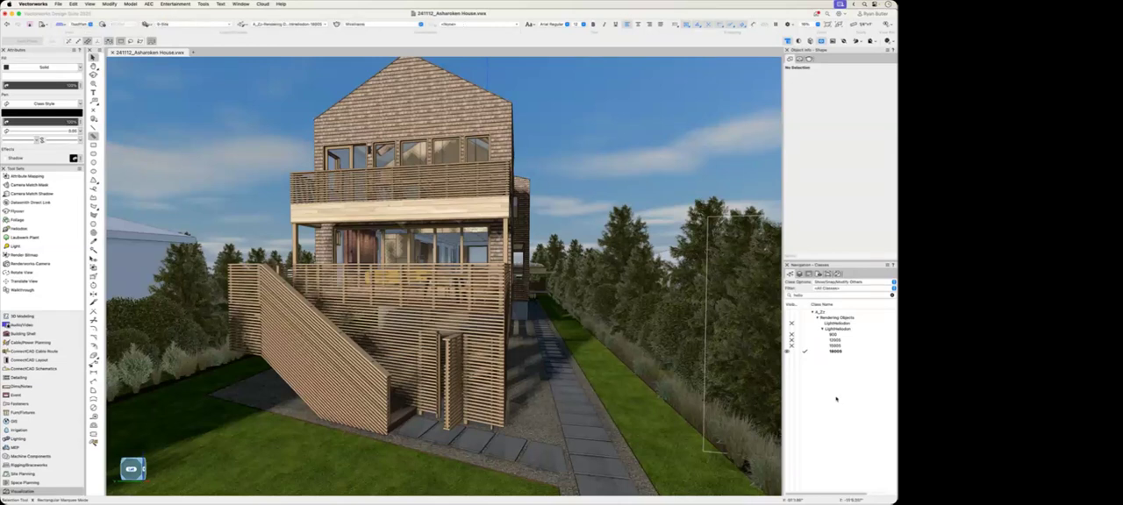
scroll(351, 368, up, 10)
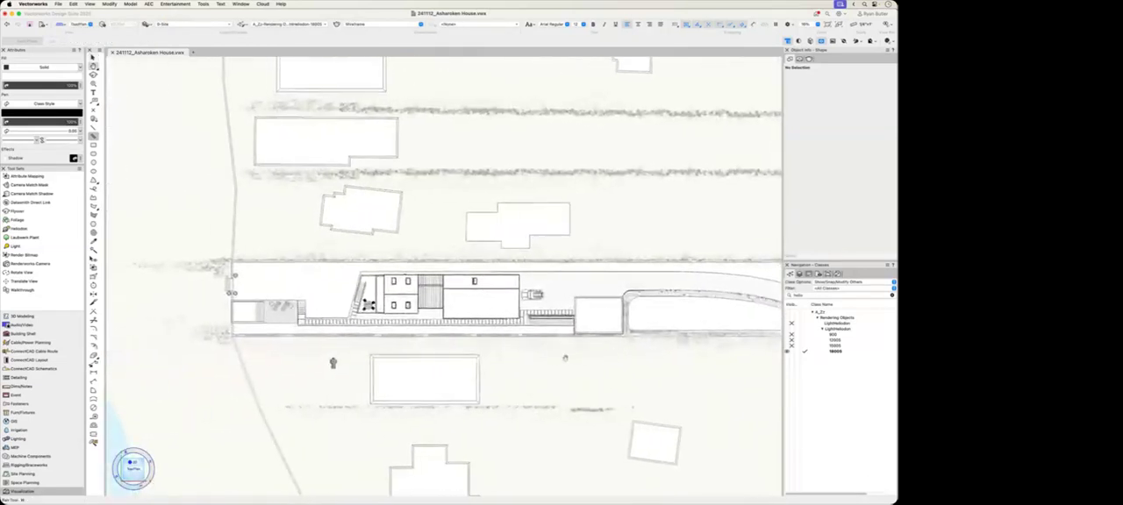
scroll(331, 375, up, 3)
middle_drag(353, 395, 461, 421)
click(458, 363)
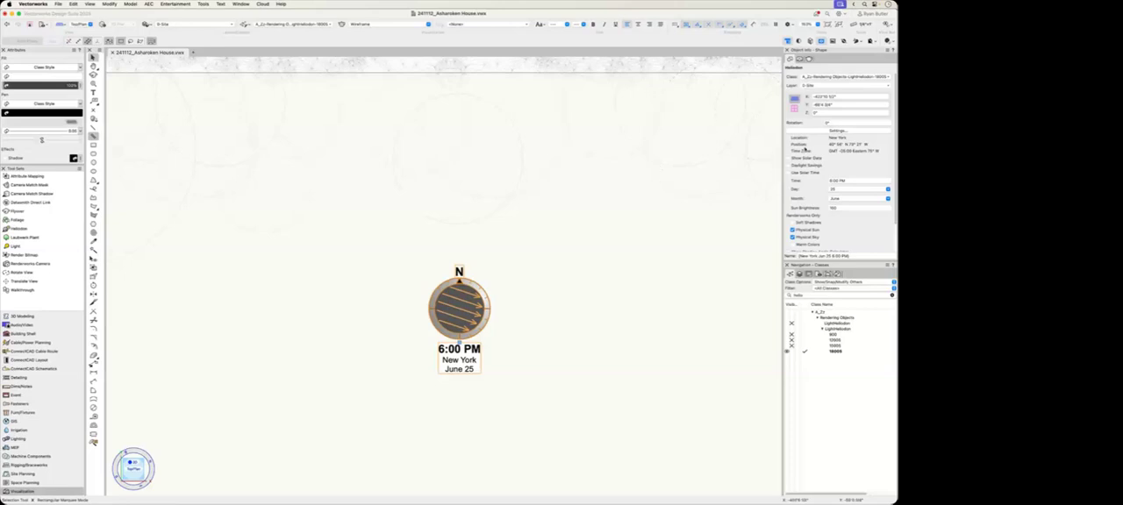
Step: Review the region and city choices in the heliodon's location settings, keep USA and New York, and deselect the heliodon
click(807, 131)
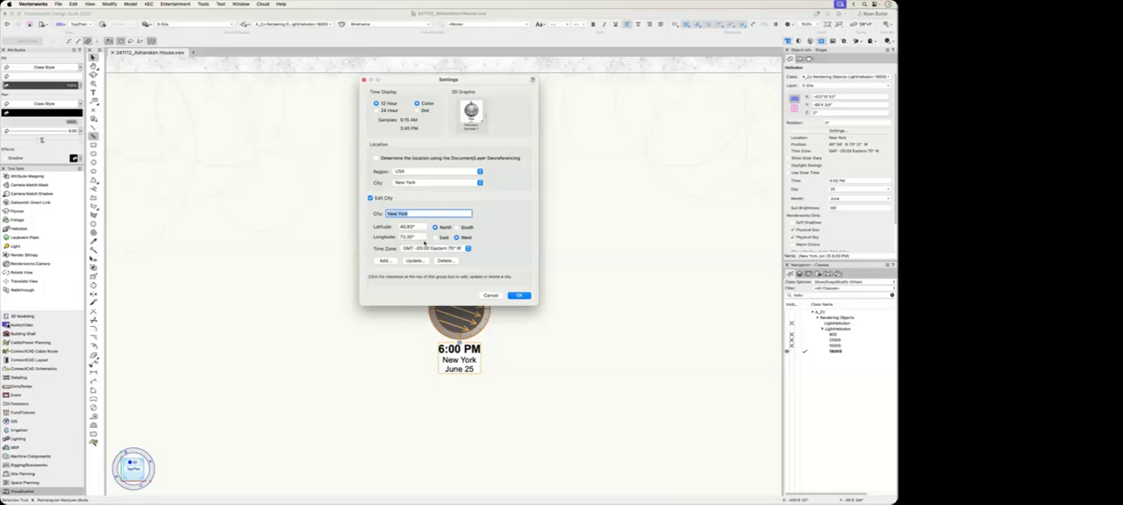
click(429, 174)
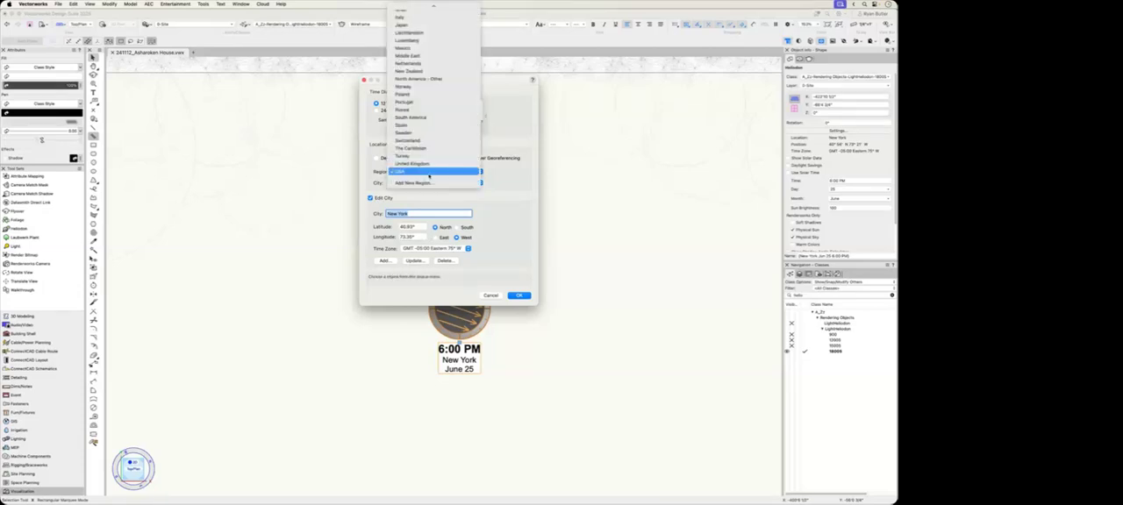
scroll(429, 173, up, 5)
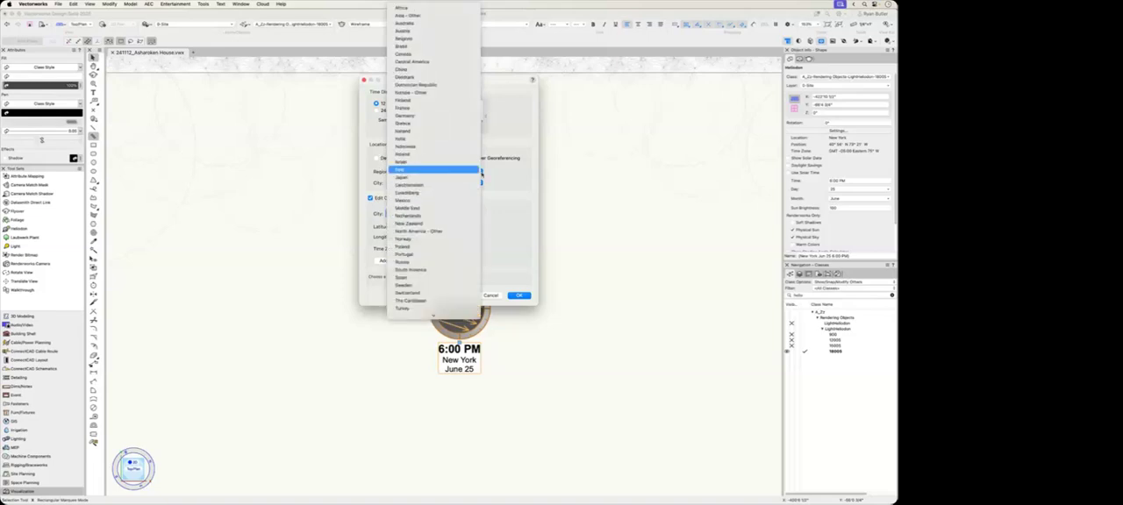
click(514, 184)
click(476, 183)
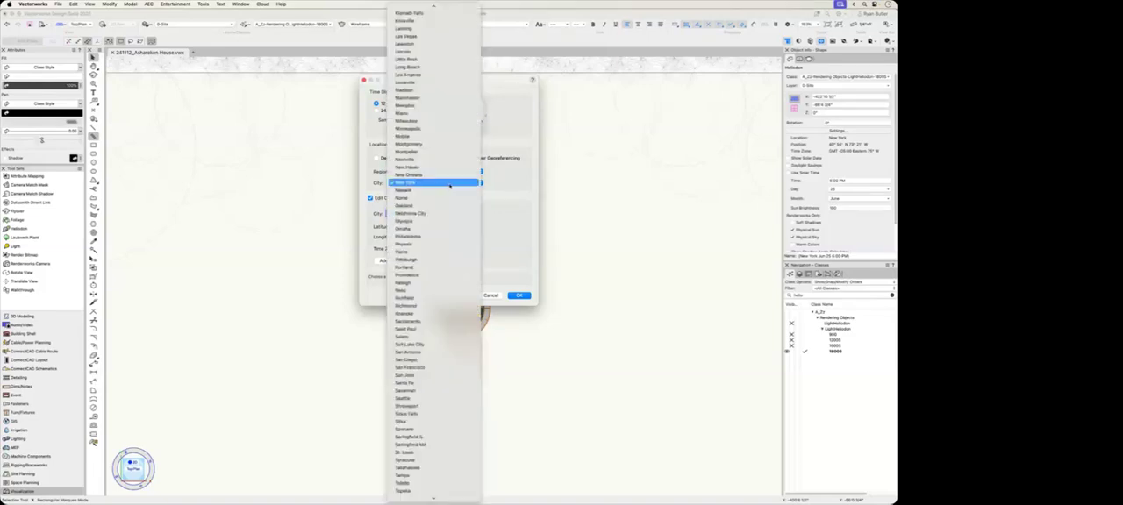
click(515, 183)
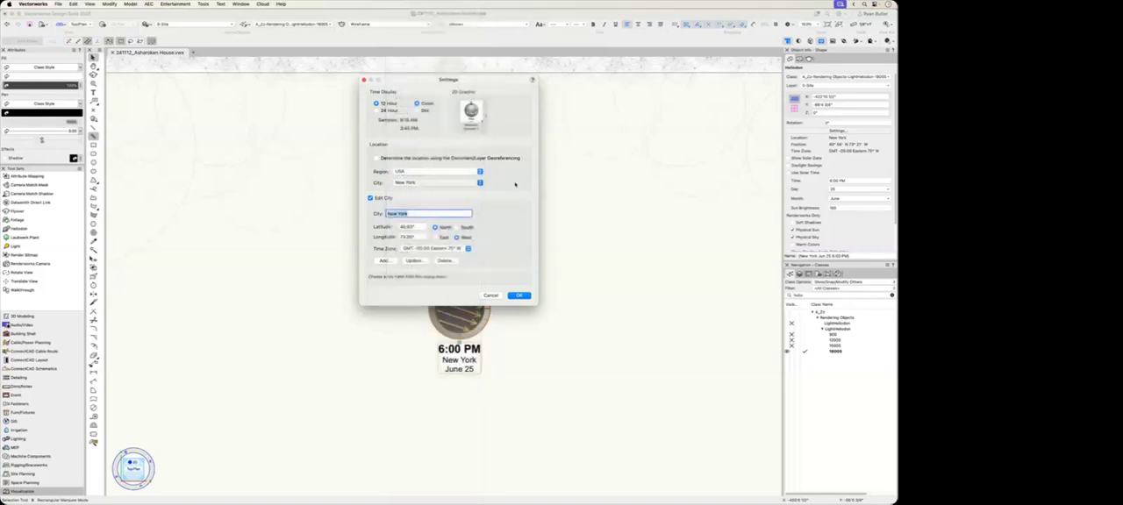
click(518, 295)
click(574, 347)
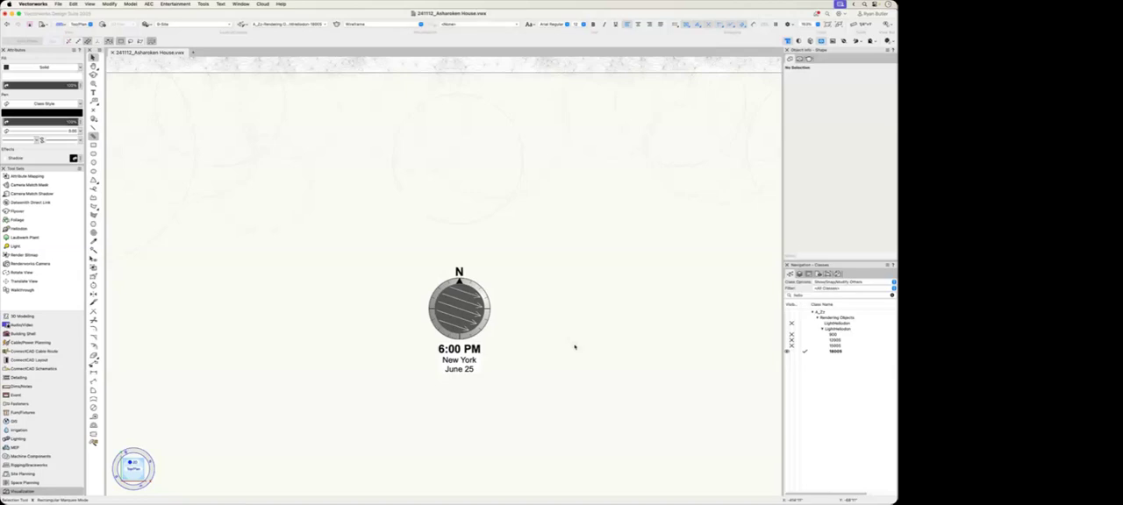
Step: Activate the saved view Kitchen-Final View and start the Light tool in Point Light mode
click(818, 273)
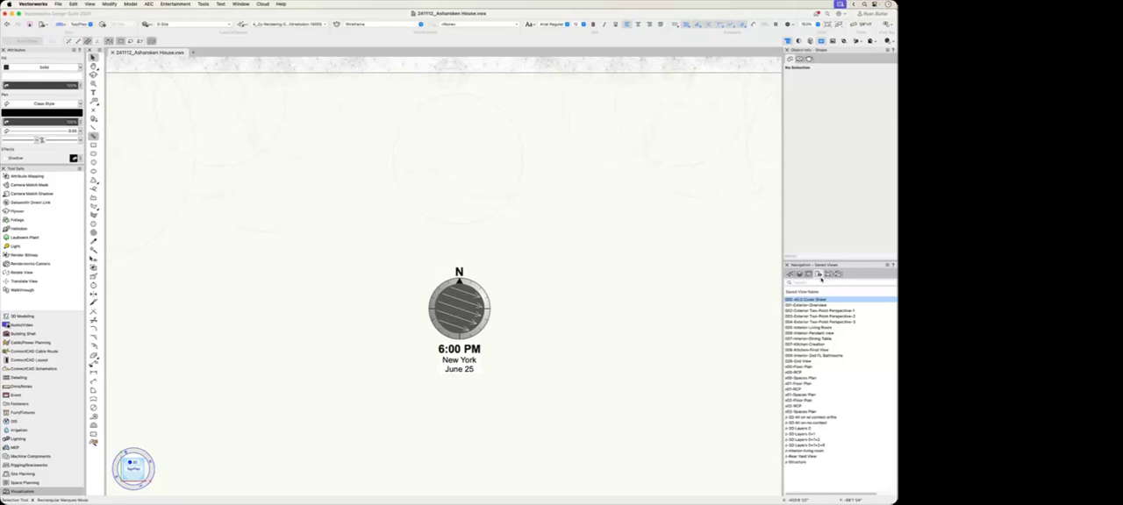
double_click(824, 351)
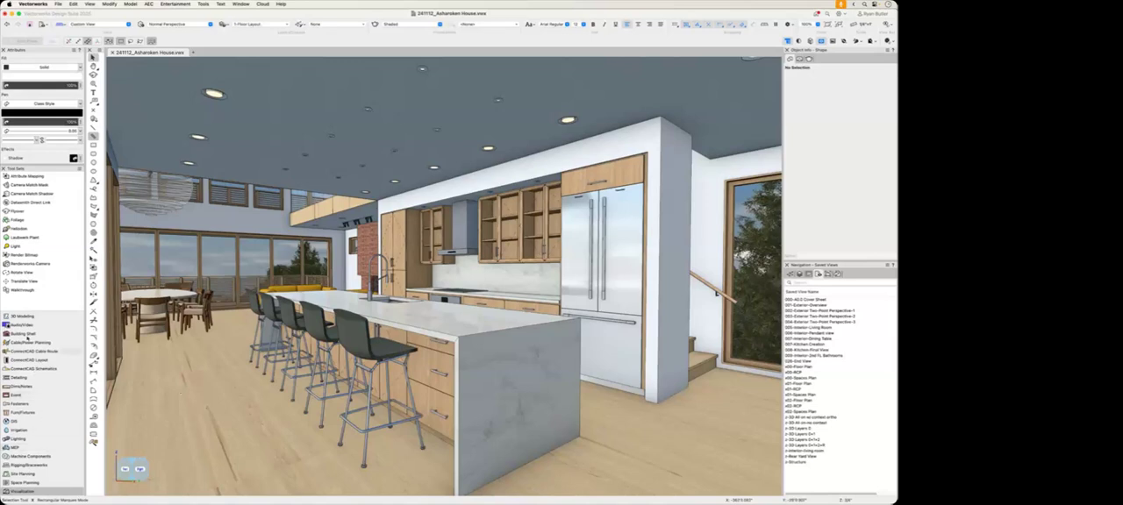
click(15, 246)
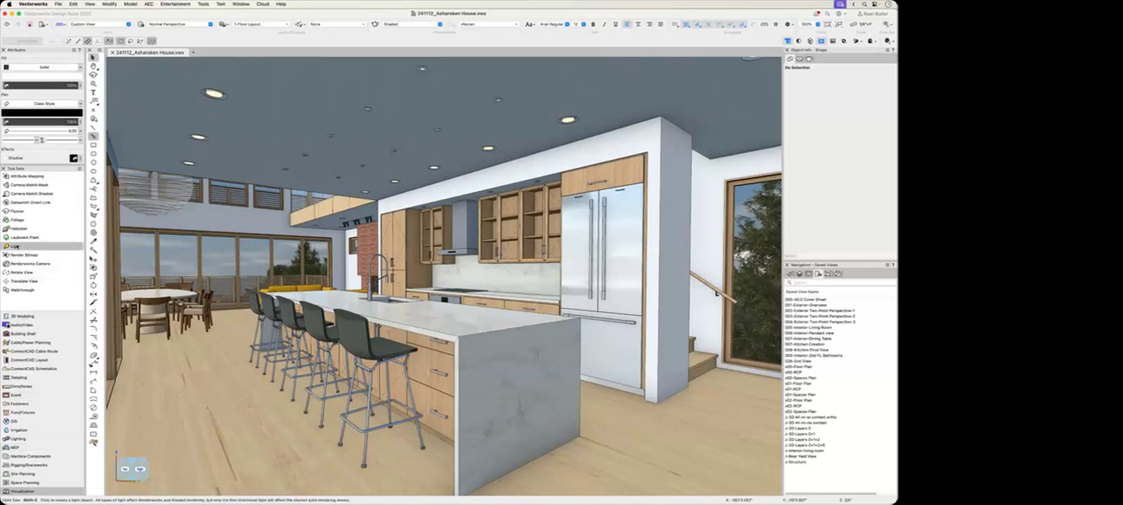
click(78, 43)
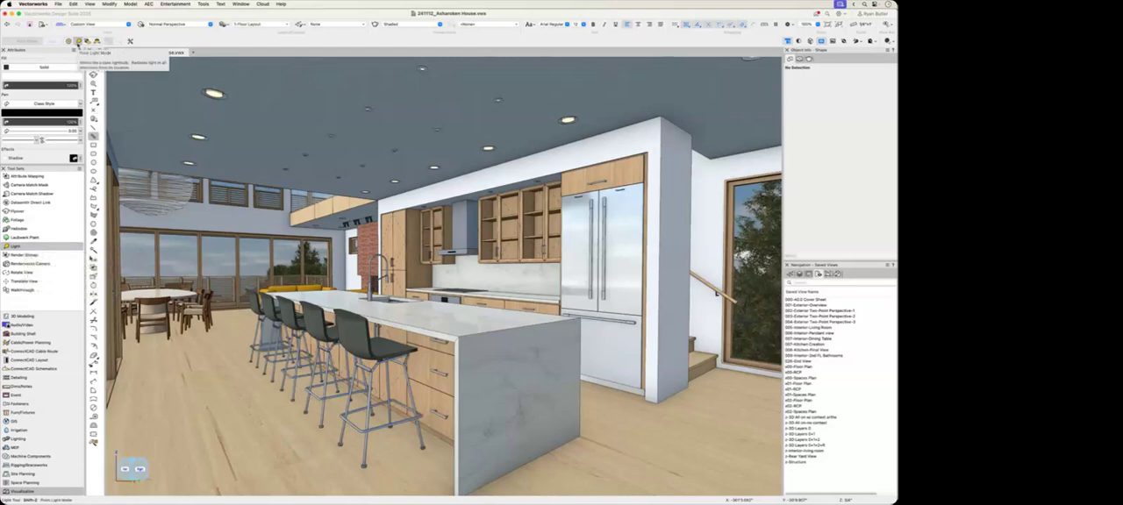
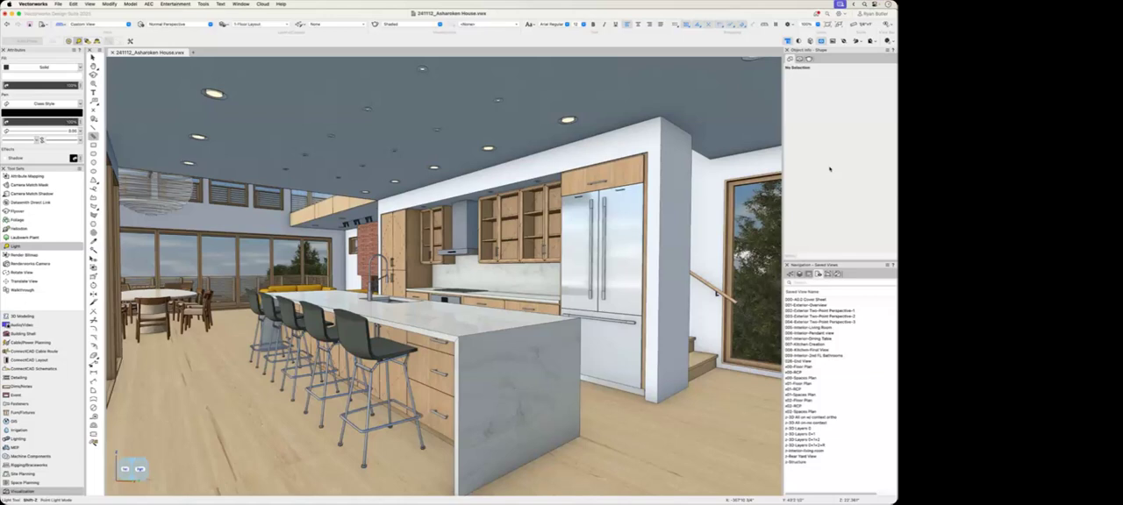
Step: Filter the class list by "light" and make the Light Source class visible in the kitchen view
click(799, 273)
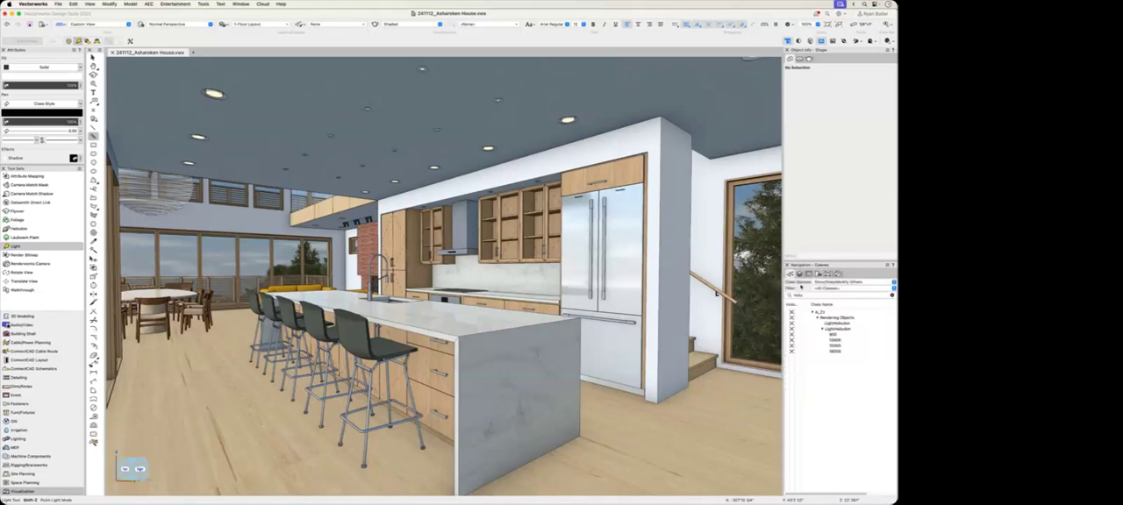
double_click(845, 295)
key(BackSpace)
text(light)
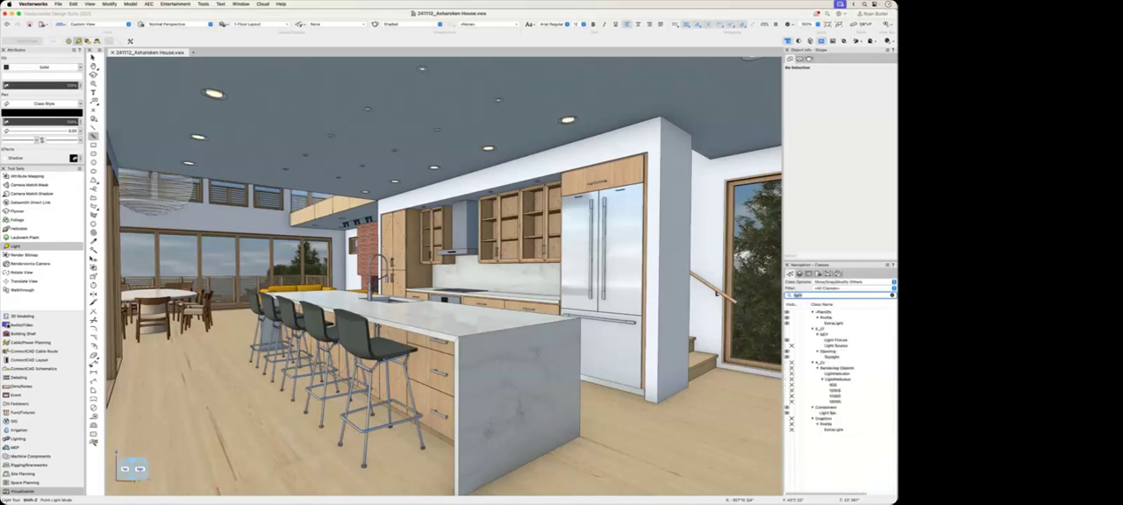
click(786, 346)
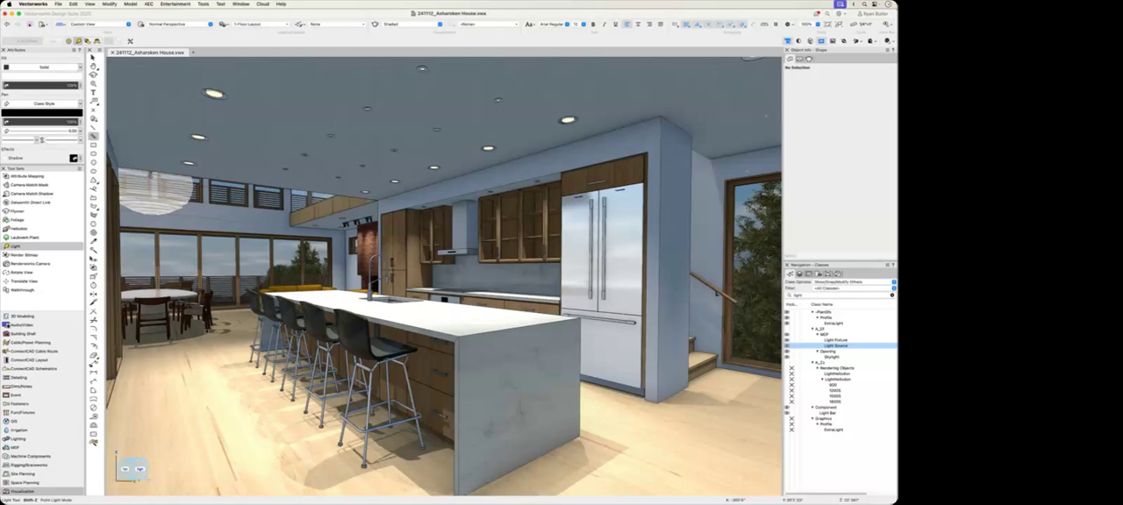
Step: Review the Display Light Objects choices in the quick preferences with the Selection tool active, keeping the display only in wireframe
key(x)
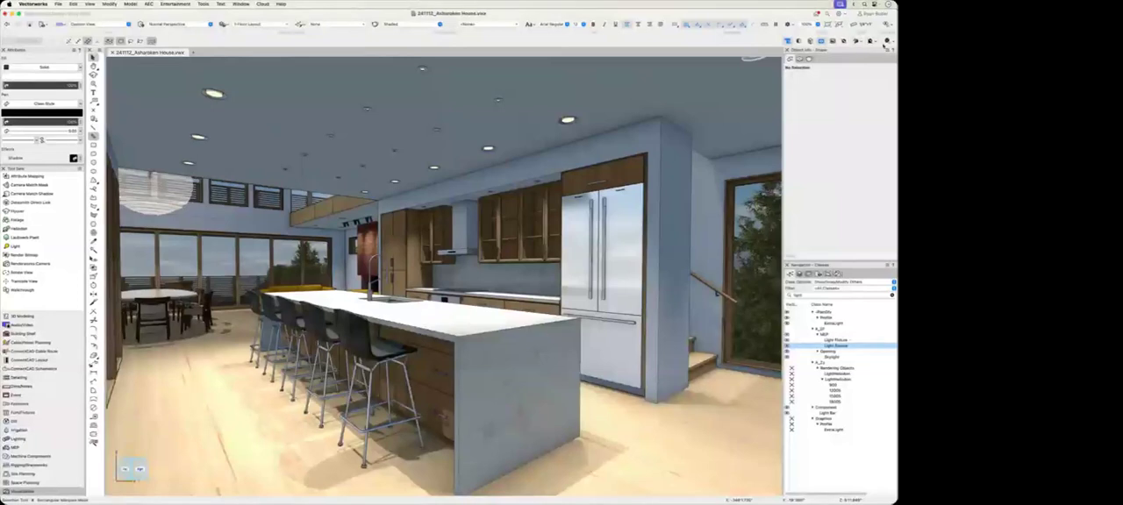
click(887, 41)
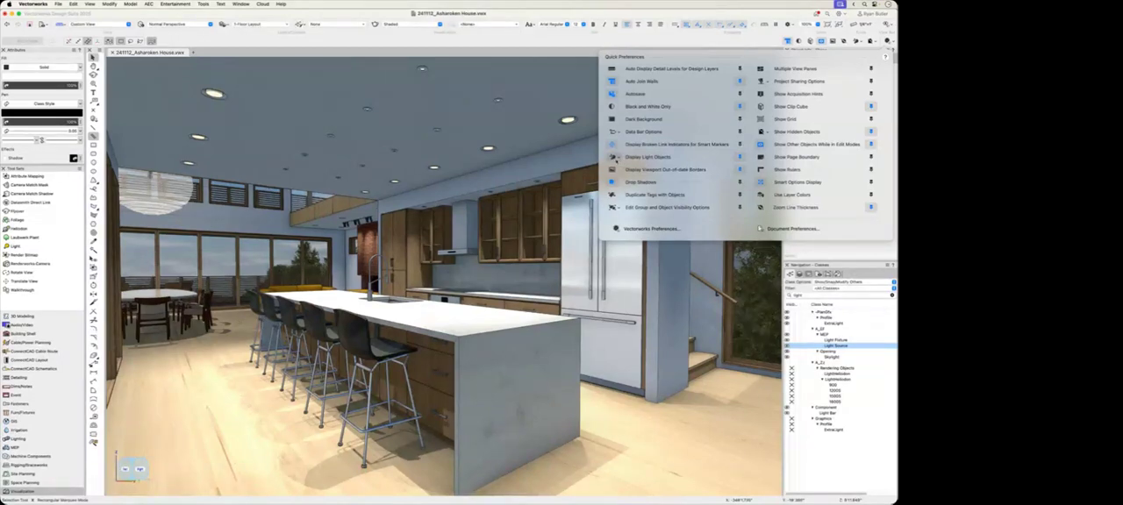
click(615, 160)
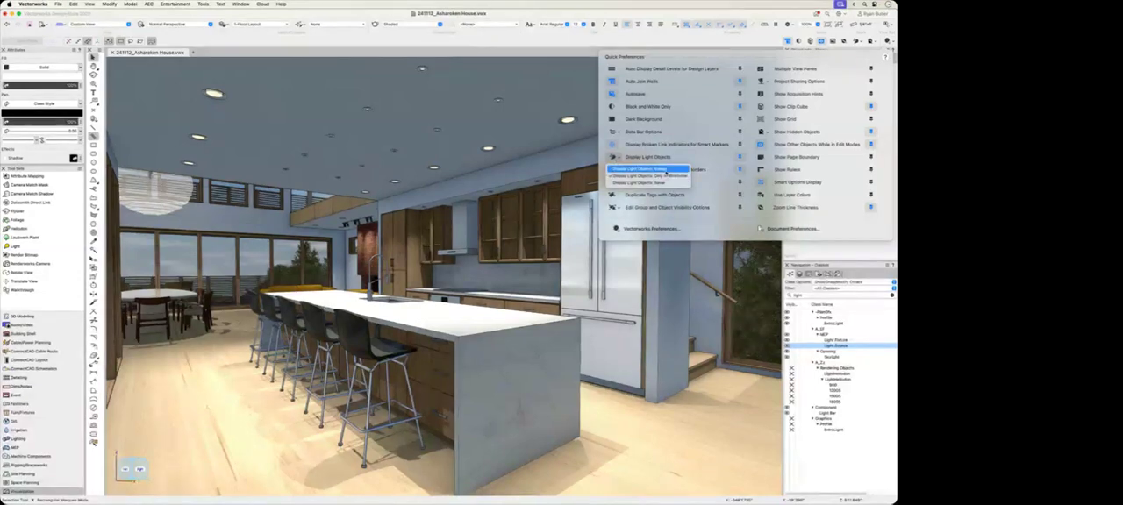
click(666, 183)
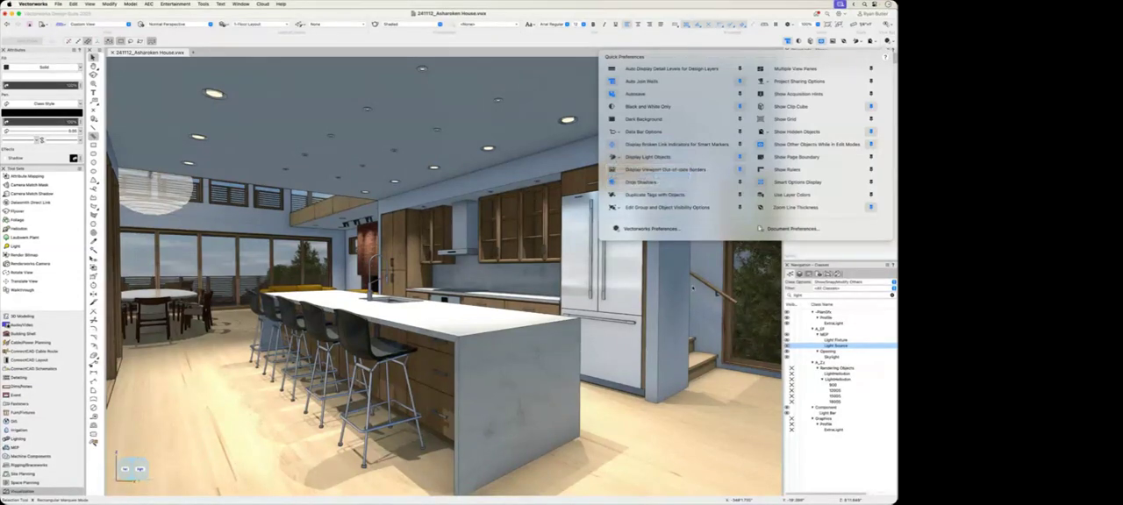
click(712, 459)
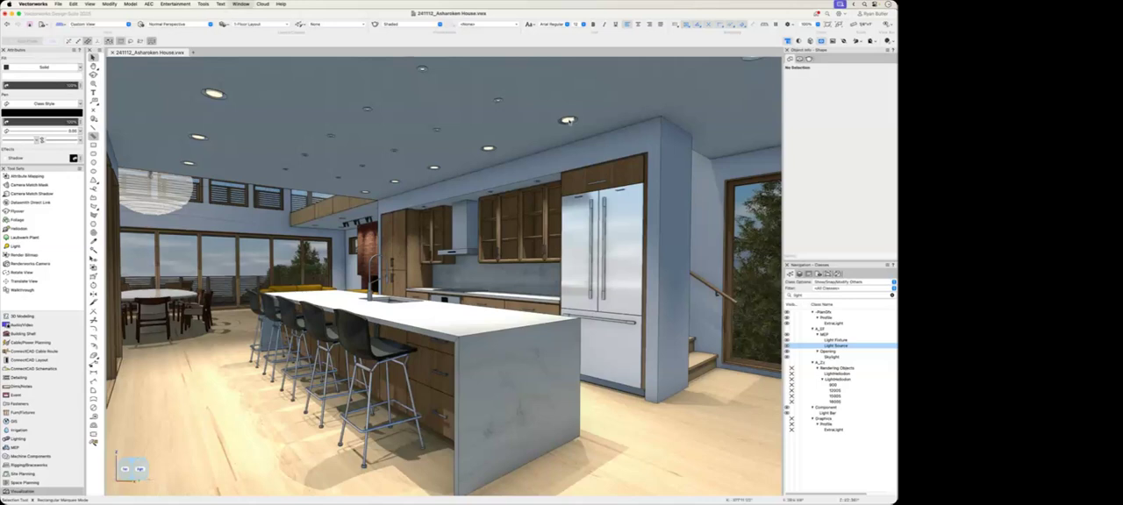
Step: Select the recessed ceiling light above the refrigerator with its layer made active, and open the symbol's 3D component for editing
right_click(568, 120)
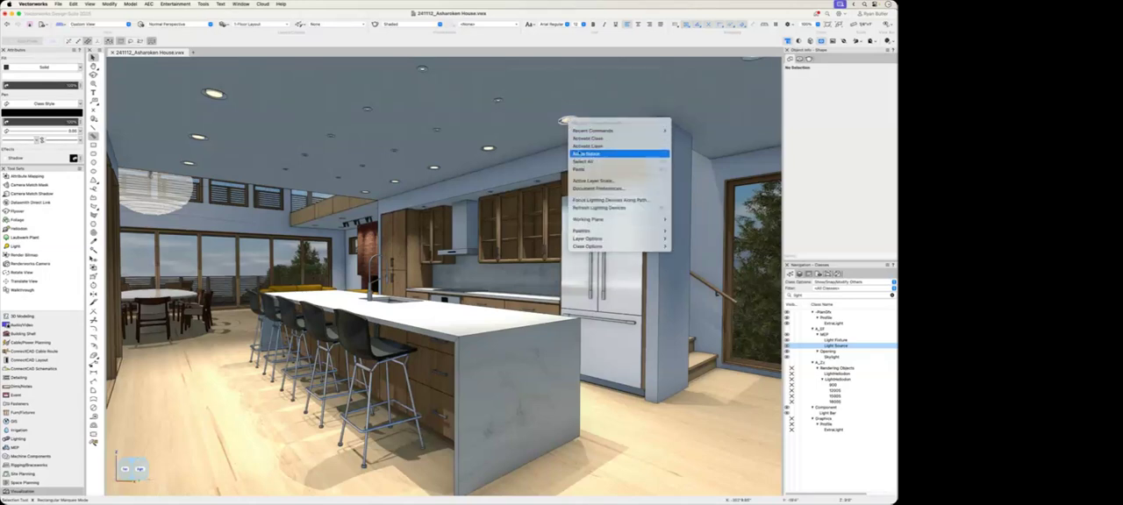
click(614, 151)
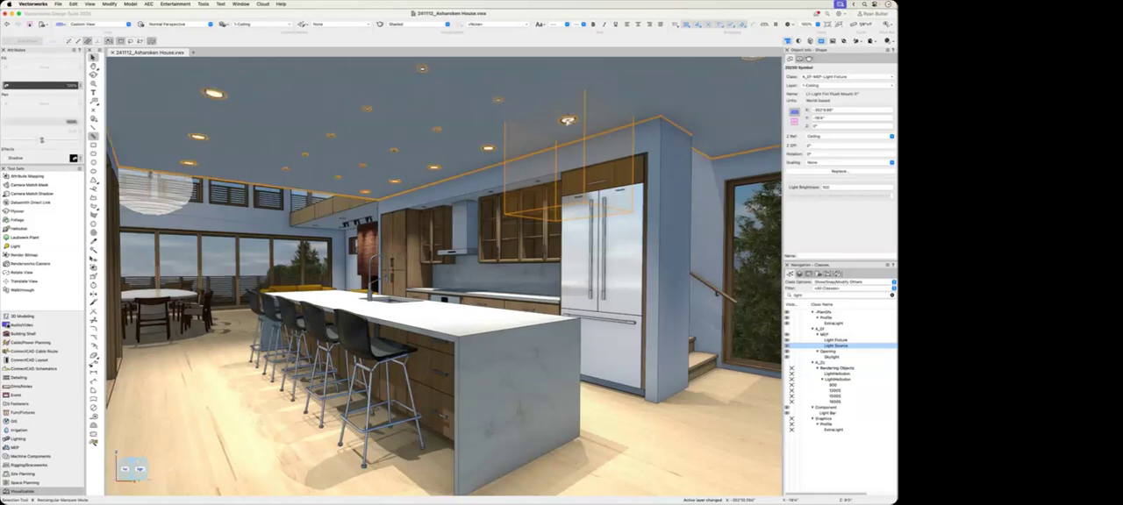
double_click(567, 121)
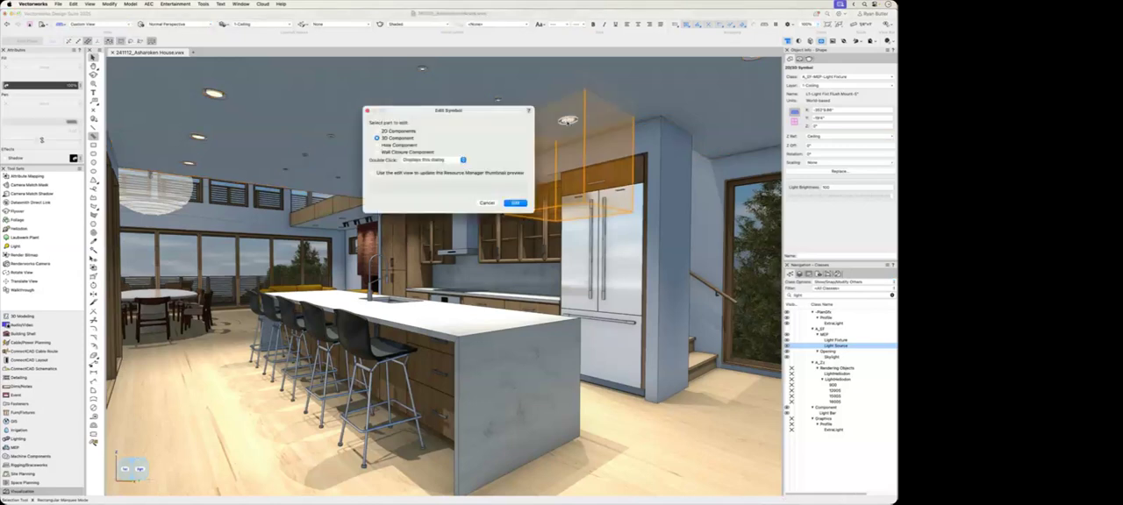
click(521, 202)
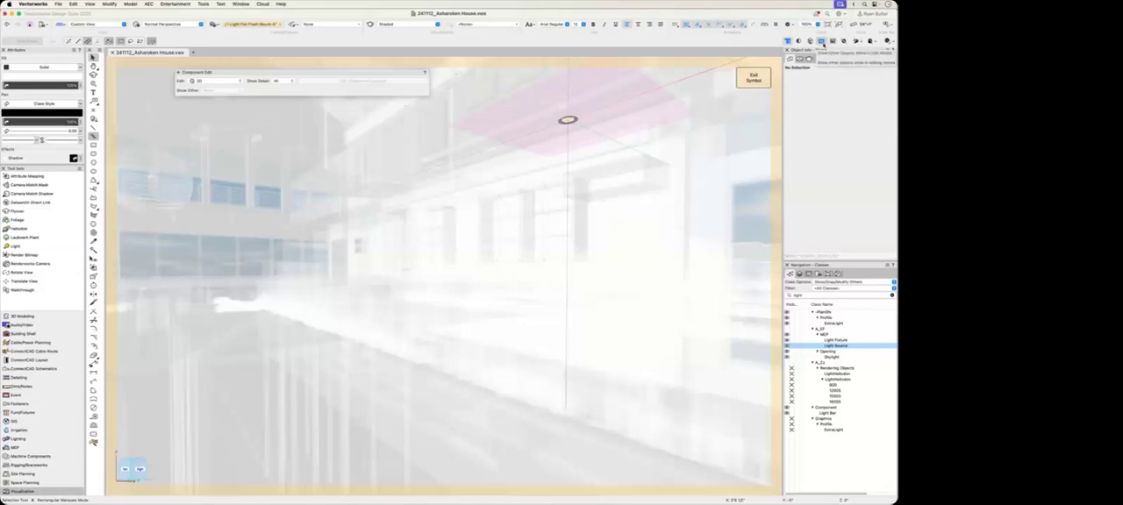
Step: Hide the other objects while editing the light fixture symbol and switch its rendering to Wireframe
click(821, 41)
scroll(572, 110, up, 5)
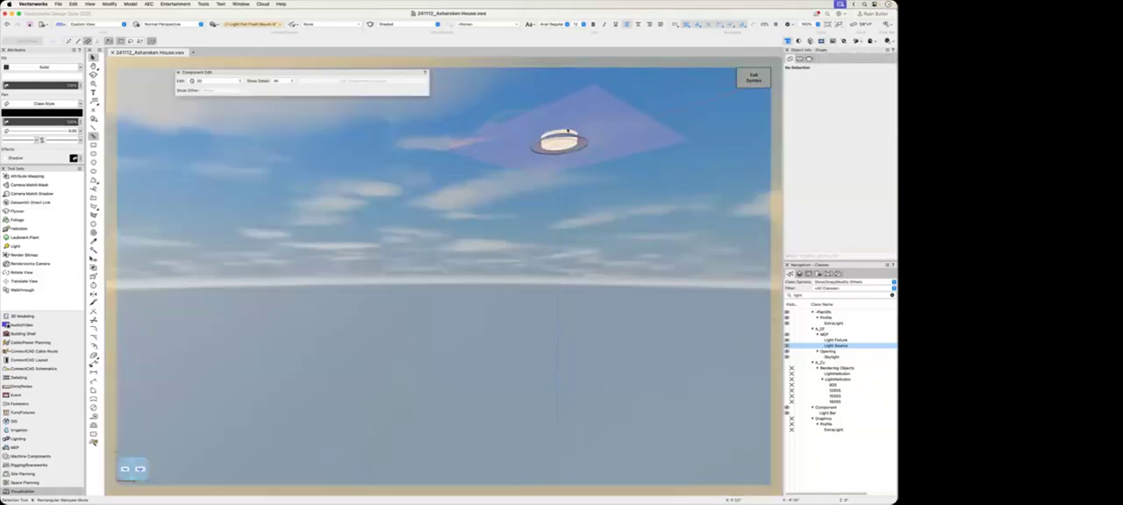
middle_drag(594, 163, 566, 185)
click(391, 24)
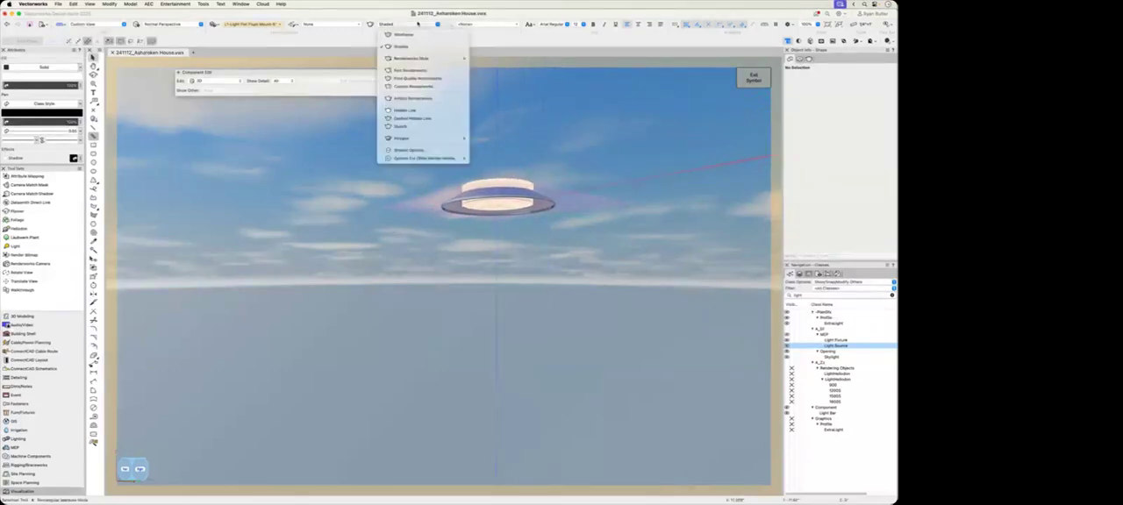
click(395, 32)
Step: Select the spot light symbol nested inside the fixture and open its 3D component for editing
scroll(511, 141, down, 5)
scroll(511, 287, down, 3)
click(515, 346)
scroll(515, 346, up, 3)
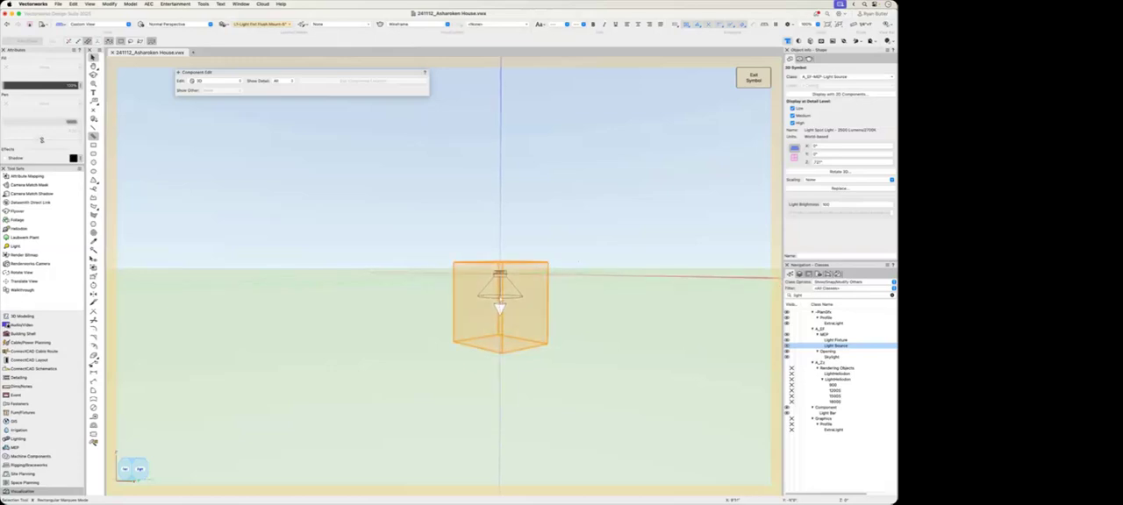
double_click(500, 298)
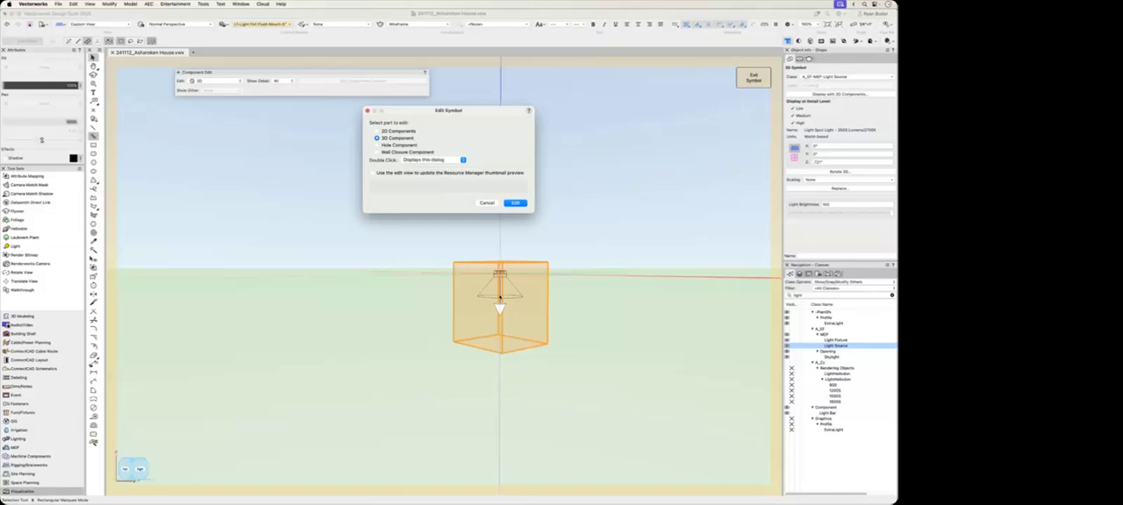
click(515, 203)
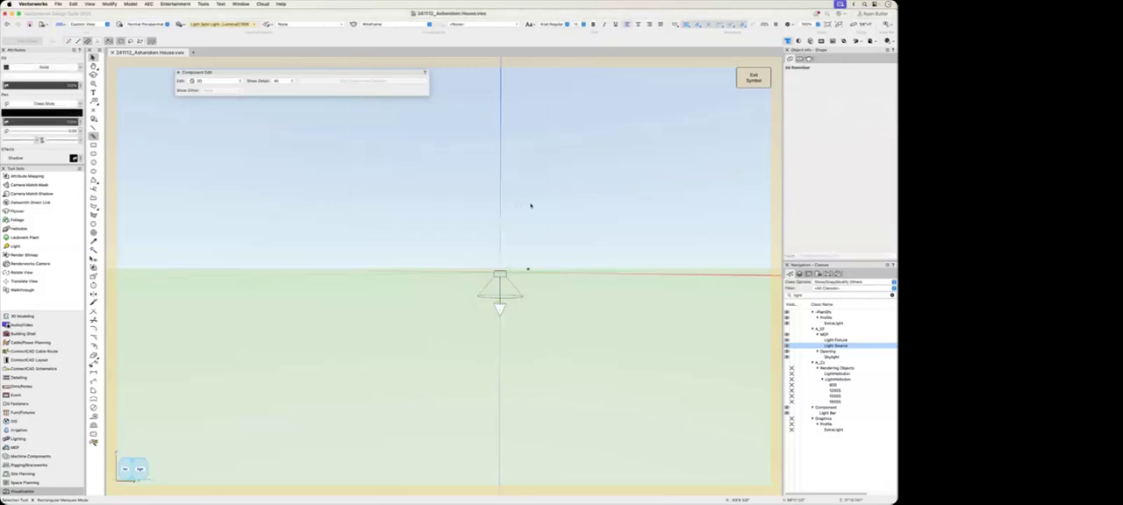
Step: Select the spot light object and review its kind, shadow, emitter brightness, color temperature, falloff and beam settings, keeping Spot
click(521, 297)
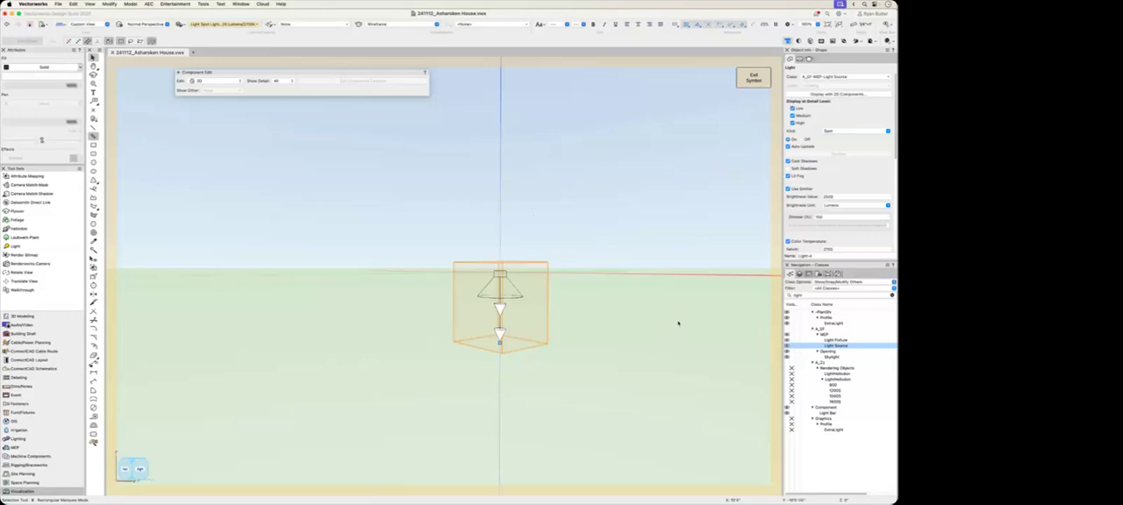
click(848, 126)
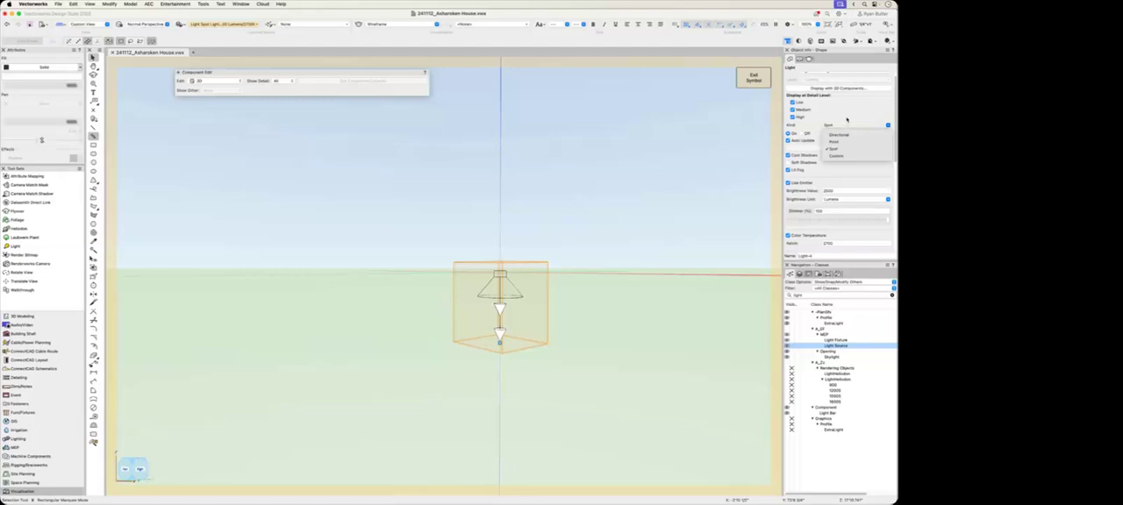
click(845, 141)
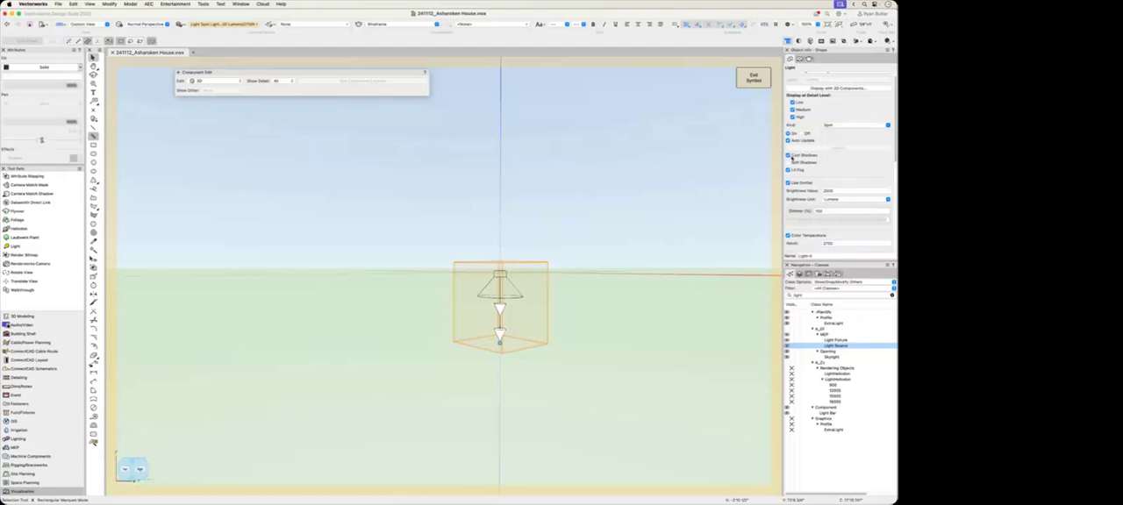
scroll(832, 159, down, 3)
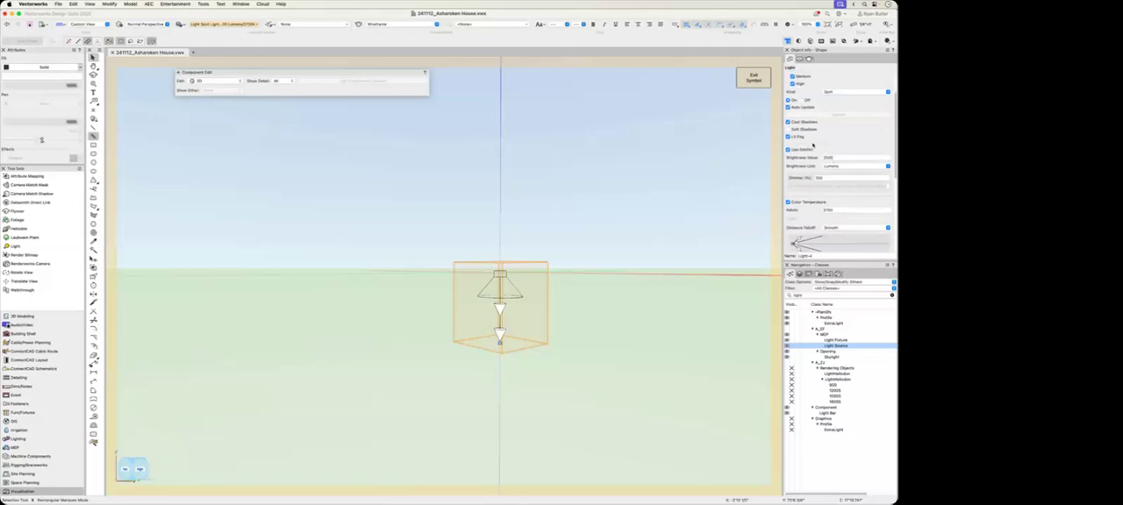
scroll(824, 140, down, 1)
scroll(829, 167, down, 2)
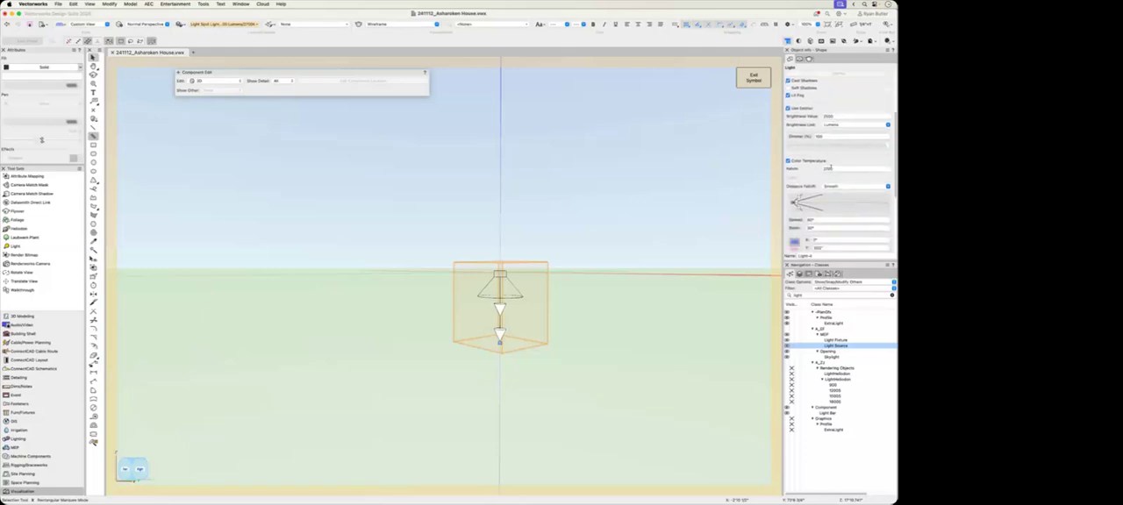
scroll(848, 154, up, 1)
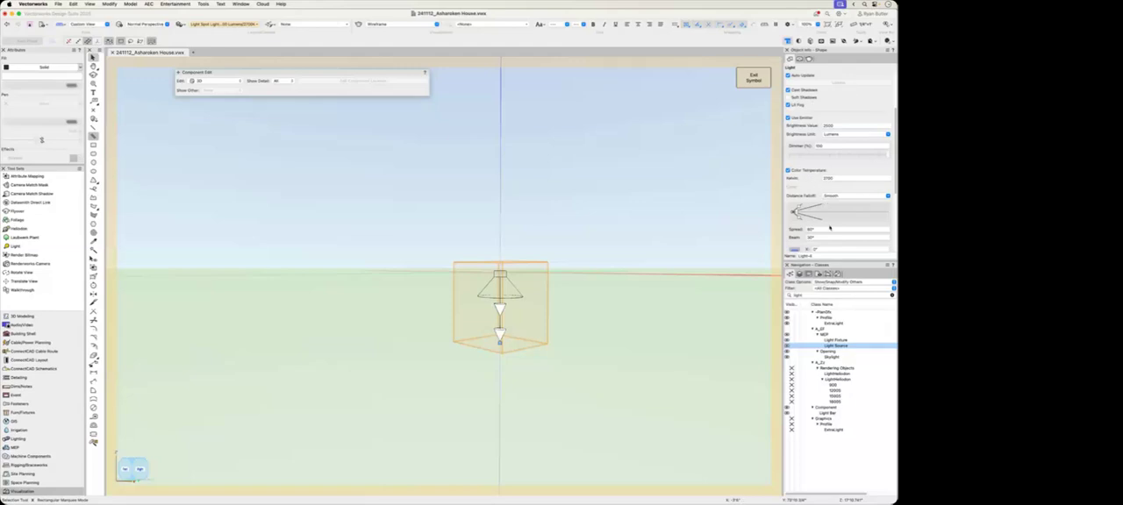
Step: Set the spot light's brightness to 4000 lumens and color temperature to 5000 Kelvin, exit the symbol and deselect the fixture
double_click(829, 126)
text(4)
drag(839, 179, 821, 180)
text(5000)
click(747, 76)
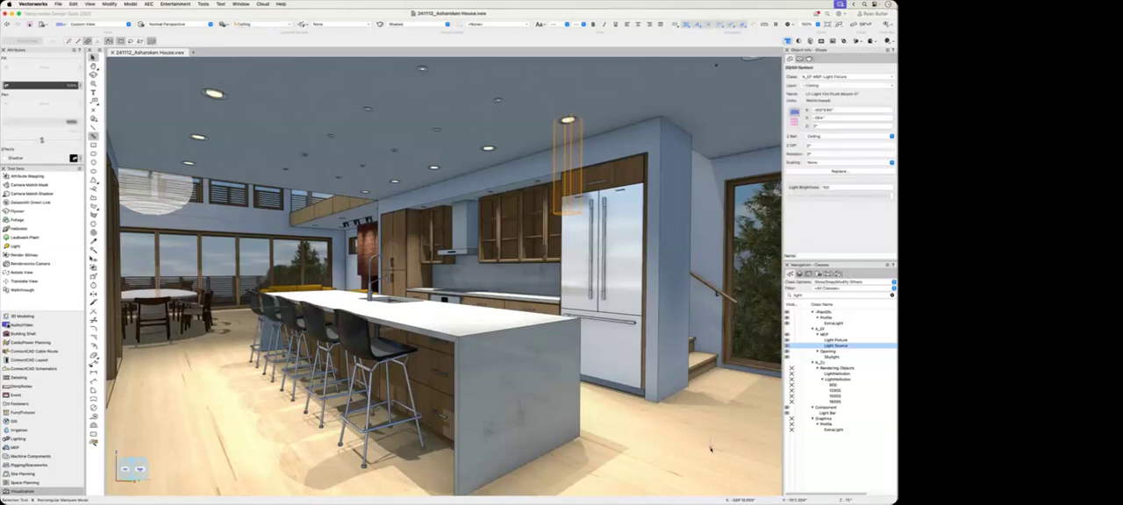
click(711, 450)
click(850, 466)
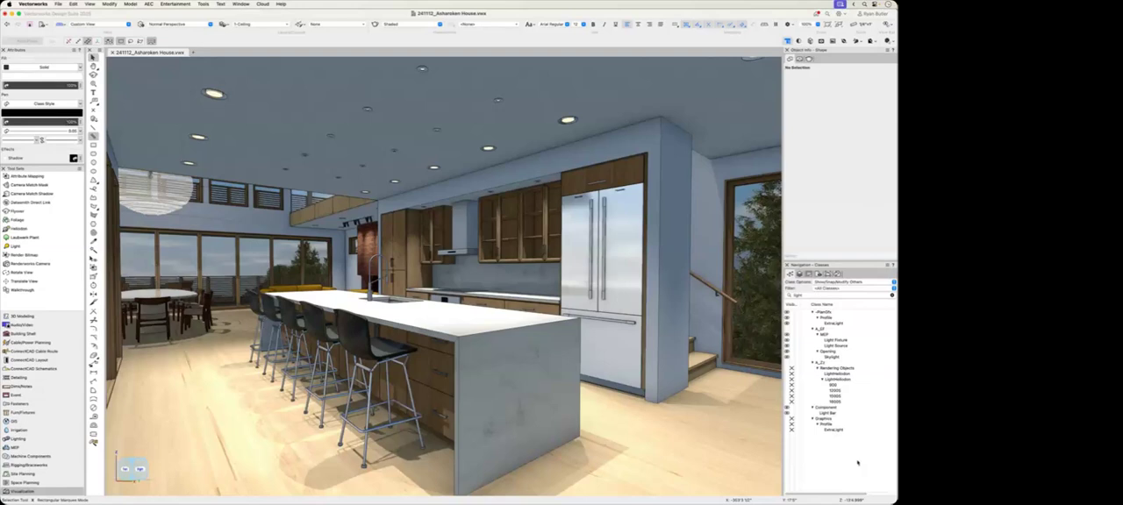
Step: Create a viewport of the kitchen view on sheet layer A2.02 [Renderings - Interior Kitchen]
click(89, 5)
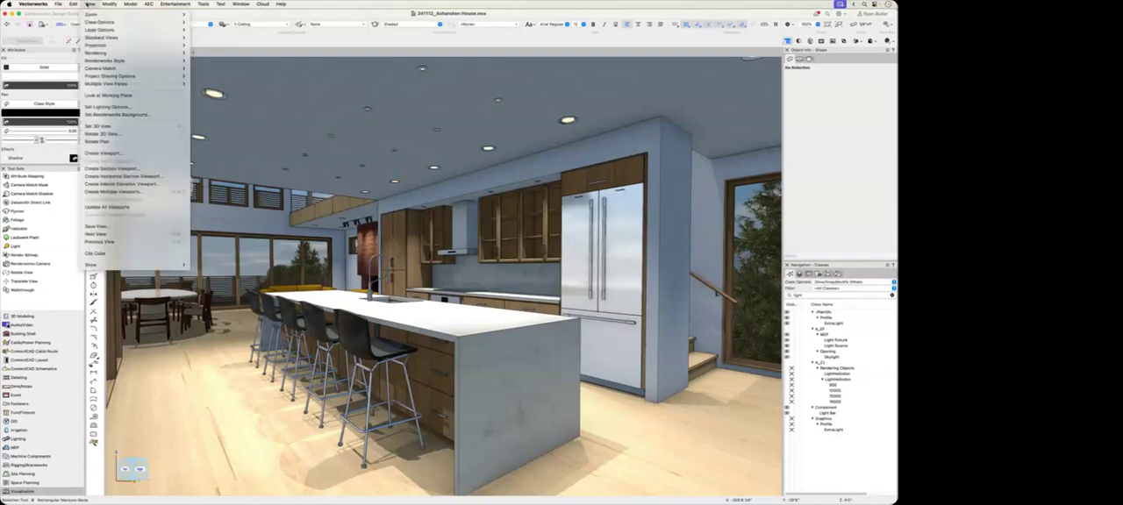
click(114, 153)
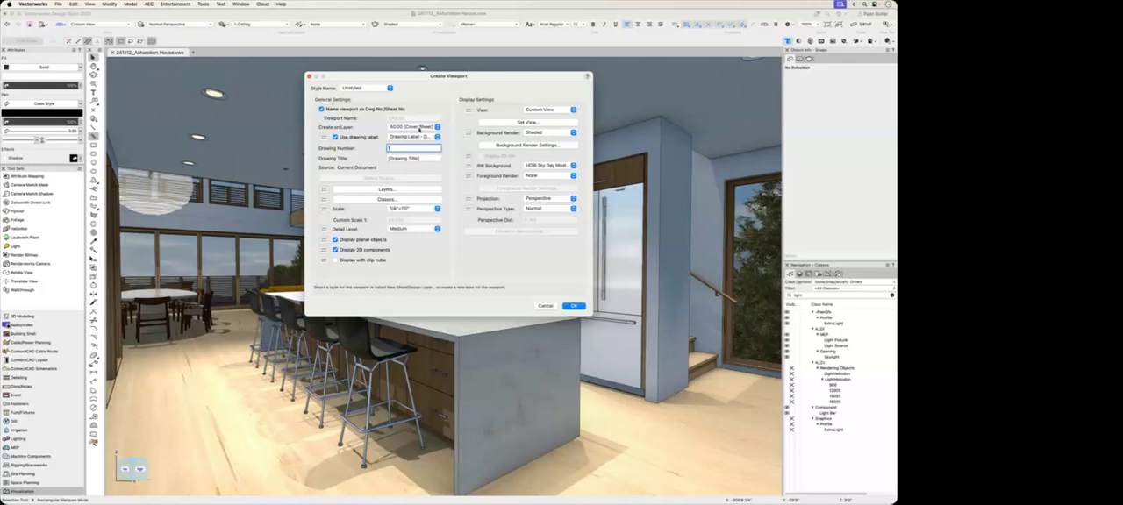
click(420, 129)
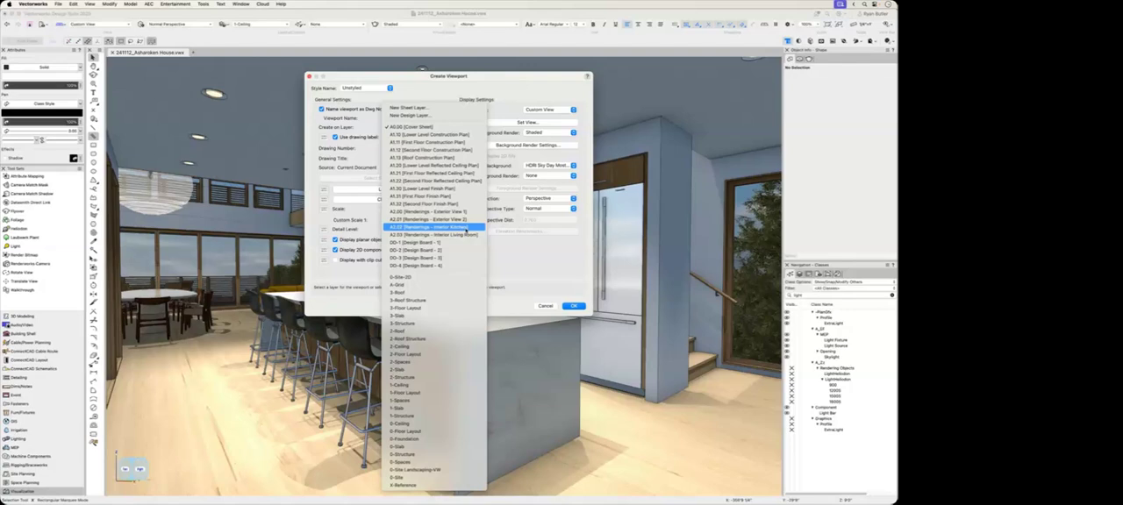
click(466, 229)
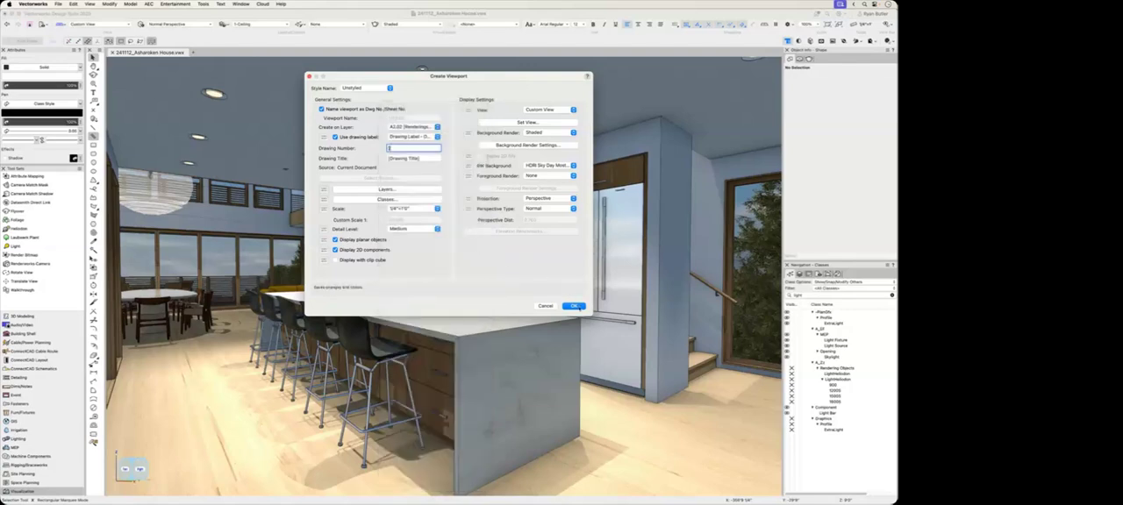
click(574, 305)
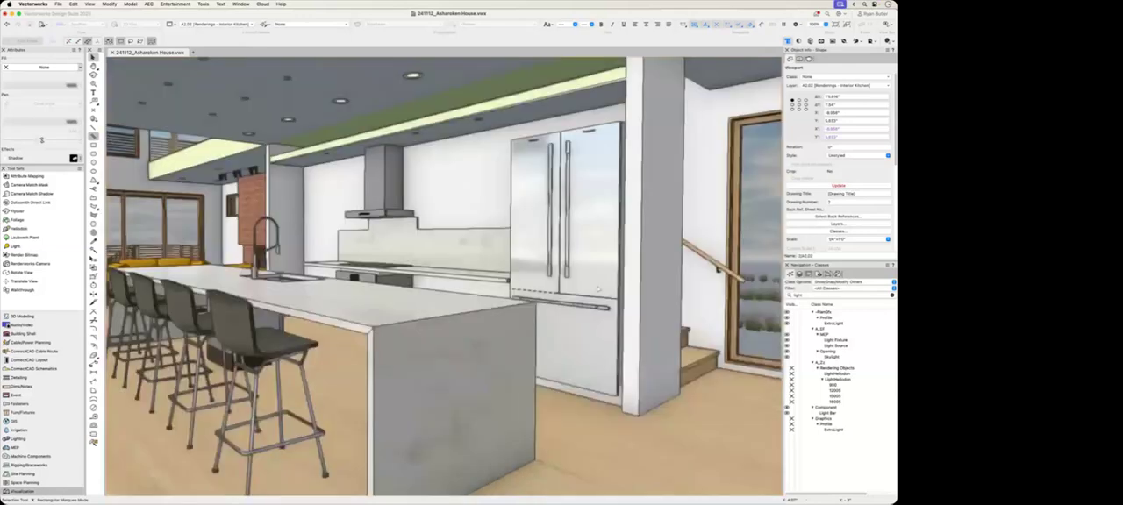
Step: Move the new kitchen viewport off the existing rendering to the empty area below the sheet border
scroll(491, 231, down, 6)
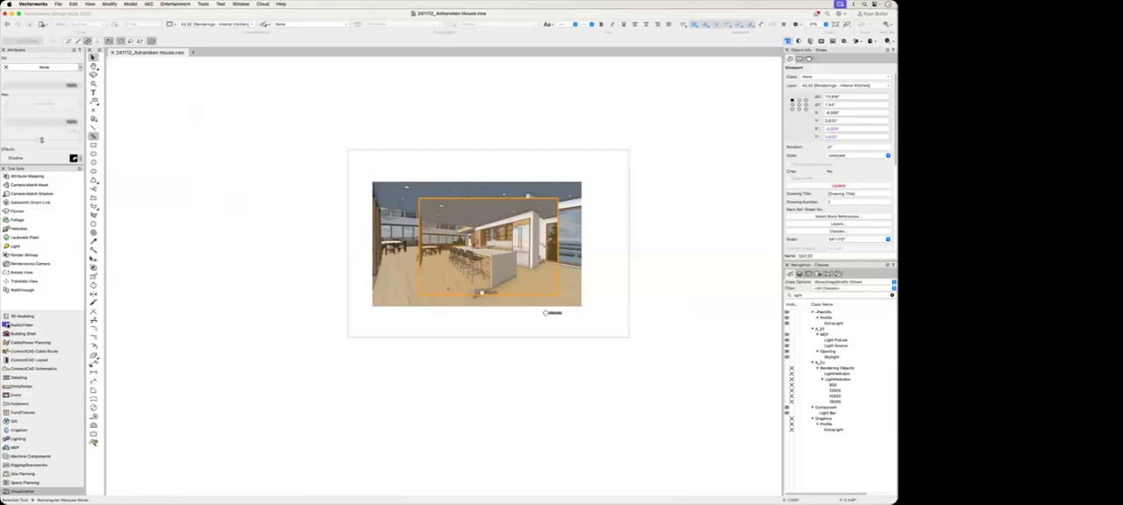
drag(501, 228, 500, 381)
scroll(566, 403, down, 3)
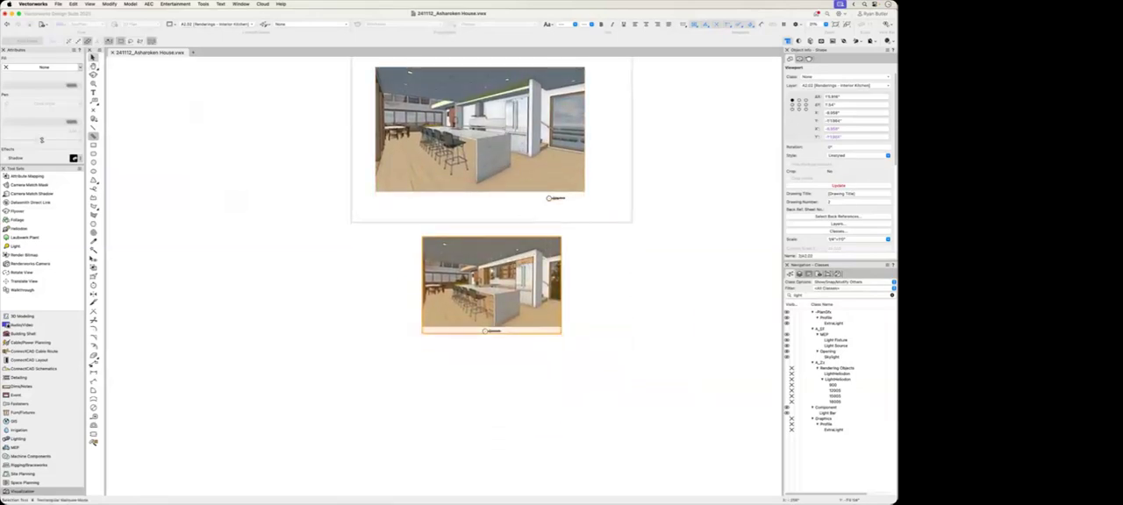
Step: Delete the drawing label from the new kitchen viewport's annotations and exit the annotation editing
scroll(491, 263, up, 5)
middle_drag(524, 301, 496, 329)
double_click(497, 328)
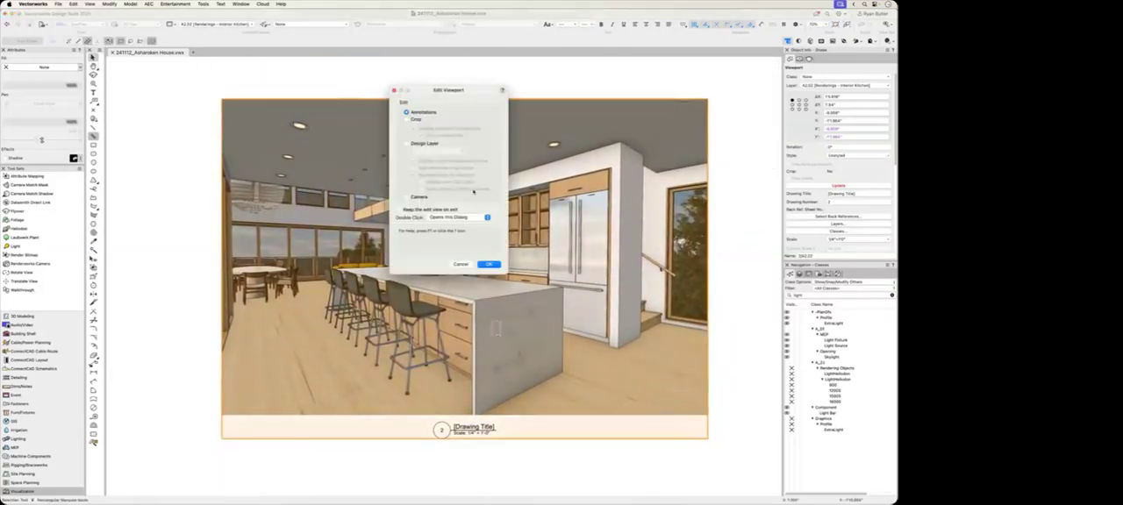
click(484, 263)
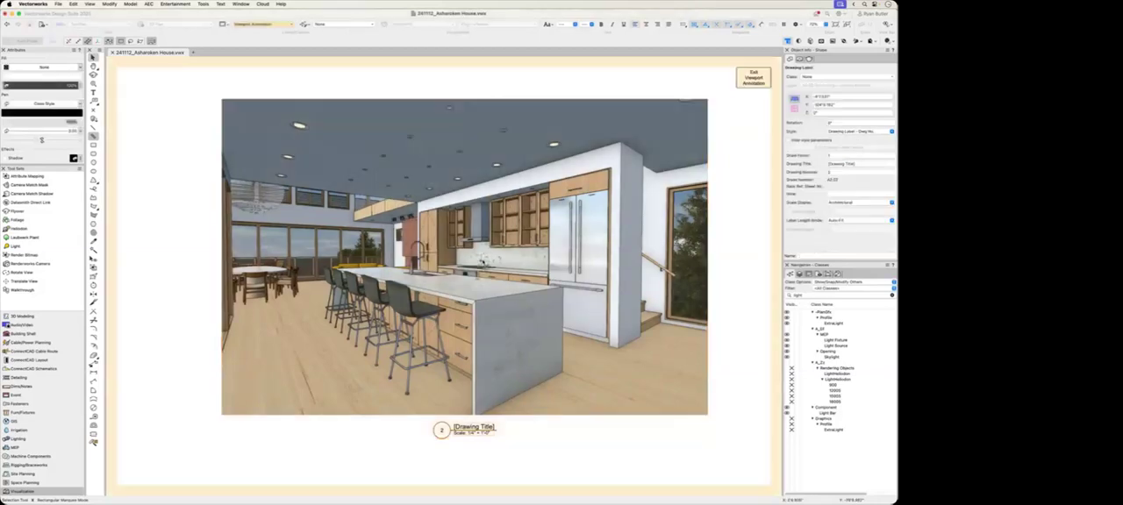
click(481, 425)
key(Delete)
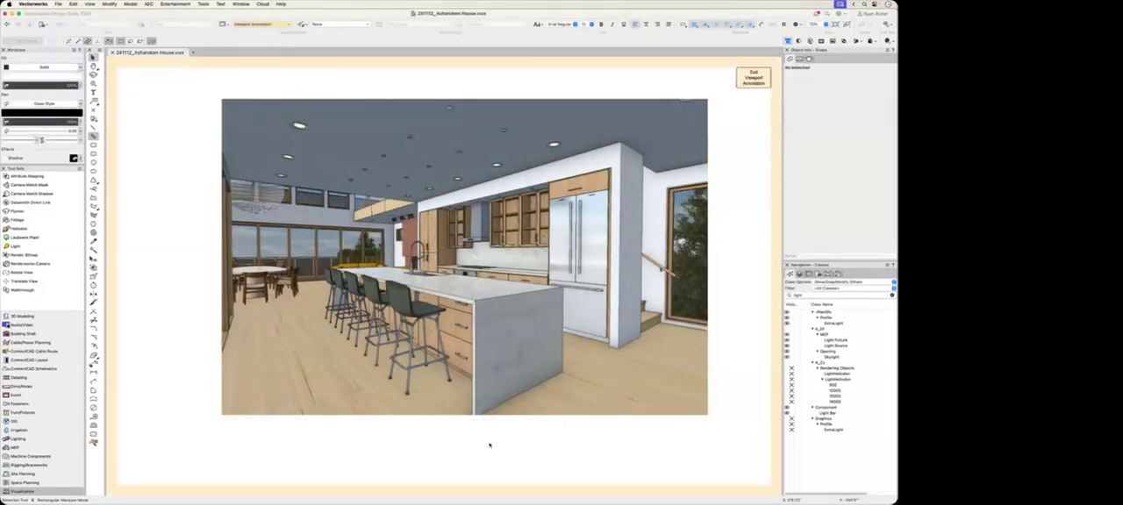
double_click(488, 446)
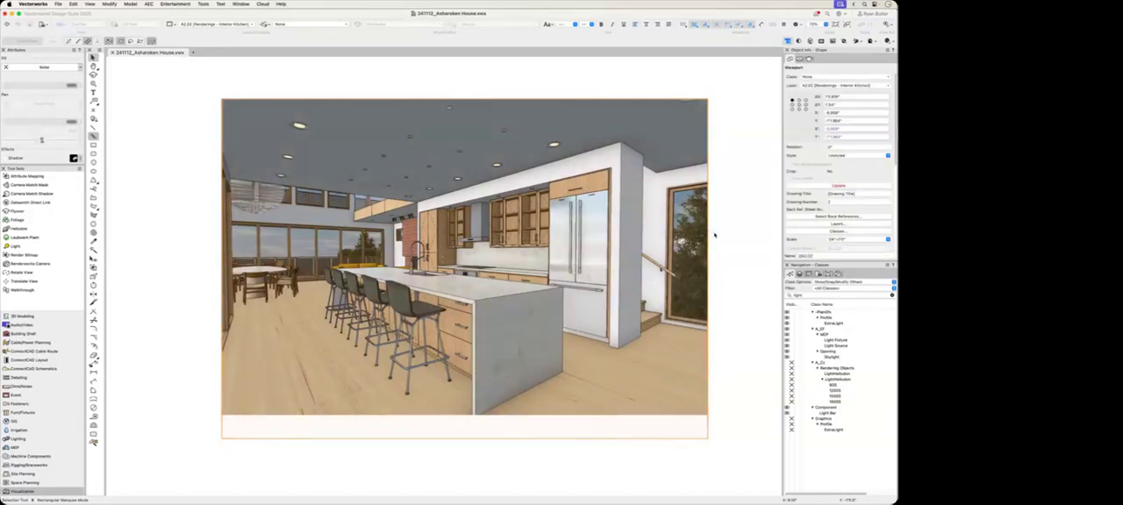
Step: Examine the viewport's background render modes, keeping Shaded, and the general, camera and quality settings of its Shaded options
scroll(860, 139, down, 6)
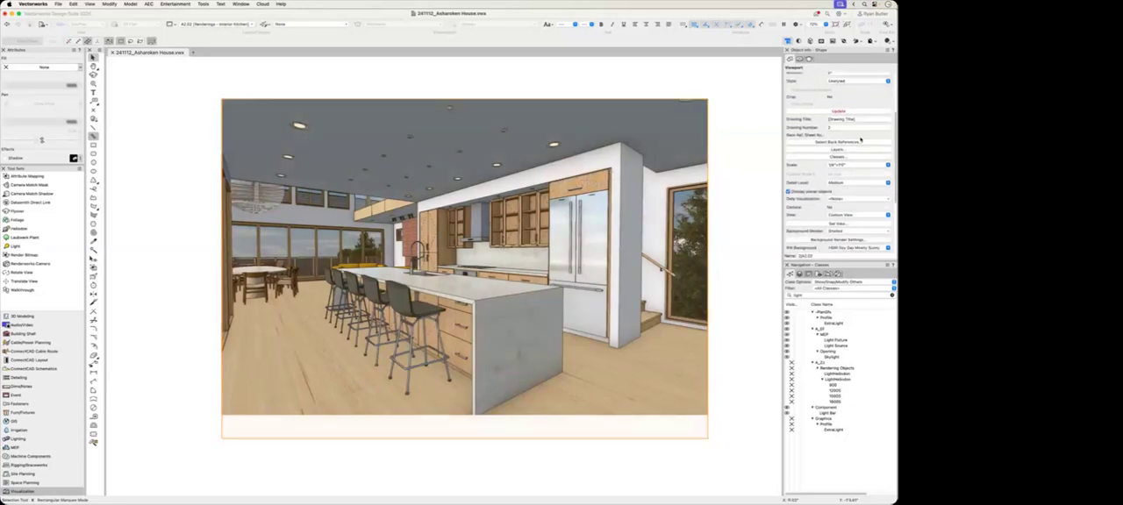
scroll(860, 139, down, 4)
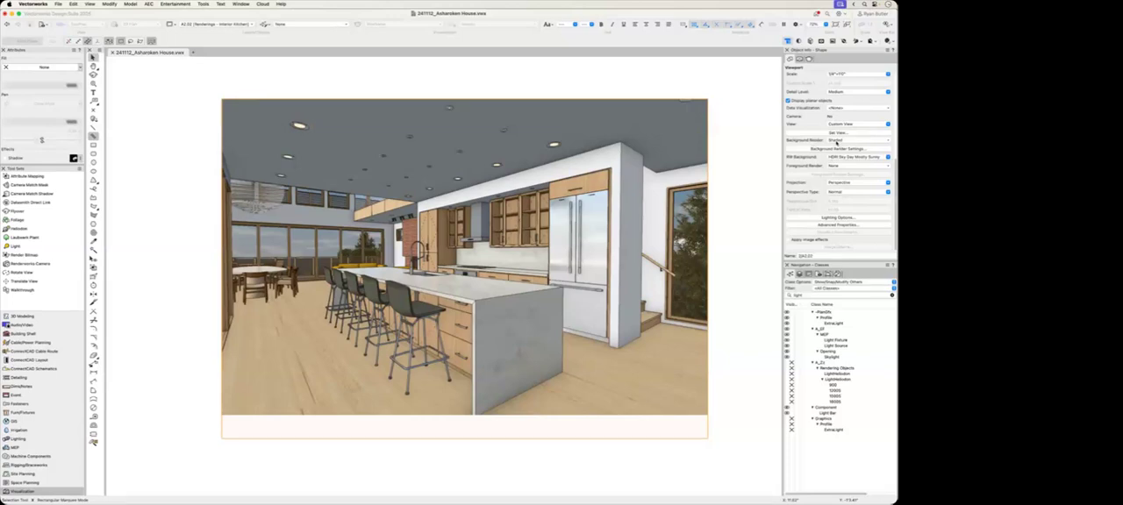
click(836, 140)
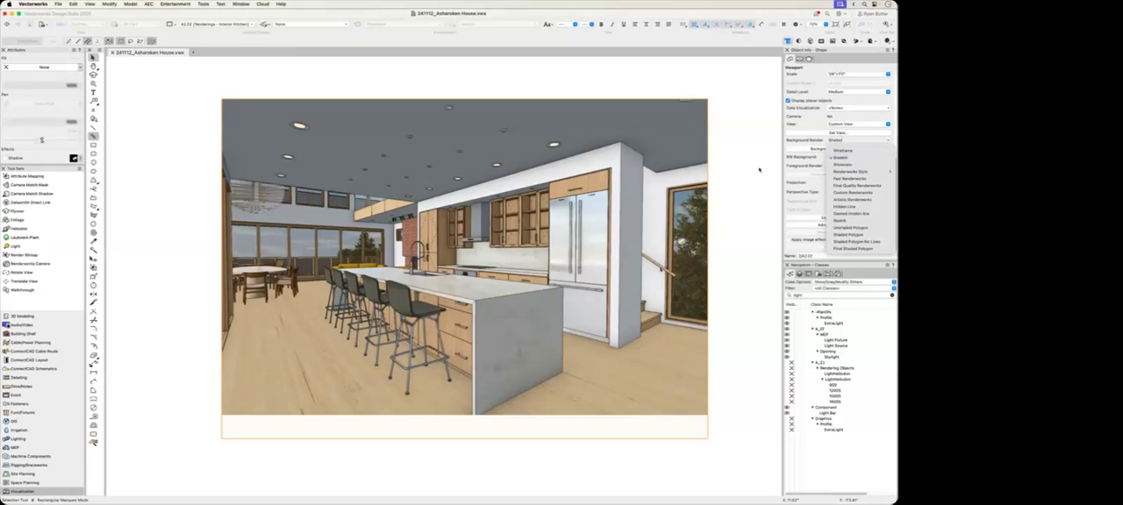
click(827, 167)
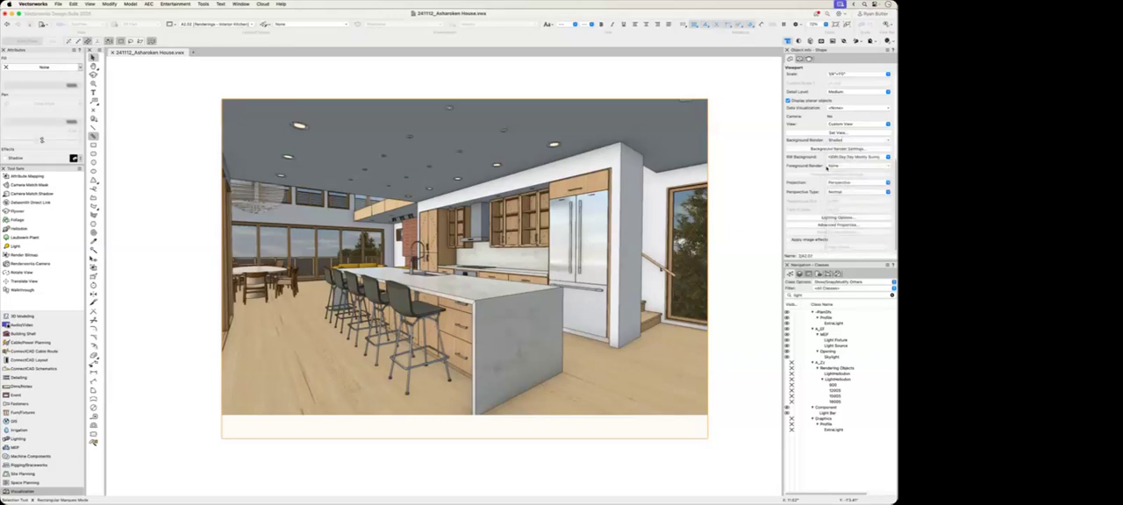
click(846, 149)
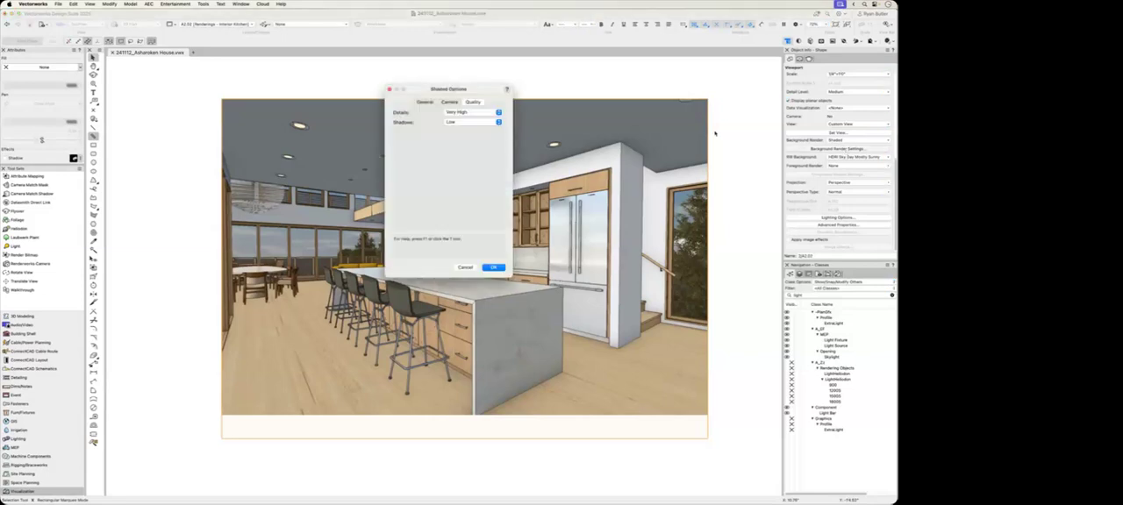
drag(484, 95, 742, 127)
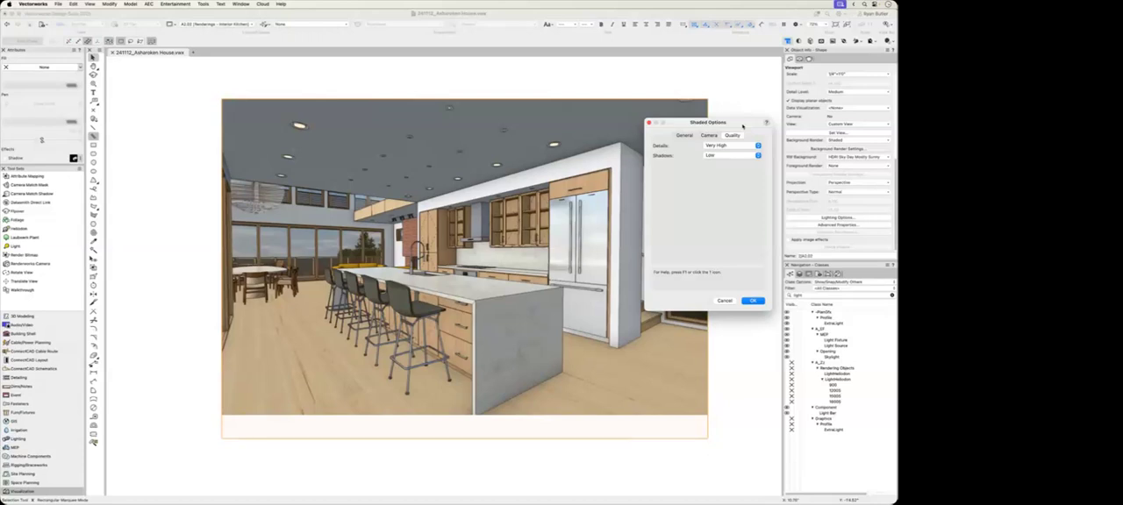
click(709, 135)
click(683, 136)
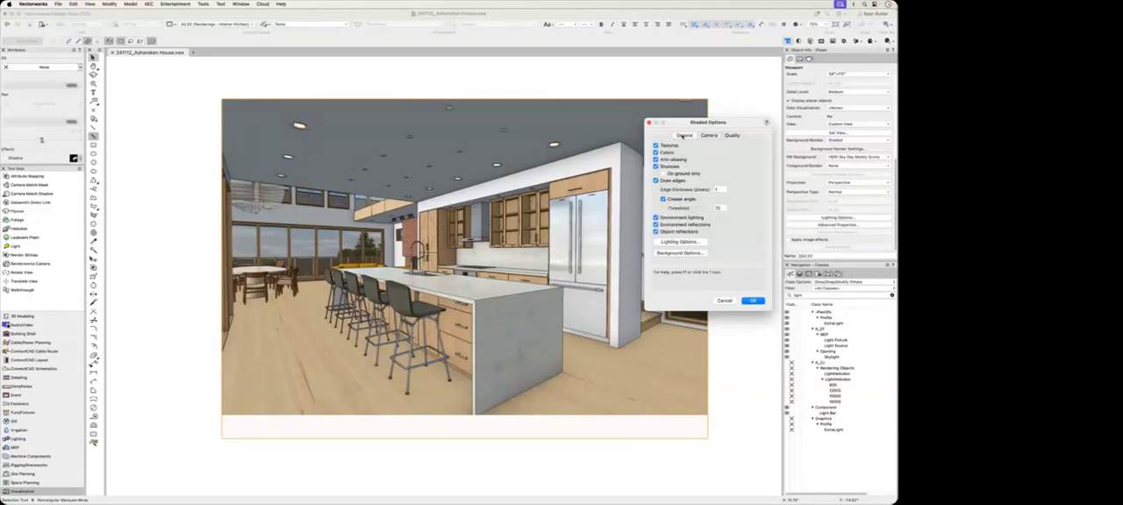
click(731, 136)
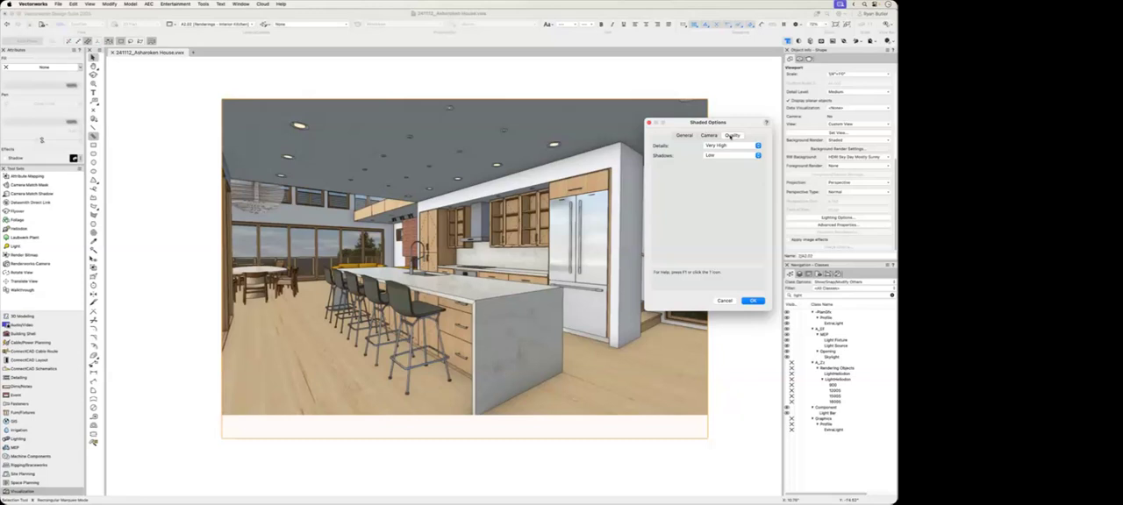
click(751, 300)
click(752, 318)
Step: Examine the viewport's ambient, emitter and environment lighting options without applying any change
click(837, 218)
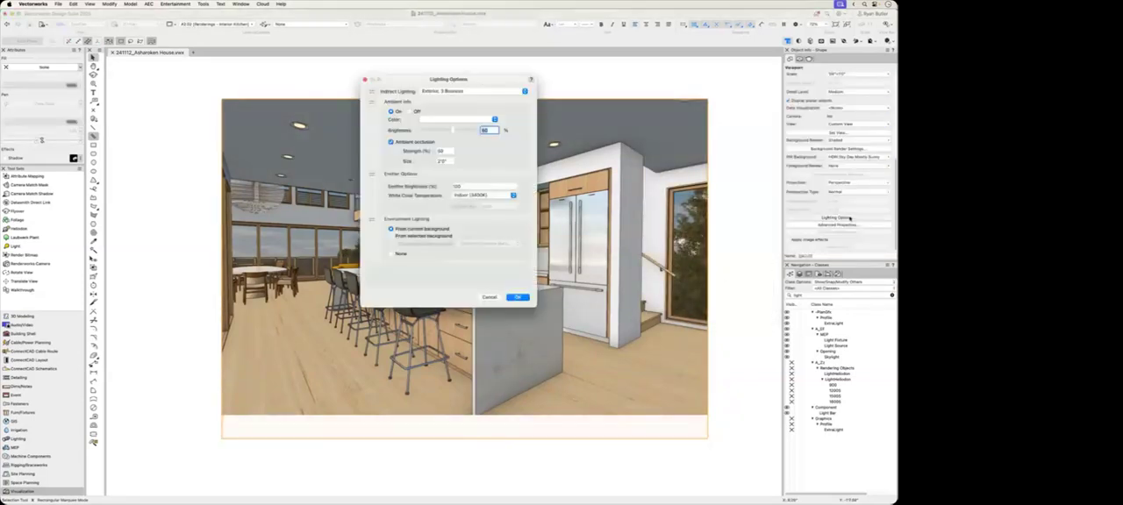
drag(455, 80, 696, 153)
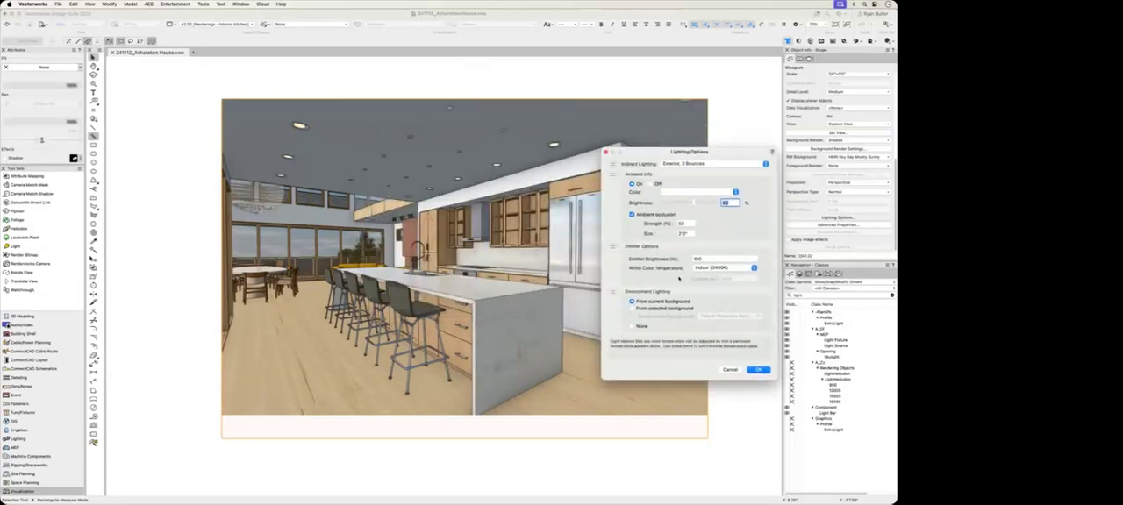
drag(694, 205, 692, 204)
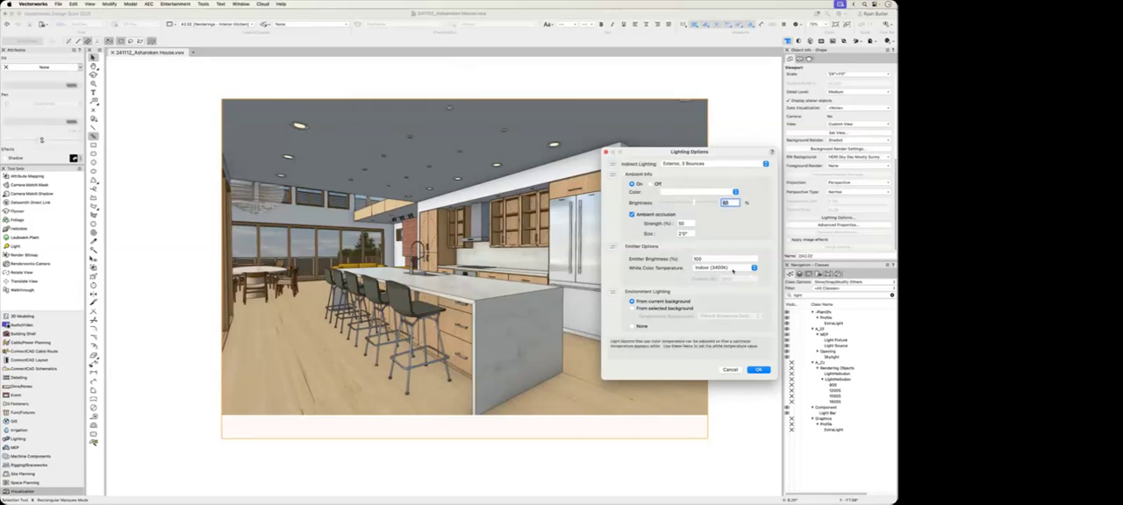
click(729, 370)
click(760, 296)
click(684, 289)
Step: Update the kitchen viewport and turn off Draw edges in its Shaded background render settings
scroll(830, 136, up, 5)
click(835, 134)
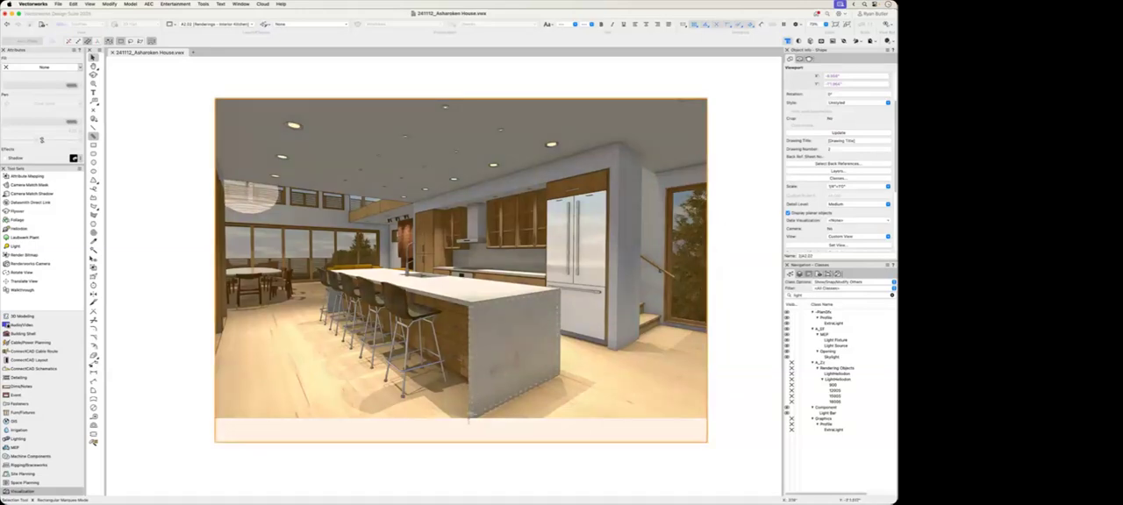
scroll(811, 208, down, 3)
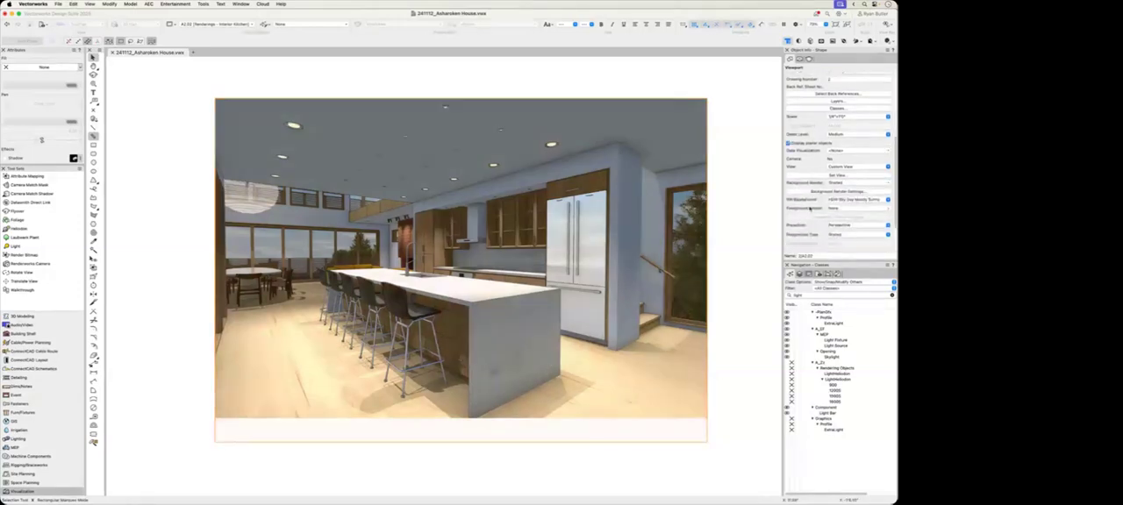
click(825, 192)
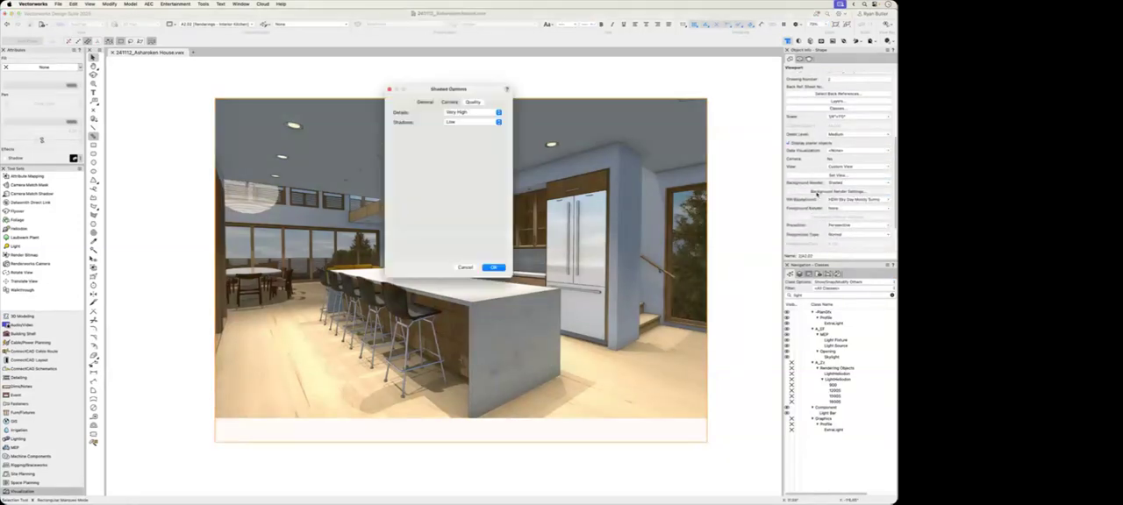
click(425, 103)
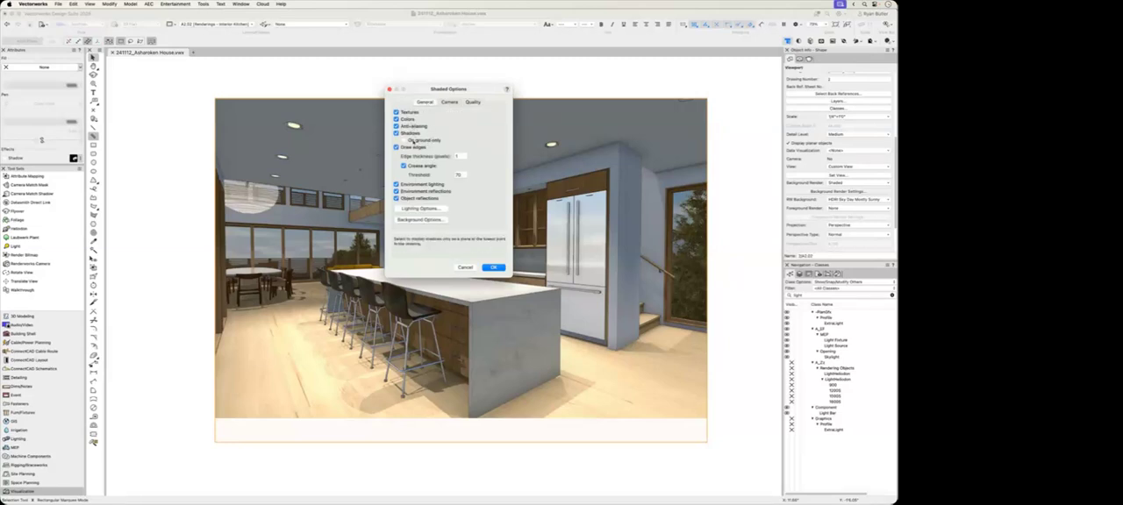
click(396, 147)
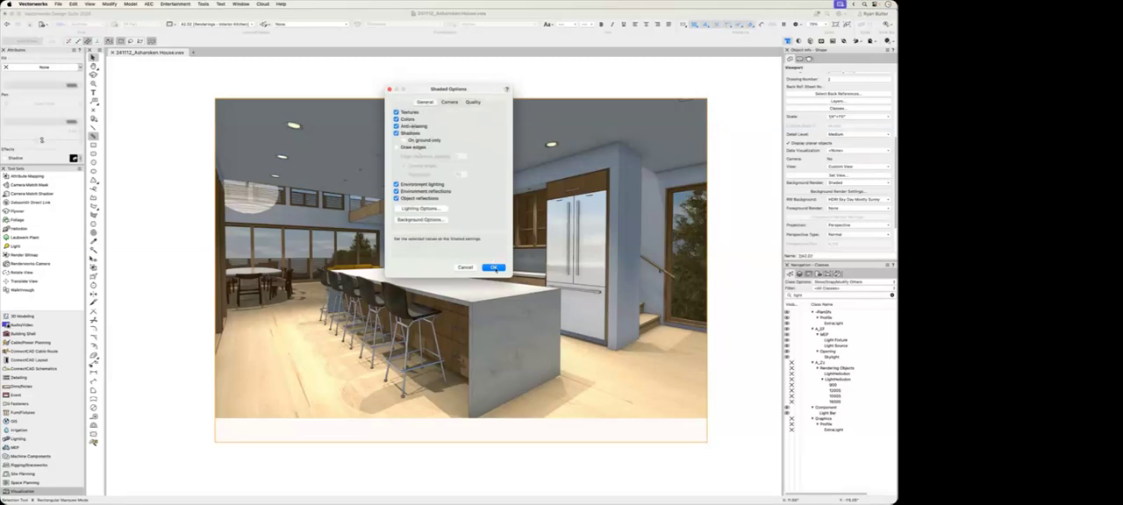
click(493, 268)
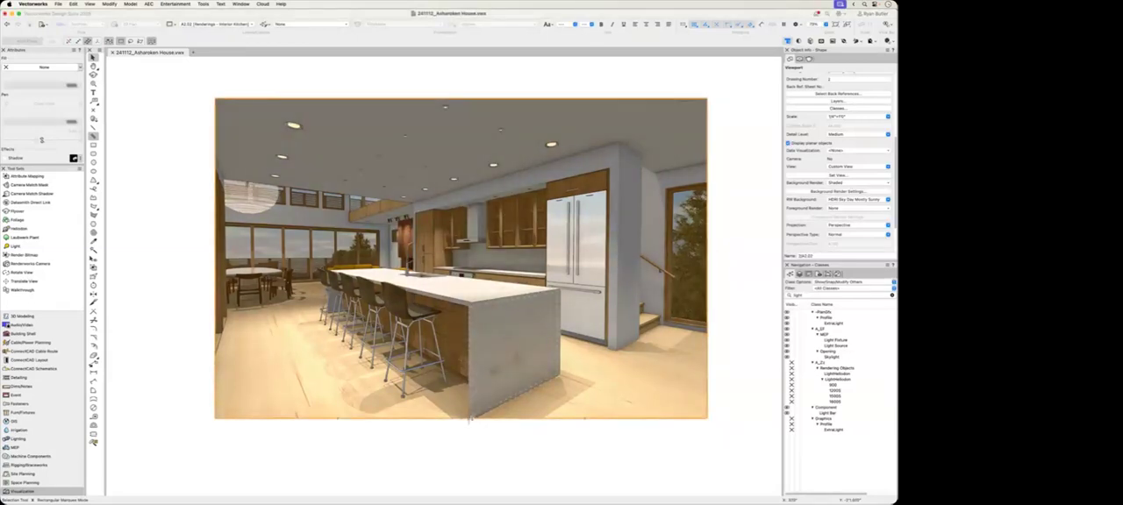
Step: Crop the kitchen viewport with a rectangle that trims the upper ceiling strip and extends below the floor, and update the viewport
double_click(527, 366)
click(406, 119)
click(489, 264)
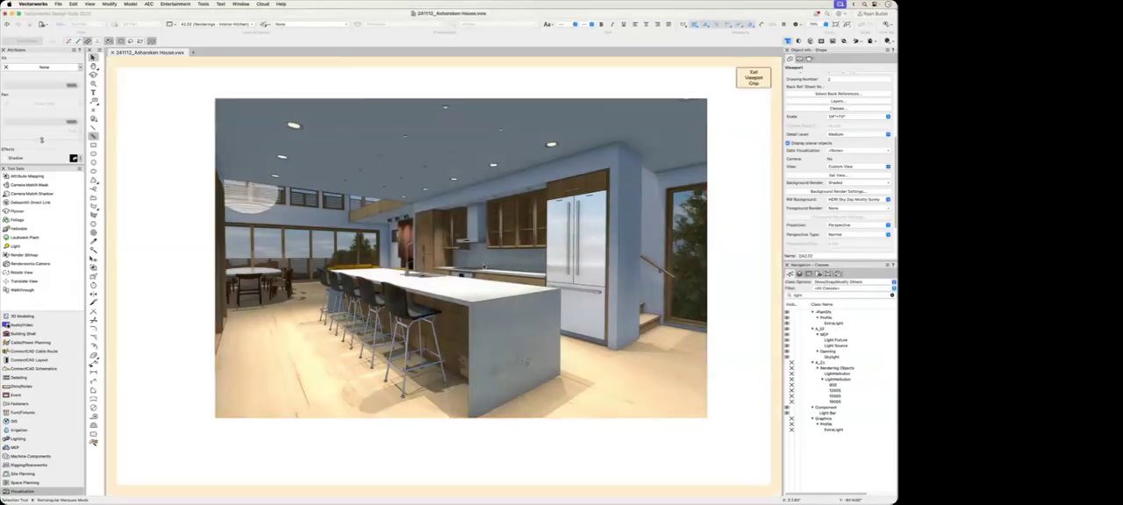
key(4)
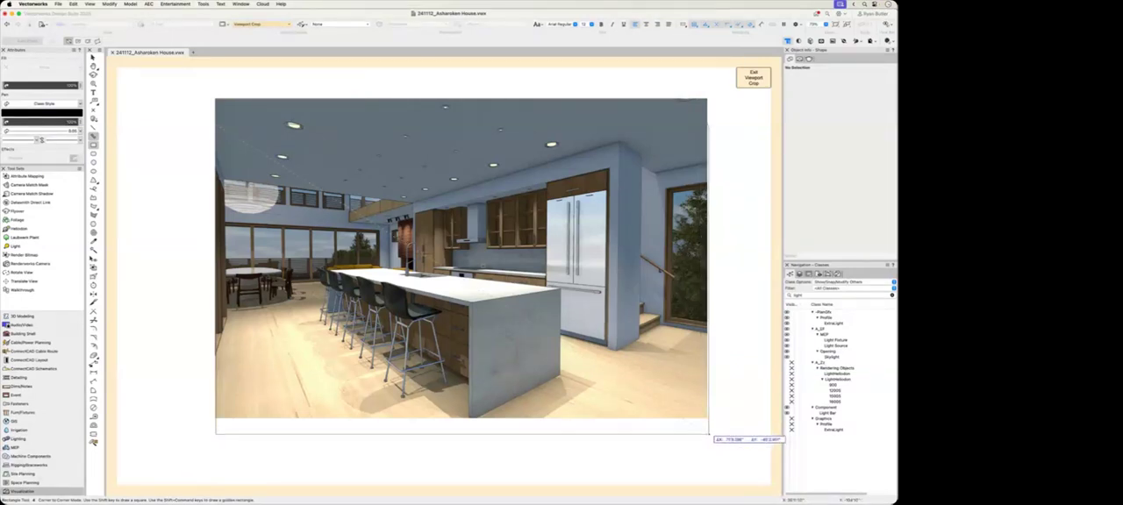
click(711, 436)
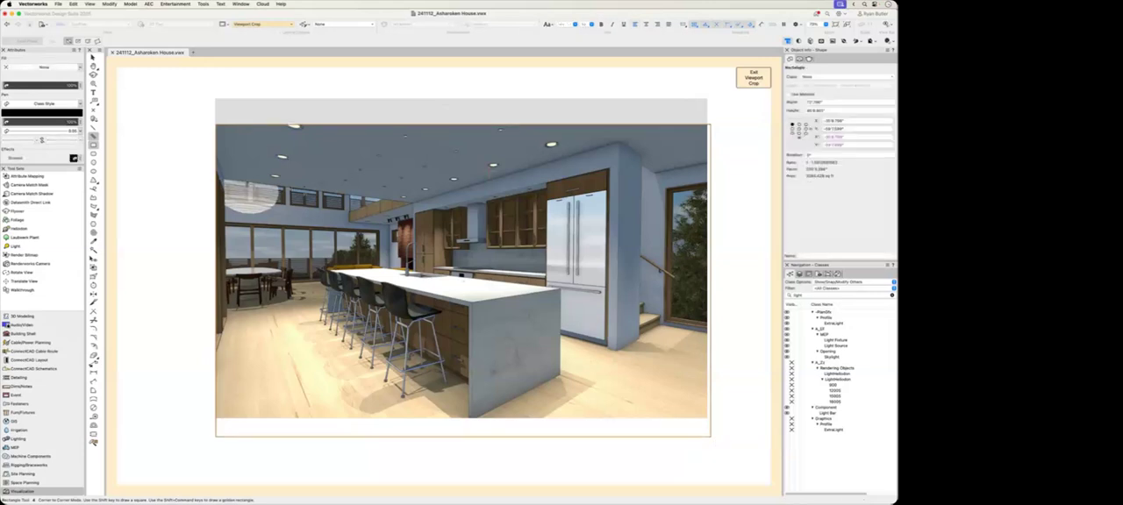
click(755, 77)
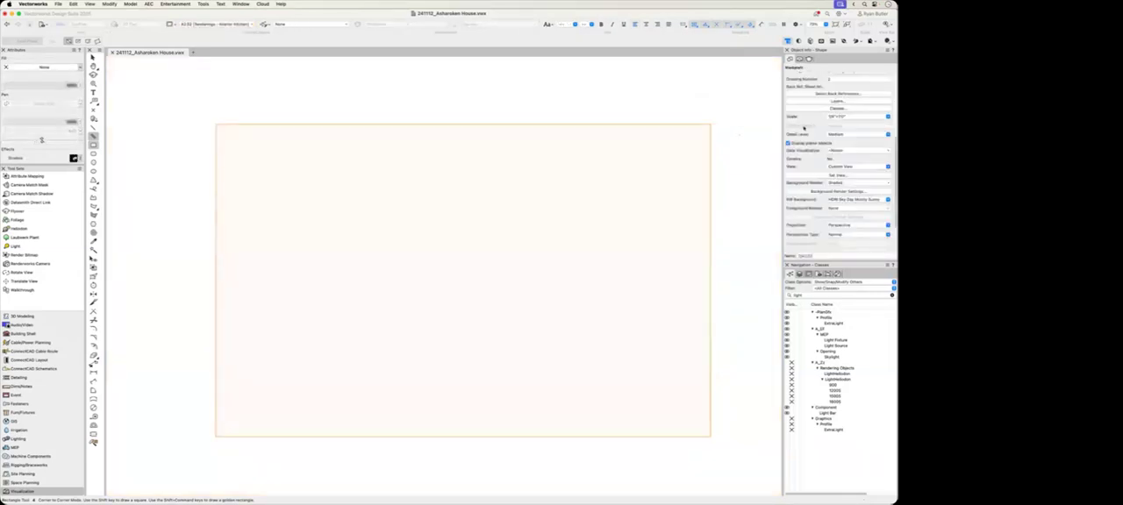
scroll(831, 172, up, 3)
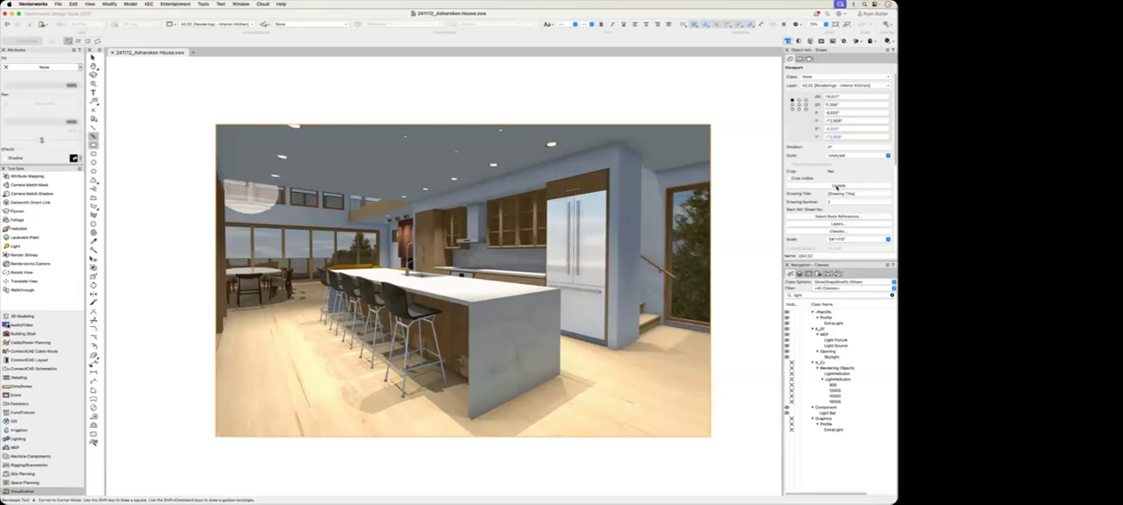
Step: Set the viewport's background render to the Renderworks style Realistic Interior Fast
scroll(836, 187, down, 5)
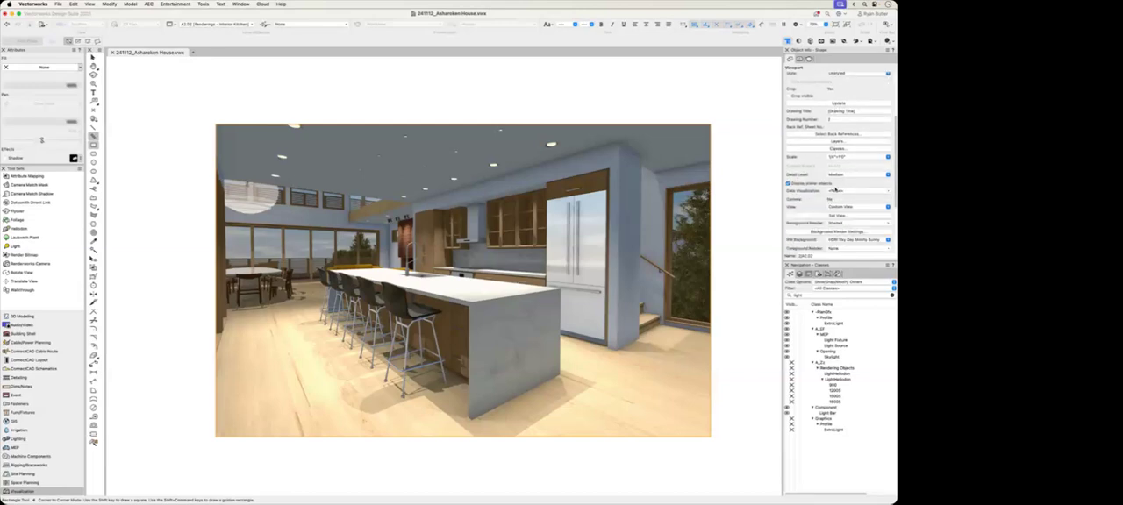
scroll(833, 189, down, 1)
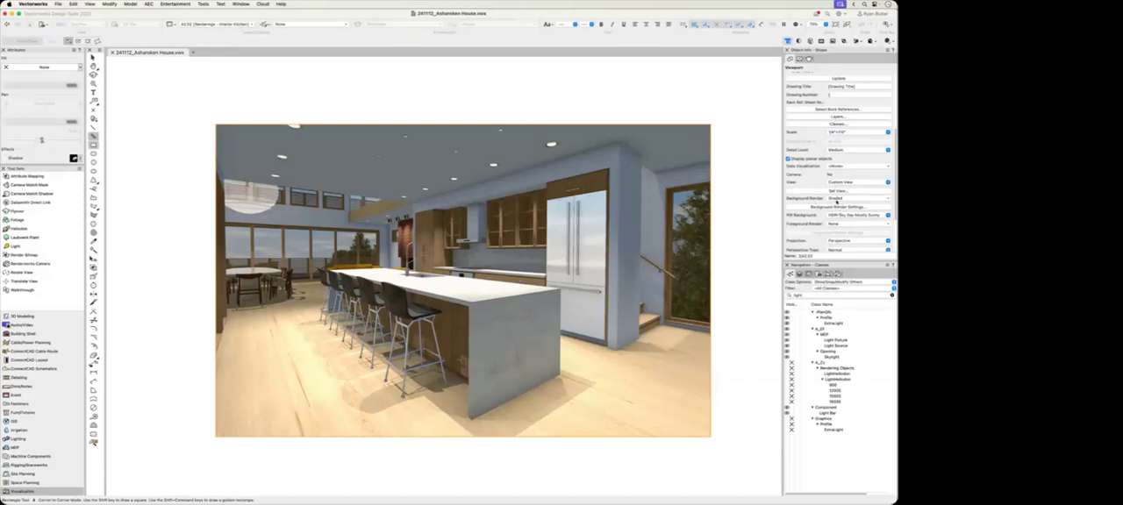
click(837, 199)
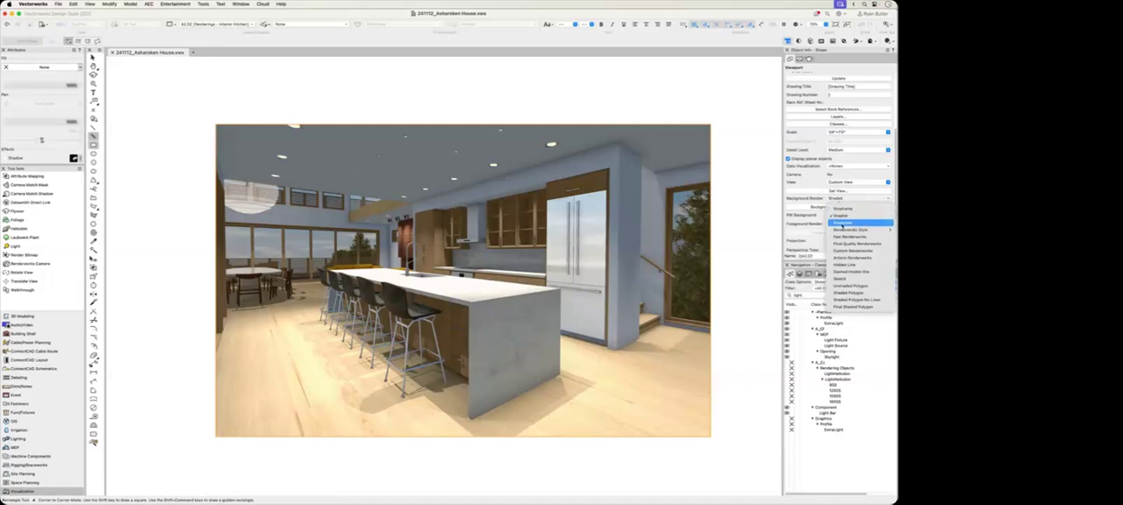
mouse_move(856, 230)
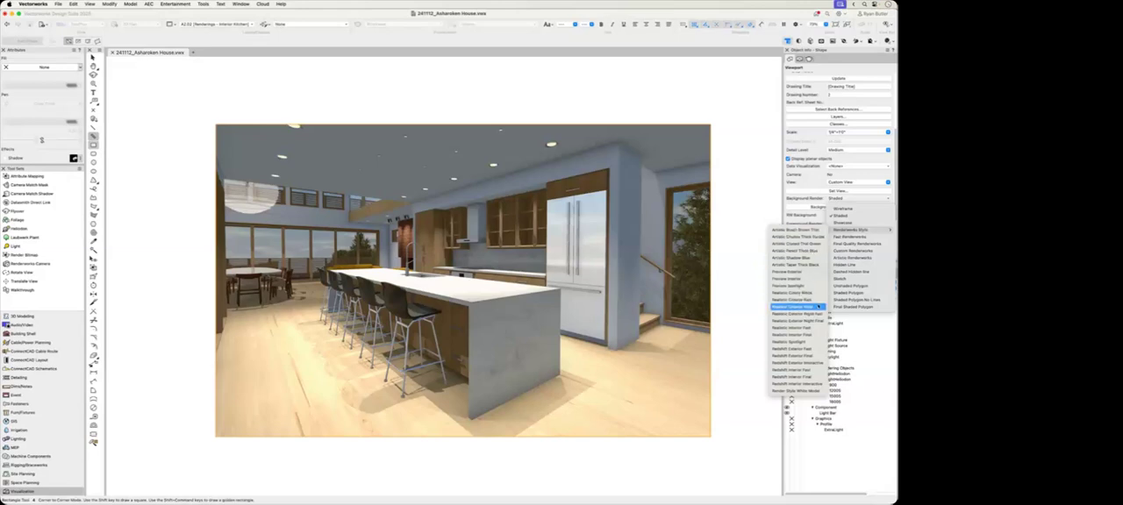
click(816, 330)
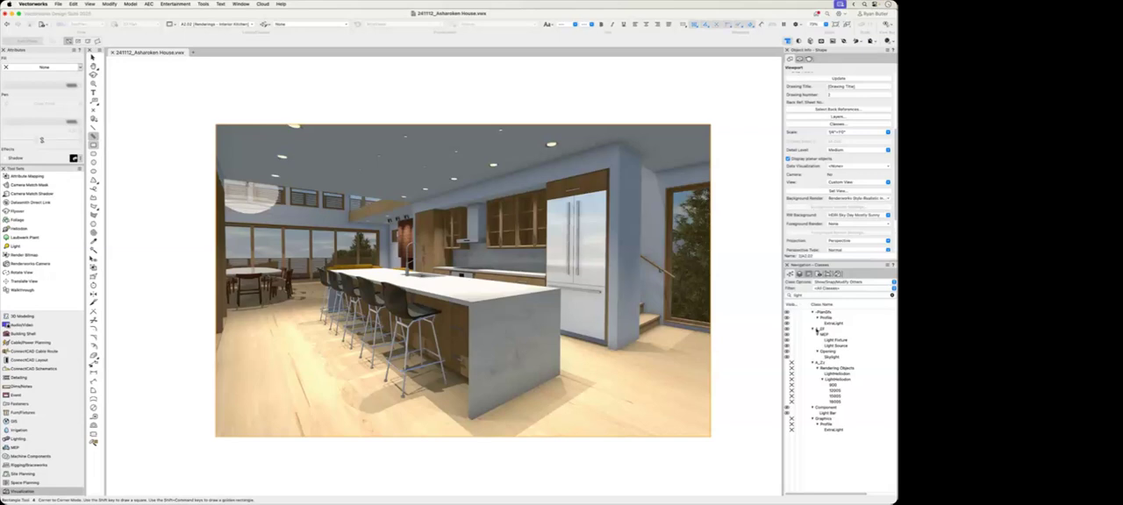
Step: Examine the Realistic Interior Fast style's rendering options and quality levels, moving its settings dialog aside to keep the viewport visible
scroll(833, 230, down, 2)
scroll(833, 230, down, 3)
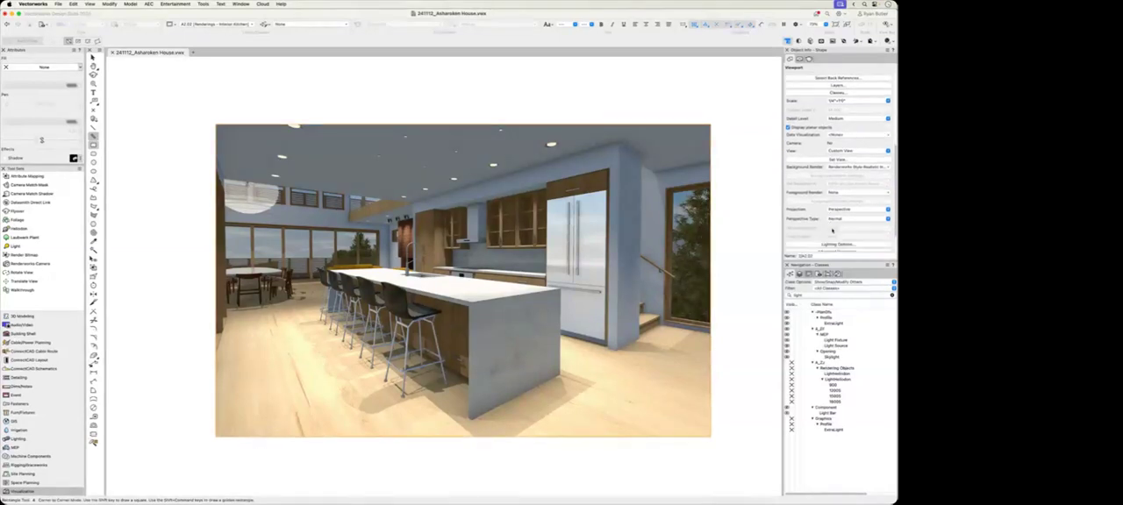
click(821, 218)
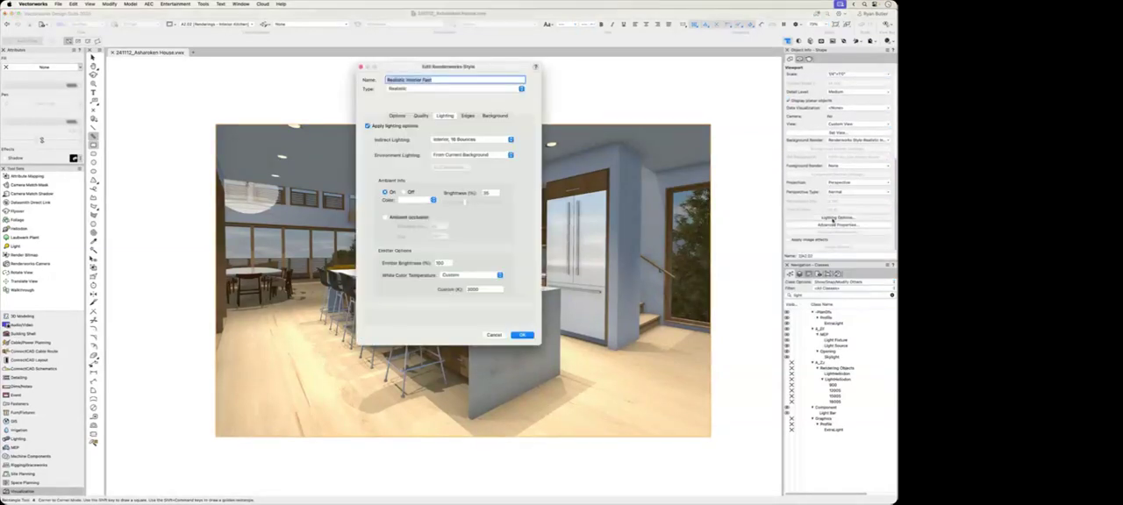
drag(497, 70, 700, 84)
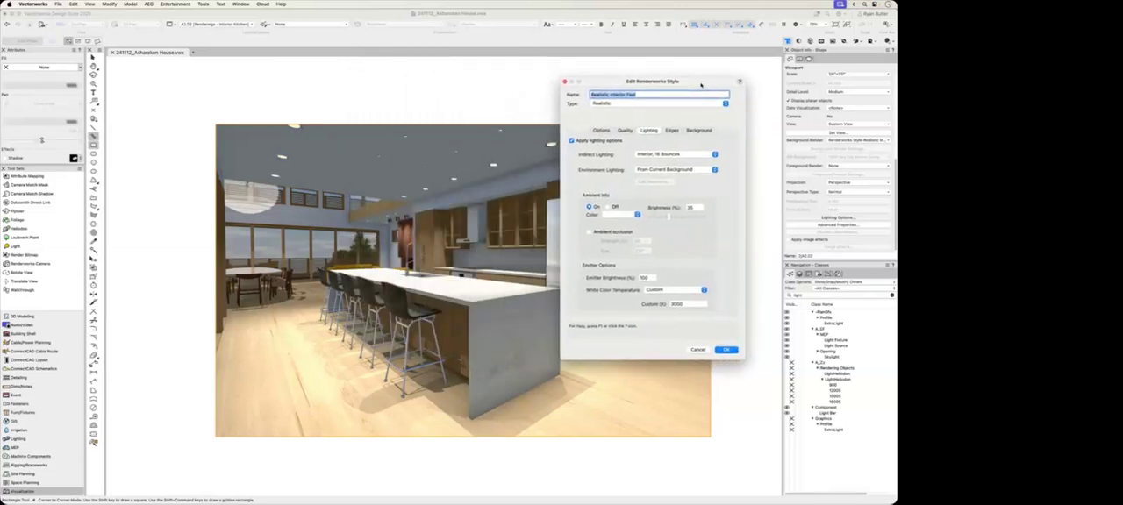
click(601, 130)
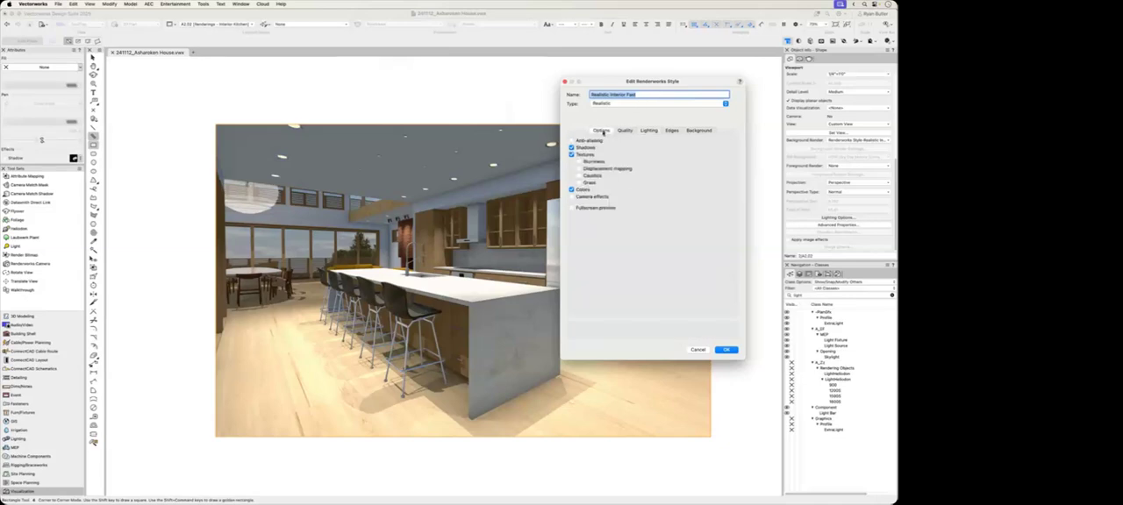
click(595, 141)
click(592, 161)
click(601, 169)
click(592, 197)
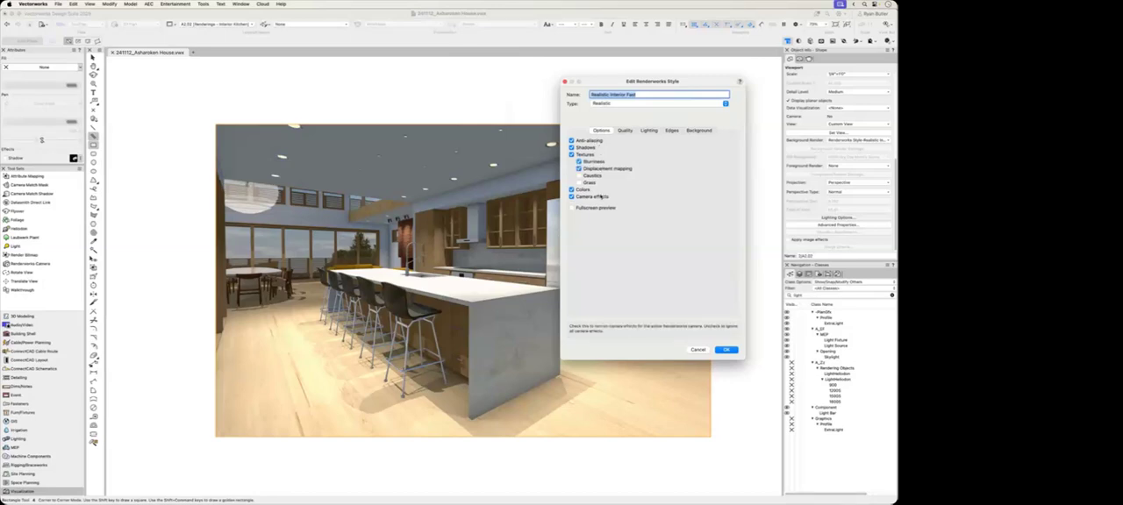
click(624, 131)
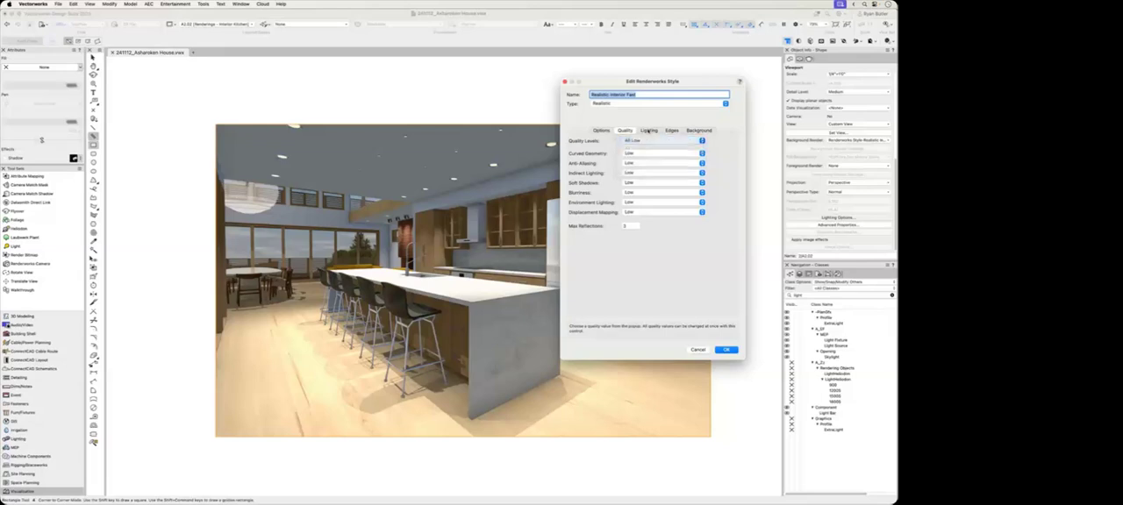
Step: Review the Realistic Interior Fast style's lighting, edges and background settings and accept them
click(650, 131)
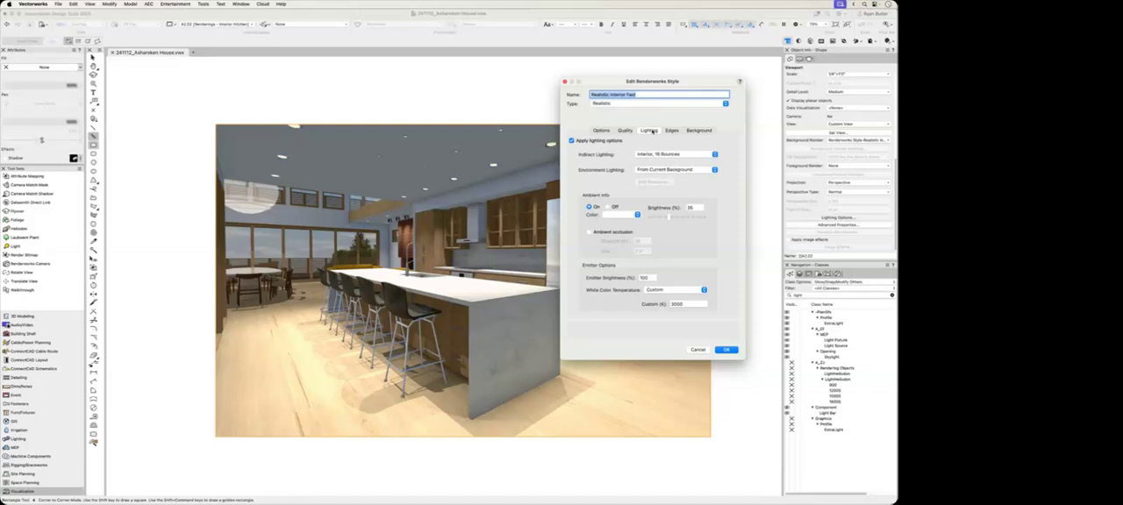
click(589, 232)
click(671, 131)
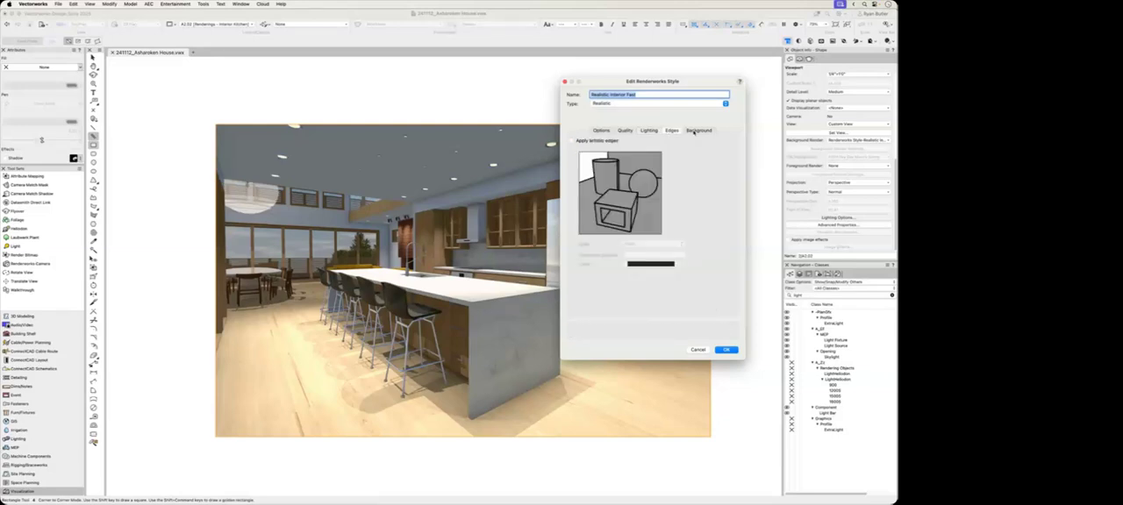
click(698, 131)
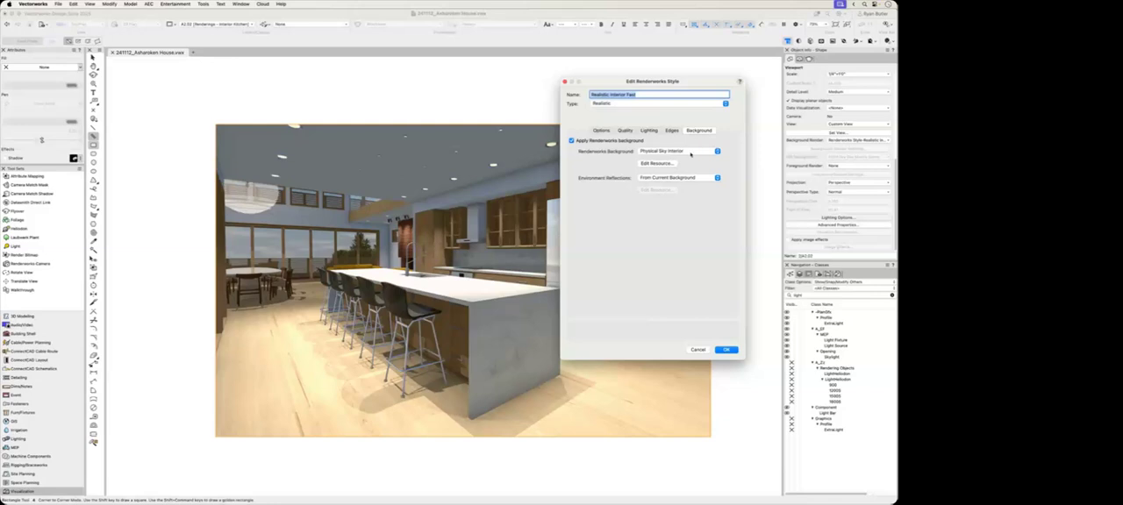
click(726, 349)
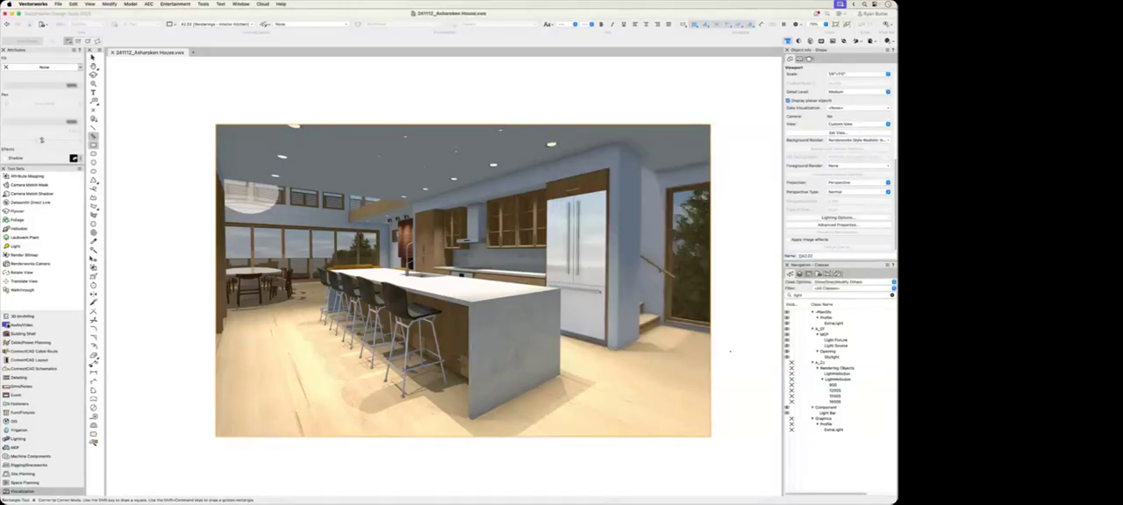
Step: Update the kitchen viewport with its Renderworks style and inspect the glass upper cabinets in the rendering up close
scroll(798, 216, up, 5)
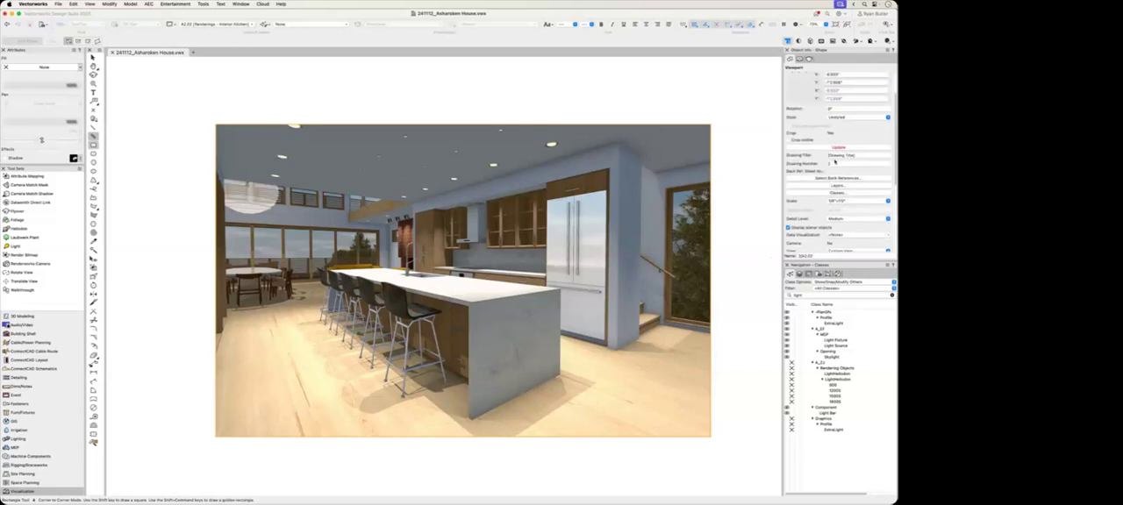
click(837, 147)
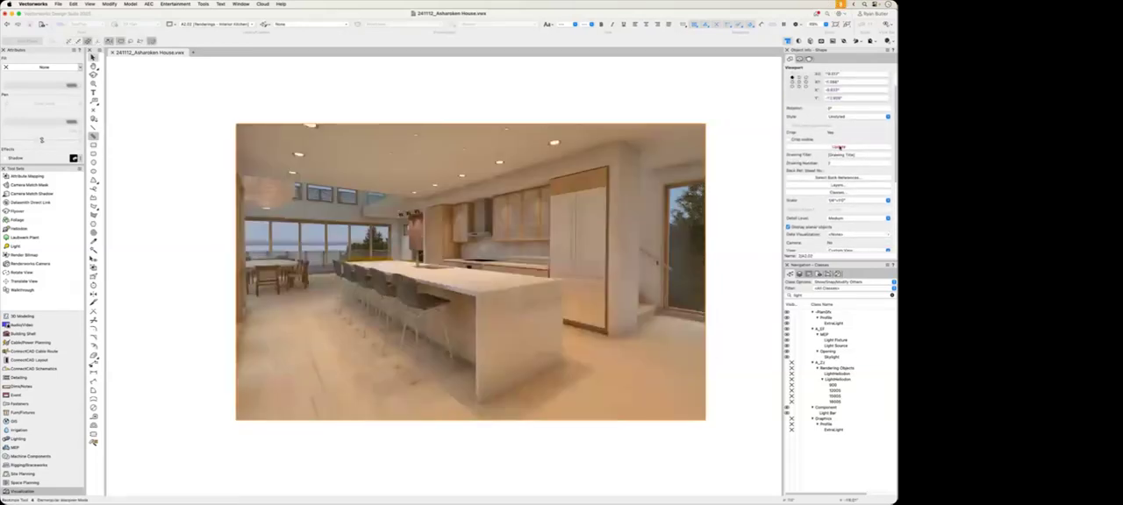
click(760, 172)
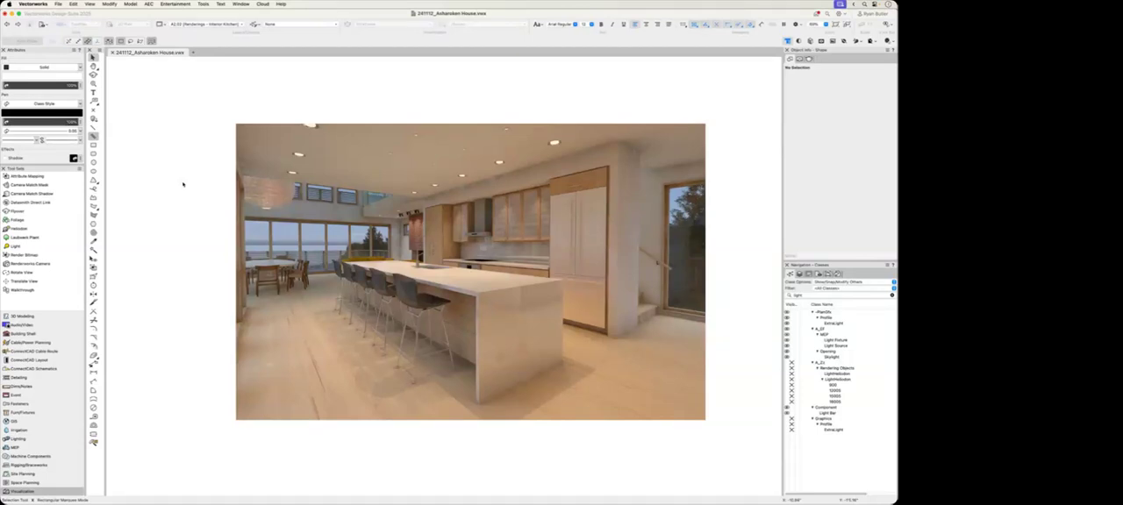
scroll(518, 206, up, 10)
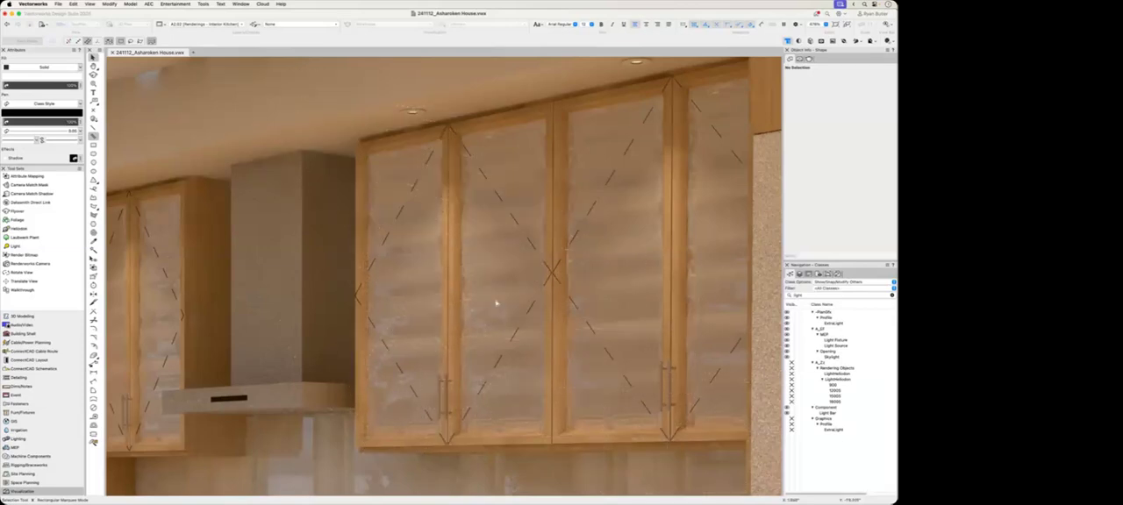
scroll(495, 304, down, 10)
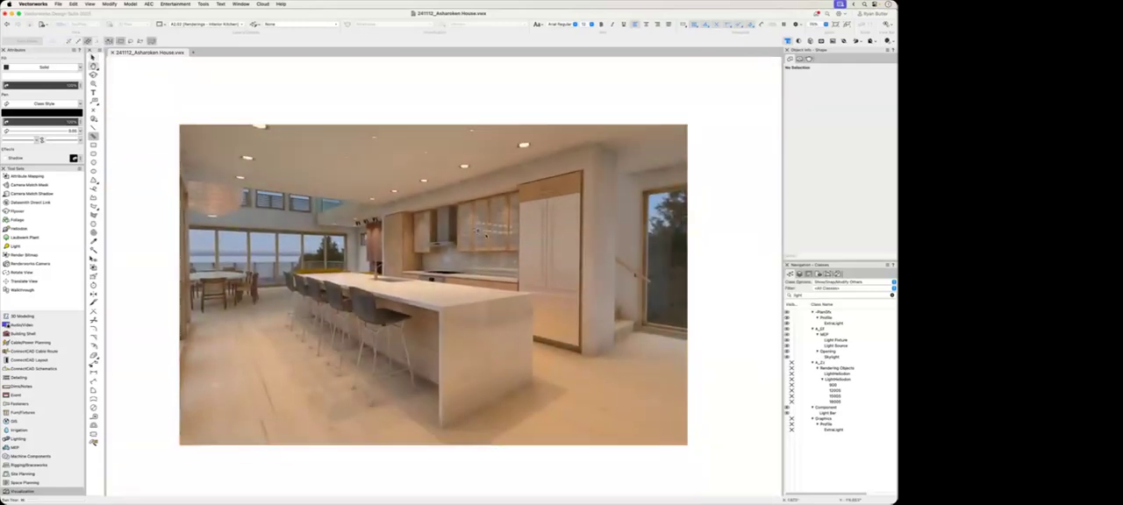
click(678, 299)
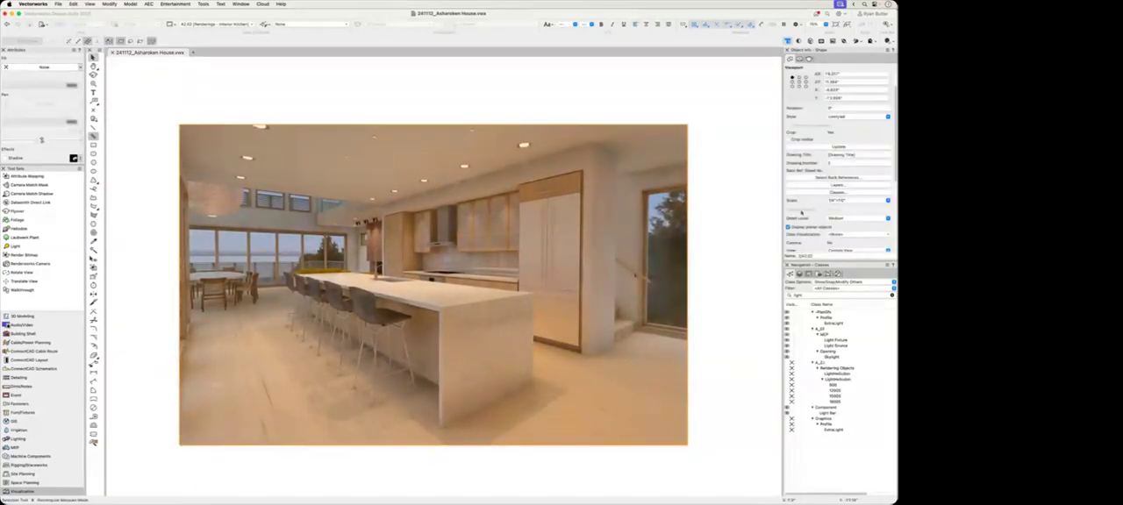
scroll(822, 176, down, 5)
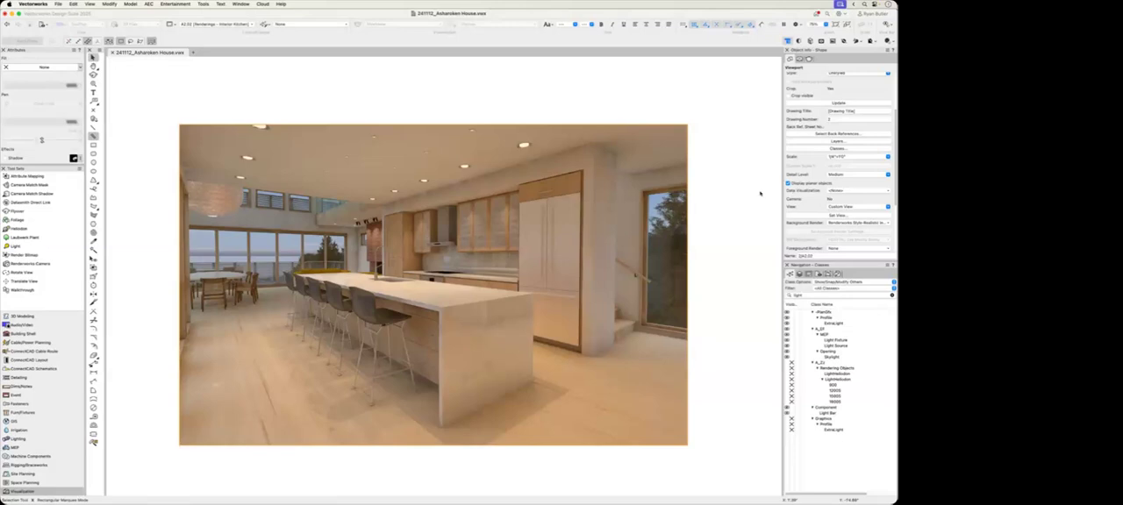
click(730, 197)
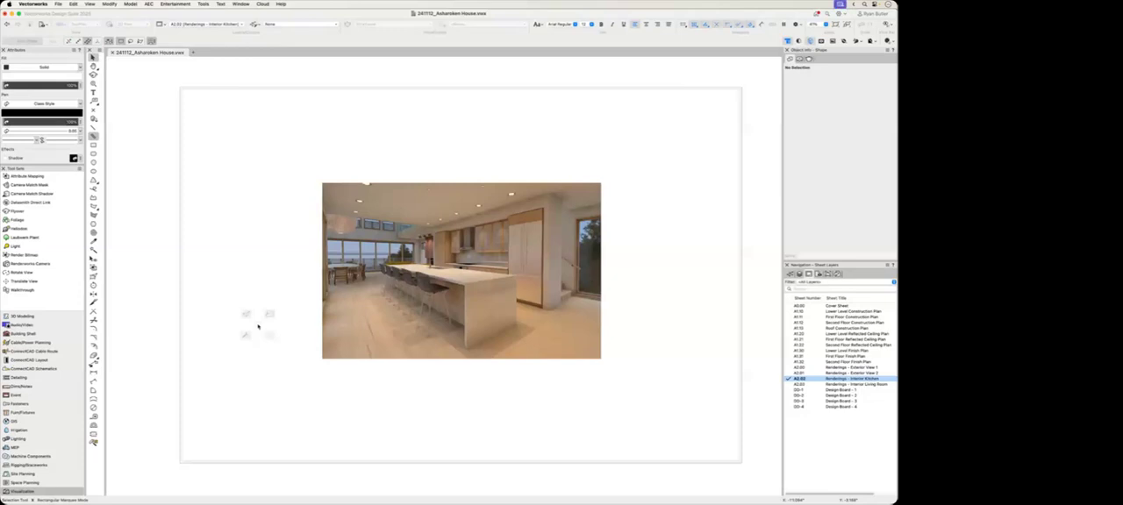
Step: Place a bitmap copy of the kitchen viewport on the sheet and move it so it overlaps the viewport's upper part
click(323, 289)
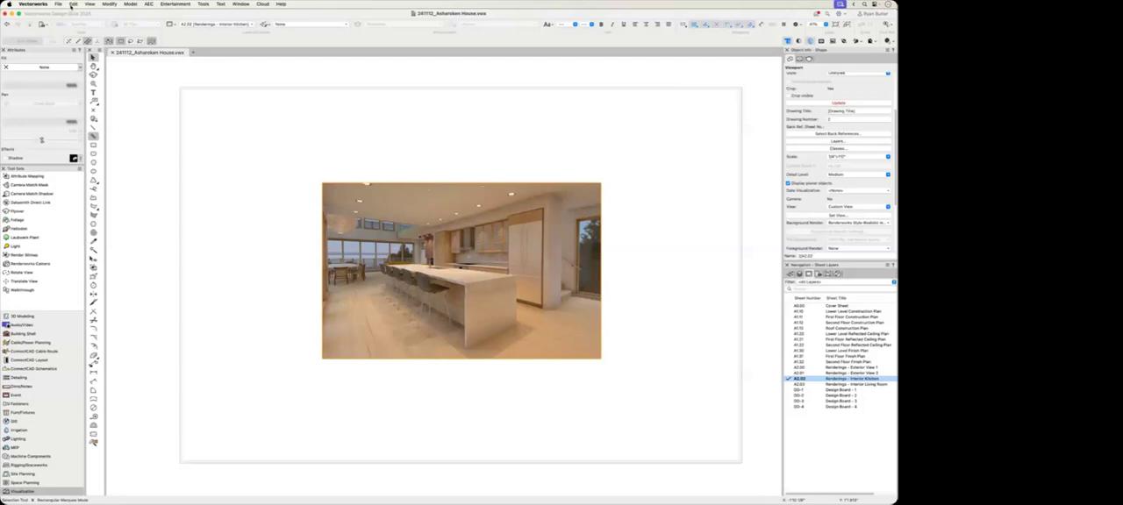
click(73, 5)
click(87, 84)
click(322, 148)
drag(274, 249, 388, 171)
click(684, 180)
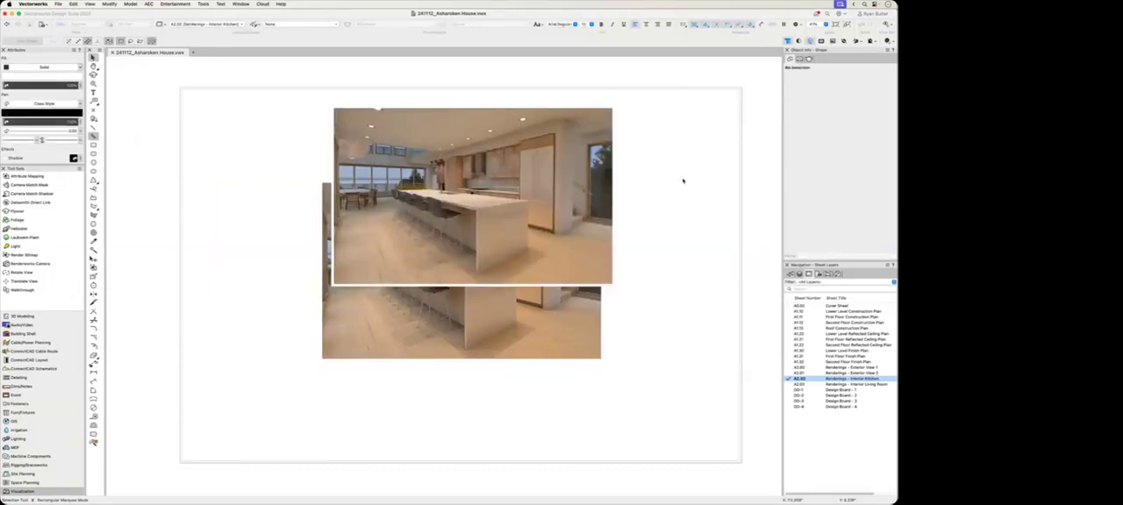
Step: Shift the bitmap copy aside to compare it with the kitchen viewport, and delete the bitmap
click(430, 331)
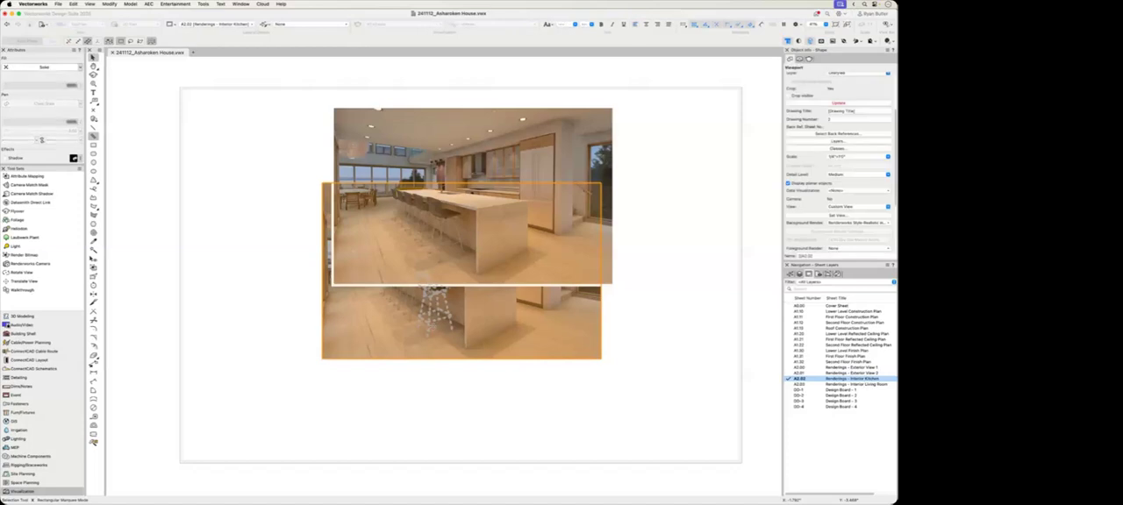
drag(491, 164, 757, 183)
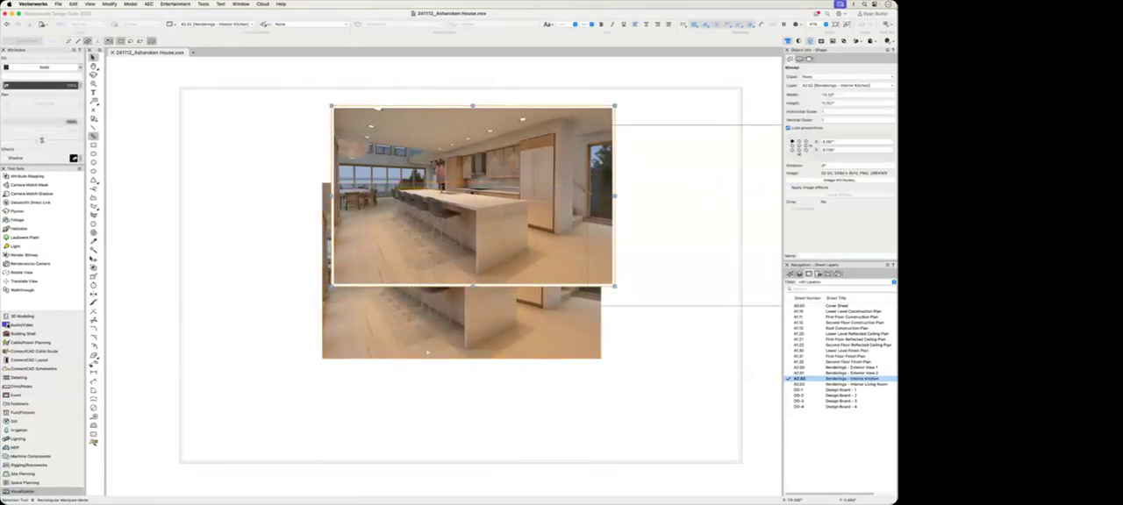
click(424, 352)
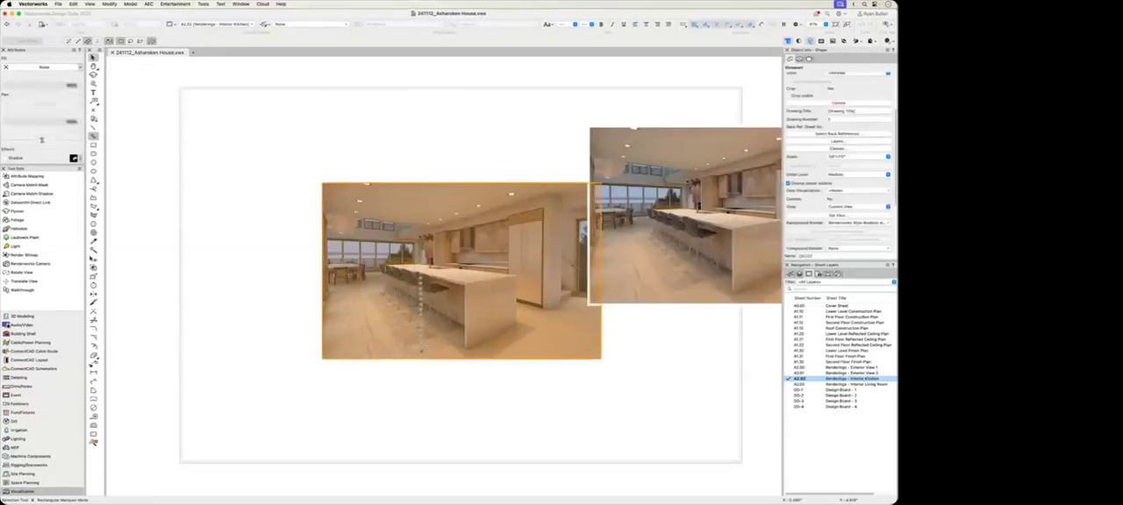
drag(732, 206, 475, 179)
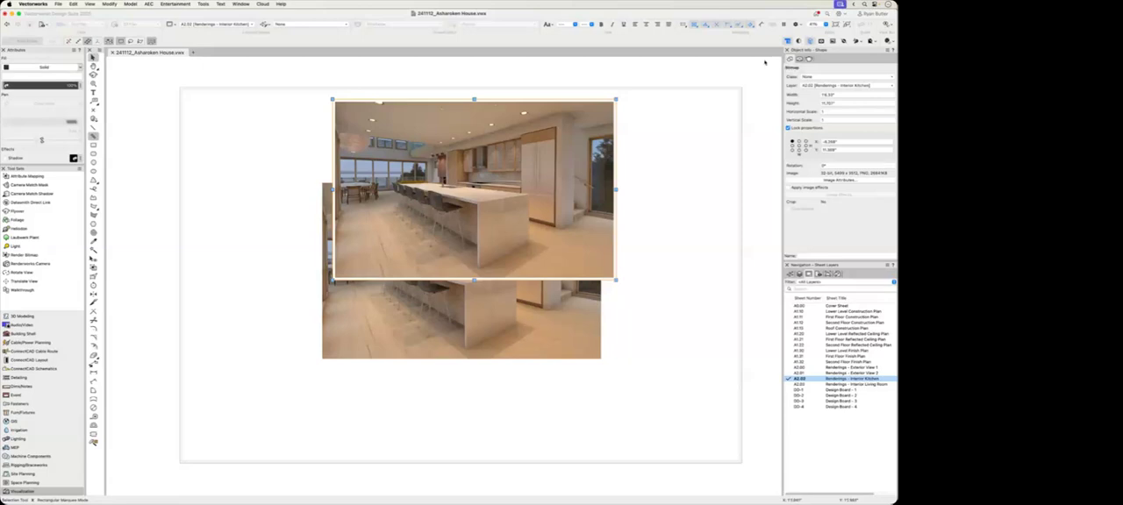
key(Delete)
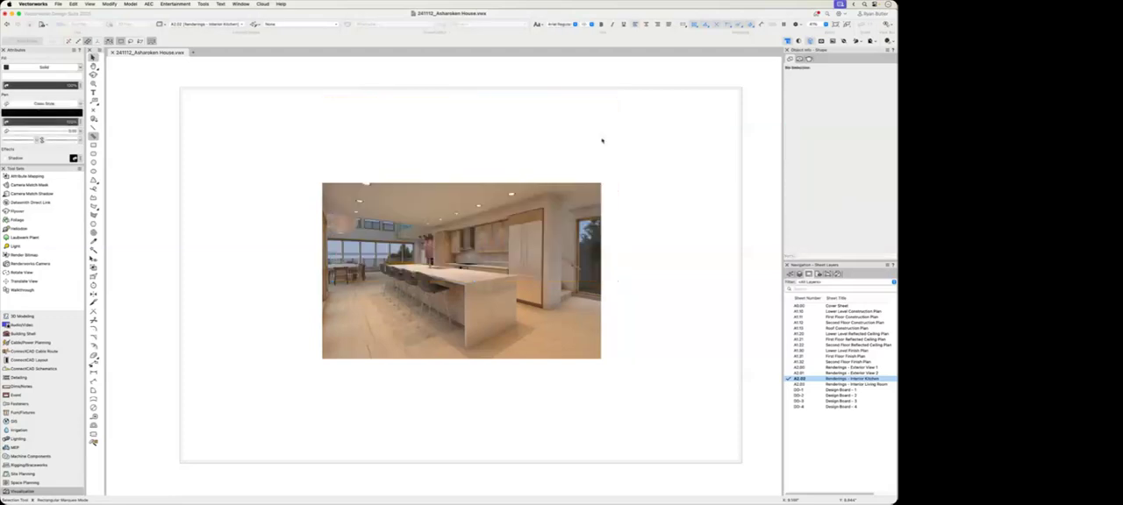
Step: Set up an image file export with a marquee area drawn around the kitchen viewport, and dismiss it without saving
click(58, 4)
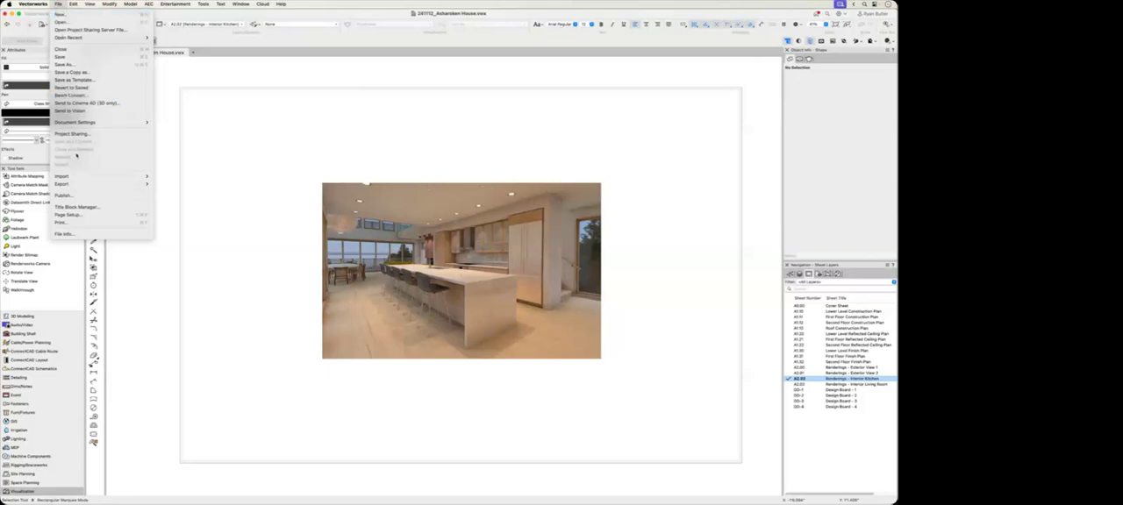
mouse_move(76, 185)
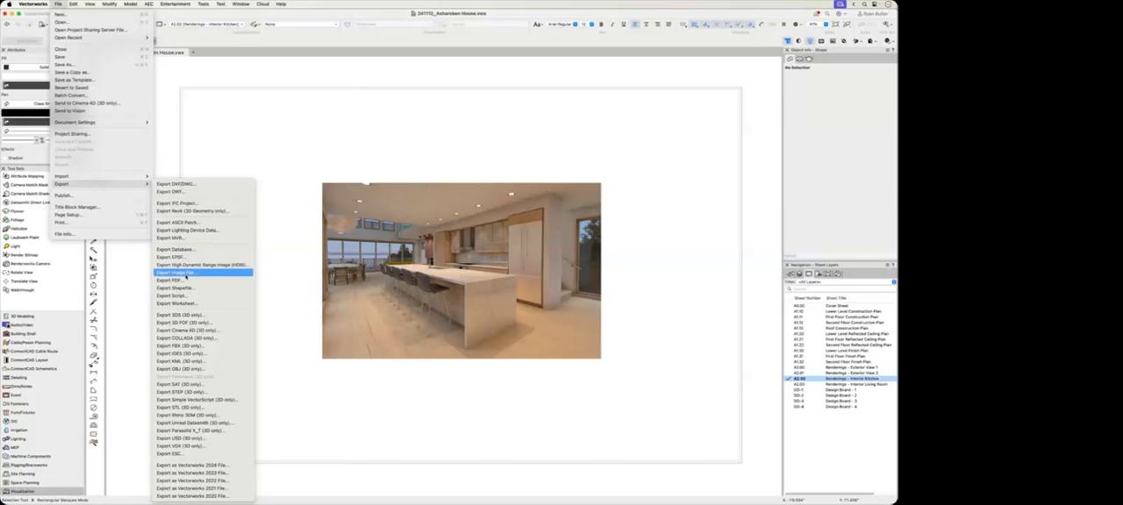
click(180, 272)
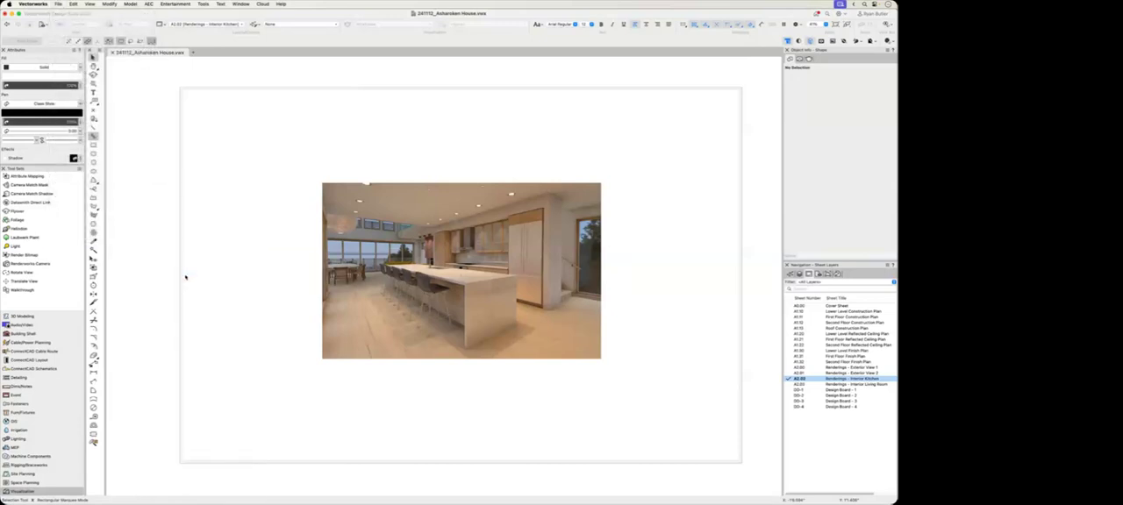
drag(504, 63, 266, 70)
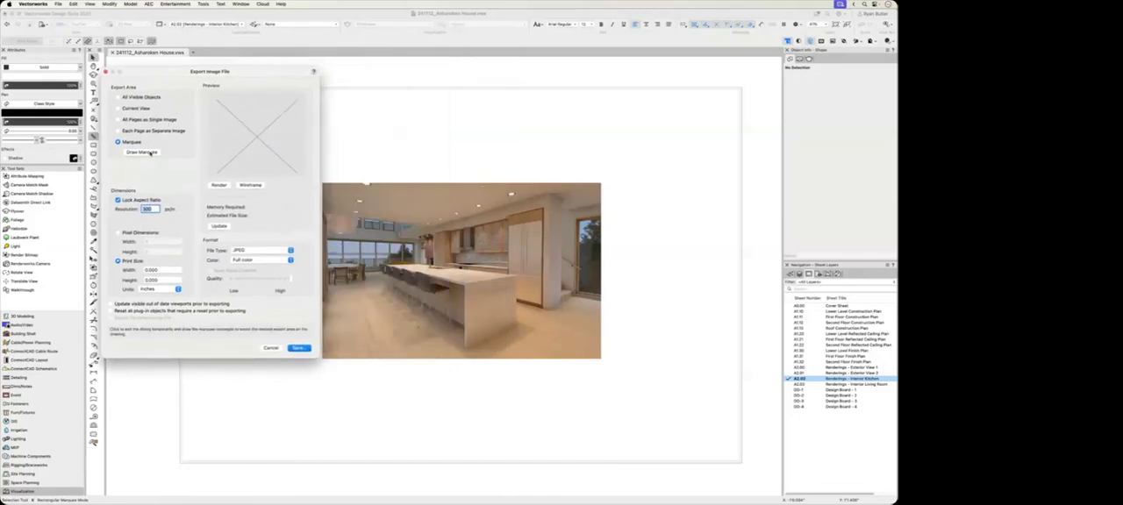
click(141, 153)
drag(322, 183, 604, 362)
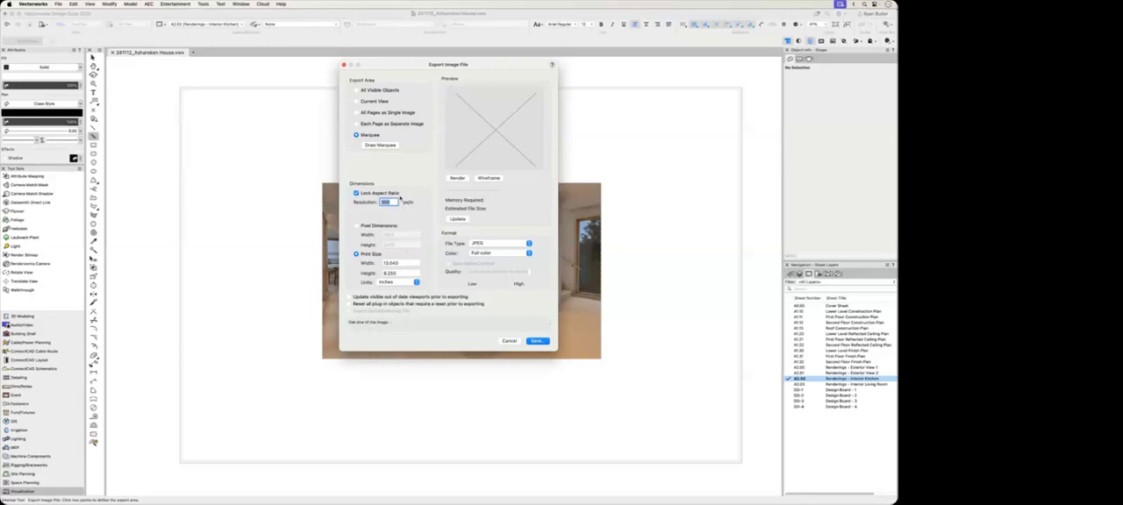
click(344, 65)
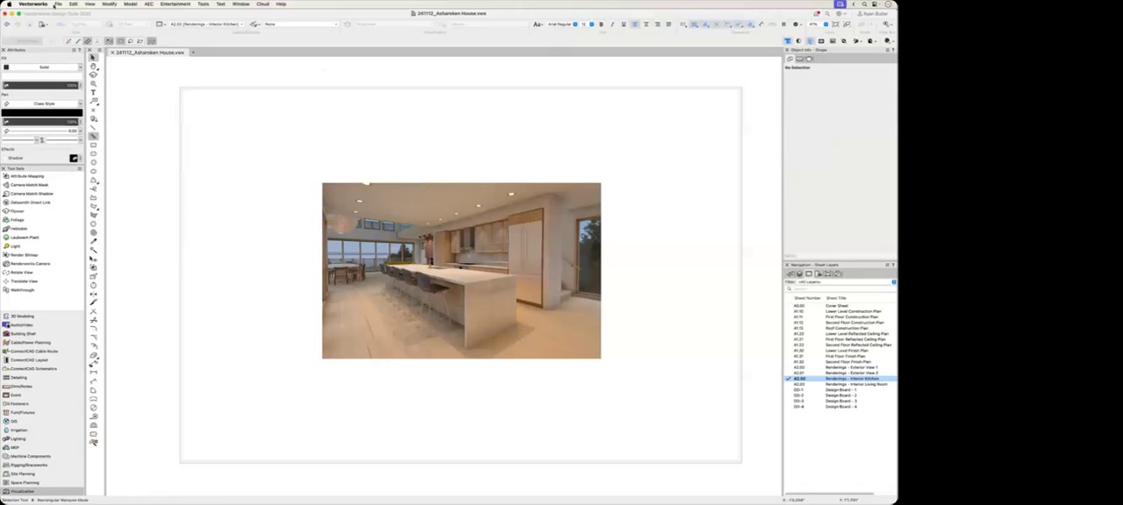
Step: Start publishing, remove all design board sheets from the publish list, and widen the name column to show full sheet names
click(57, 3)
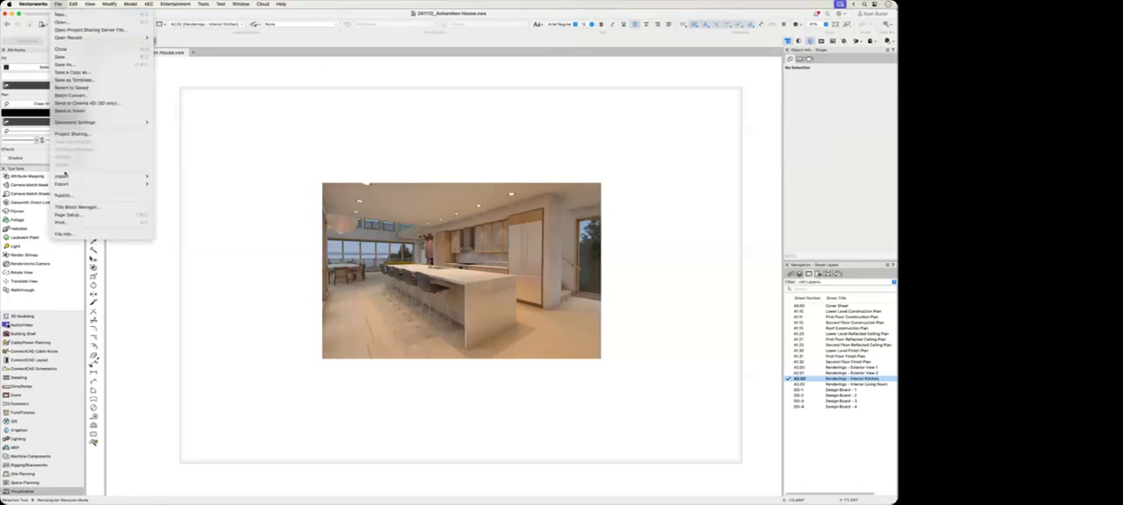
click(62, 196)
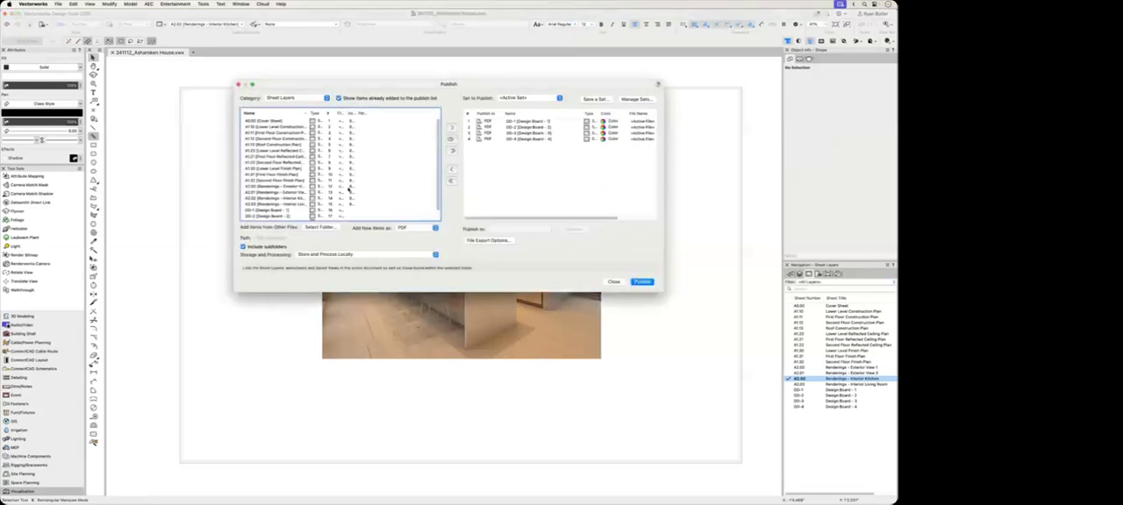
click(452, 180)
scroll(318, 187, down, 2)
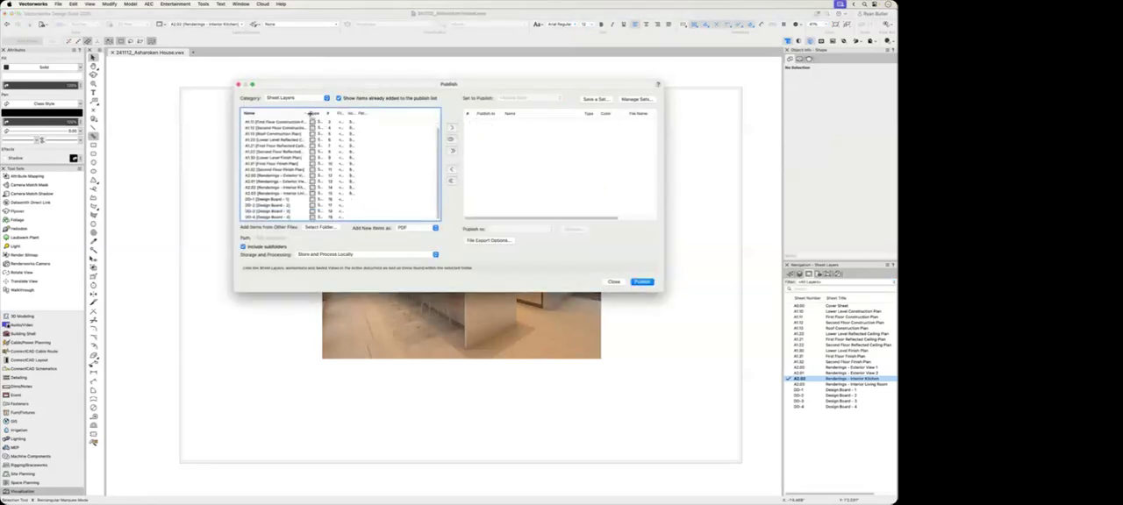
double_click(307, 113)
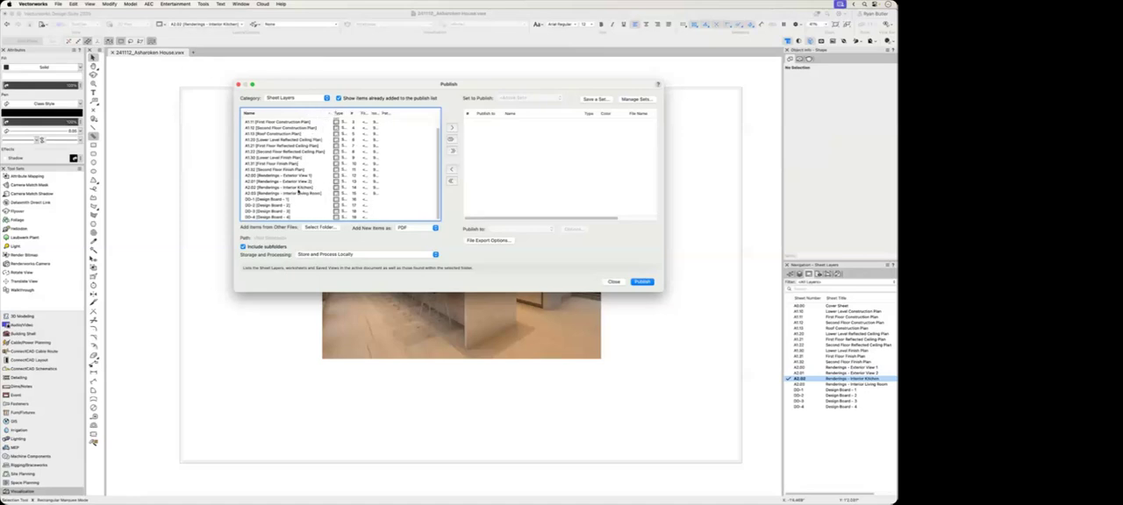
Step: Add sheet A2.02 (Renderings - Interior Kitchen) to the publish list as a PDF and publish it
click(297, 188)
click(452, 127)
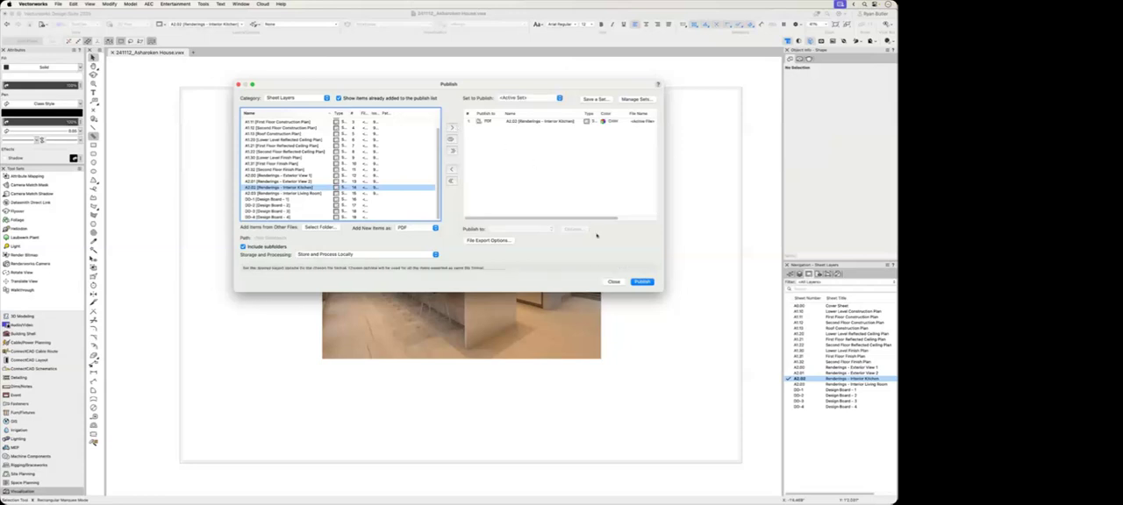
click(643, 282)
click(484, 186)
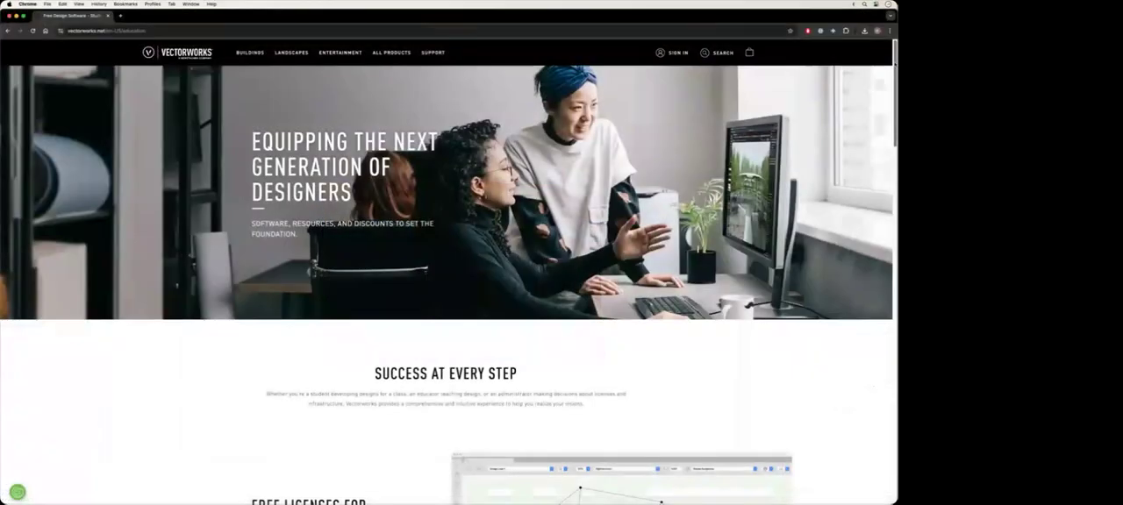
Step: Switch to the Vectorworks education page in Chrome and examine its offers, from free licenses and school labs through Vectorworks University
scroll(449, 271, down, 2)
scroll(449, 271, down, 5)
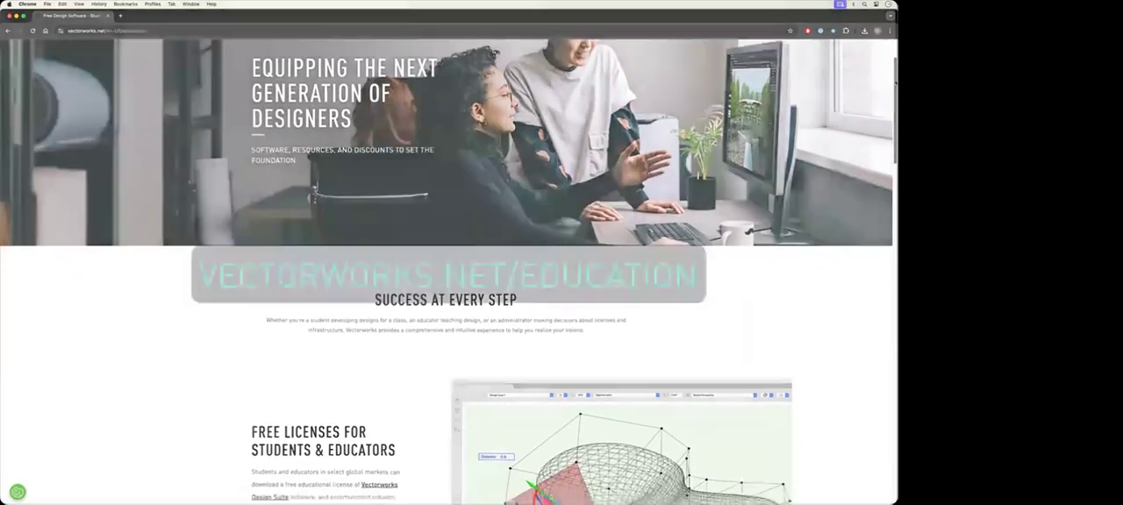
scroll(449, 271, down, 5)
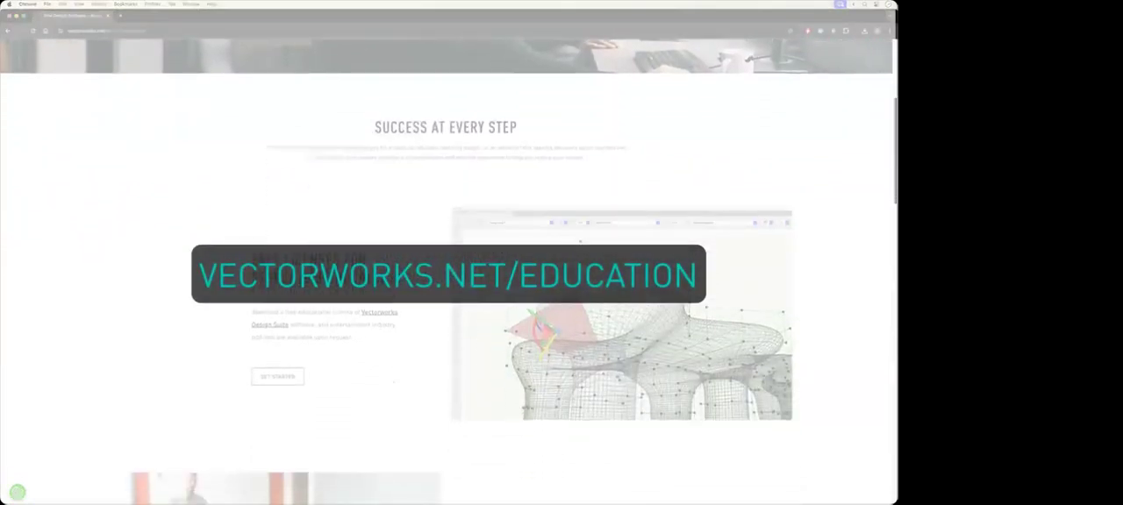
scroll(884, 175, down, 6)
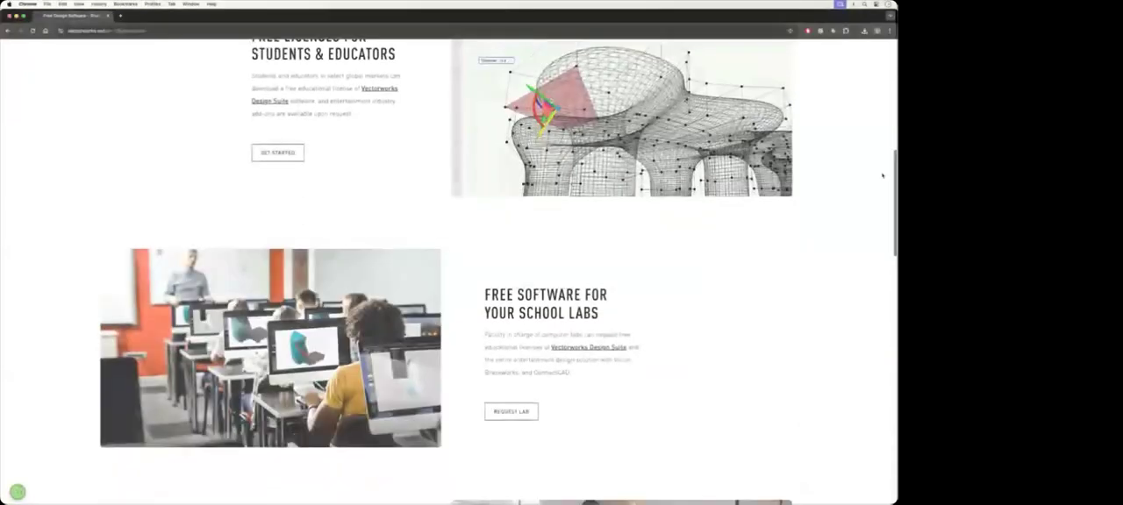
scroll(879, 205, down, 5)
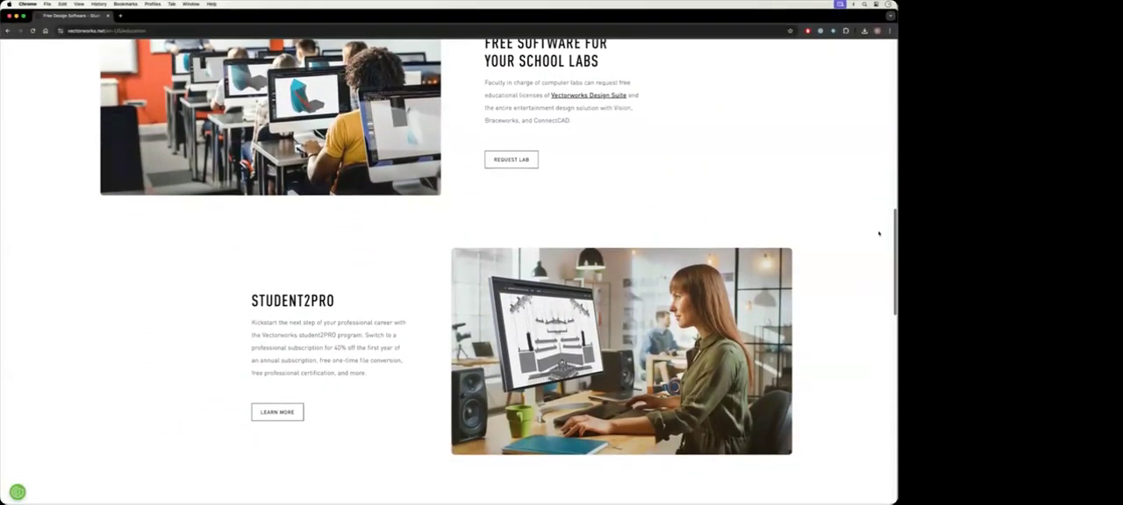
scroll(877, 259, down, 4)
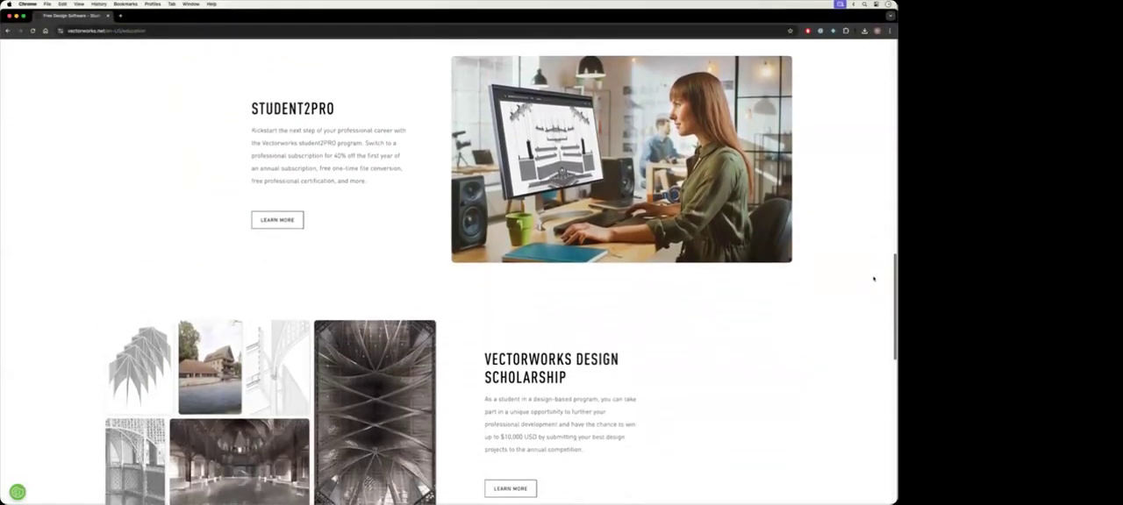
scroll(875, 298, down, 4)
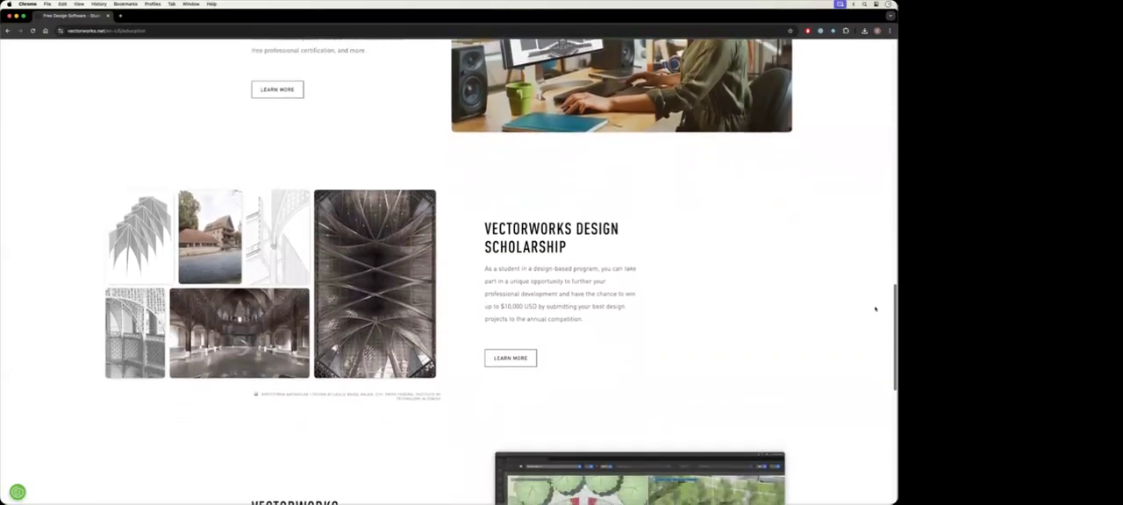
scroll(868, 336, down, 3)
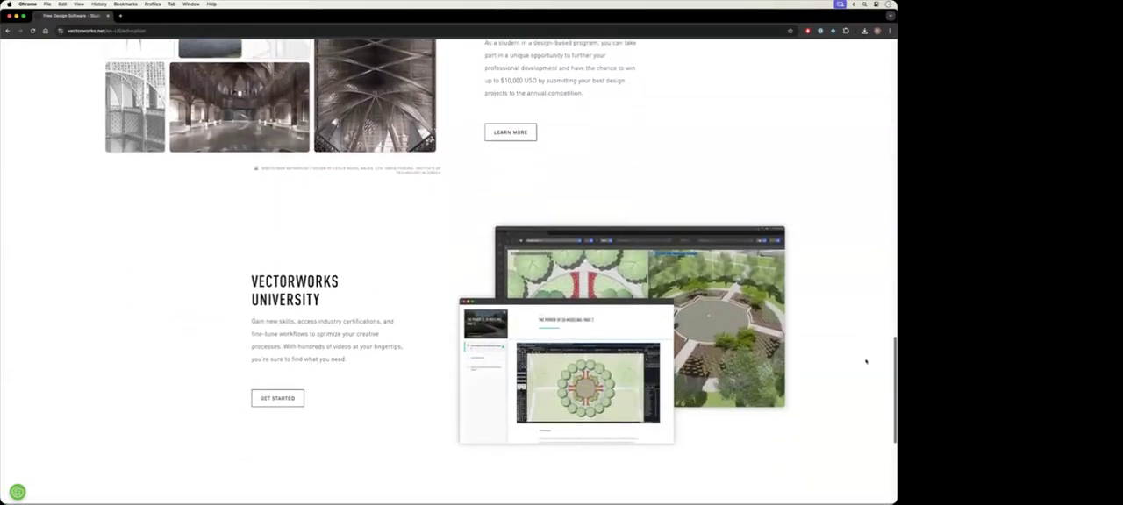